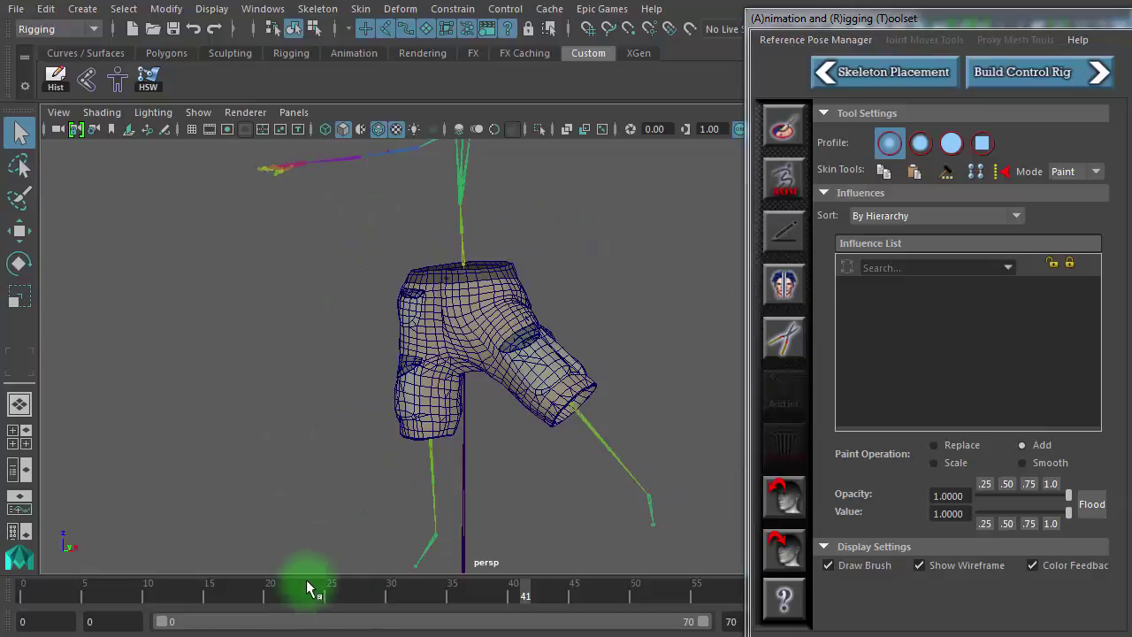
# Return the animation to frame 0 and display the skeleton's joints through the shorts mesh.
pyautogui.moveTo(306, 582); pyautogui.dragTo(1, 592)
pyautogui.keyDown('alt'); pyautogui.moveTo(333, 531); pyautogui.dragTo(450, 399); pyautogui.keyUp('alt')
pyautogui.click(536, 396)
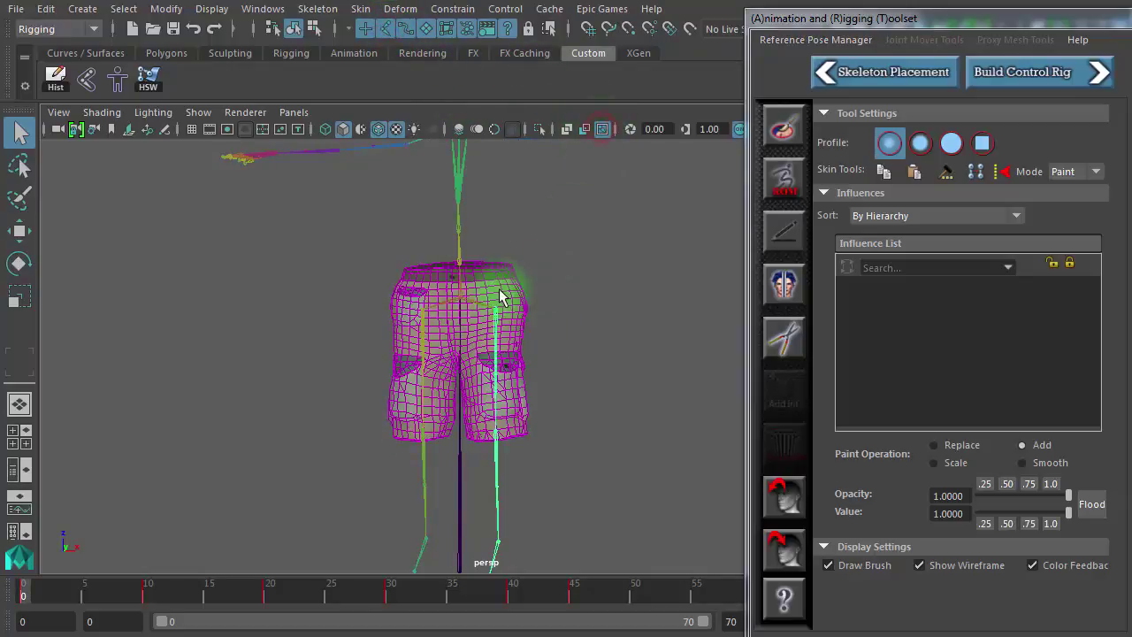
# Select the left thigh joint and delete all its animation keys across the whole timeline.
pyautogui.keyDown('alt'); pyautogui.moveTo(505, 291); pyautogui.dragTo(960, 335, button='right'); pyautogui.keyUp('alt')
pyautogui.keyDown('alt'); pyautogui.moveTo(507, 276); pyautogui.dragTo(414, 346, button='middle'); pyautogui.keyUp('alt')
pyautogui.keyDown('alt'); pyautogui.moveTo(413, 352); pyautogui.dragTo(593, 354, button='right'); pyautogui.keyUp('alt')
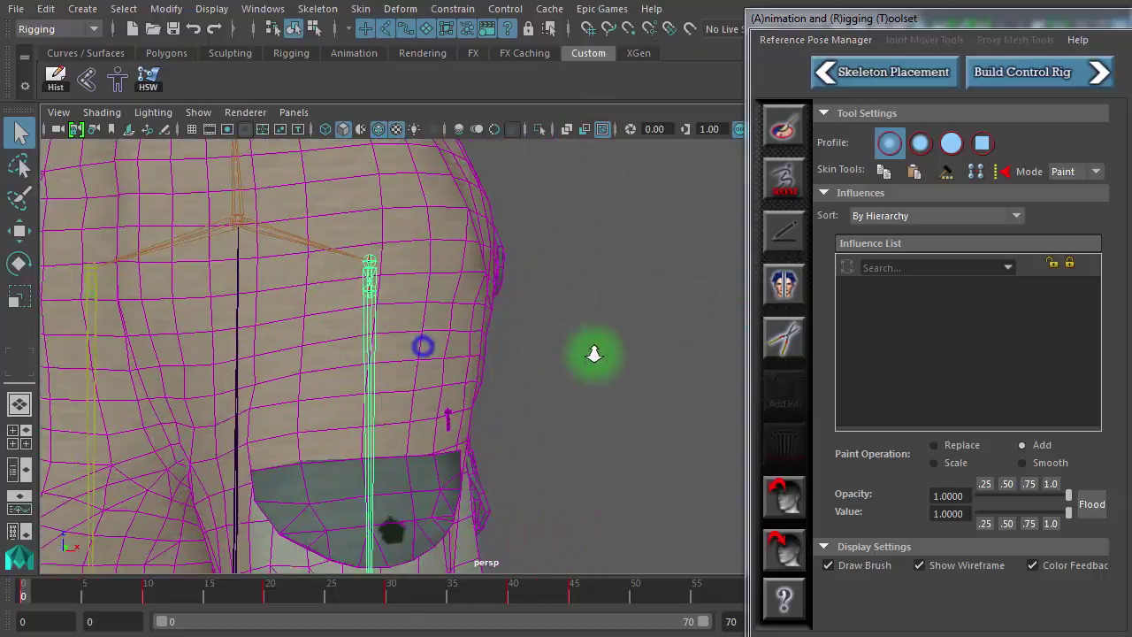
pyautogui.click(614, 308)
pyautogui.click(364, 314)
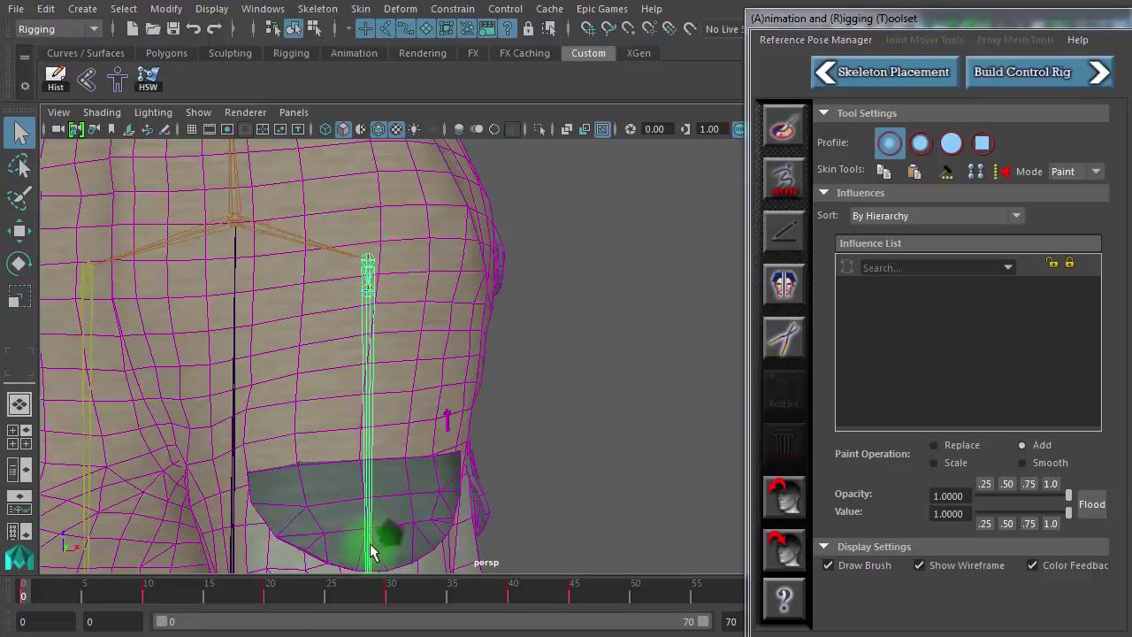
pyautogui.doubleClick(350, 600)
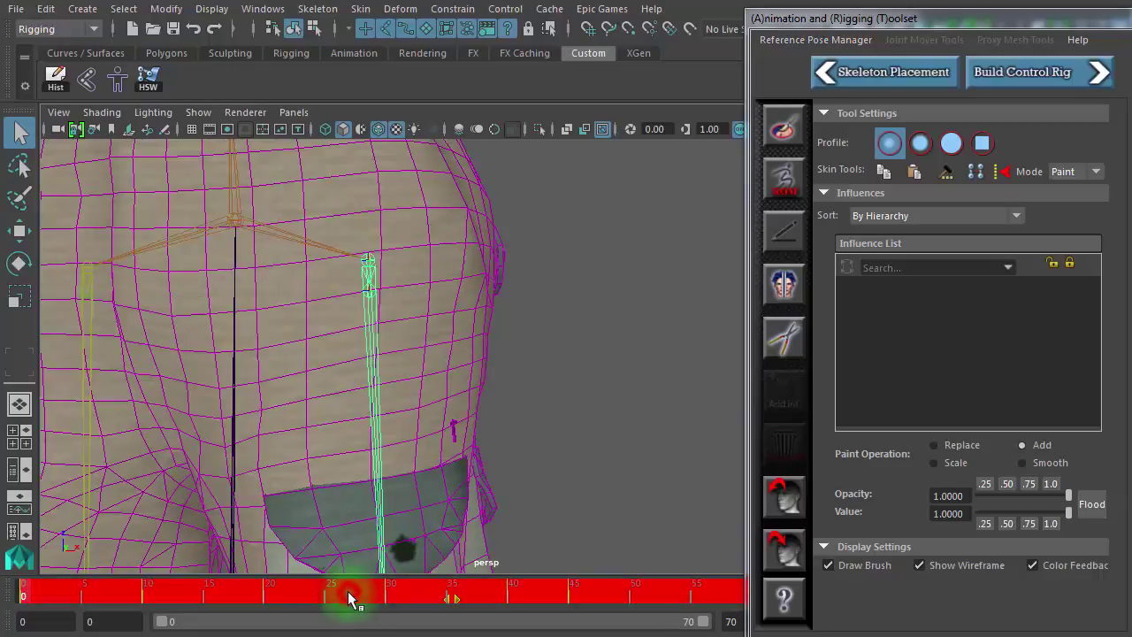
pyautogui.rightClick(349, 600)
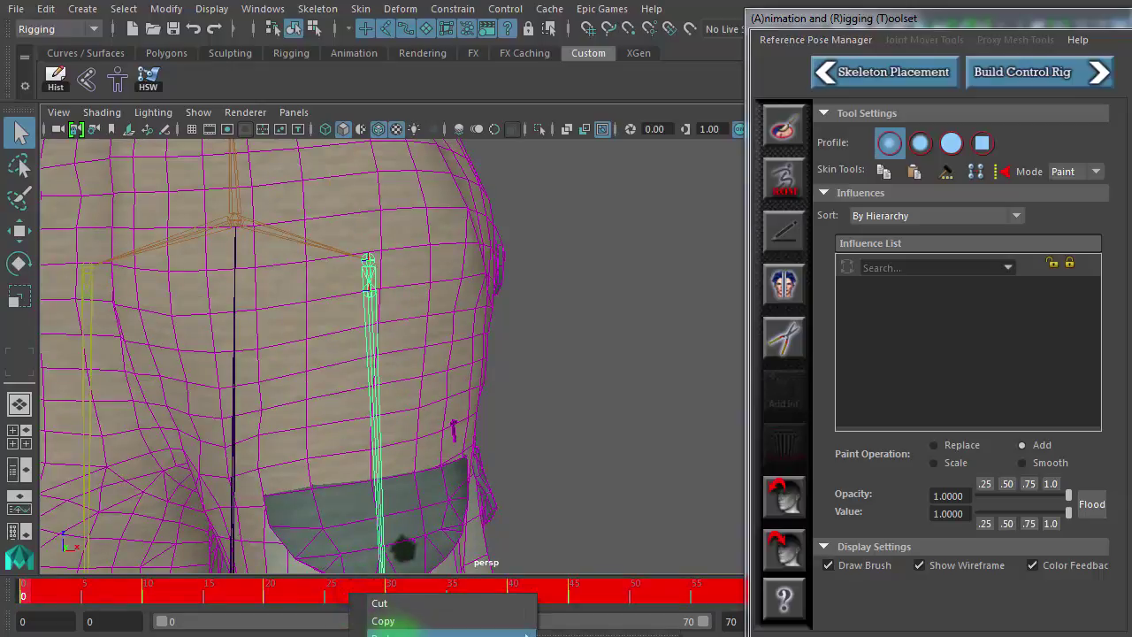
pyautogui.click(399, 636)
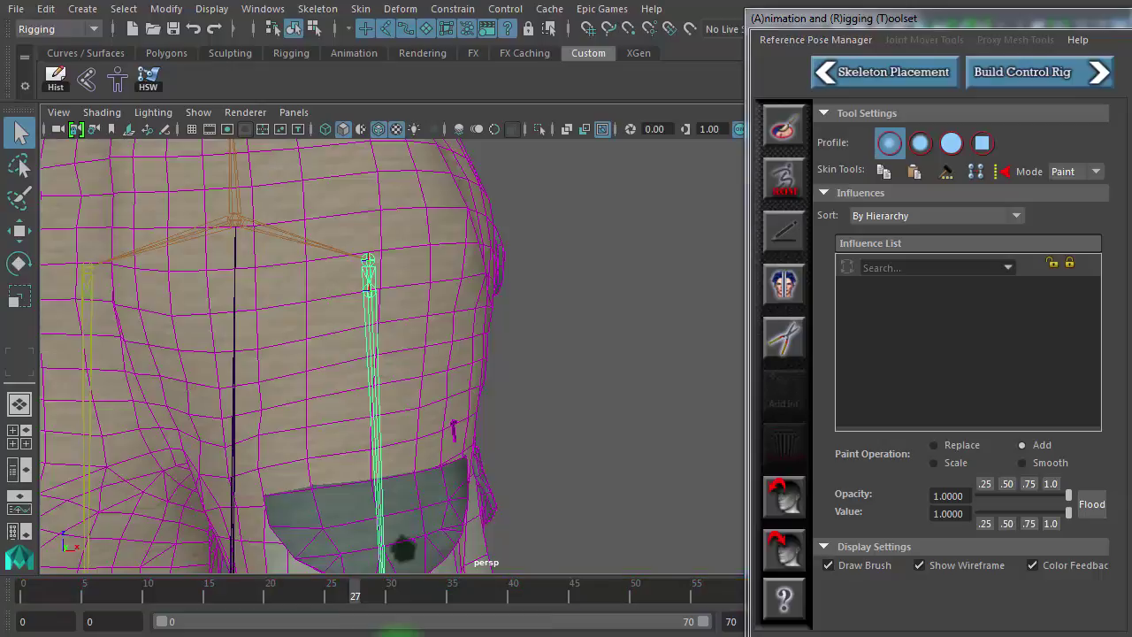
pyautogui.rightClick(403, 590)
pyautogui.rightClick(406, 582)
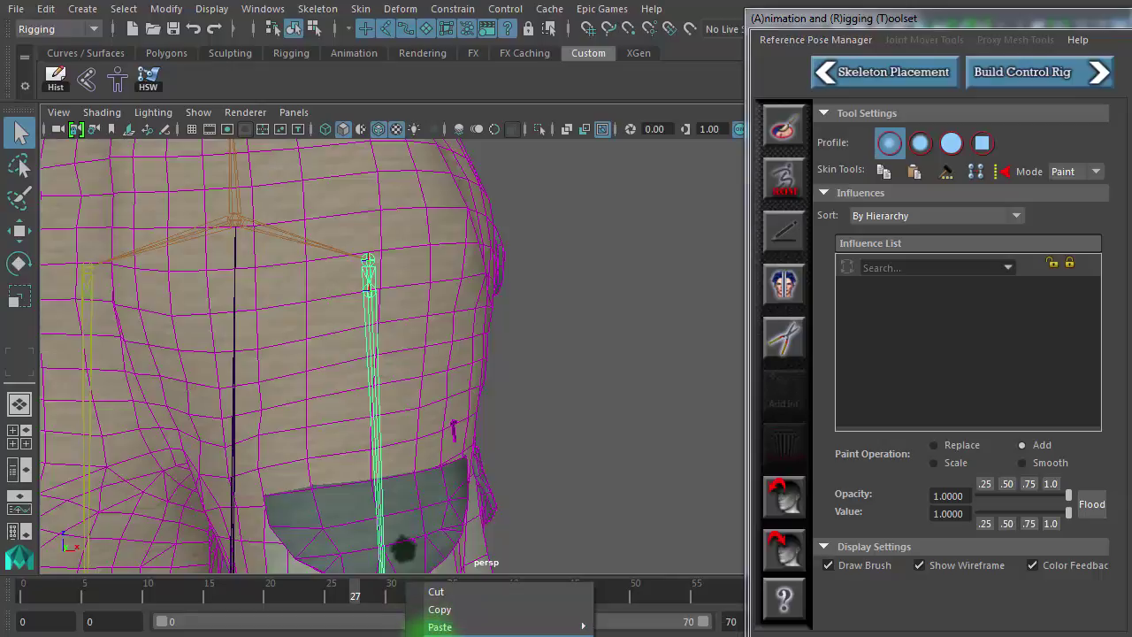
pyautogui.click(576, 441)
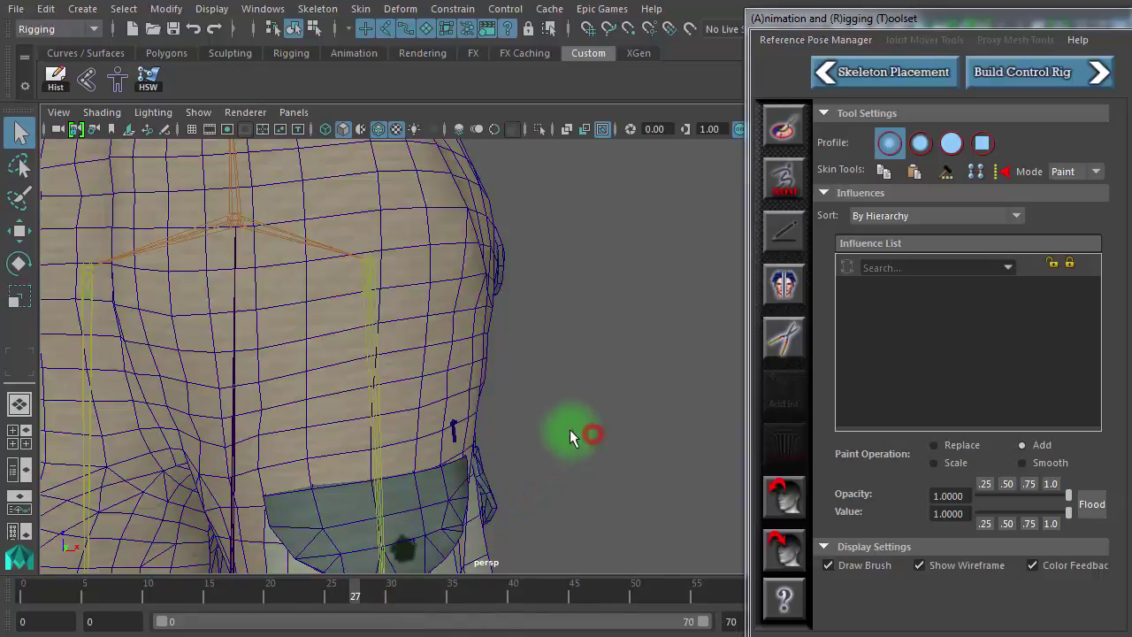
# Delete all animation keys of the left thigh twist joint and return the timeline to frame 0.
pyautogui.click(356, 282)
pyautogui.click(370, 298)
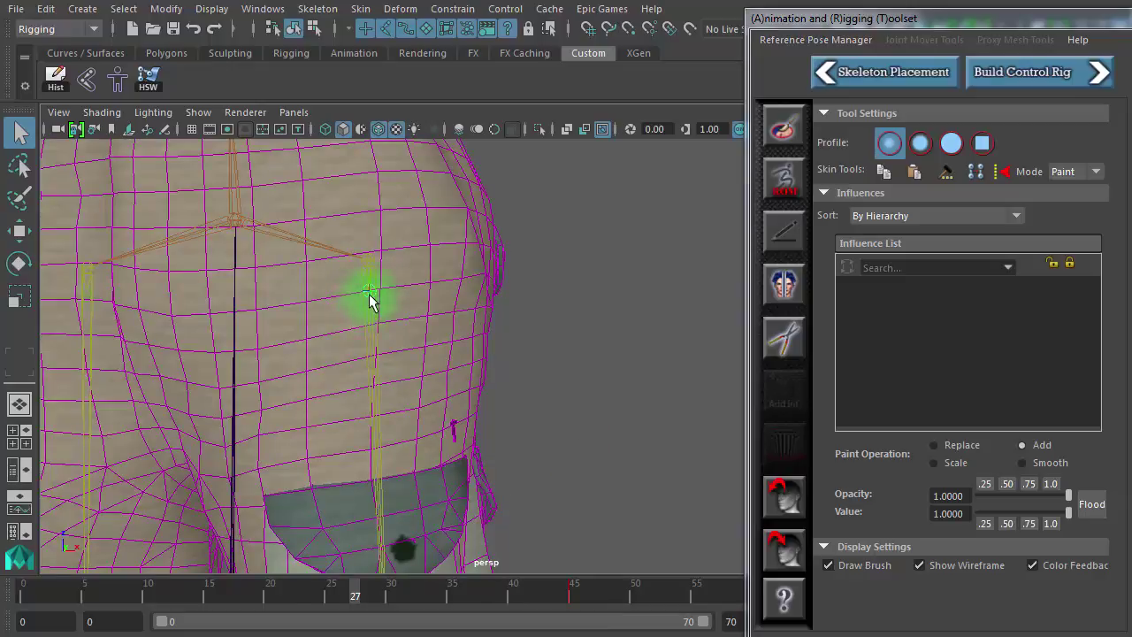
pyautogui.doubleClick(375, 598)
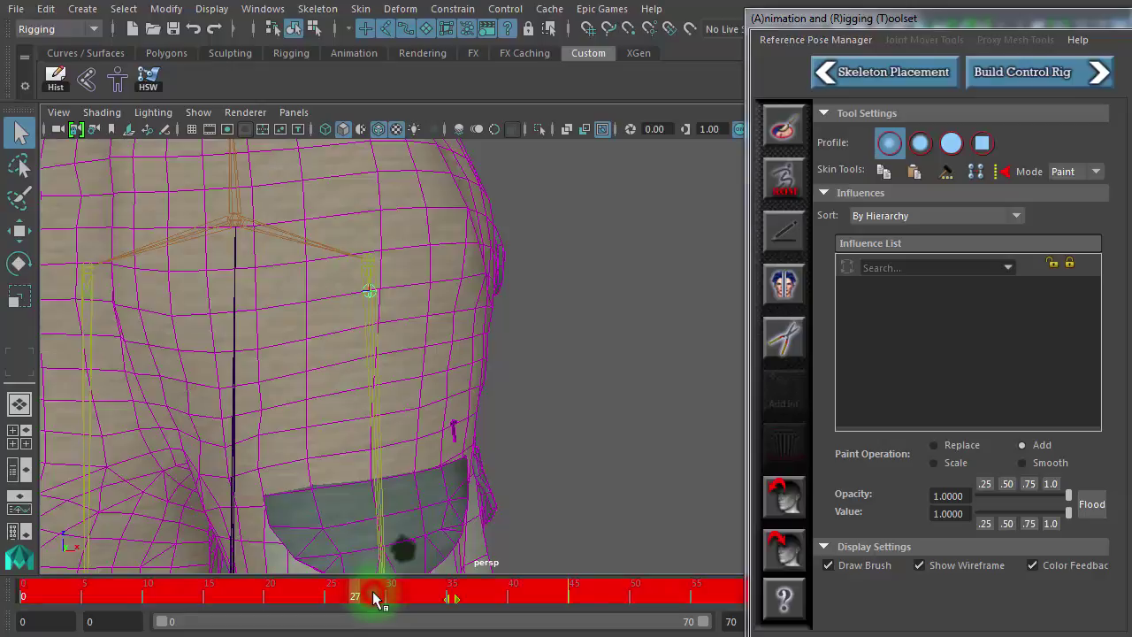
pyautogui.rightClick(384, 594)
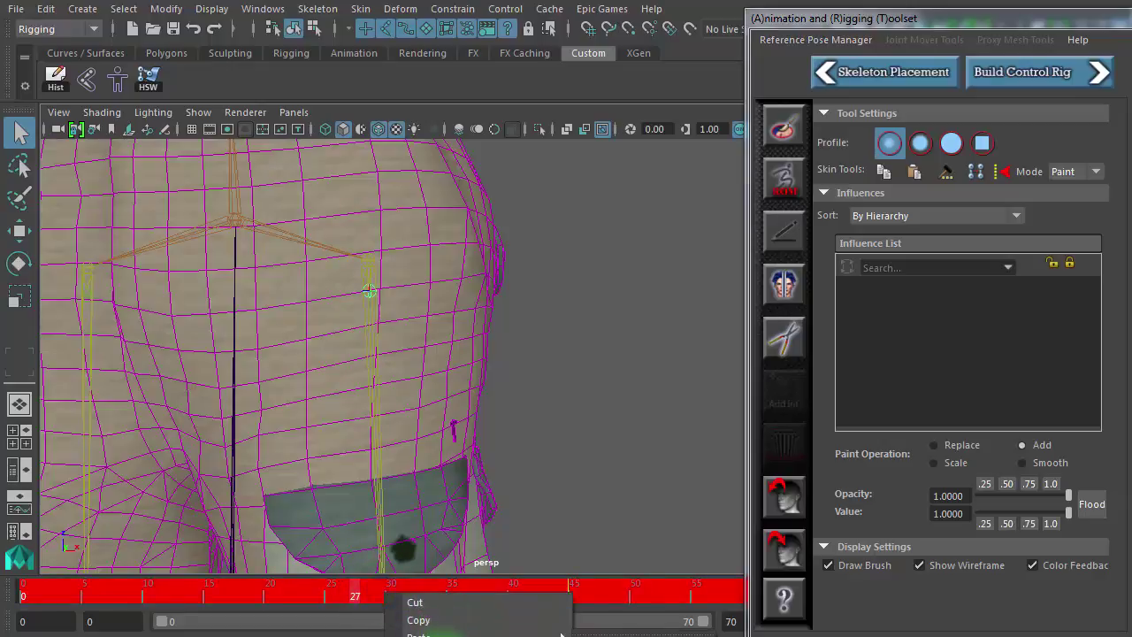
pyautogui.click(444, 636)
pyautogui.moveTo(162, 588); pyautogui.dragTo(29, 601)
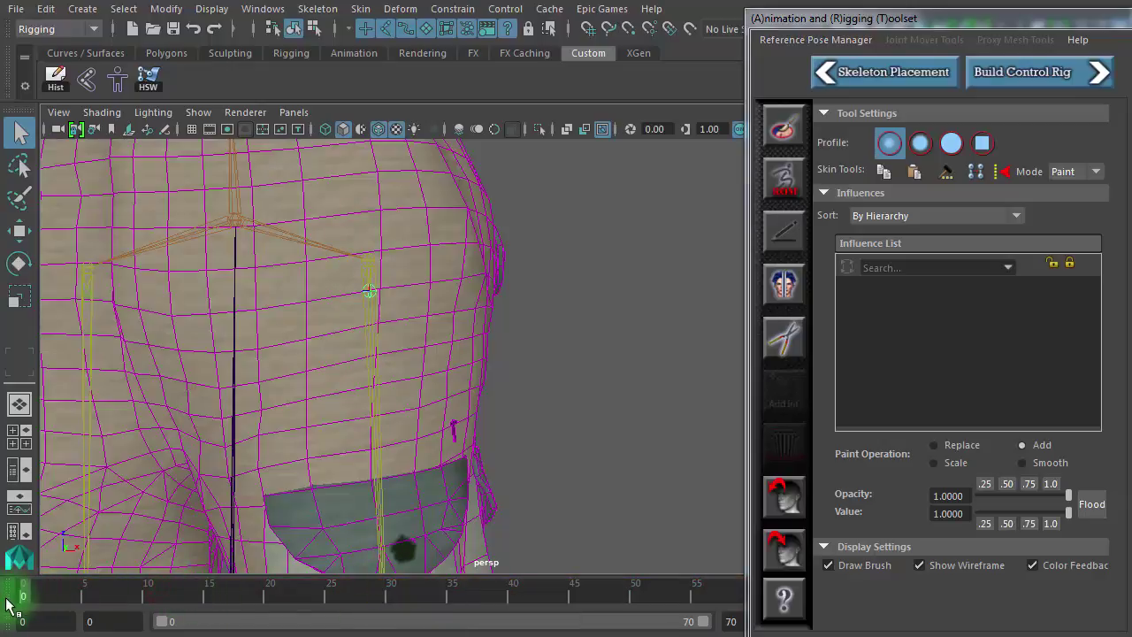
# Select the shorts mesh, return its skeleton to the bind pose, and deselect it.
pyautogui.click(442, 246)
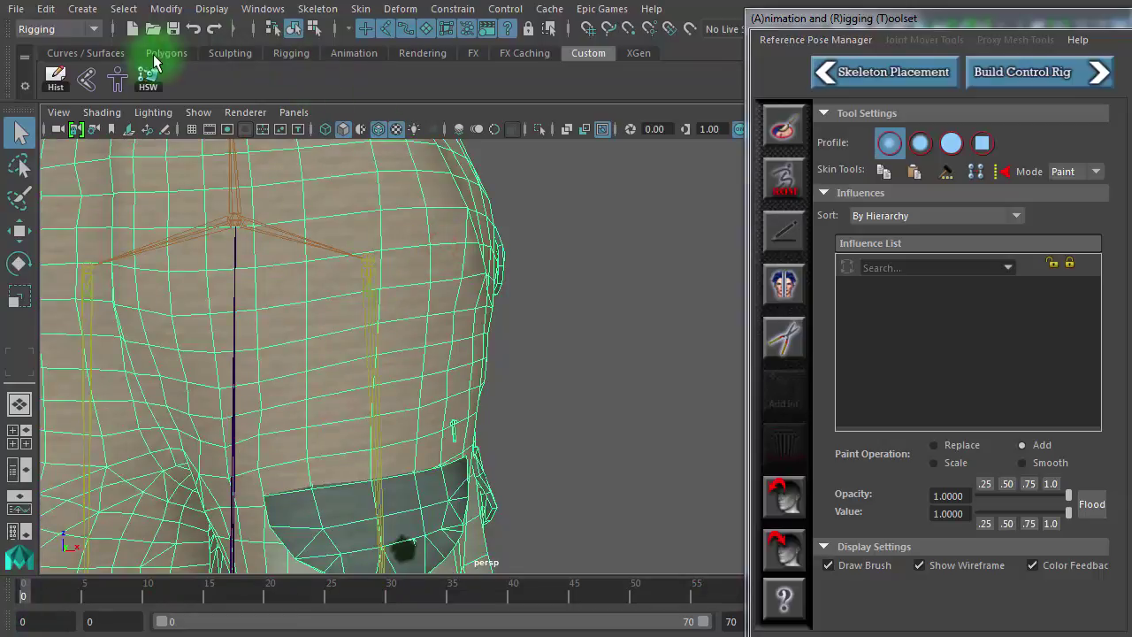
pyautogui.click(117, 82)
pyautogui.keyDown('alt'); pyautogui.moveTo(234, 329); pyautogui.dragTo(260, 336, button='right'); pyautogui.keyUp('alt')
pyautogui.click(567, 392)
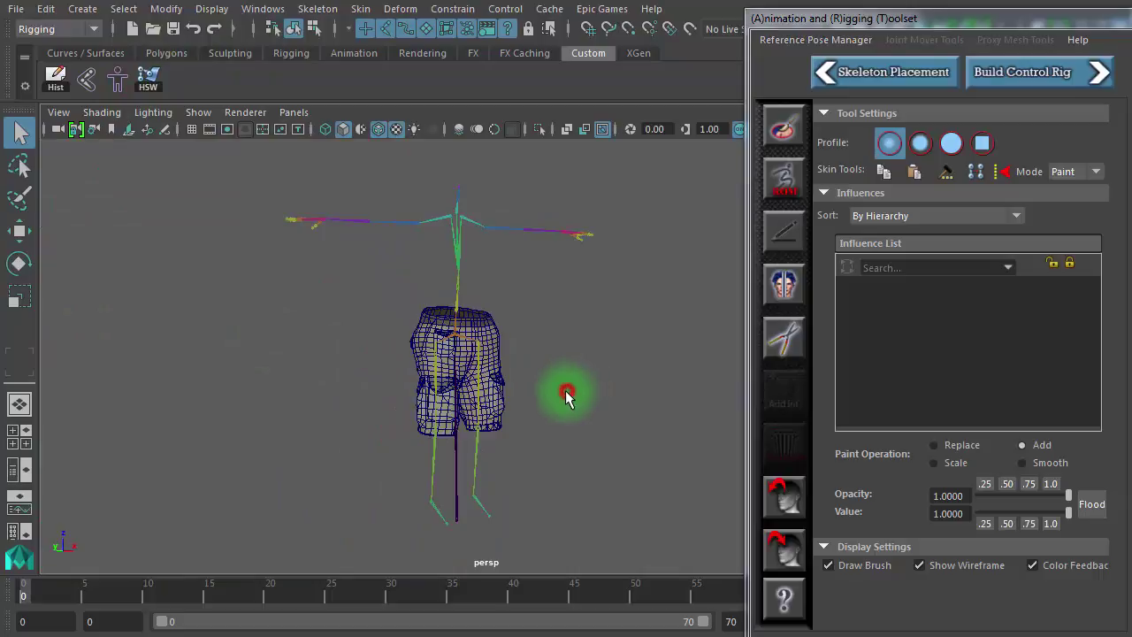
# Examine the lower legs of the shorts and the thigh and calf joints from several angles.
pyautogui.keyDown('alt'); pyautogui.moveTo(547, 381); pyautogui.dragTo(664, 365); pyautogui.keyUp('alt')
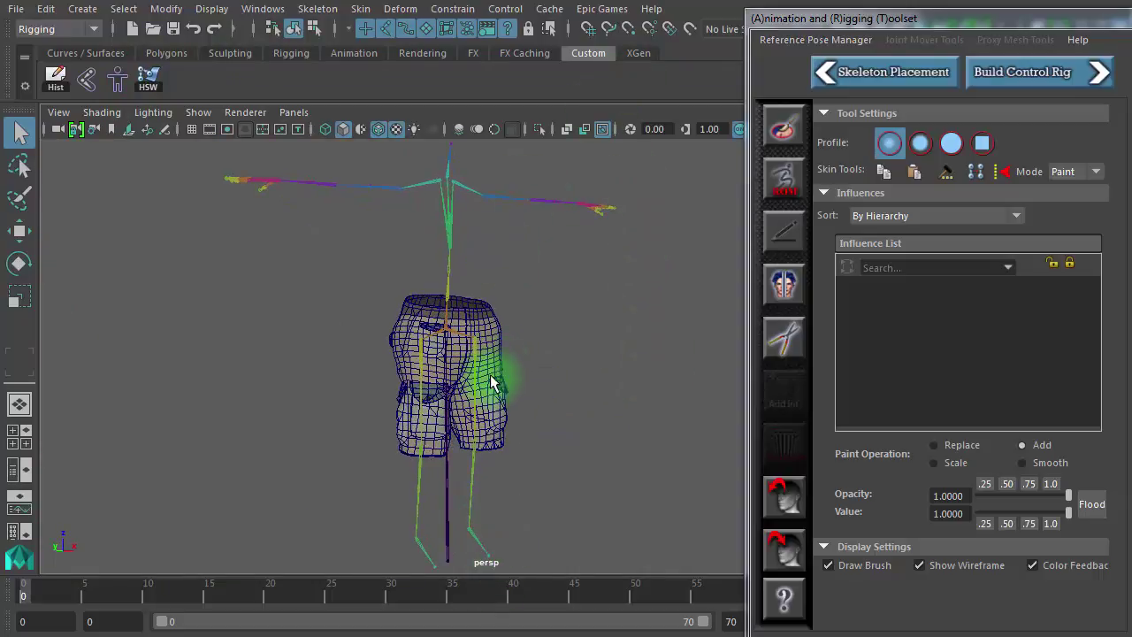
pyautogui.keyDown('alt'); pyautogui.moveTo(492, 382); pyautogui.dragTo(424, 381); pyautogui.keyUp('alt')
pyautogui.moveTo(589, 395)
pyautogui.keyDown('alt'); pyautogui.mouseDown(button='right')
pyautogui.moveTo(634, 399)
pyautogui.moveTo(589, 413)
pyautogui.mouseUp(button='right'); pyautogui.keyUp('alt')
pyautogui.keyDown('alt'); pyautogui.moveTo(582, 376); pyautogui.dragTo(569, 159, button='middle'); pyautogui.keyUp('alt')
pyautogui.keyDown('alt'); pyautogui.moveTo(557, 203); pyautogui.dragTo(515, 260, button='right'); pyautogui.keyUp('alt')
pyautogui.keyDown('alt'); pyautogui.moveTo(516, 260); pyautogui.dragTo(497, 258); pyautogui.keyUp('alt')
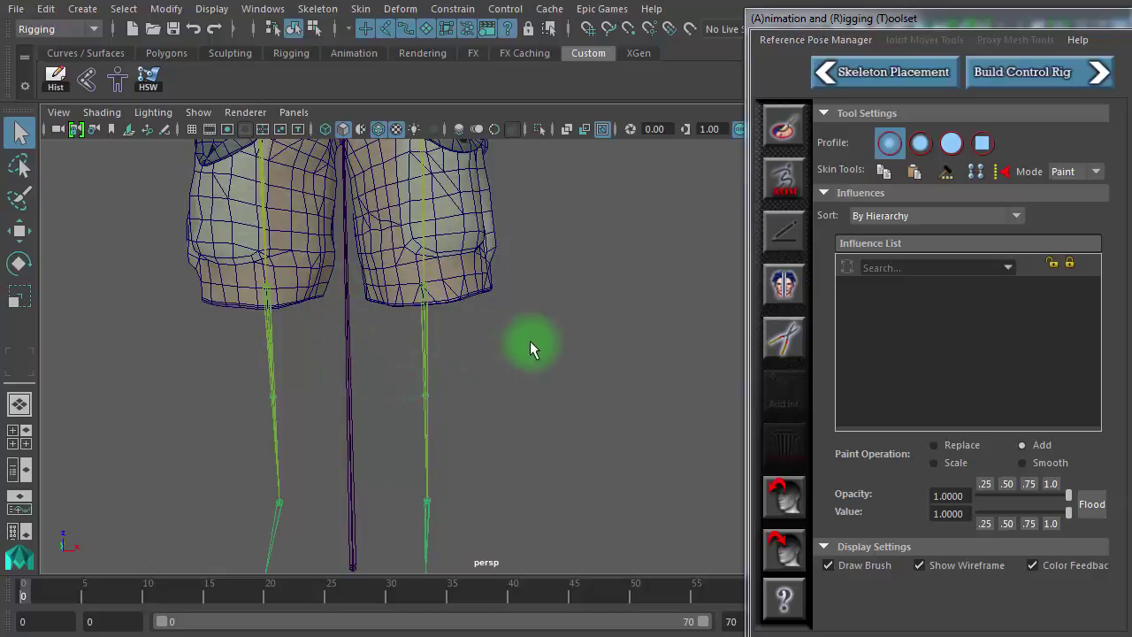
pyautogui.keyDown('alt'); pyautogui.moveTo(531, 343); pyautogui.dragTo(325, 341, button='right'); pyautogui.keyUp('alt')
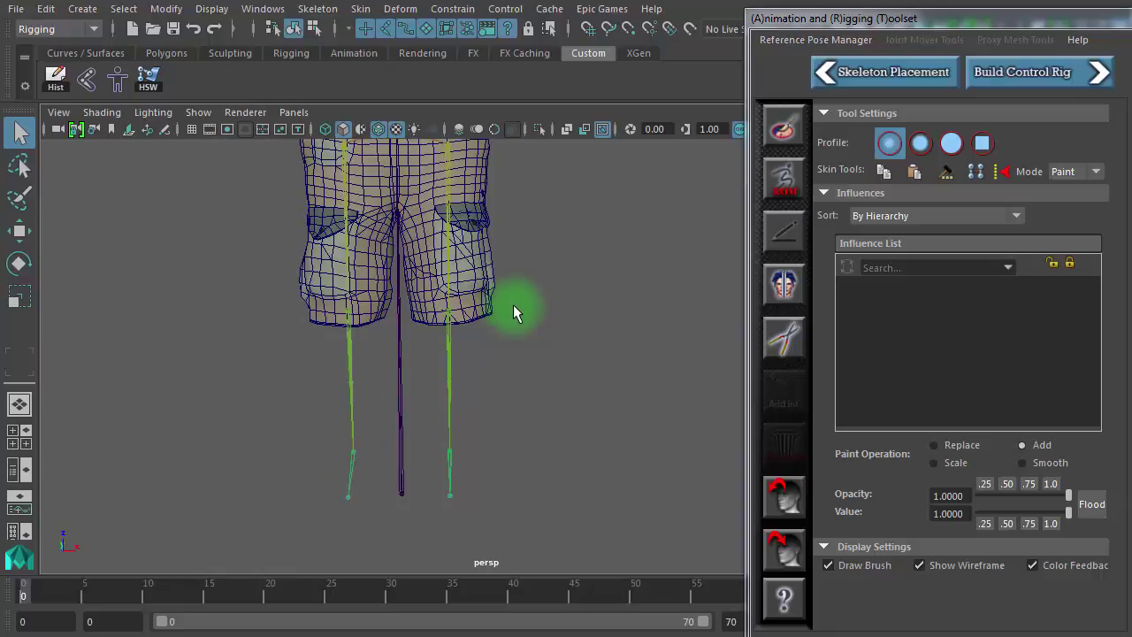
pyautogui.keyDown('alt'); pyautogui.moveTo(518, 314); pyautogui.dragTo(880, 328, button='right'); pyautogui.keyUp('alt')
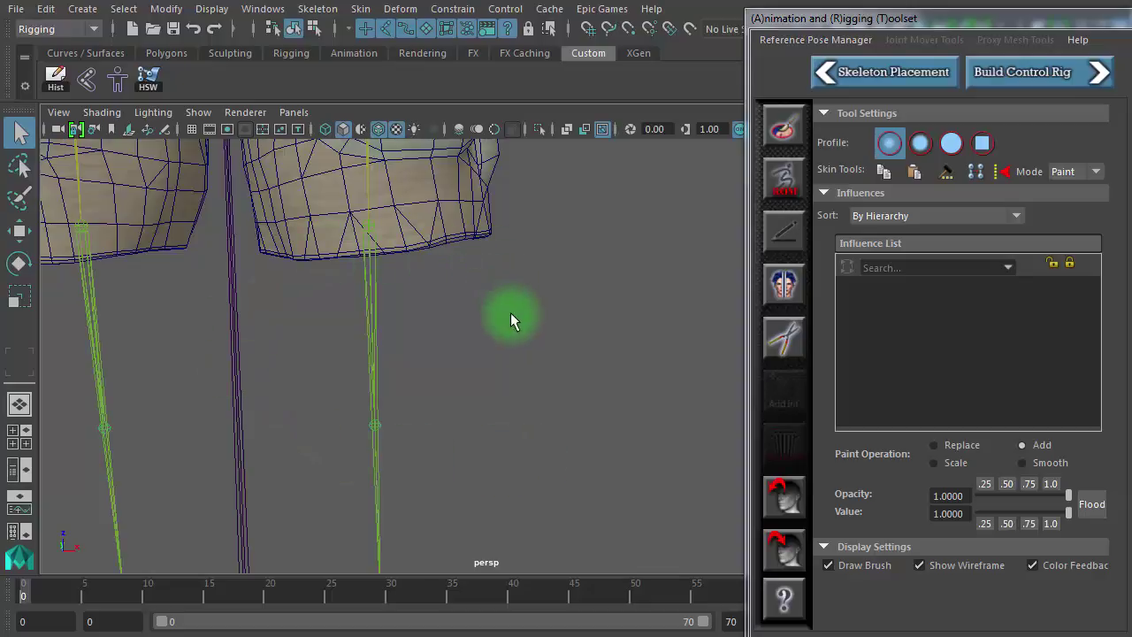
pyautogui.keyDown('alt'); pyautogui.moveTo(542, 348); pyautogui.dragTo(434, 331, button='right'); pyautogui.keyUp('alt')
pyautogui.keyDown('alt'); pyautogui.moveTo(447, 330); pyautogui.dragTo(374, 328); pyautogui.keyUp('alt')
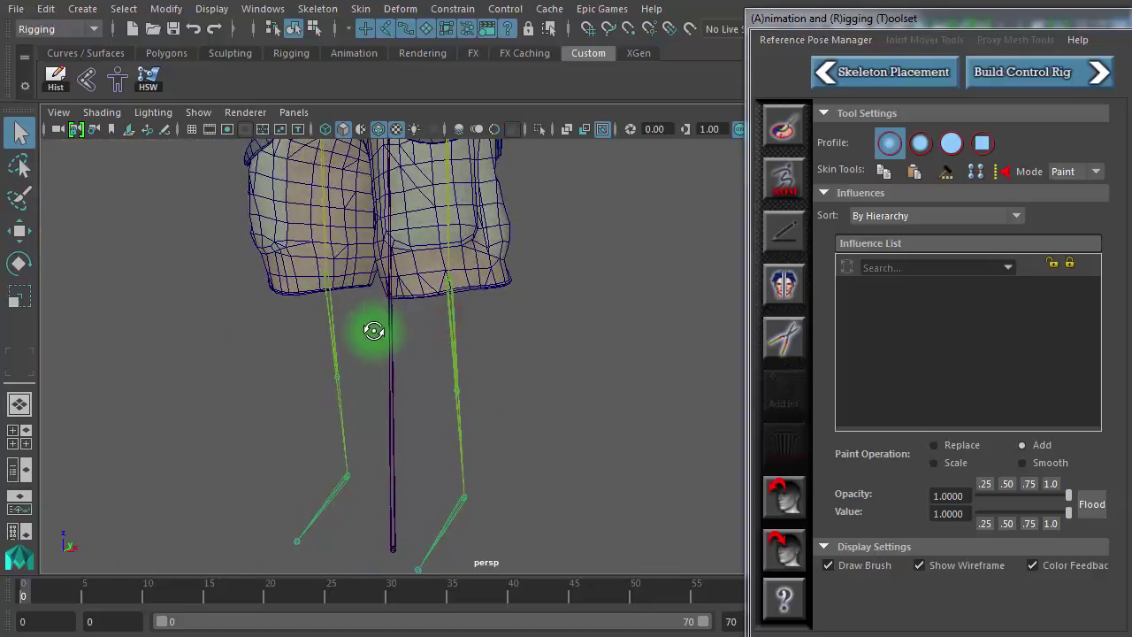
pyautogui.keyDown('alt'); pyautogui.moveTo(631, 369); pyautogui.dragTo(582, 361, button='middle'); pyautogui.keyUp('alt')
pyautogui.keyDown('alt'); pyautogui.moveTo(583, 360); pyautogui.dragTo(349, 349, button='right'); pyautogui.keyUp('alt')
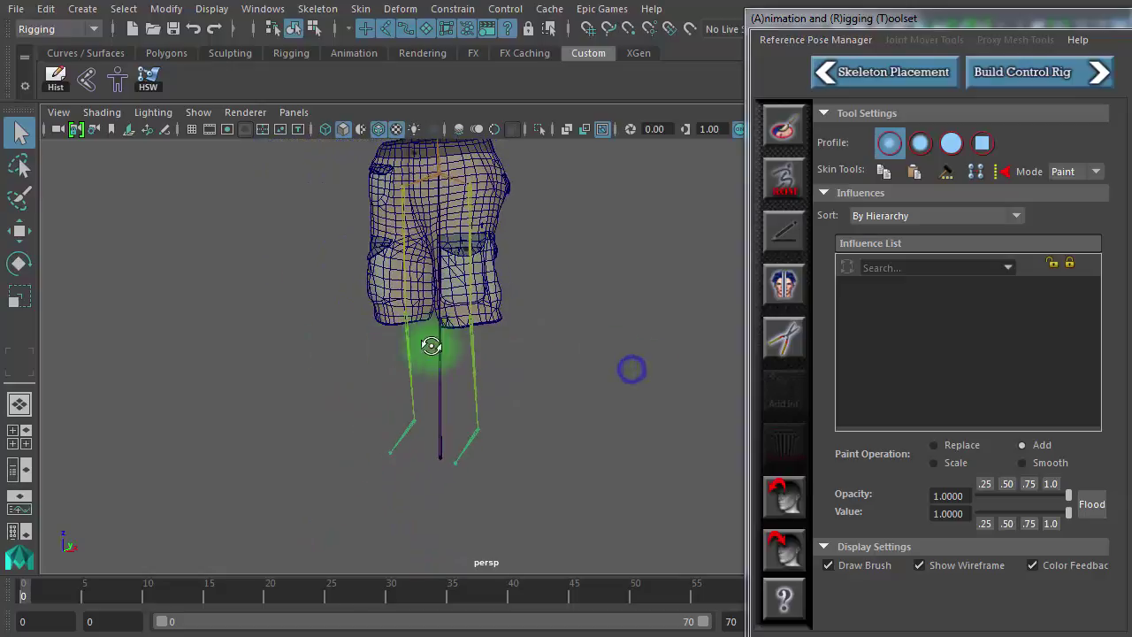
pyautogui.keyDown('alt'); pyautogui.moveTo(430, 348); pyautogui.dragTo(519, 347); pyautogui.keyUp('alt')
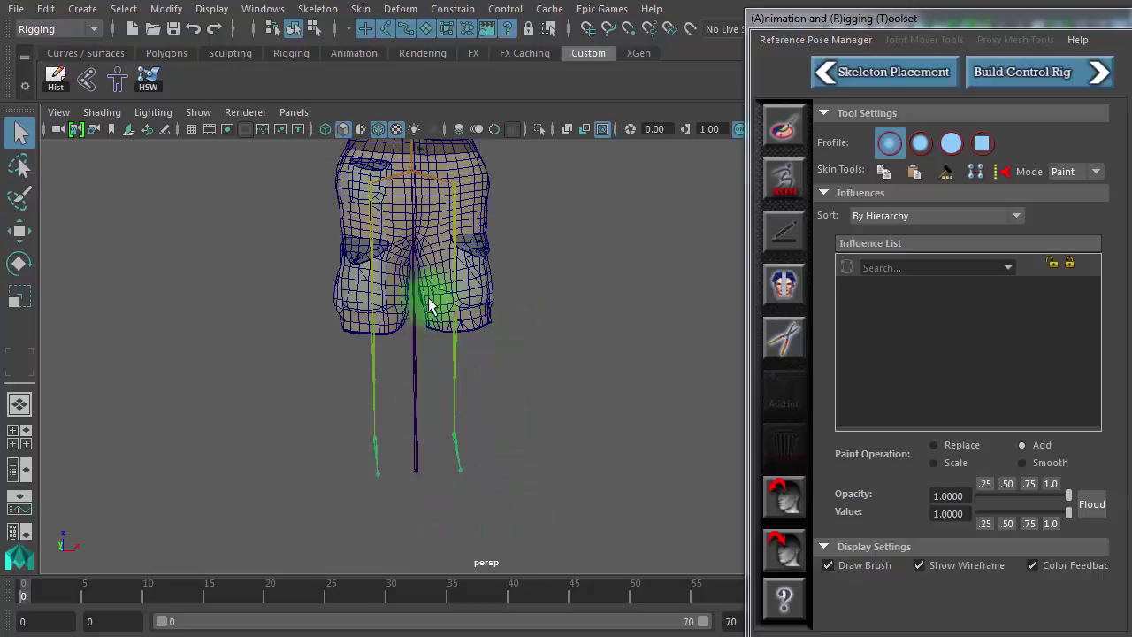
pyautogui.keyDown('alt'); pyautogui.moveTo(399, 346); pyautogui.dragTo(744, 347, button='right'); pyautogui.keyUp('alt')
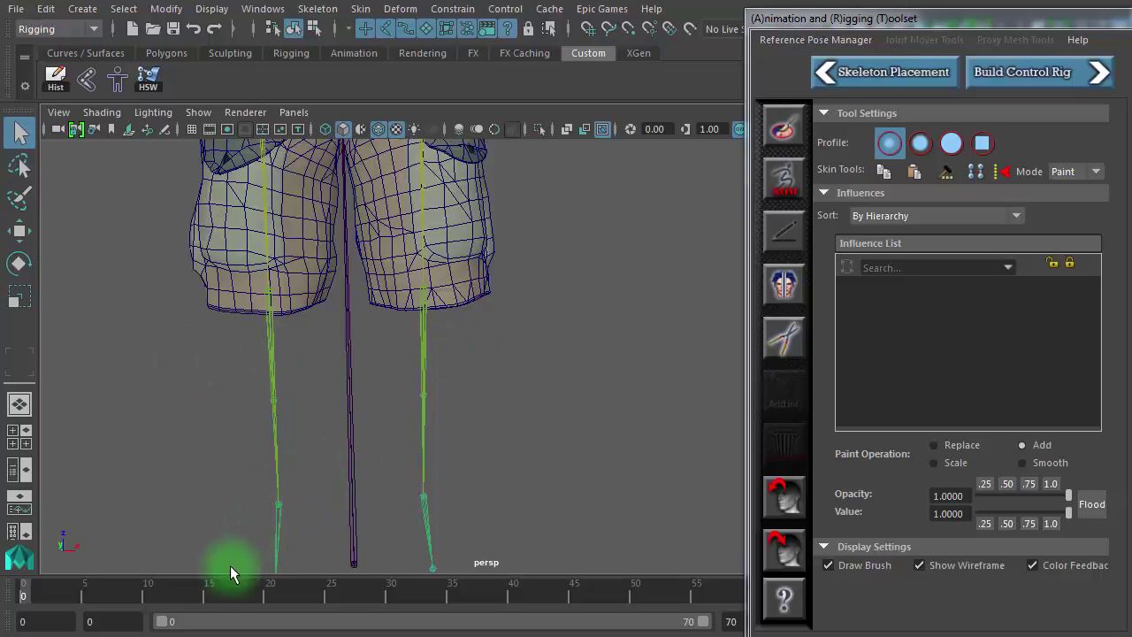
# Clear the rigging toolset window off the screen and show the Outliner beside the perspective view with the root hierarchy collapsed.
pyautogui.click(467, 271)
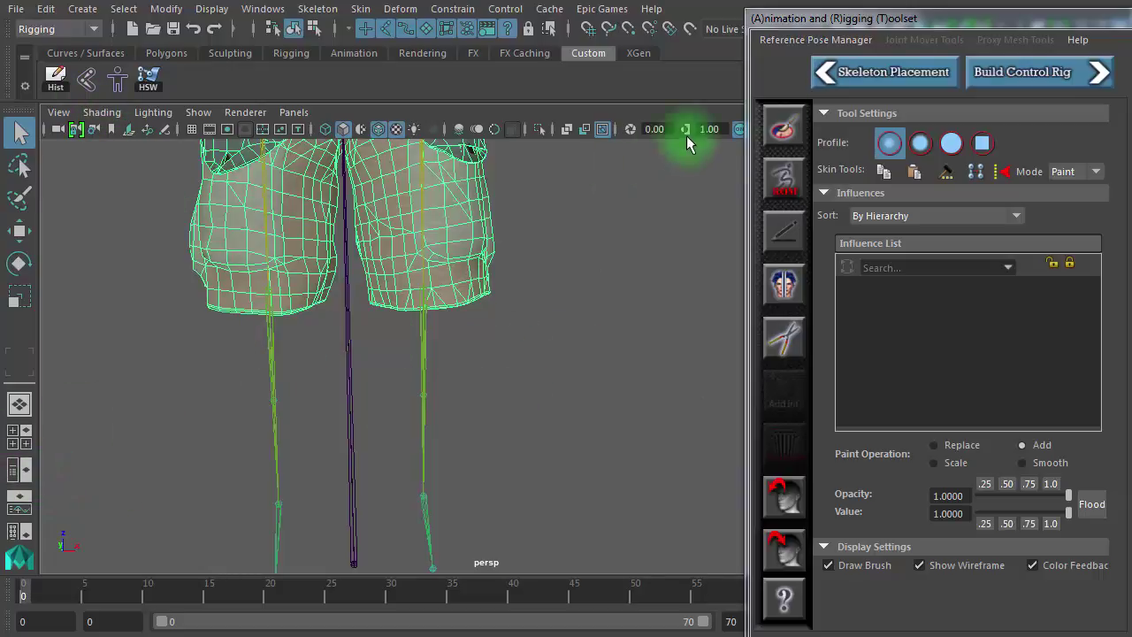
pyautogui.click(835, 17)
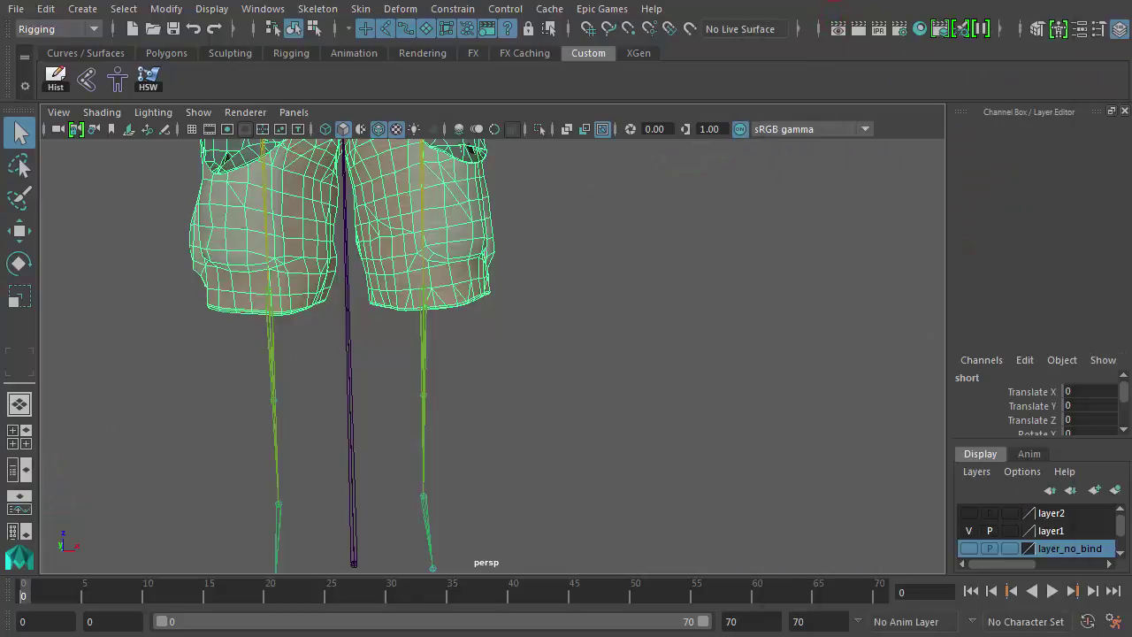
pyautogui.click(21, 475)
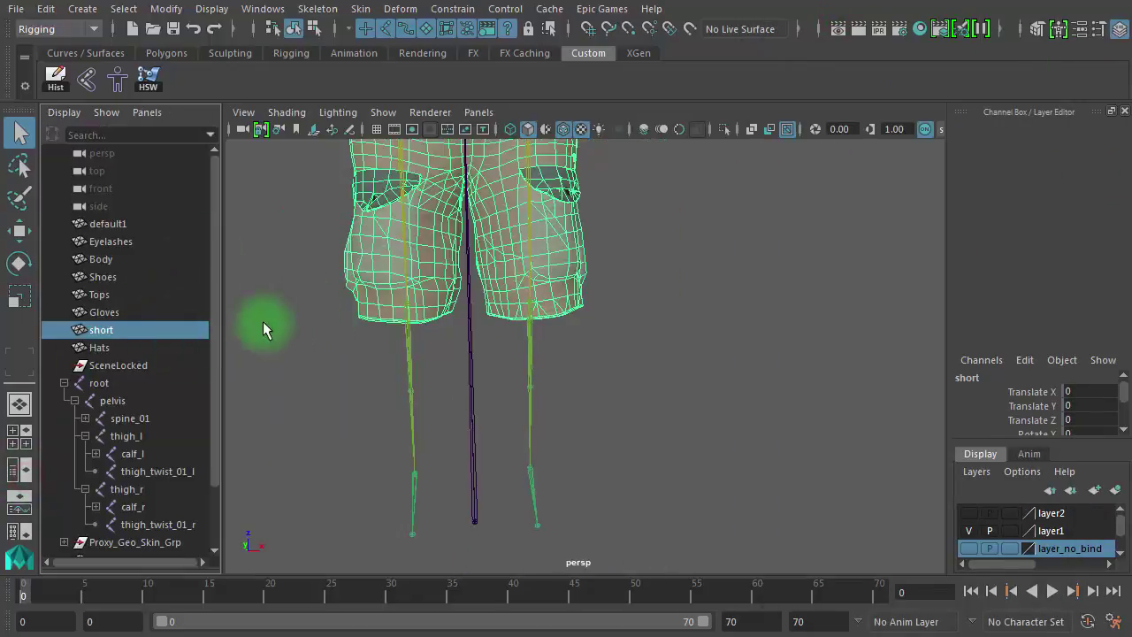
pyautogui.click(80, 383)
pyautogui.click(64, 383)
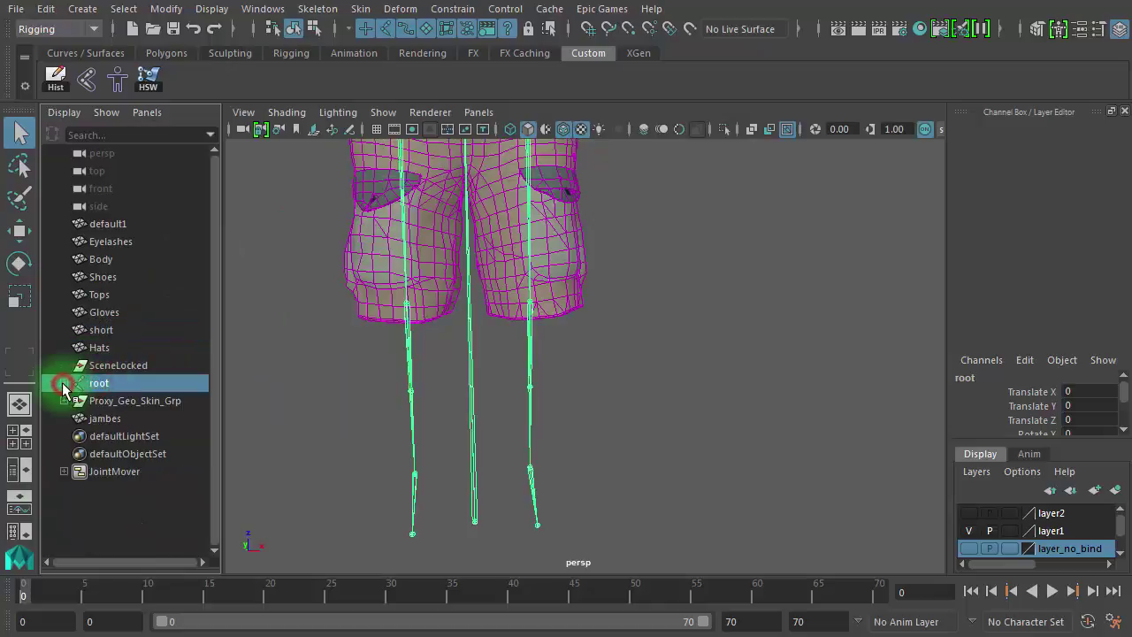
# Select the jambes mesh and look up which display layer is connected to it.
pyautogui.click(111, 420)
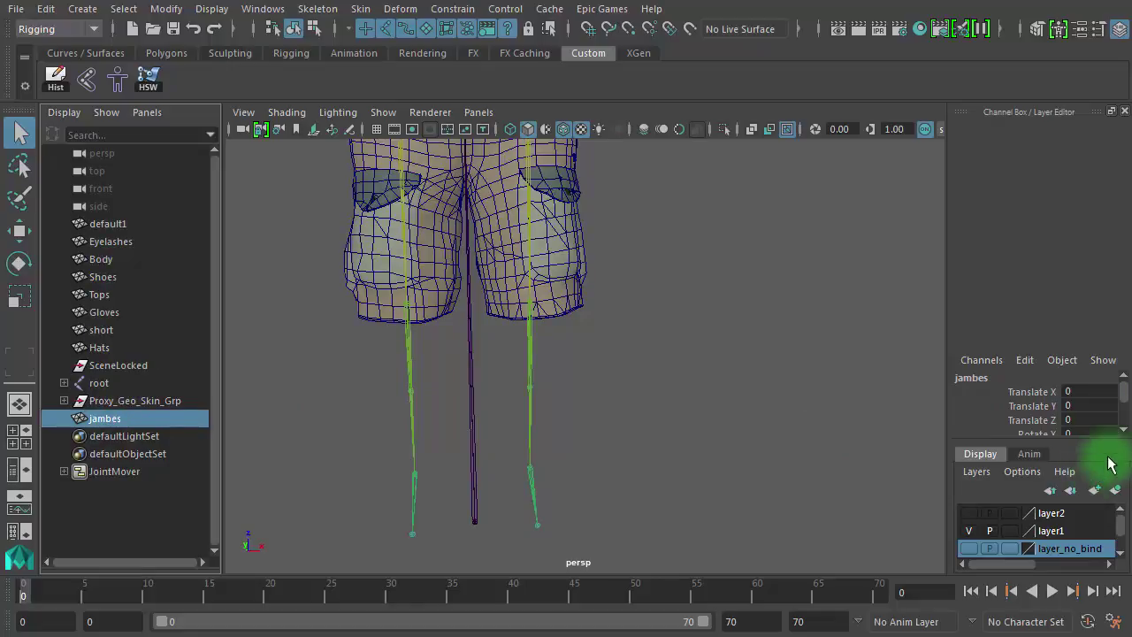
pyautogui.click(1122, 430)
pyautogui.click(1125, 431)
pyautogui.click(1124, 431)
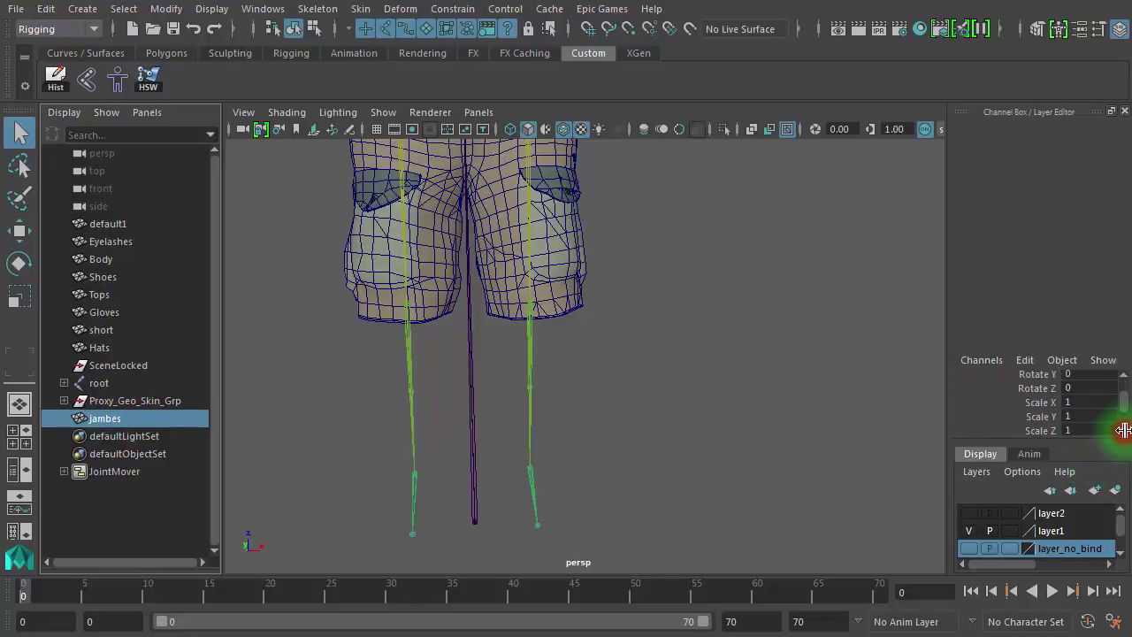
pyautogui.click(1125, 431)
pyautogui.click(1124, 430)
pyautogui.click(1125, 431)
pyautogui.click(1125, 431)
pyautogui.click(1125, 431)
pyautogui.click(1123, 430)
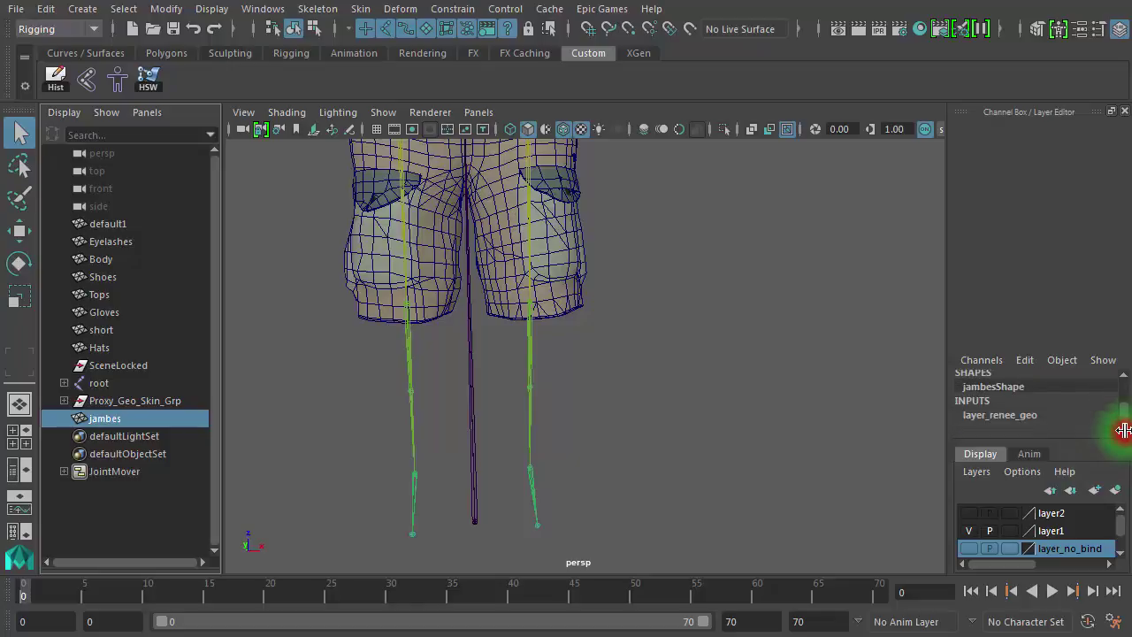
# Make the layer_renee_geo display layer visible so the lower-leg mesh shows under the shorts.
pyautogui.click(1125, 540)
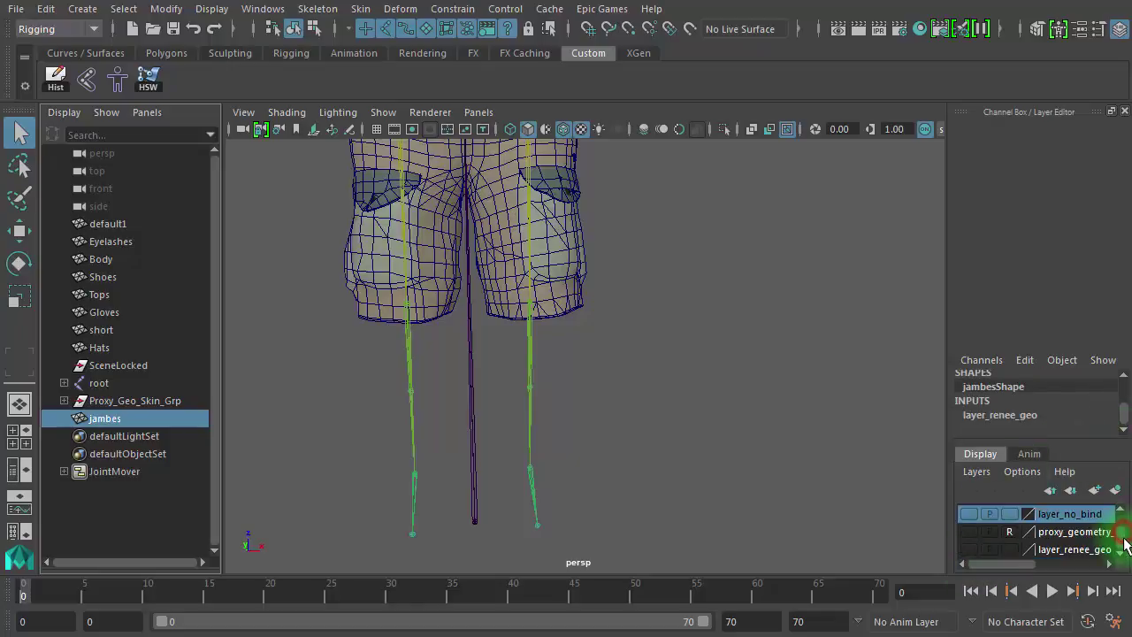
pyautogui.click(969, 549)
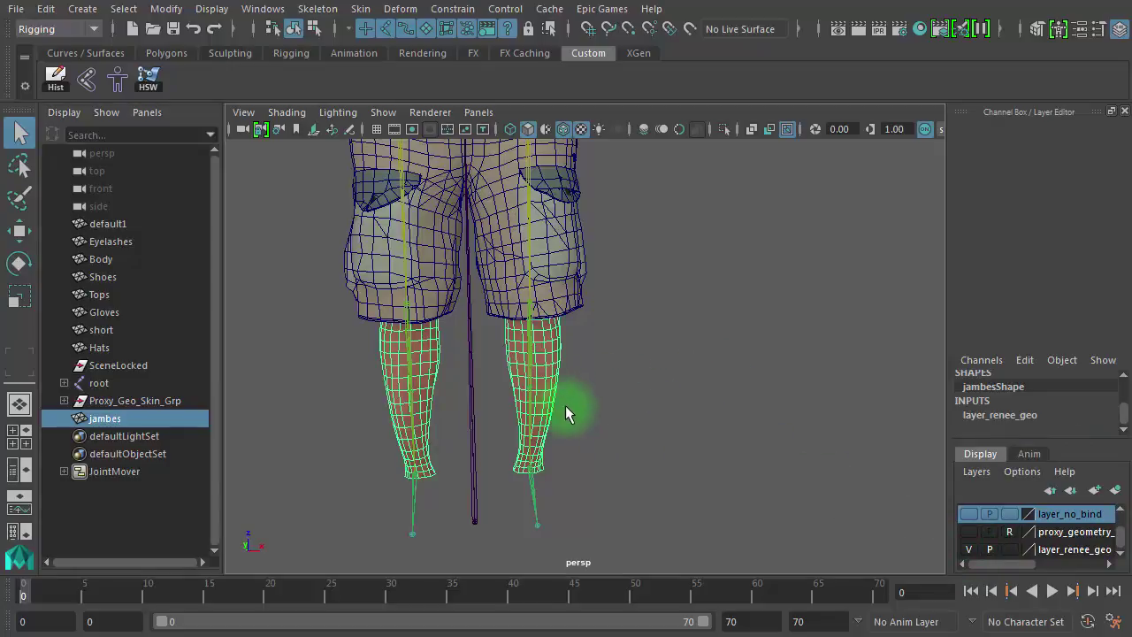
pyautogui.keyDown('alt'); pyautogui.moveTo(568, 408); pyautogui.dragTo(602, 392); pyautogui.keyUp('alt')
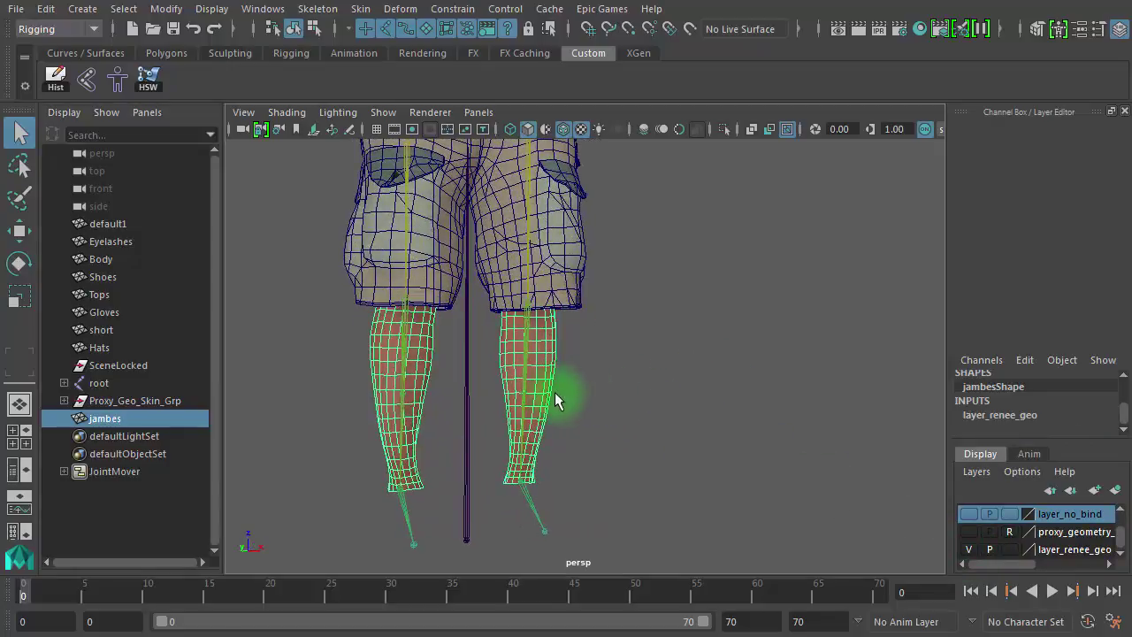
pyautogui.keyDown('alt'); pyautogui.moveTo(578, 382); pyautogui.dragTo(679, 389, button='right'); pyautogui.keyUp('alt')
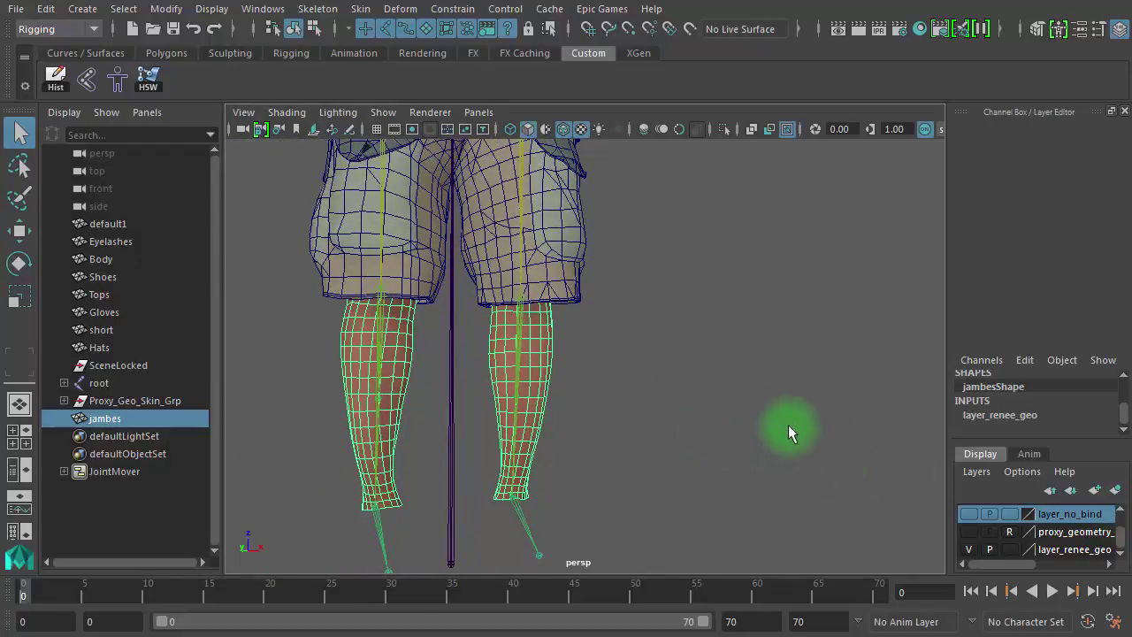
# Look up the display layer connected to the short mesh and hide layer1.
pyautogui.click(580, 267)
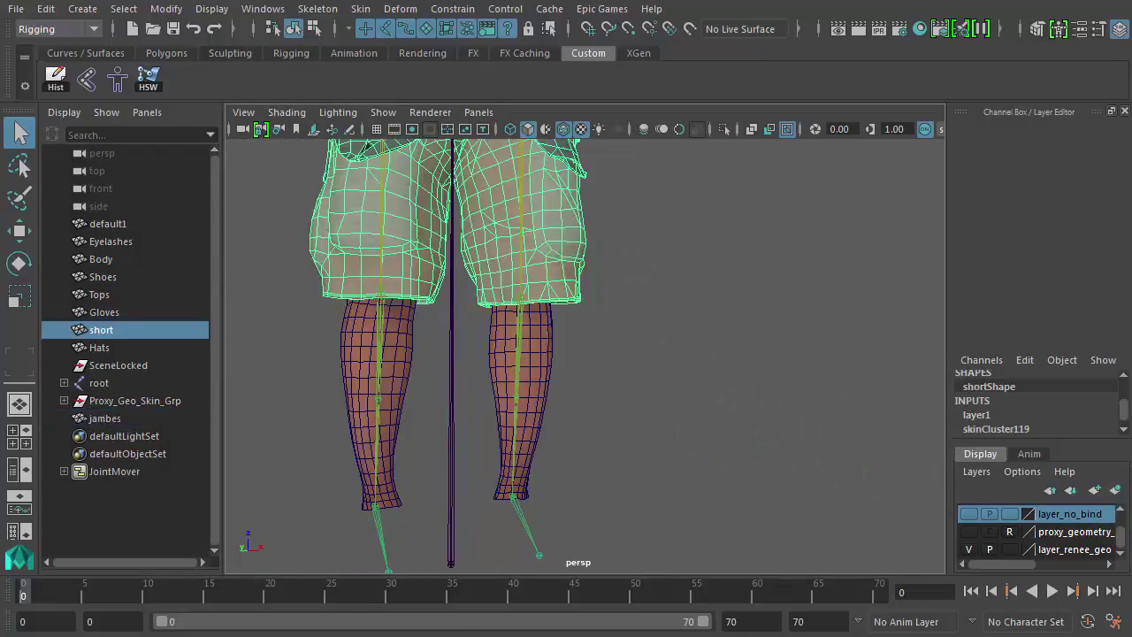
pyautogui.moveTo(1117, 544); pyautogui.dragTo(1117, 529)
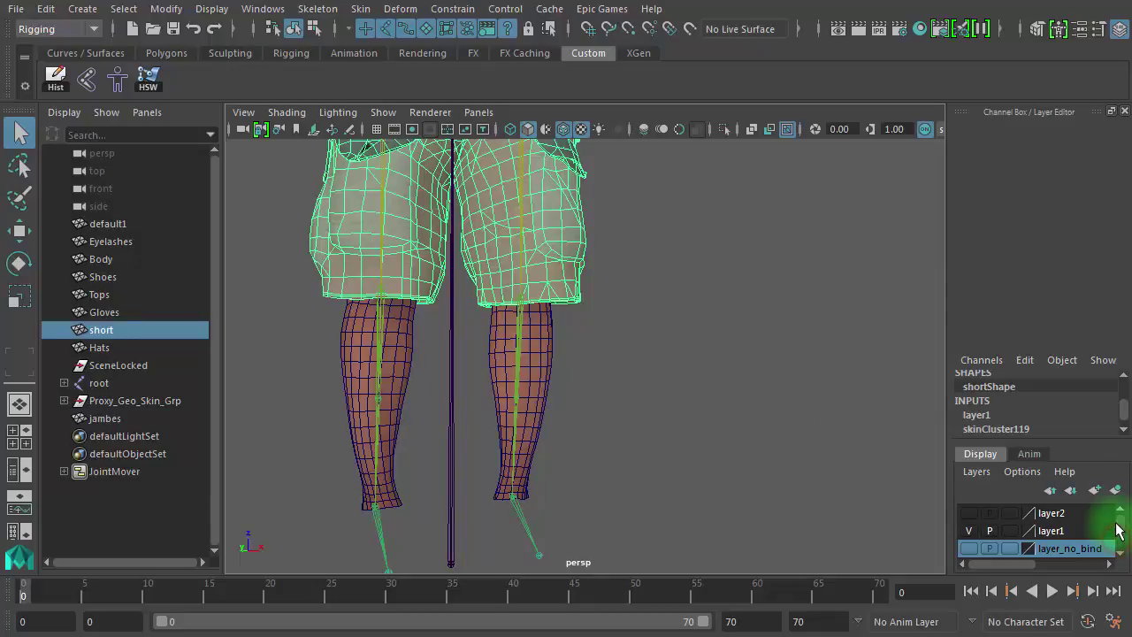
pyautogui.moveTo(1123, 413); pyautogui.dragTo(1125, 415)
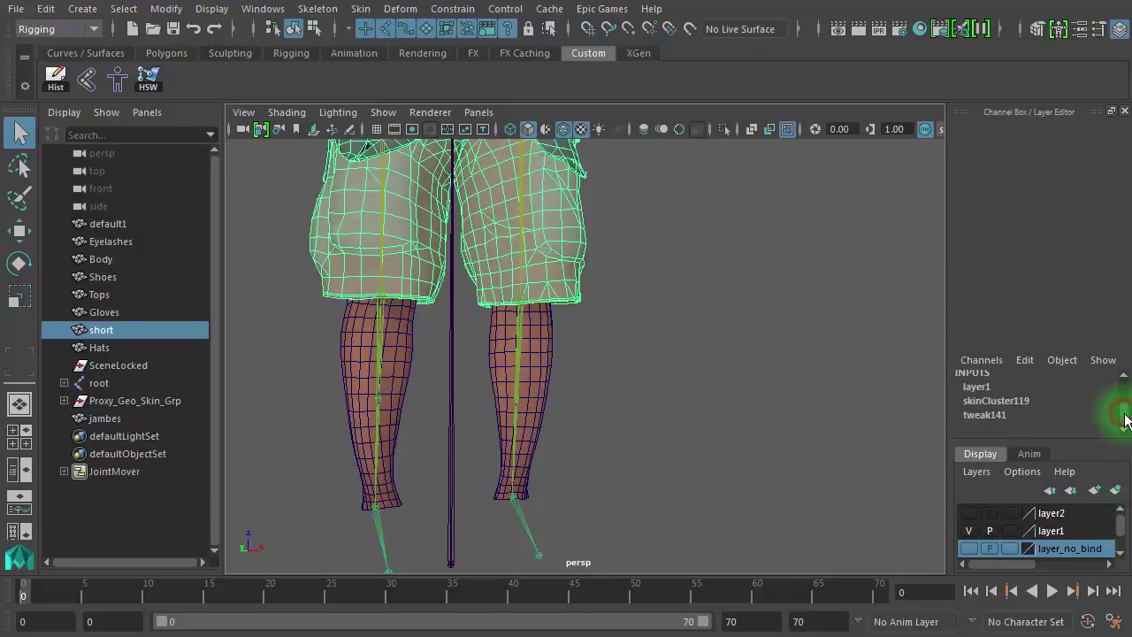
pyautogui.click(970, 531)
# Inspect the calf, calf twist and foot joints running through one of the jambes lower legs.
pyautogui.keyDown('alt'); pyautogui.moveTo(576, 384); pyautogui.dragTo(709, 385, button='right'); pyautogui.keyUp('alt')
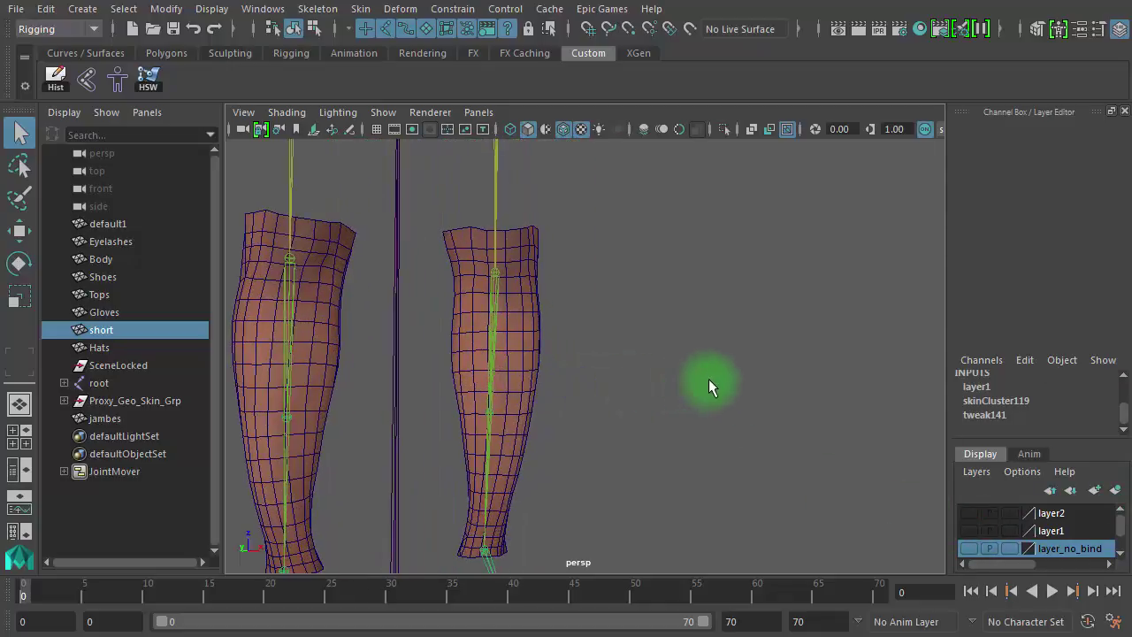
pyautogui.keyDown('alt'); pyautogui.moveTo(592, 359); pyautogui.dragTo(752, 354, button='middle'); pyautogui.keyUp('alt')
pyautogui.keyDown('alt'); pyautogui.moveTo(679, 352); pyautogui.dragTo(655, 350, button='right'); pyautogui.keyUp('alt')
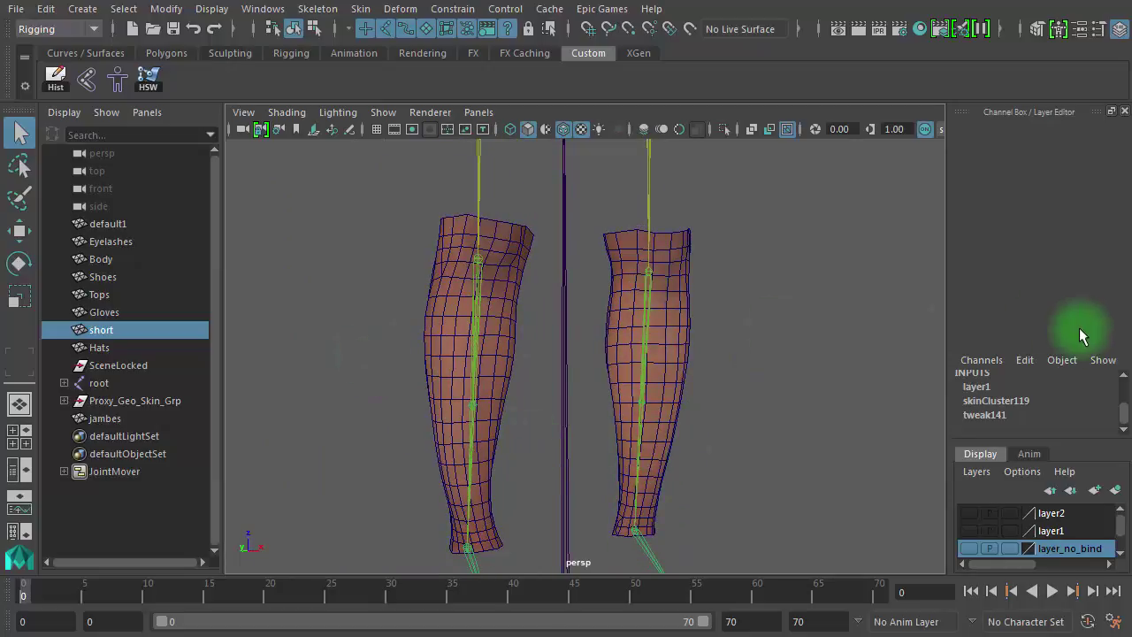
pyautogui.moveTo(627, 299); pyautogui.dragTo(683, 310)
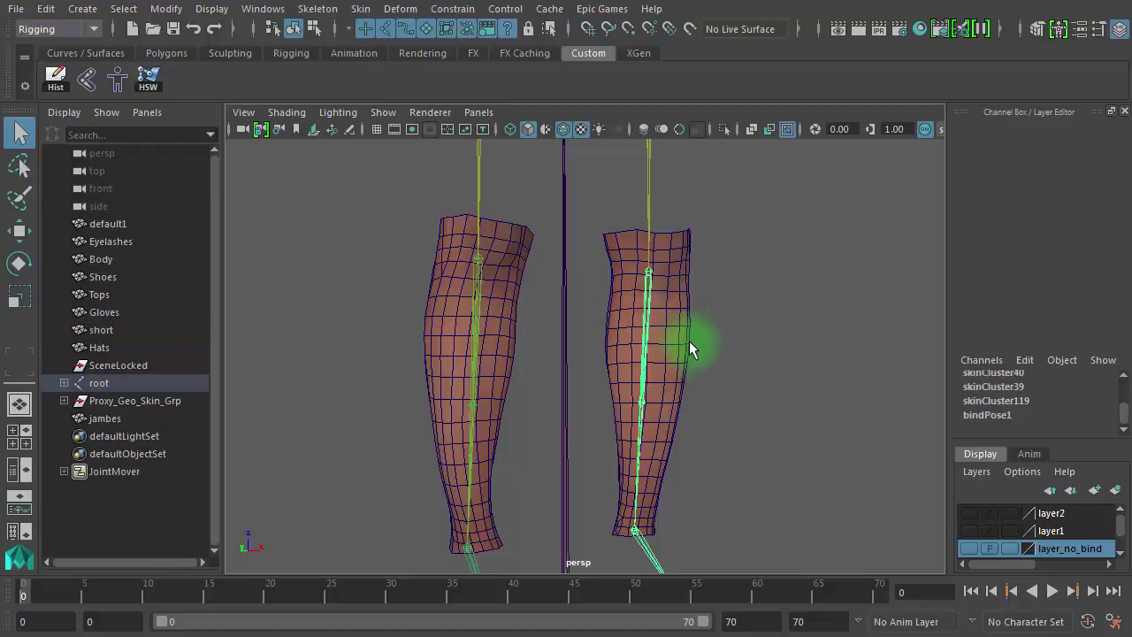
pyautogui.keyDown('shift'); pyautogui.click(642, 406); pyautogui.keyUp('shift')
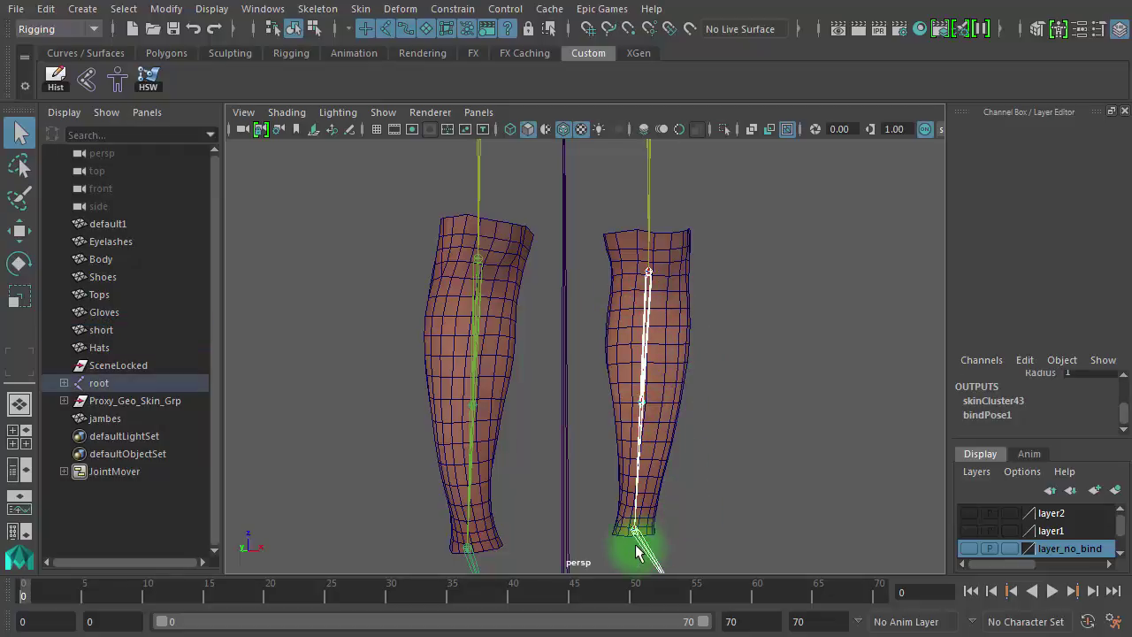
pyautogui.moveTo(635, 548)
pyautogui.keyDown('shift'); pyautogui.mouseDown()
pyautogui.moveTo(671, 548)
pyautogui.moveTo(624, 531)
pyautogui.mouseUp(); pyautogui.keyUp('shift')
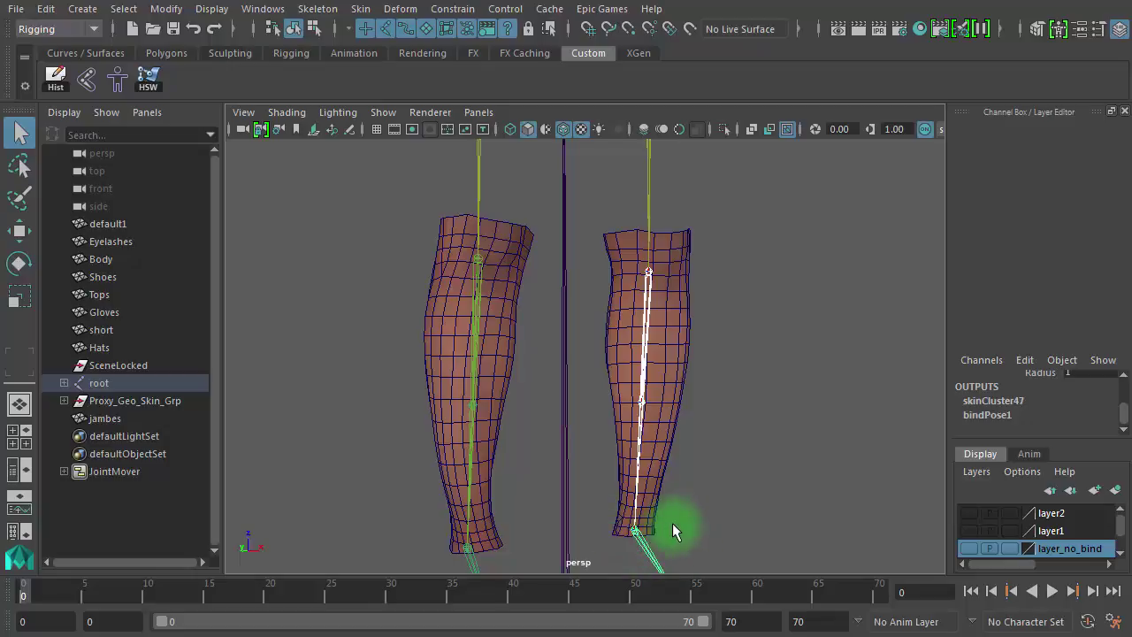
pyautogui.keyDown('alt'); pyautogui.moveTo(637, 361); pyautogui.dragTo(776, 291, button='right'); pyautogui.keyUp('alt')
pyautogui.keyDown('alt'); pyautogui.moveTo(775, 291); pyautogui.dragTo(751, 410, button='middle'); pyautogui.keyUp('alt')
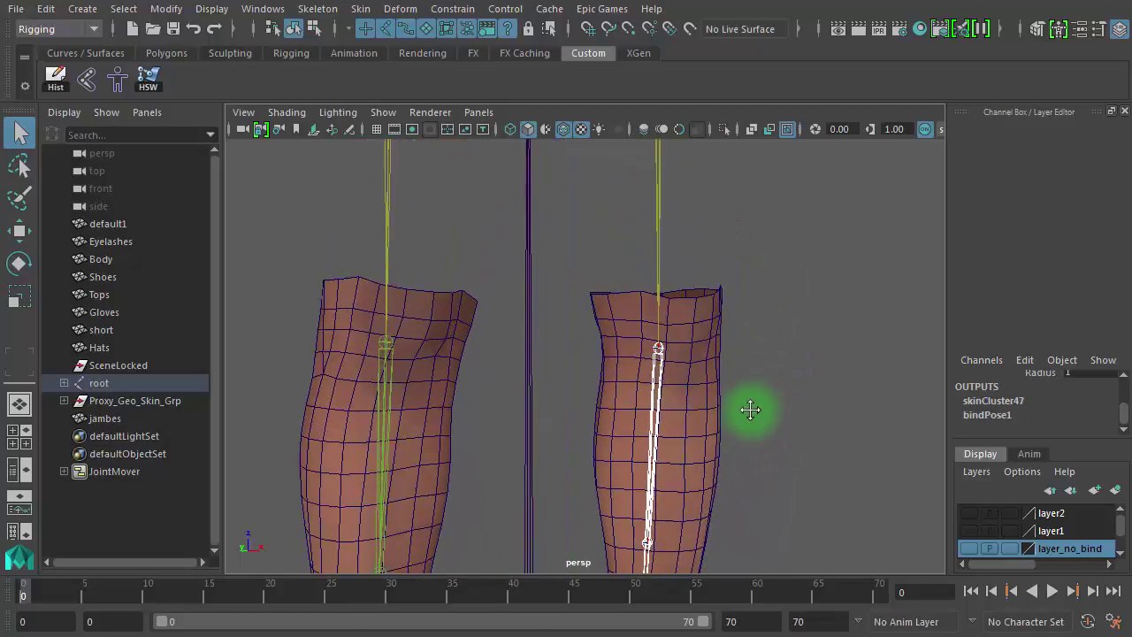
pyautogui.keyDown('alt'); pyautogui.moveTo(752, 410); pyautogui.dragTo(724, 403, button='right'); pyautogui.keyUp('alt')
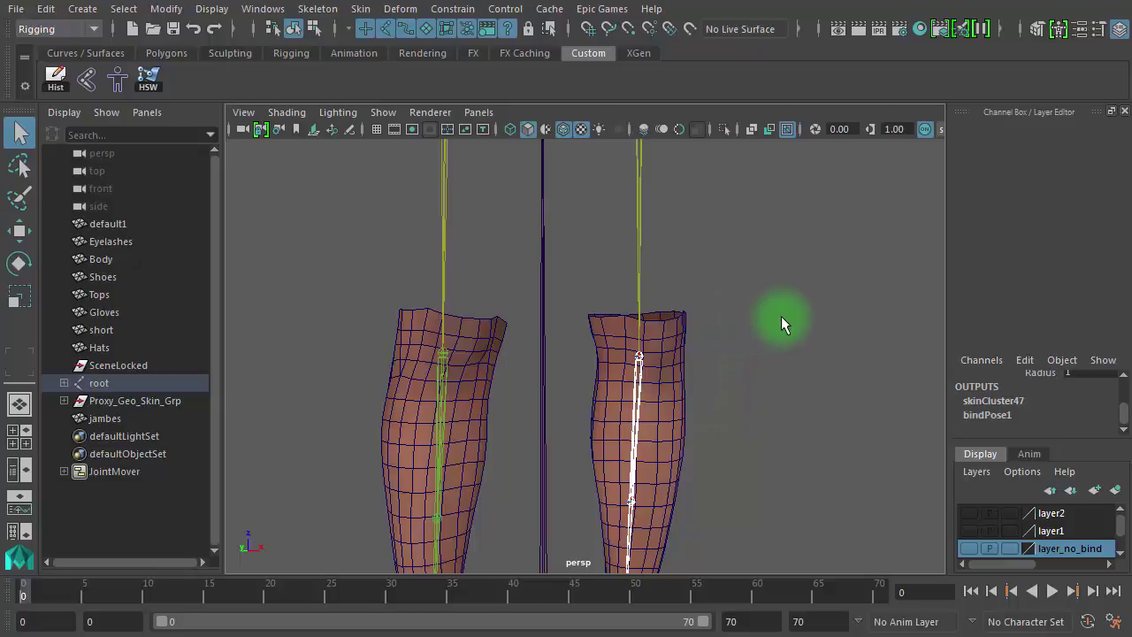
# Check the thigh joint above the same lower leg, inspect the knee area up close, and clear the selection.
pyautogui.keyDown('alt'); pyautogui.moveTo(781, 315); pyautogui.dragTo(706, 291); pyautogui.keyUp('alt')
pyautogui.keyDown('alt'); pyautogui.moveTo(707, 299); pyautogui.dragTo(708, 478, button='middle'); pyautogui.keyUp('alt')
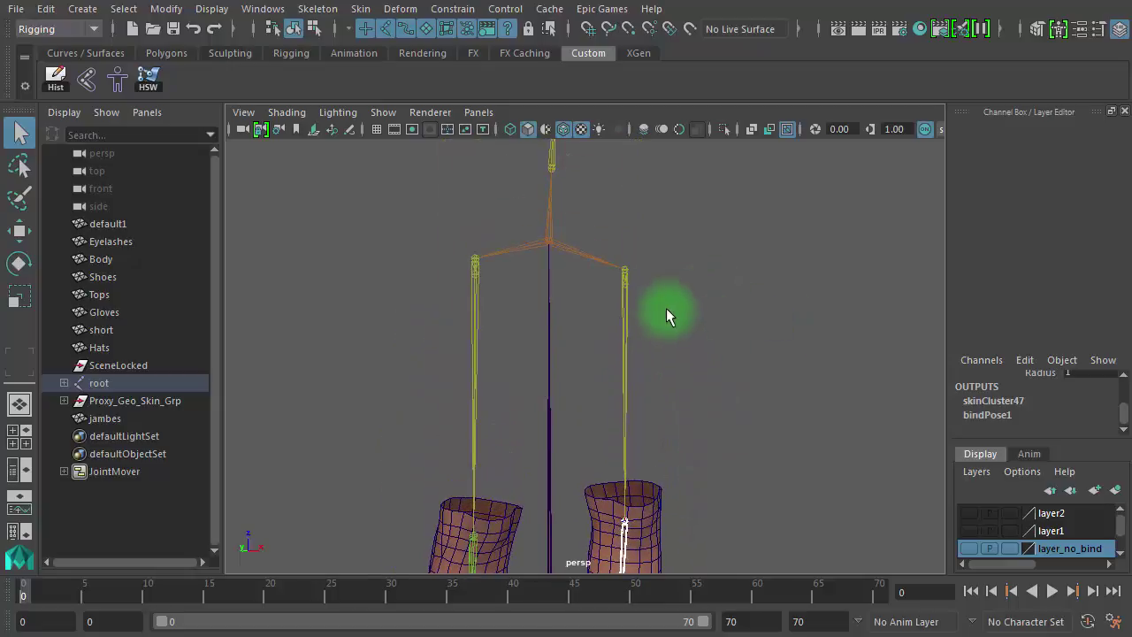
pyautogui.click(622, 346)
pyautogui.keyDown('alt'); pyautogui.moveTo(695, 414); pyautogui.dragTo(787, 413, button='right'); pyautogui.keyUp('alt')
pyautogui.keyDown('alt'); pyautogui.moveTo(786, 413); pyautogui.dragTo(679, 46, button='middle'); pyautogui.keyUp('alt')
pyautogui.keyDown('alt'); pyautogui.moveTo(600, 263); pyautogui.dragTo(747, 276, button='right'); pyautogui.keyUp('alt')
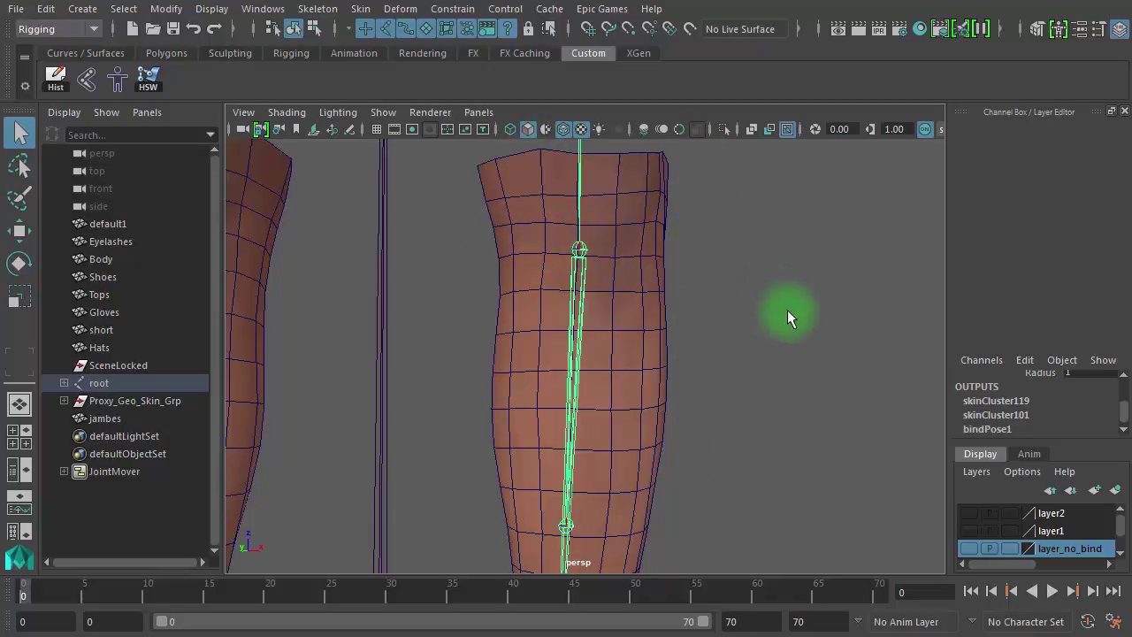
pyautogui.keyDown('alt'); pyautogui.moveTo(787, 312); pyautogui.dragTo(372, 275, button='right'); pyautogui.keyUp('alt')
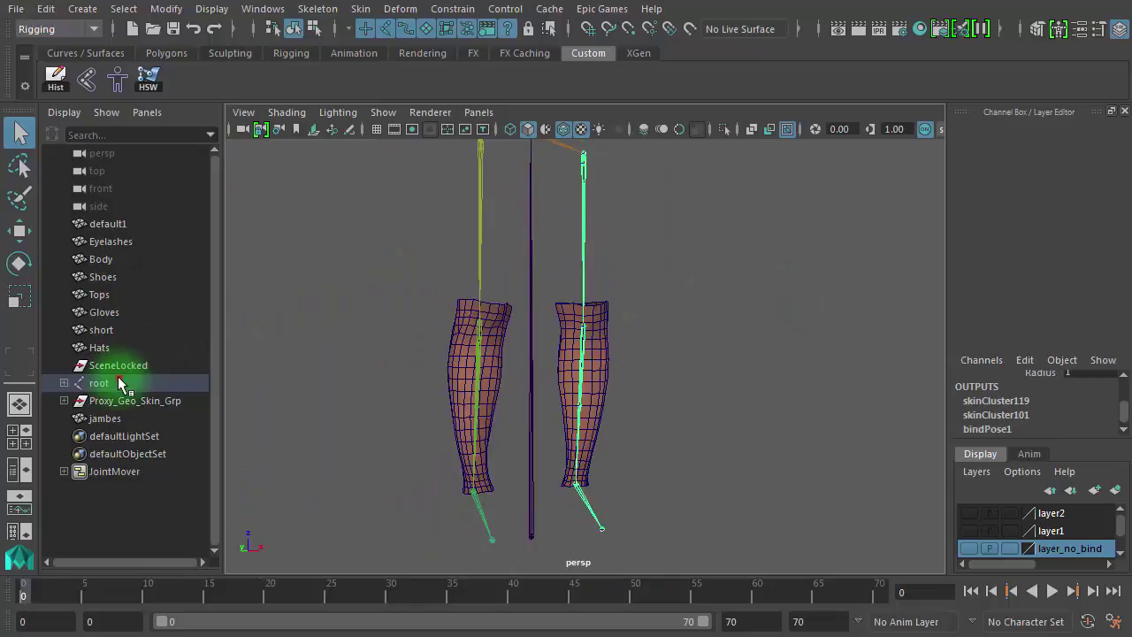
pyautogui.click(372, 313)
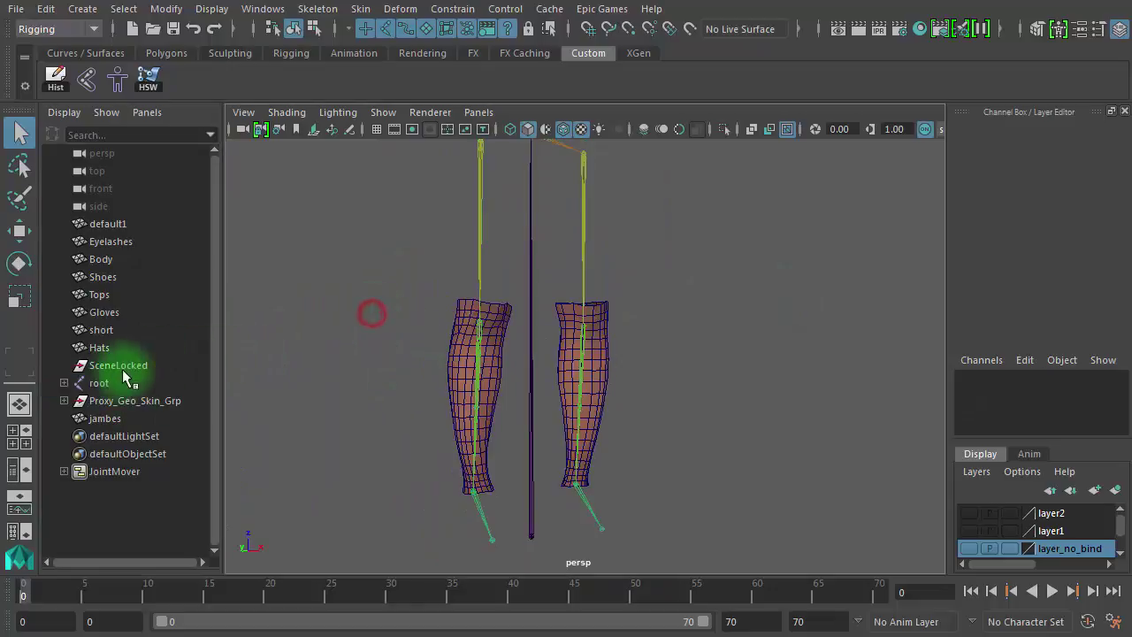
# Expand the root joint hierarchy and select the thigh_l, thigh_r, calf_l and calf_r joints together.
pyautogui.click(96, 383)
pyautogui.click(63, 383)
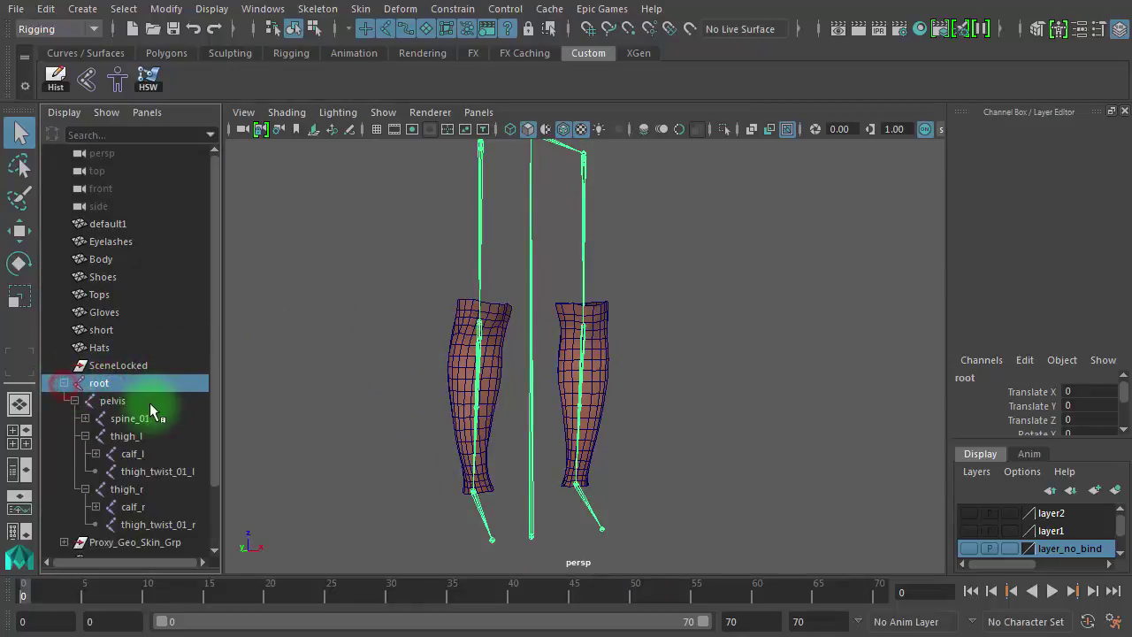
pyautogui.click(119, 403)
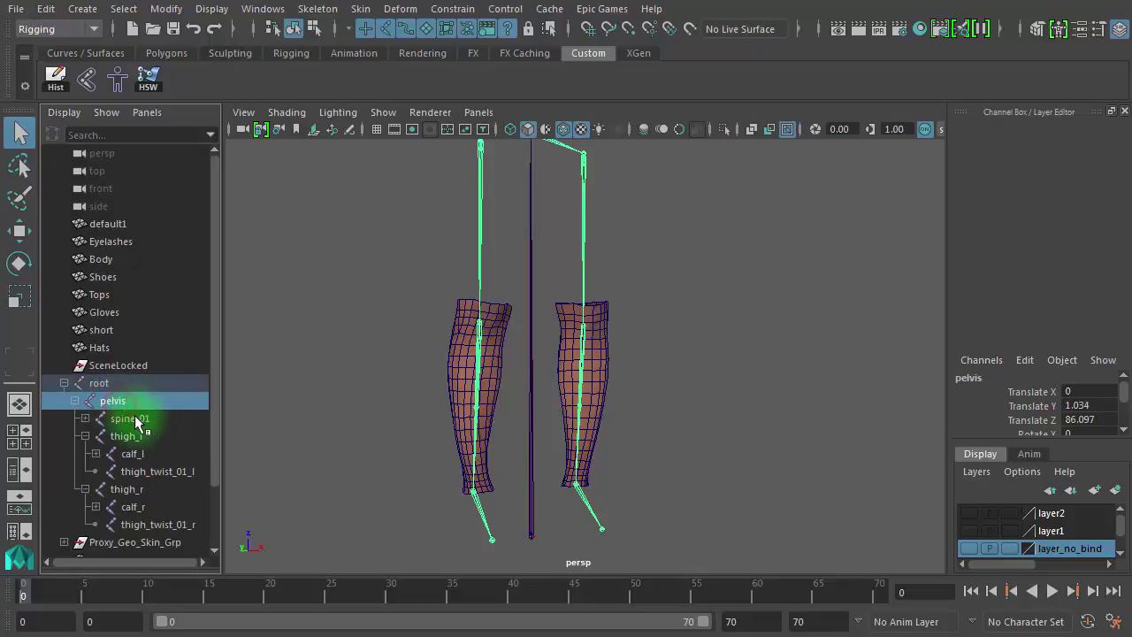
pyautogui.click(133, 419)
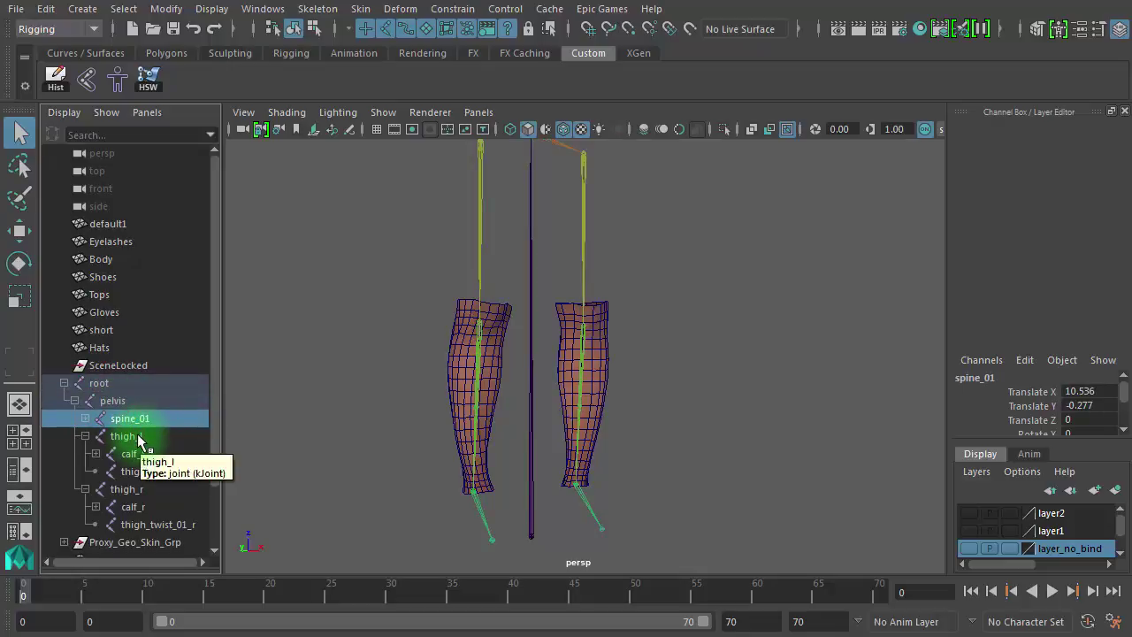
pyautogui.click(139, 437)
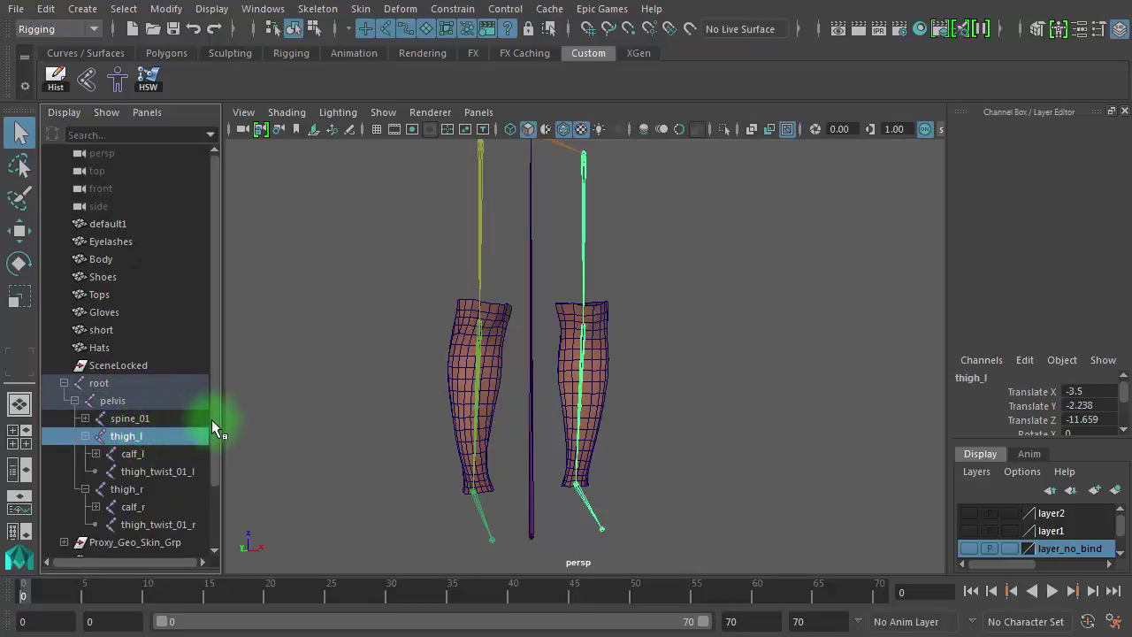
pyautogui.scroll(-3, 212, 458)
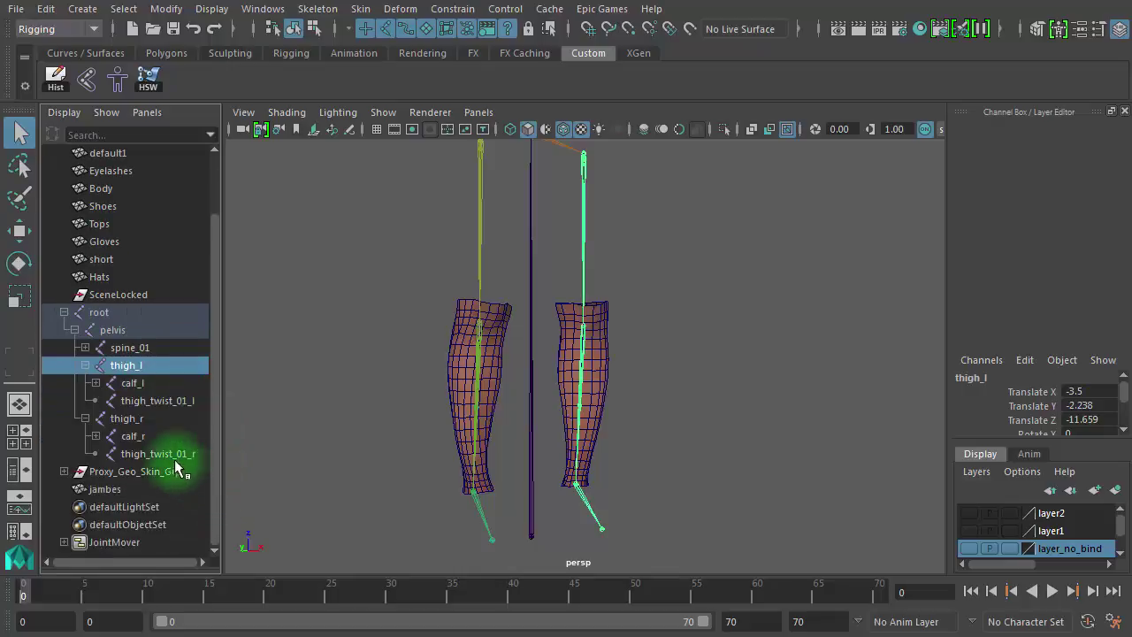
pyautogui.keyDown('ctrl'); pyautogui.click(124, 420); pyautogui.keyUp('ctrl')
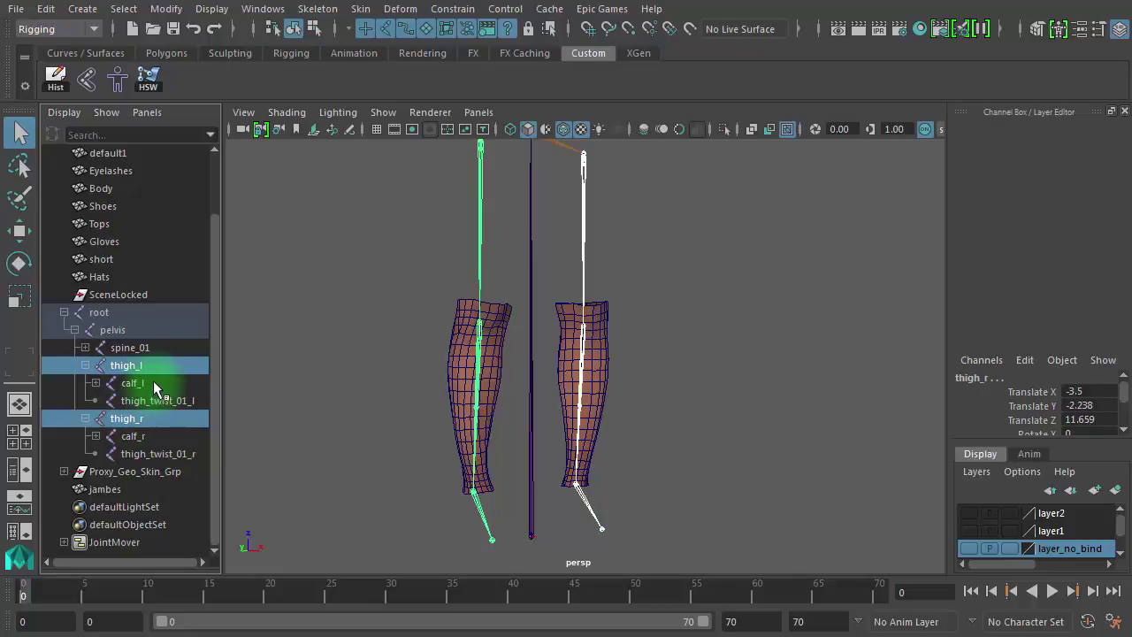
pyautogui.keyDown('ctrl'); pyautogui.click(155, 387); pyautogui.keyUp('ctrl')
pyautogui.keyDown('ctrl'); pyautogui.click(141, 435); pyautogui.keyUp('ctrl')
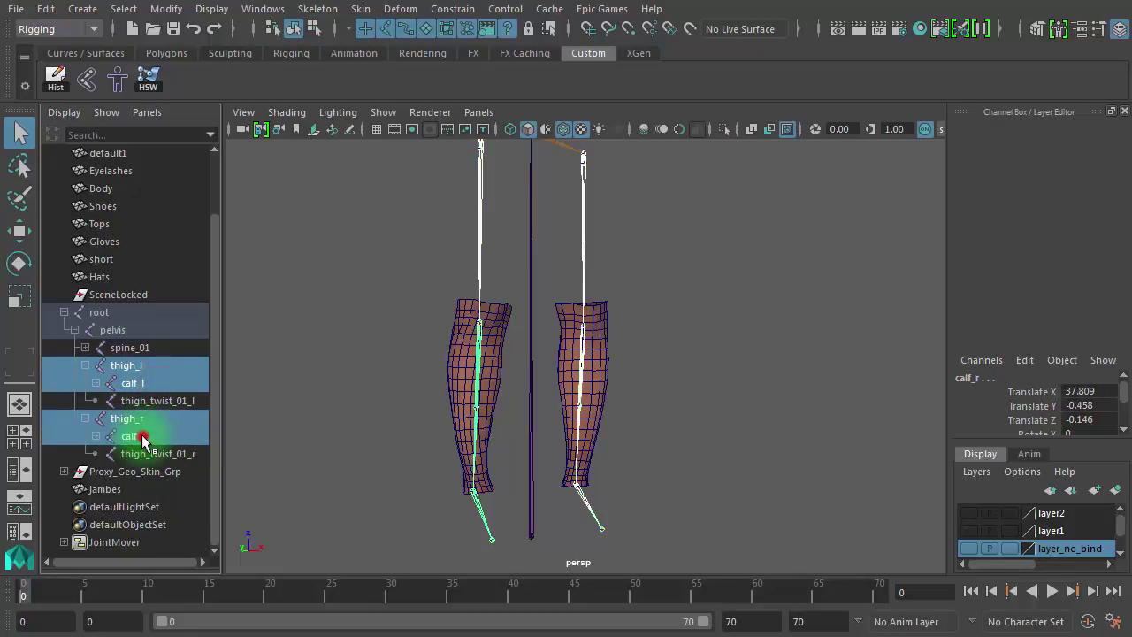
# Expand both calf joints and add calf_twist_01_l, calf_twist_01_r, foot_l and foot_r to the selection.
pyautogui.click(96, 436)
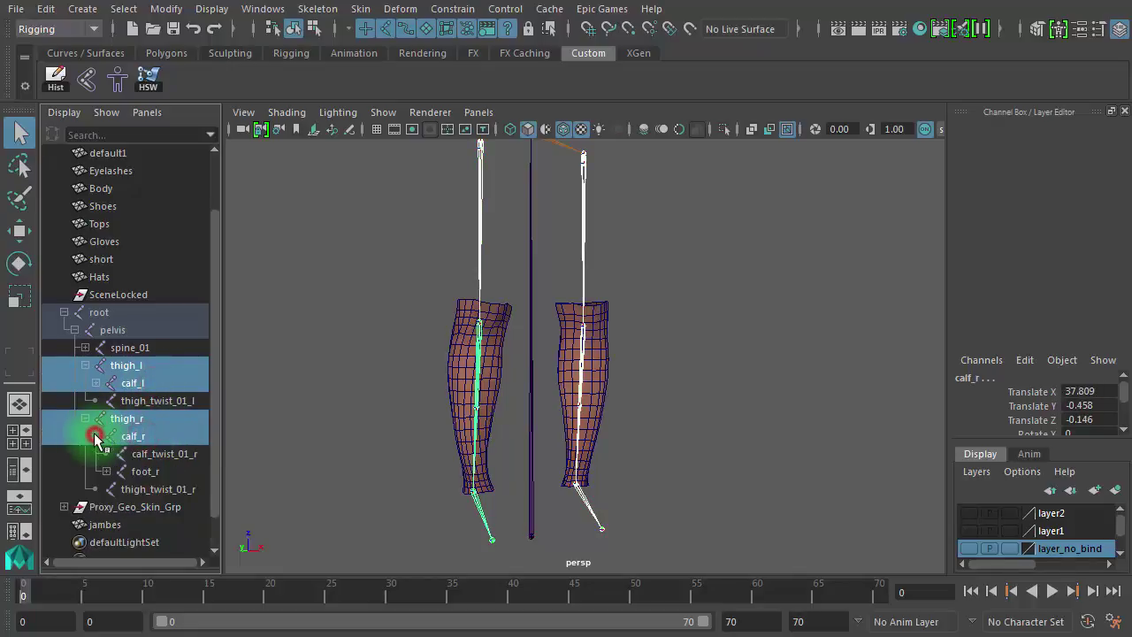
pyautogui.click(96, 384)
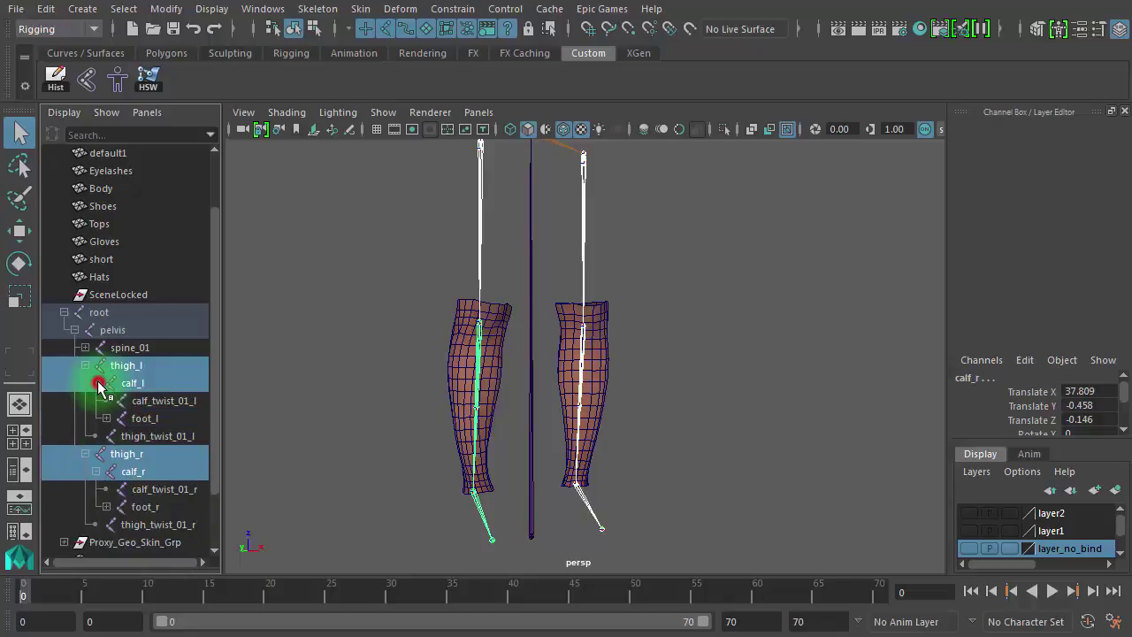
pyautogui.keyDown('ctrl'); pyautogui.click(169, 400); pyautogui.keyUp('ctrl')
pyautogui.keyDown('ctrl'); pyautogui.click(168, 490); pyautogui.keyUp('ctrl')
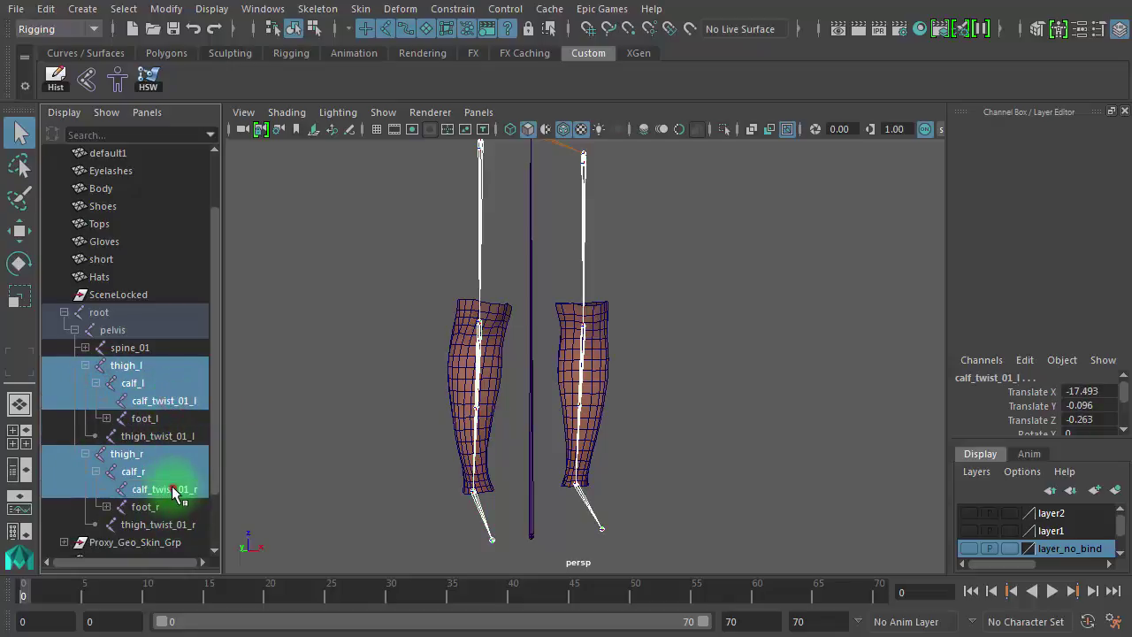
pyautogui.keyDown('ctrl'); pyautogui.click(168, 419); pyautogui.keyUp('ctrl')
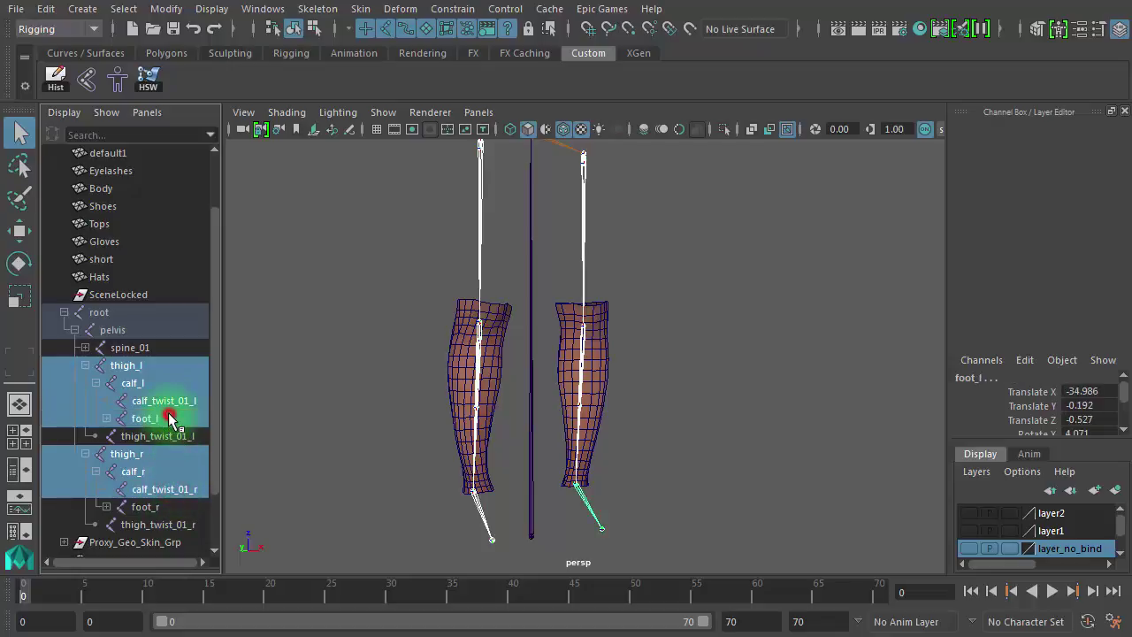
pyautogui.keyDown('ctrl'); pyautogui.click(163, 509); pyautogui.keyUp('ctrl')
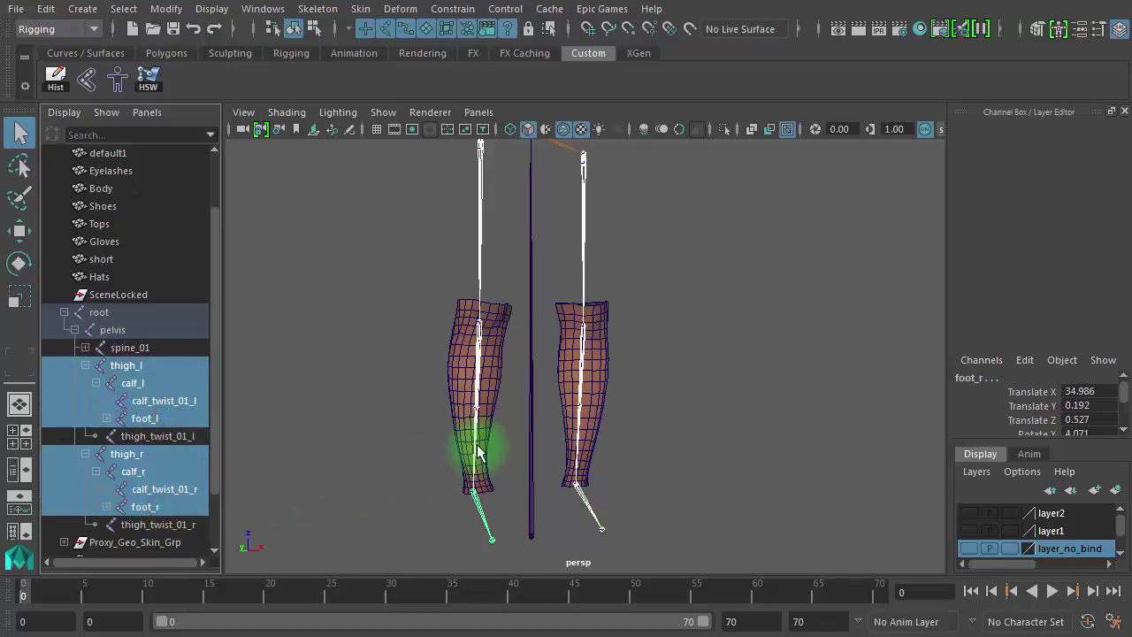
# Add the jambes mesh to the joint selection, bind its skin to those leg joints, and clear the selection.
pyautogui.click(608, 310)
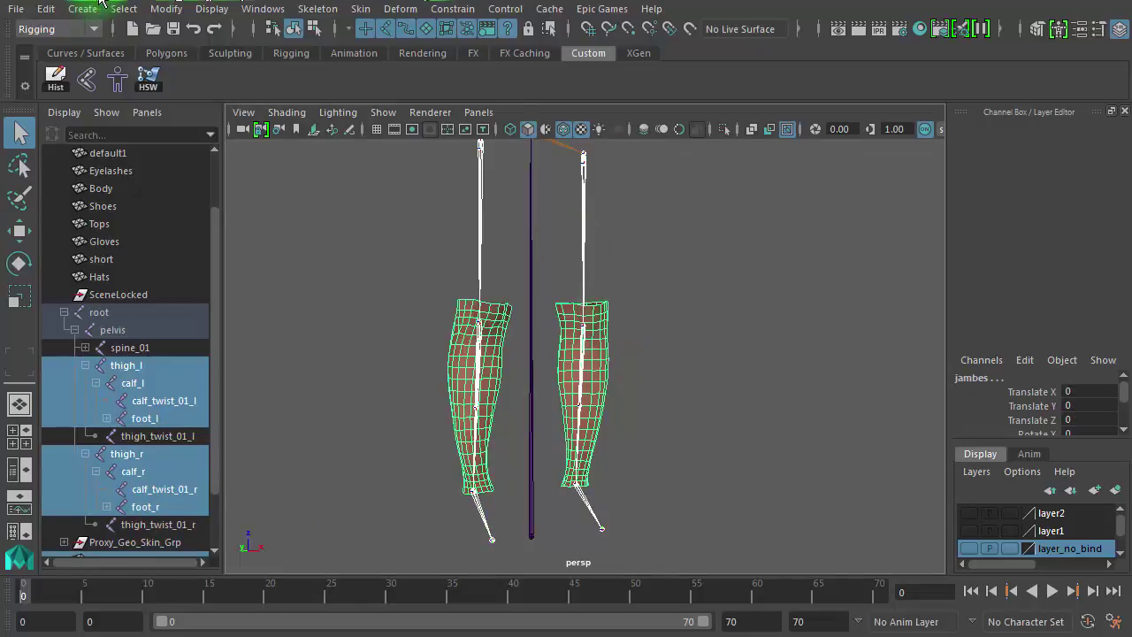
pyautogui.click(90, 82)
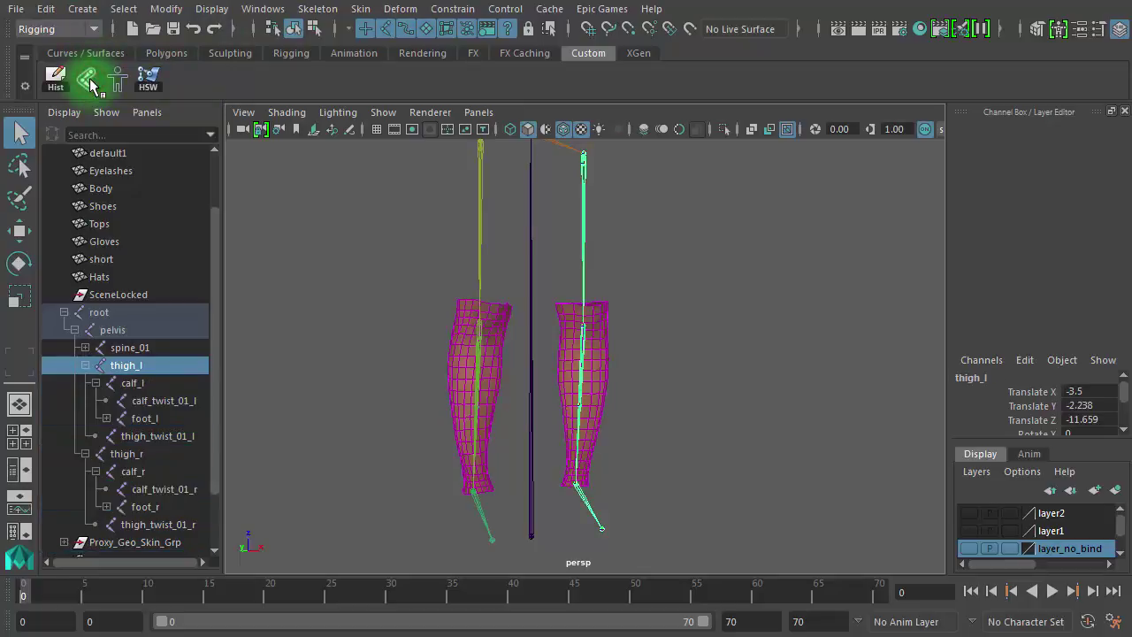
pyautogui.click(705, 290)
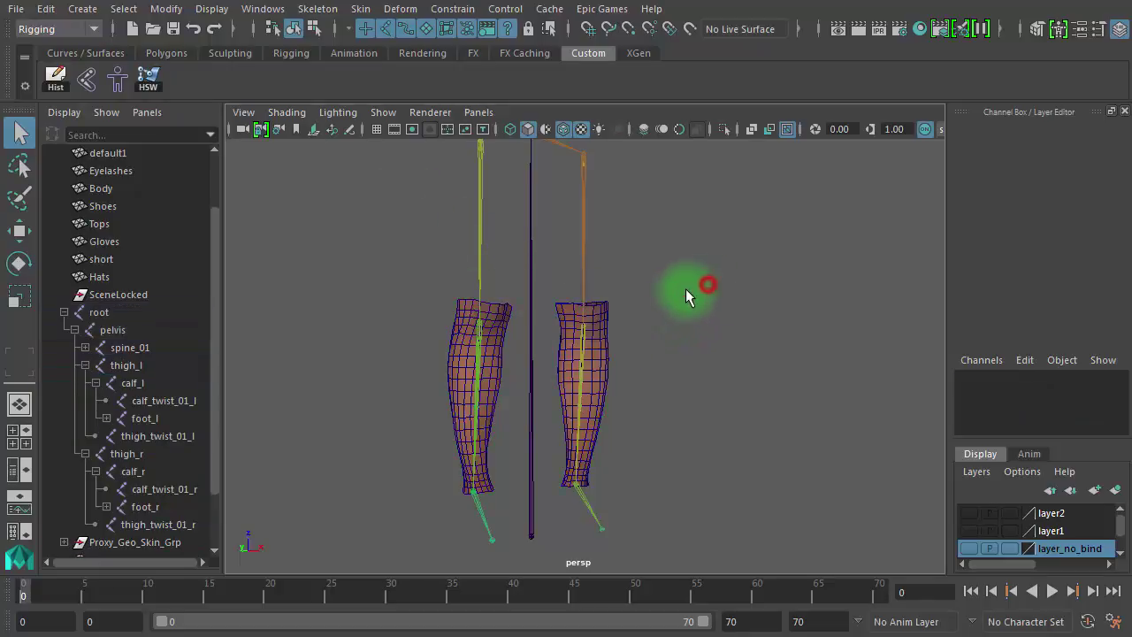
# Bring the Animation and Rigging Toolset window back beside the model and start painting skin weights on the jambes mesh.
pyautogui.moveTo(1131, 30); pyautogui.dragTo(897, 30)
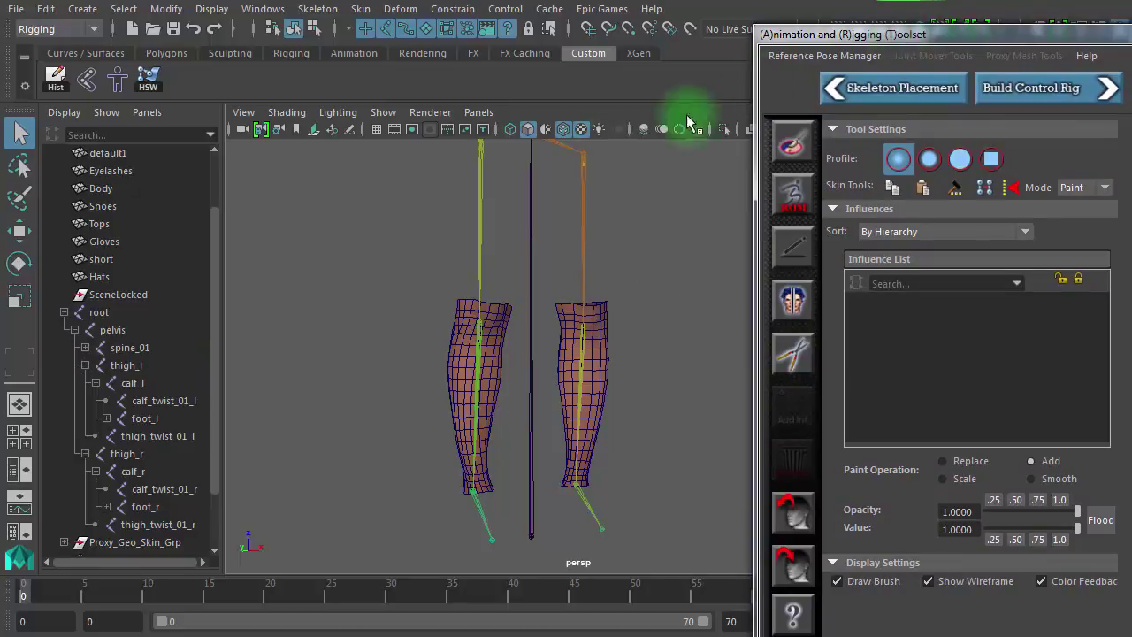
pyautogui.moveTo(595, 350); pyautogui.dragTo(659, 326, button='right')
pyautogui.click(598, 363)
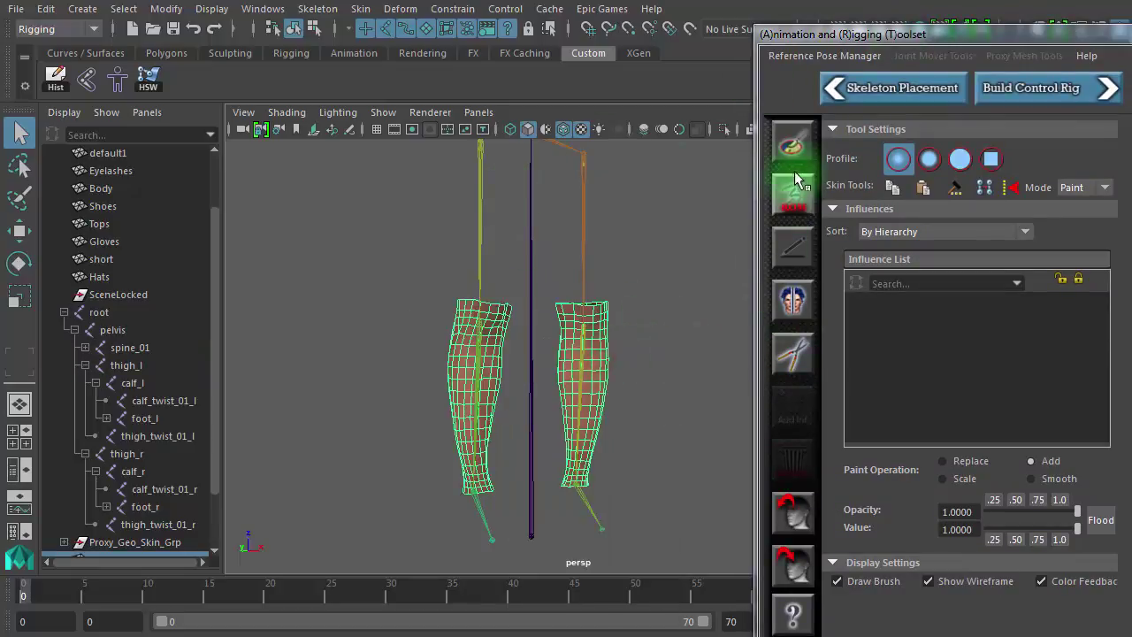
pyautogui.click(793, 141)
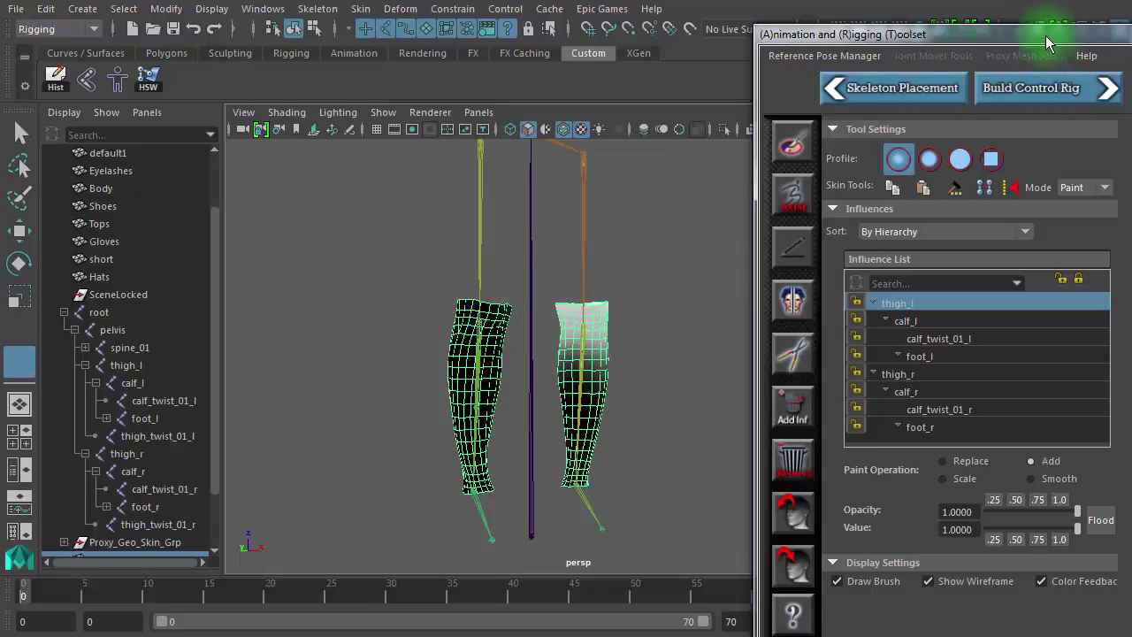
# Leave weight painting, deselect the jambes mesh, and show the perspective view without the Outliner, framing both legs.
pyautogui.click(18, 129)
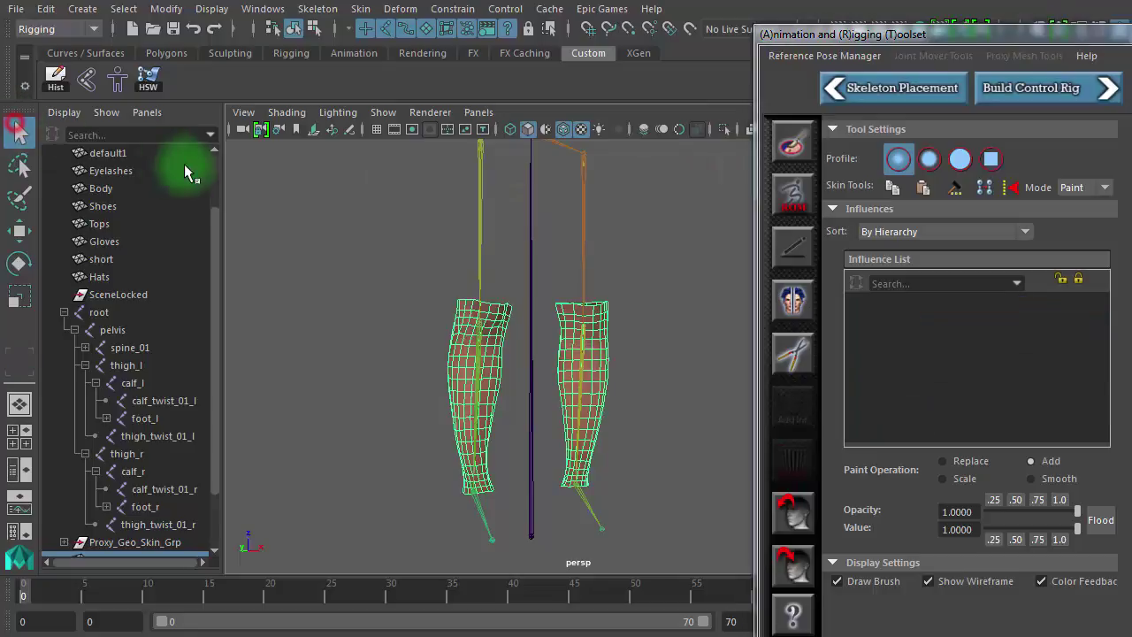
pyautogui.click(294, 187)
pyautogui.press('space')
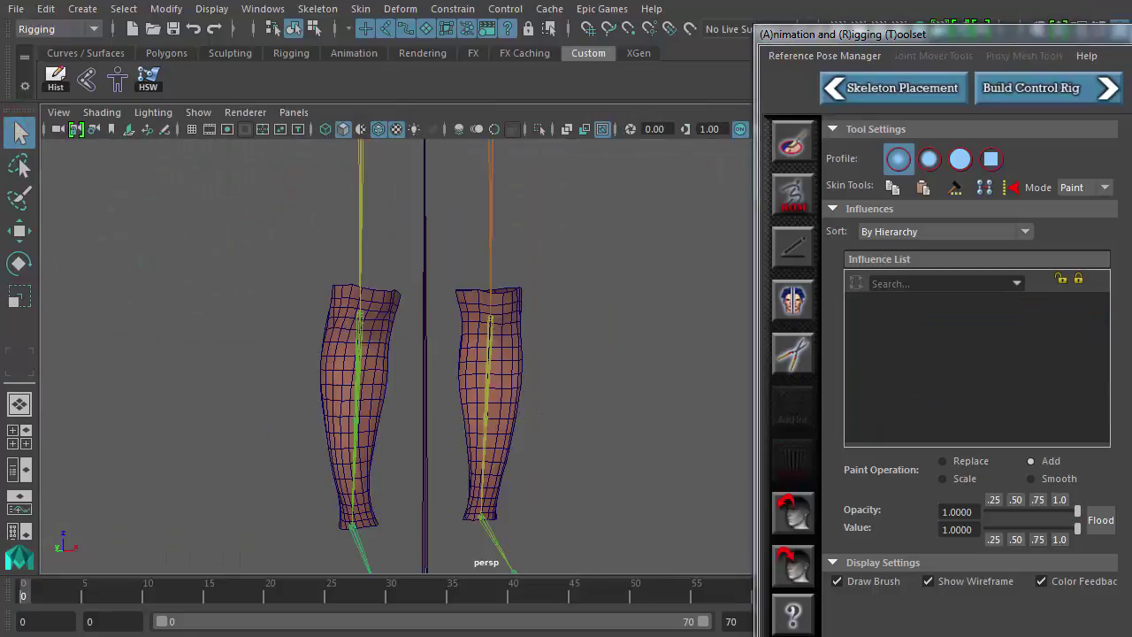
pyautogui.keyDown('alt'); pyautogui.moveTo(522, 378); pyautogui.dragTo(342, 367, button='right'); pyautogui.keyUp('alt')
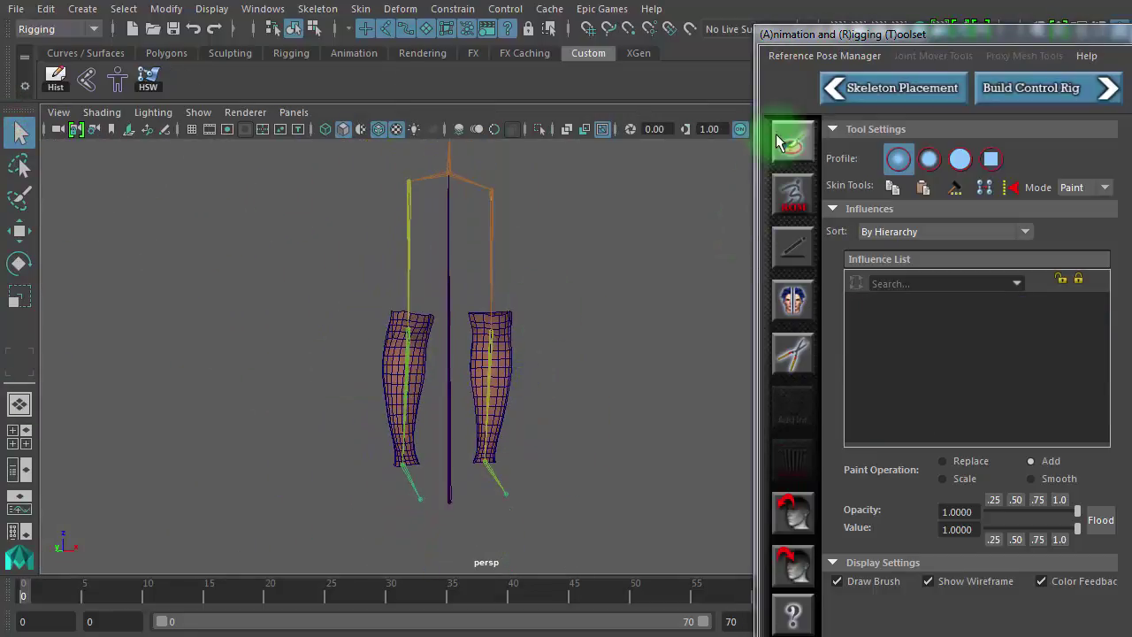
# Make layer1 visible and select the short mesh followed by the jambes mesh.
pyautogui.moveTo(849, 38); pyautogui.dragTo(1131, 37)
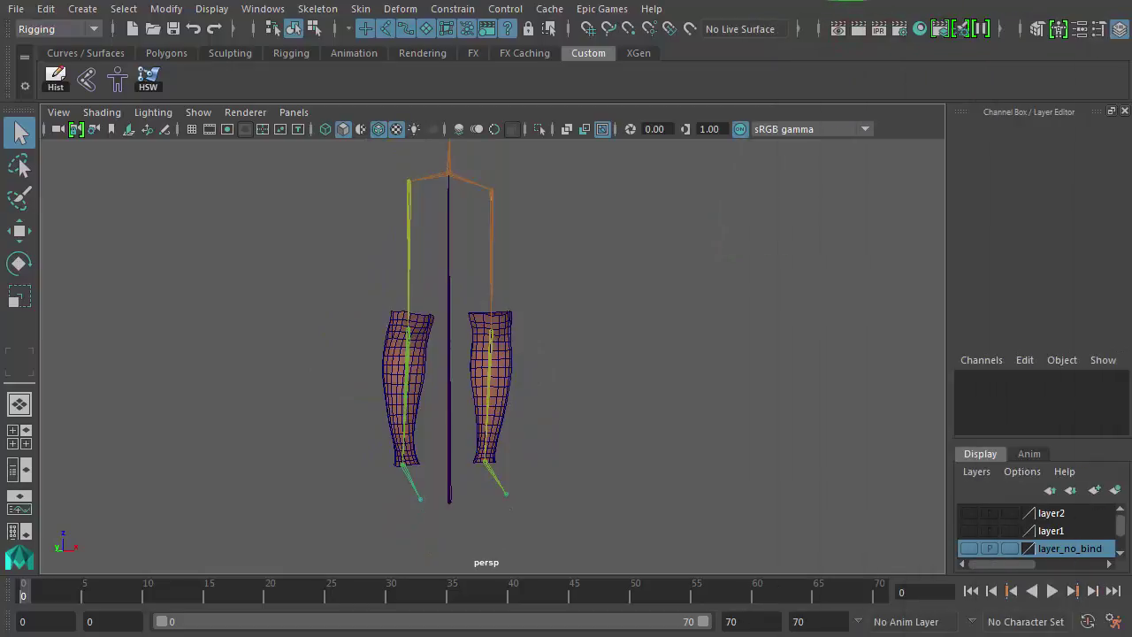
pyautogui.click(969, 530)
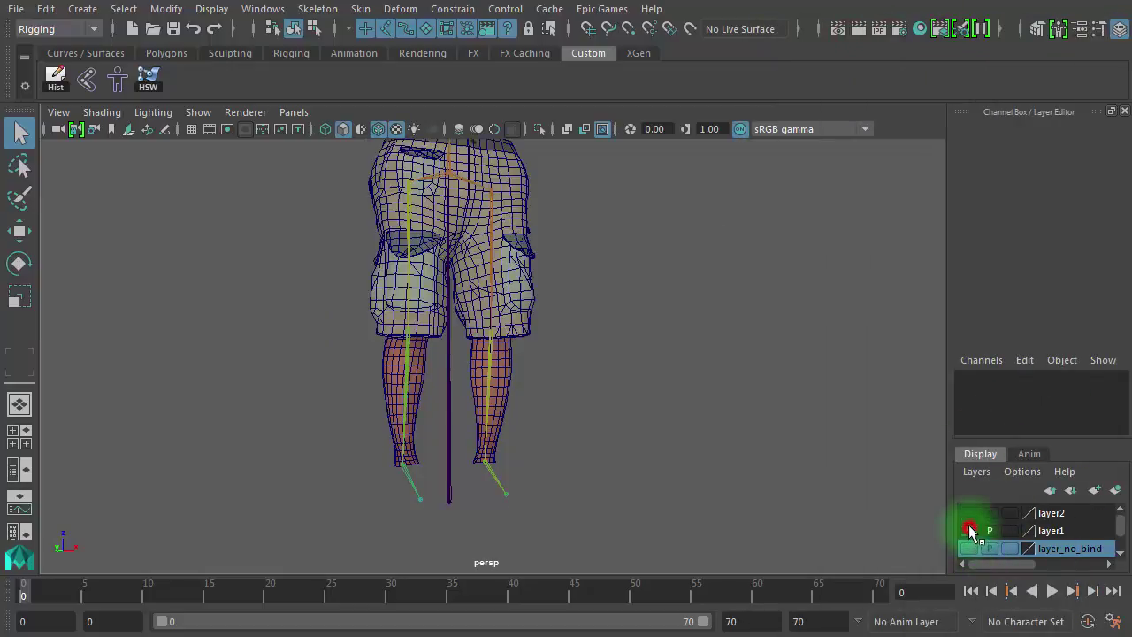
pyautogui.click(521, 285)
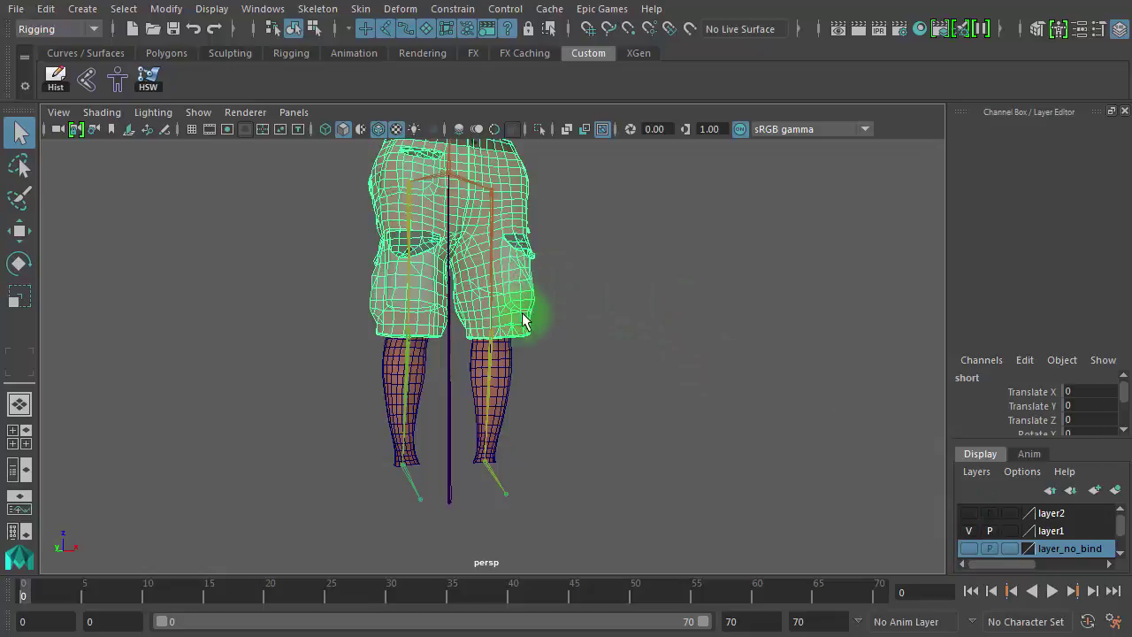
pyautogui.click(502, 379)
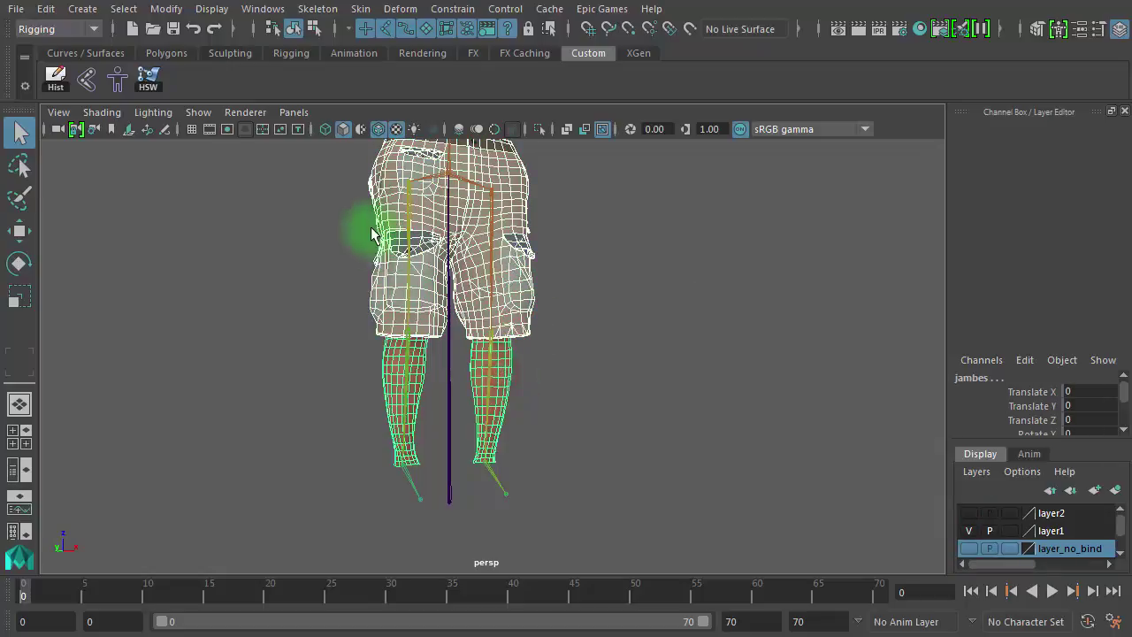
pyautogui.keyDown('alt'); pyautogui.moveTo(543, 336); pyautogui.dragTo(829, 336, button='right'); pyautogui.keyUp('alt')
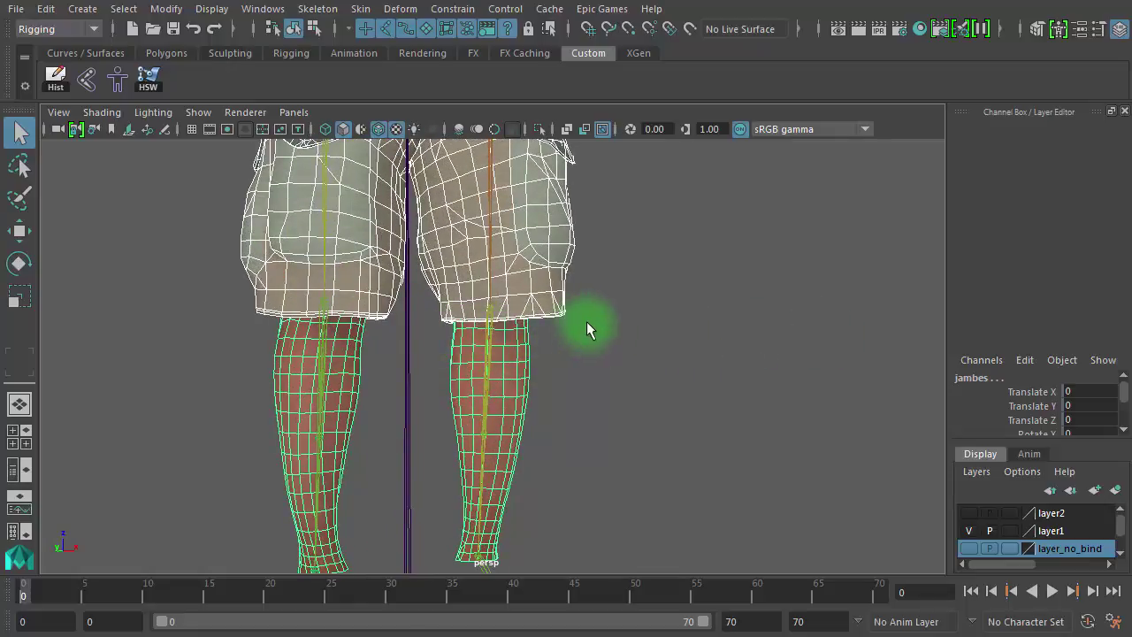
pyautogui.keyDown('alt'); pyautogui.moveTo(589, 328); pyautogui.dragTo(498, 303); pyautogui.keyUp('alt')
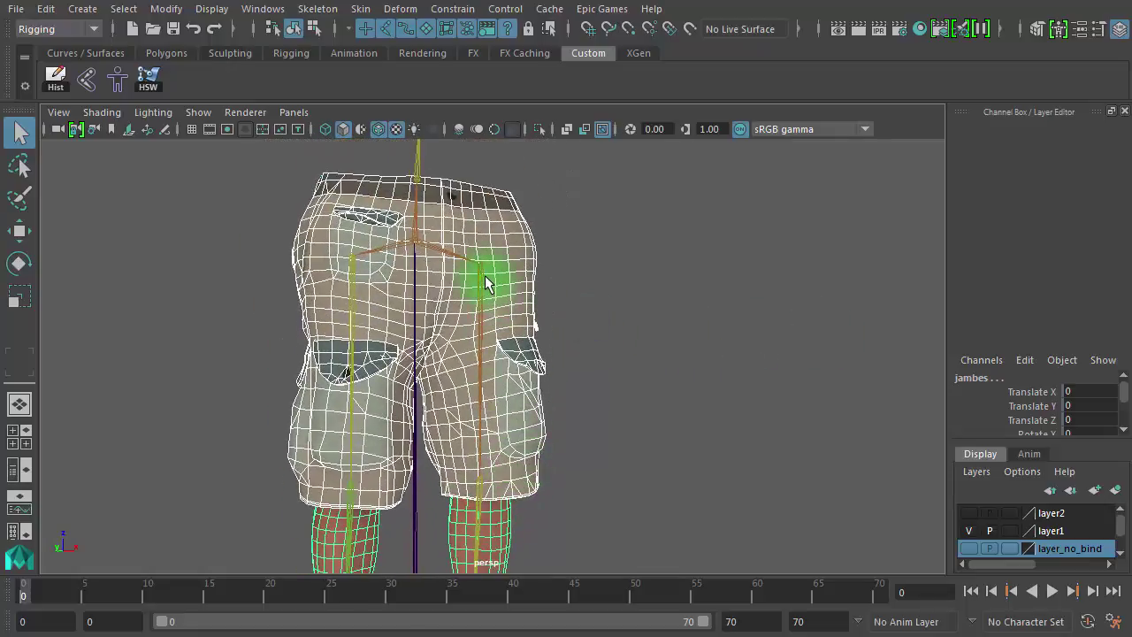
pyautogui.keyDown('alt'); pyautogui.moveTo(583, 342); pyautogui.dragTo(438, 338, button='right'); pyautogui.keyUp('alt')
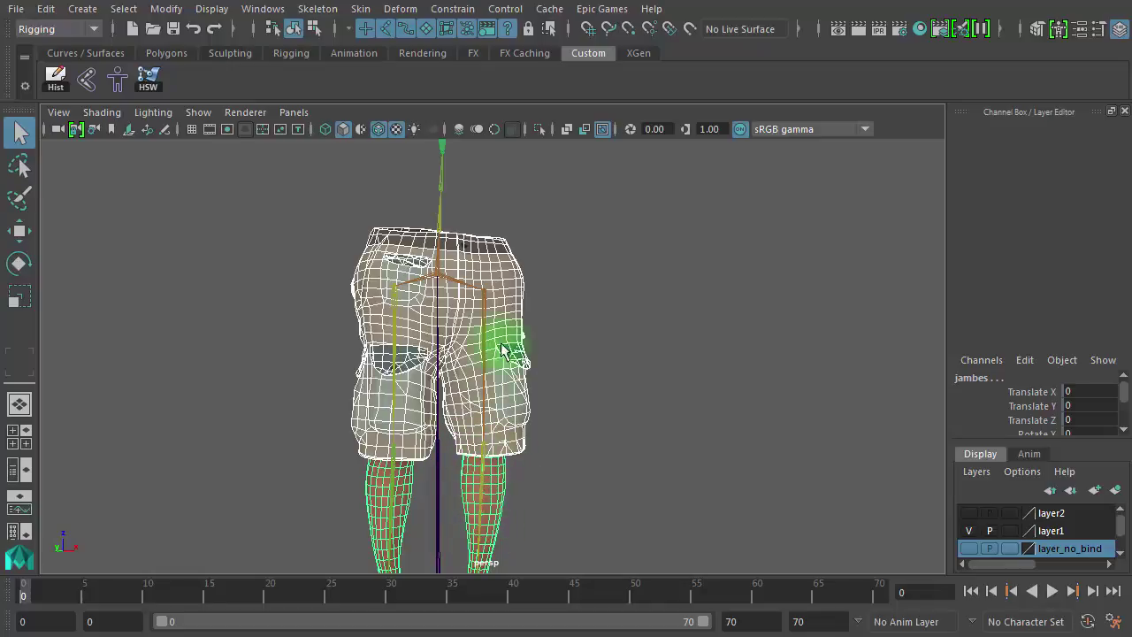
# Bring up the Copy Skin Weights options and reset them to their default settings.
pyautogui.click(357, 10)
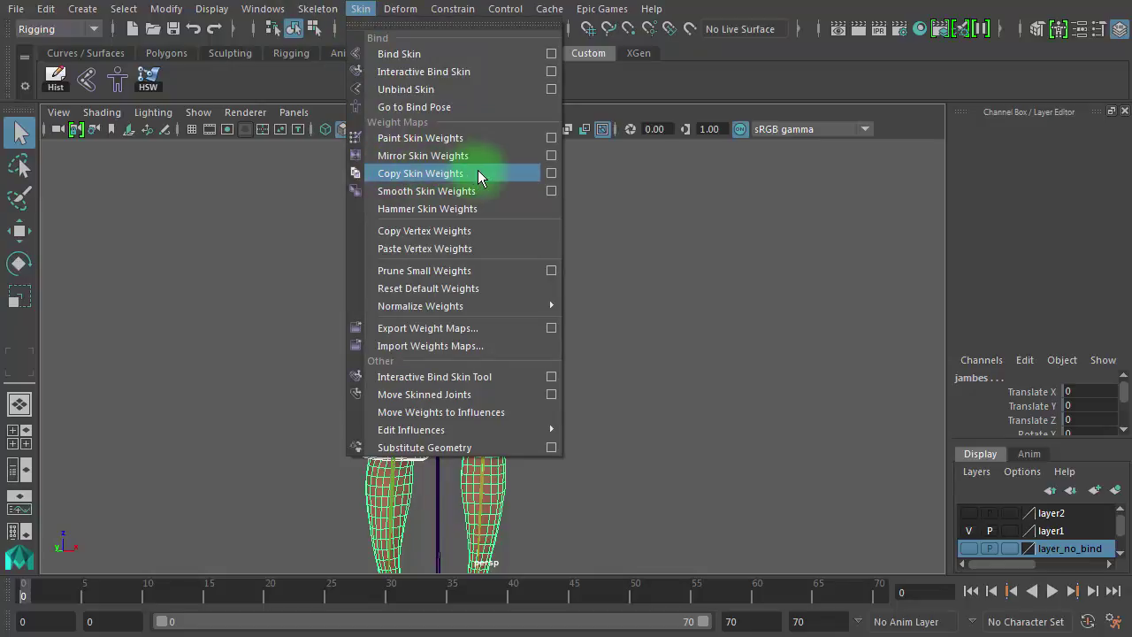
pyautogui.click(549, 173)
pyautogui.moveTo(323, 508); pyautogui.dragTo(641, 121)
pyautogui.click(373, 143)
pyautogui.click(386, 177)
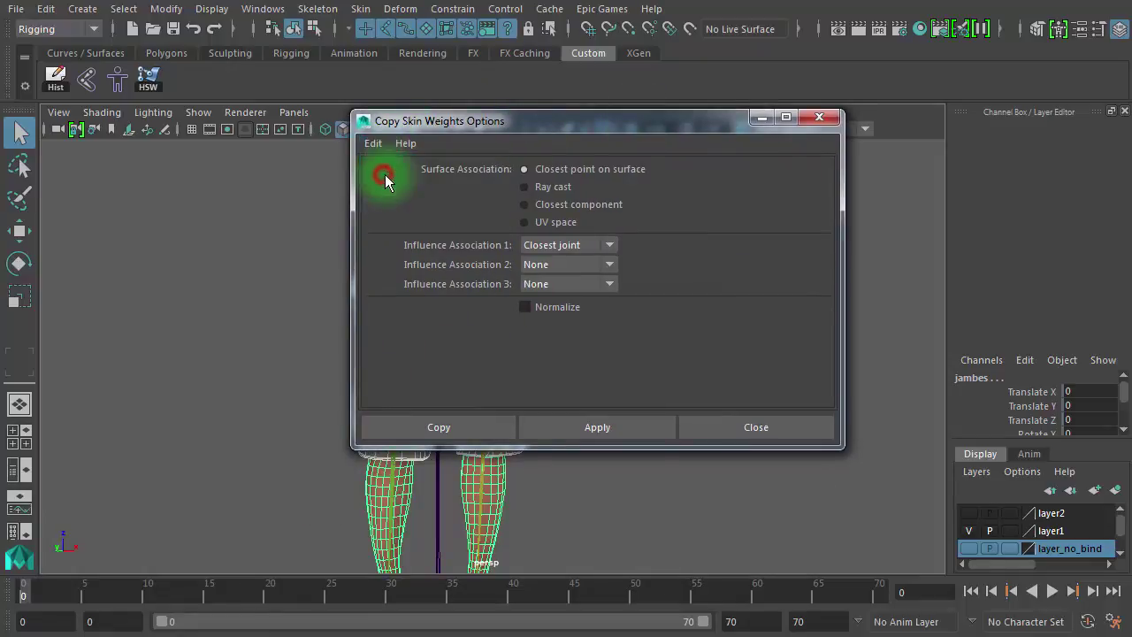
# Copy skin weights from short to jambes with influence associations One to one, Closest joint and Closest bone.
pyautogui.click(566, 246)
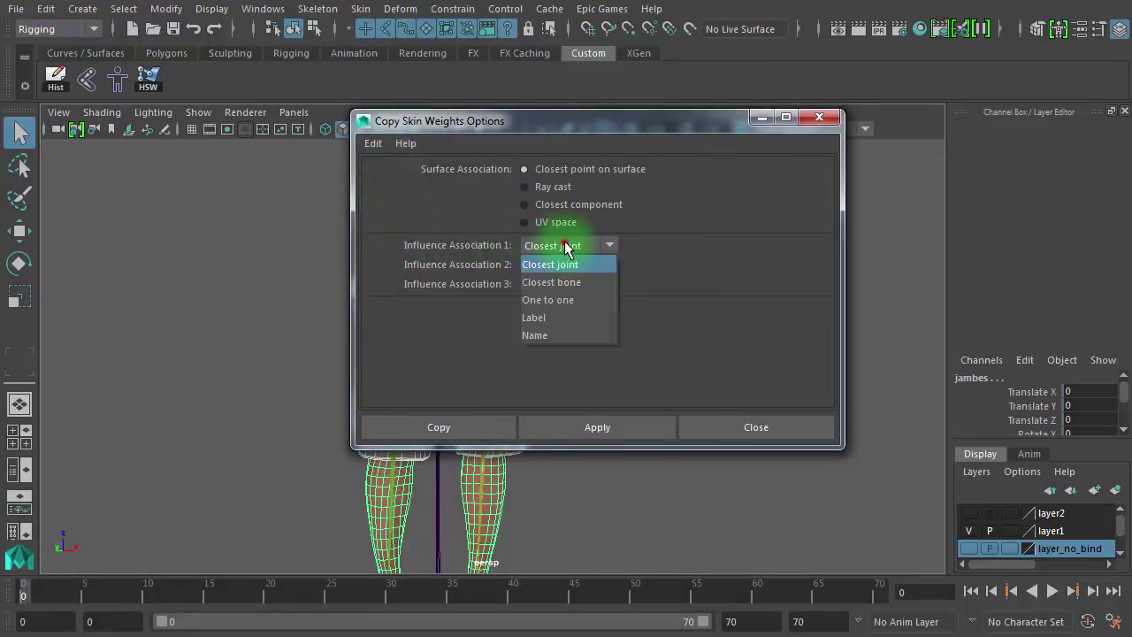
pyautogui.click(565, 301)
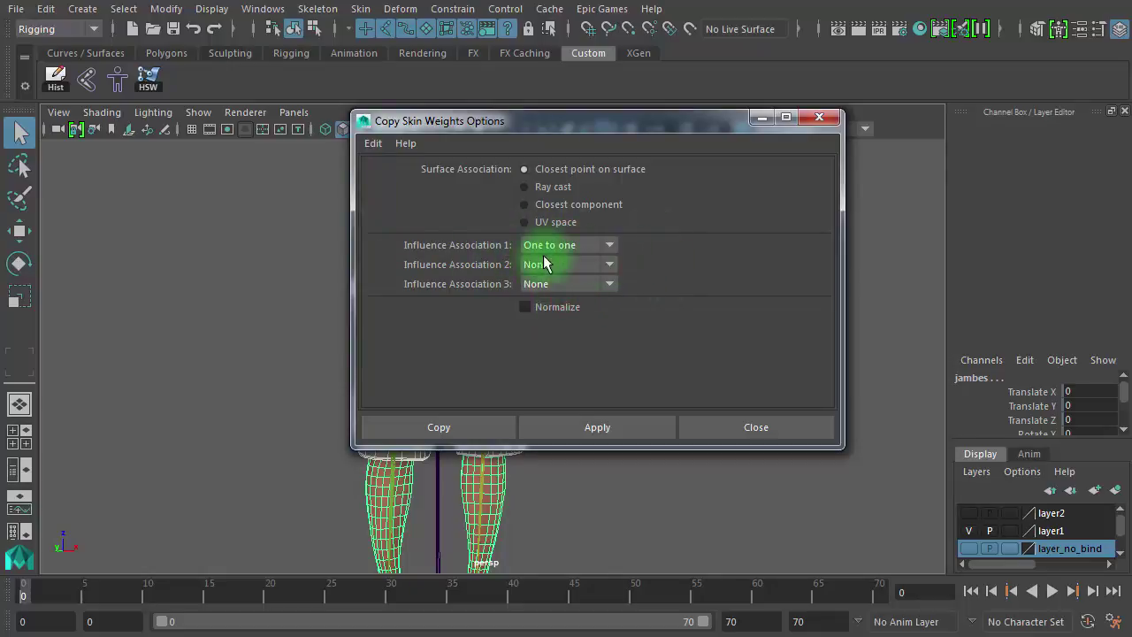
pyautogui.click(534, 265)
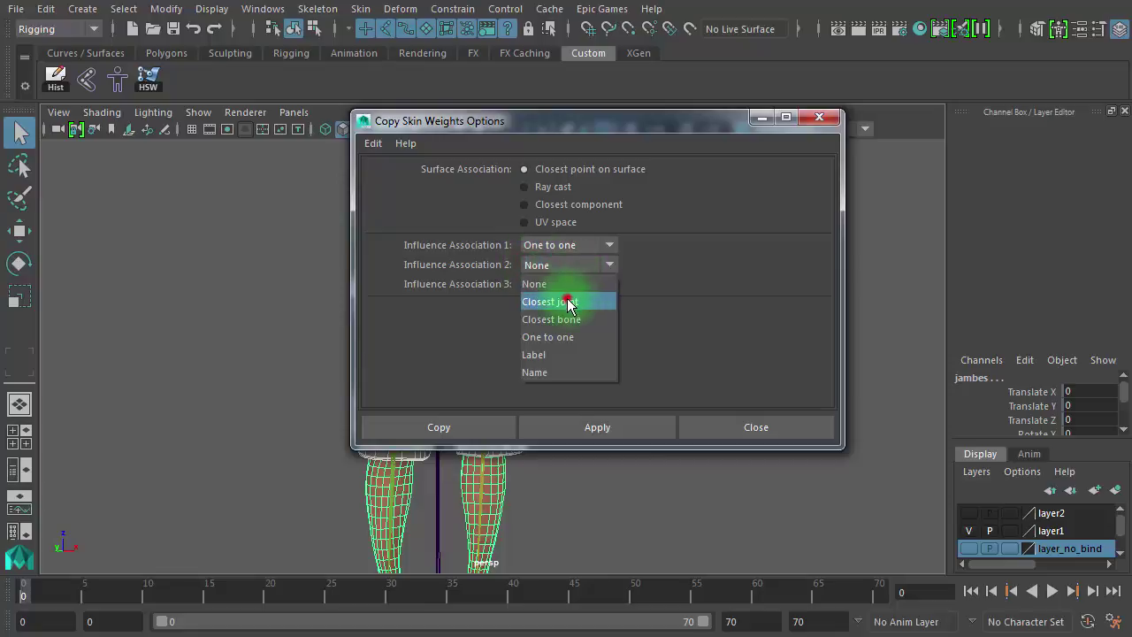
pyautogui.click(568, 302)
pyautogui.click(564, 285)
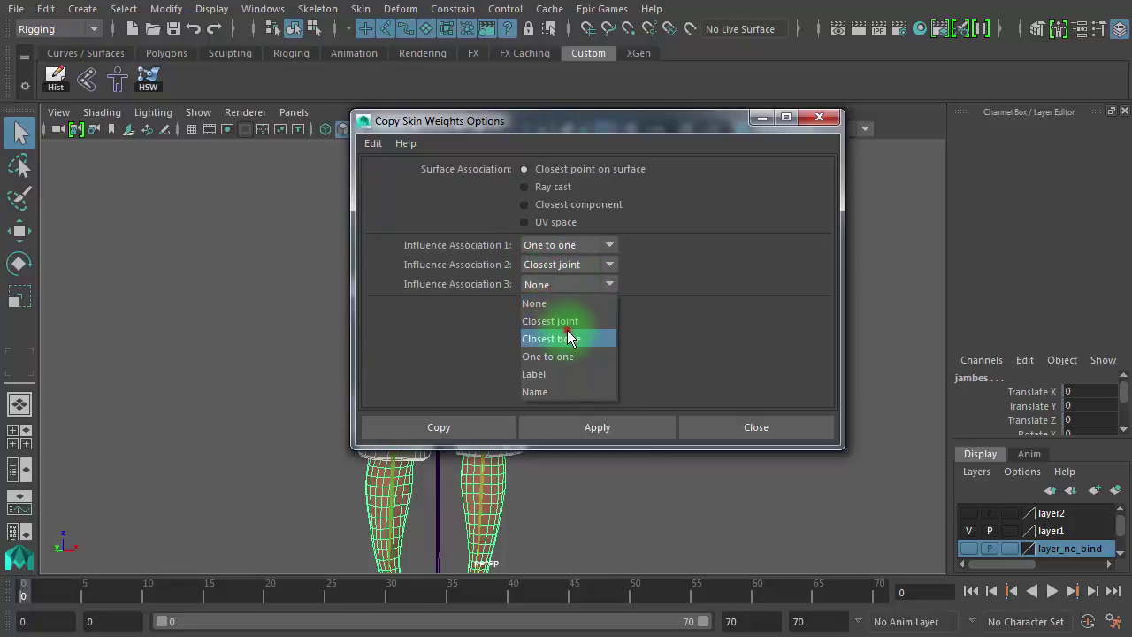
pyautogui.click(567, 333)
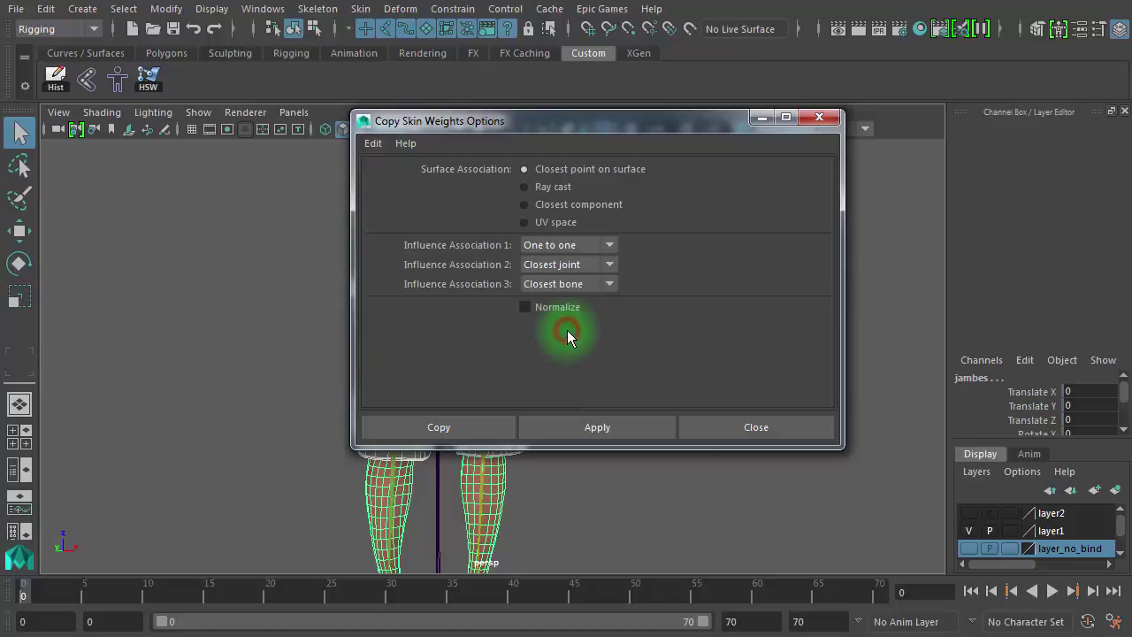
pyautogui.click(449, 426)
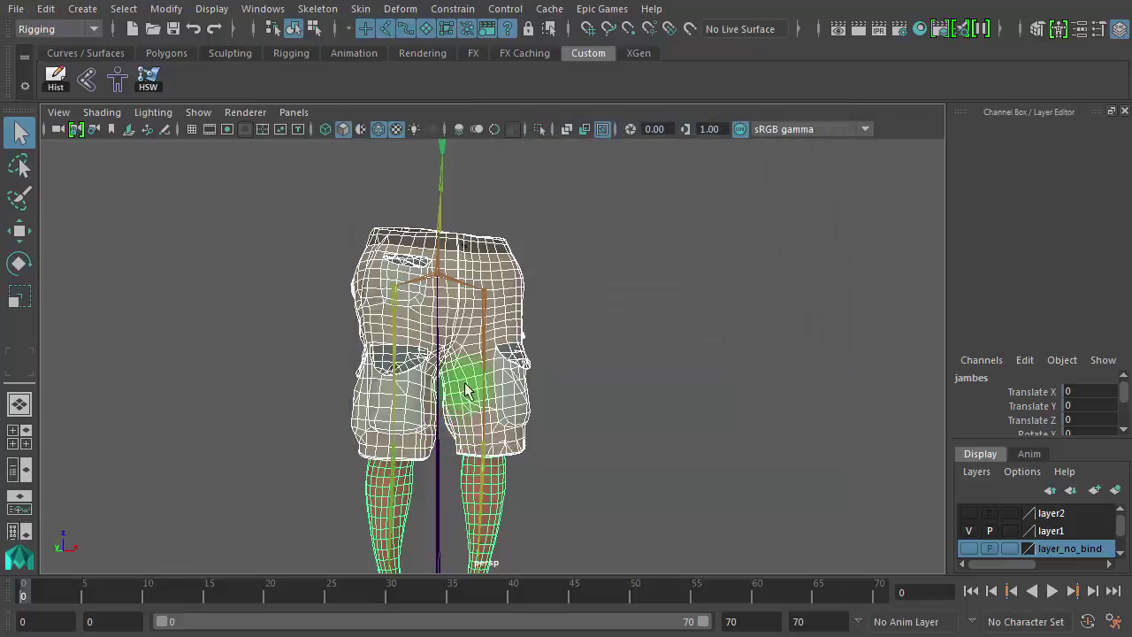
# Clear the selection and add the Copy Skin Weights command to the Custom shelf.
pyautogui.click(627, 309)
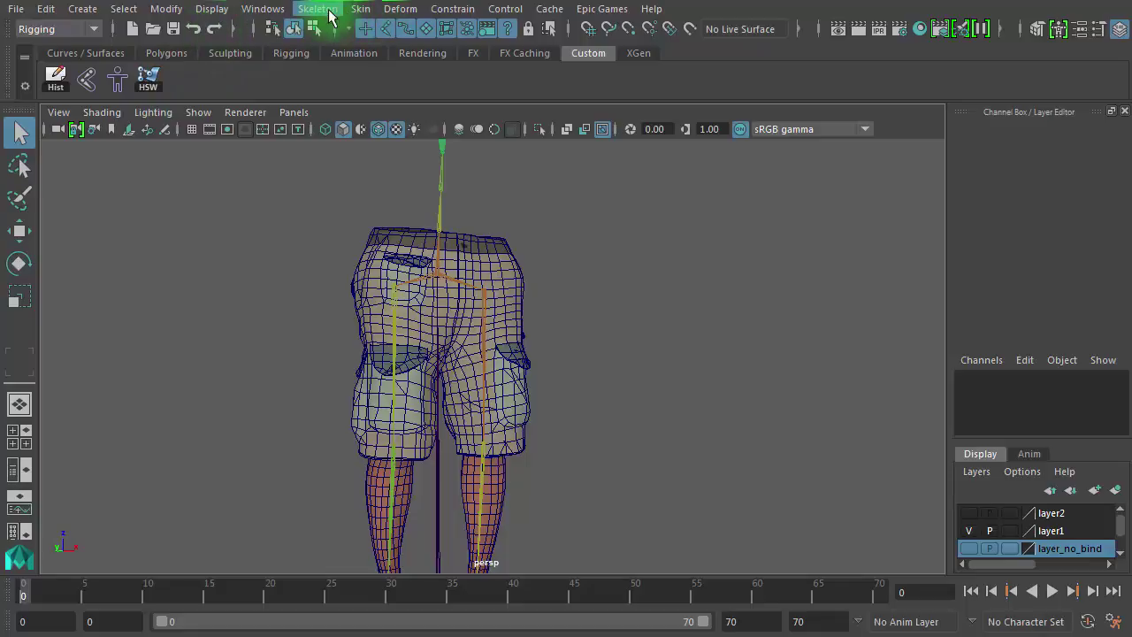
pyautogui.click(354, 12)
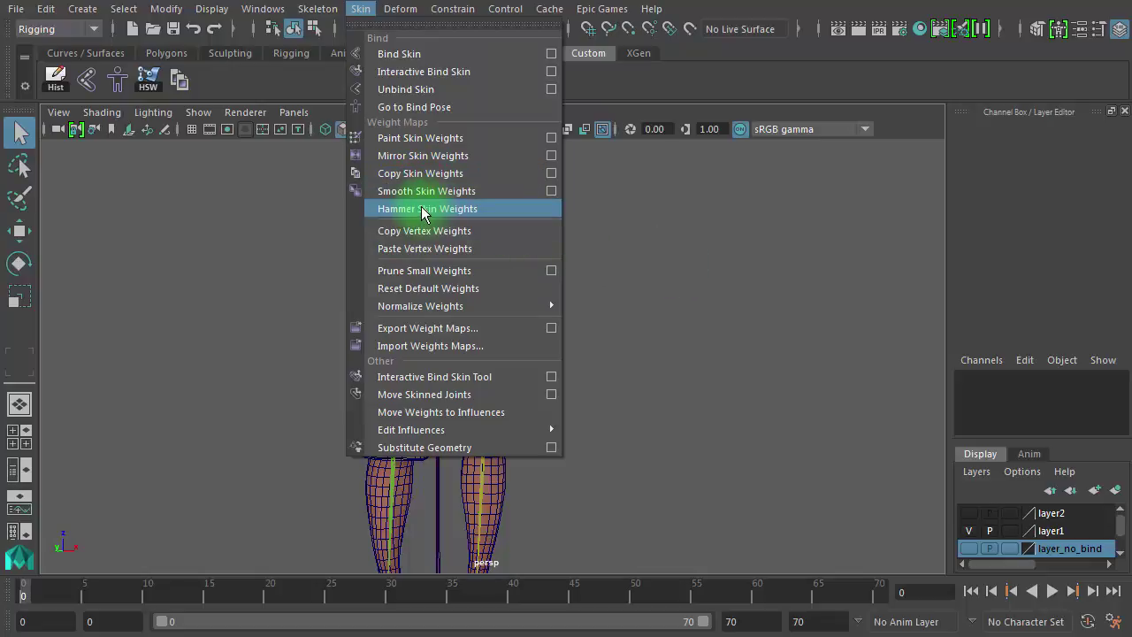
pyautogui.click(229, 179)
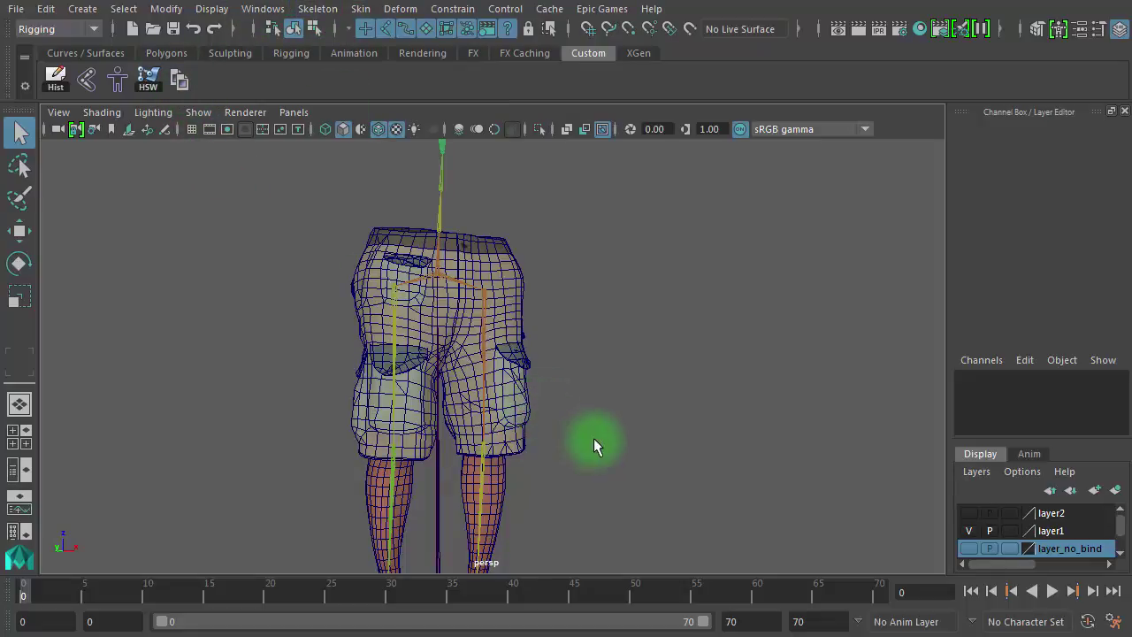
# Rotate the thigh_l joint to test how the shorts and leg deform, undo the rotation and clear the selection.
pyautogui.keyDown('alt'); pyautogui.moveTo(599, 427); pyautogui.dragTo(546, 387, button='middle'); pyautogui.keyUp('alt')
pyautogui.moveTo(479, 284); pyautogui.dragTo(539, 259, button='right')
pyautogui.moveTo(475, 290); pyautogui.dragTo(523, 284)
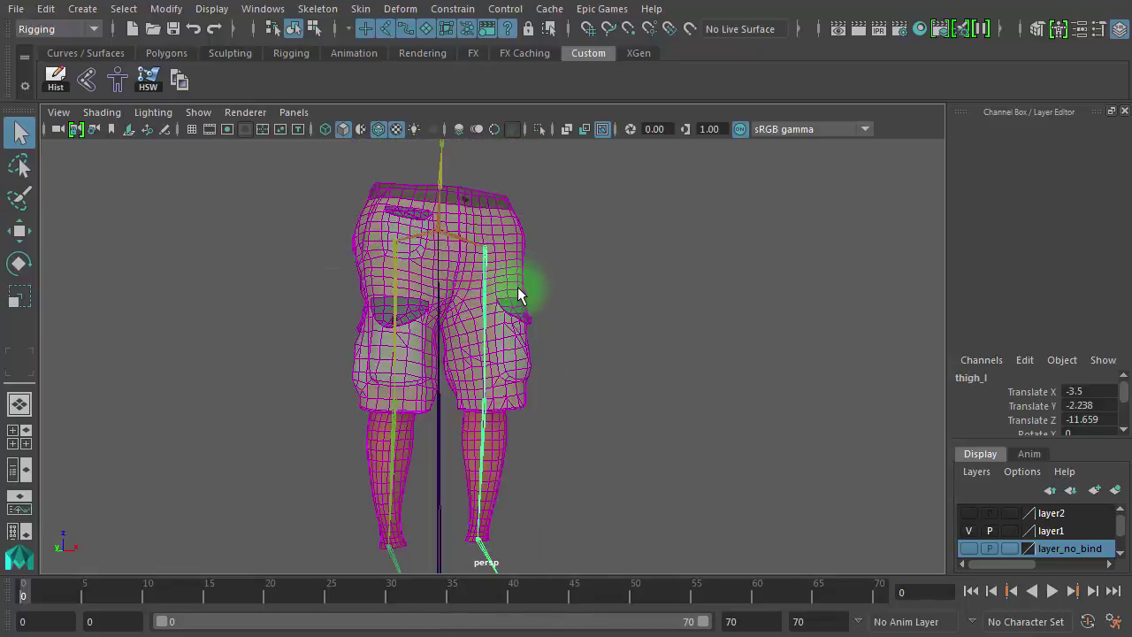
pyautogui.press('e')
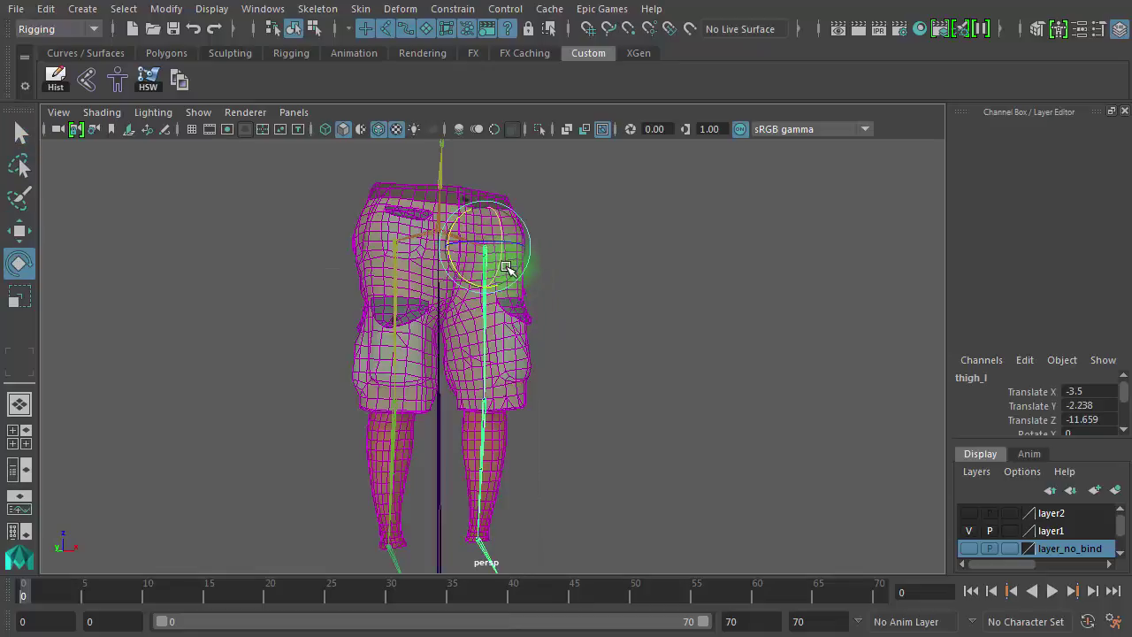
pyautogui.moveTo(497, 269); pyautogui.dragTo(497, 223)
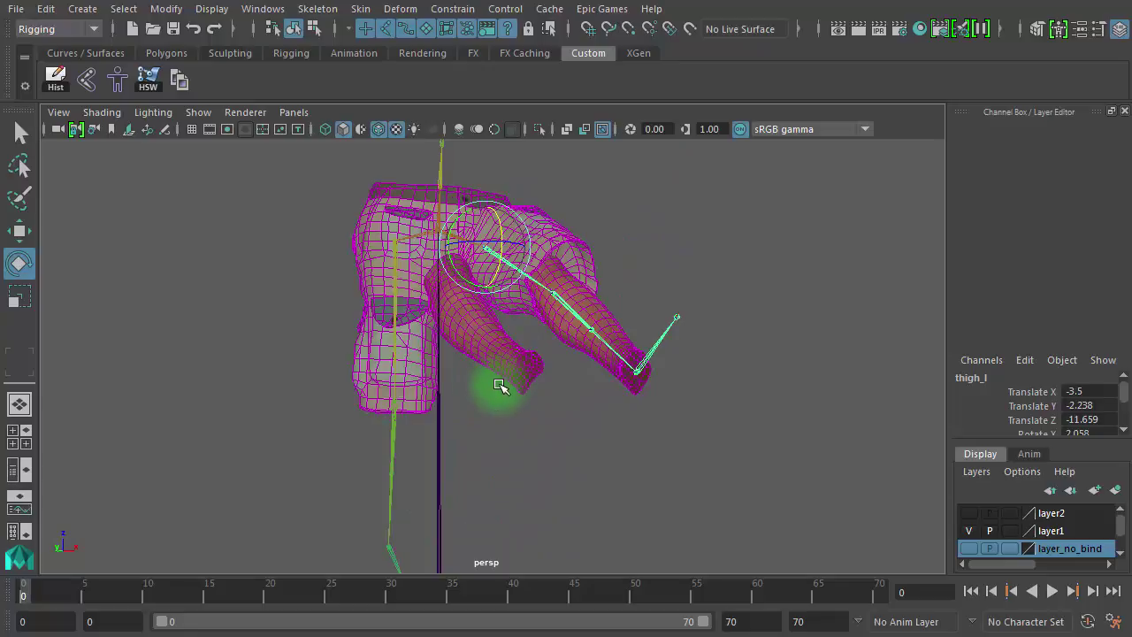
pyautogui.hotkey('ctrl', 'z')
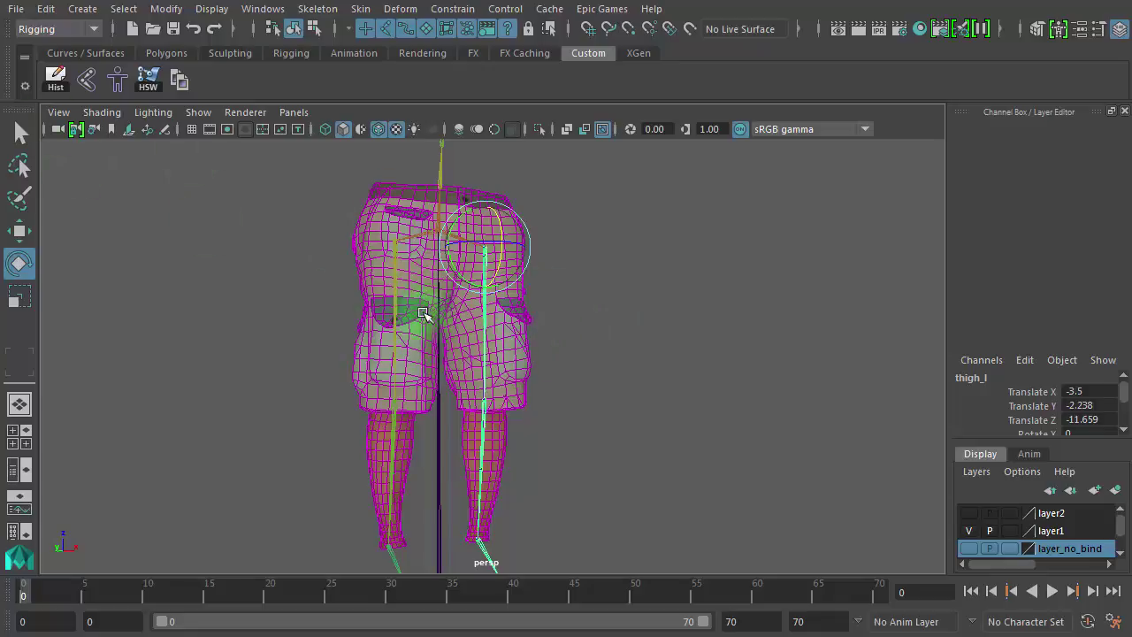
pyautogui.click(612, 439)
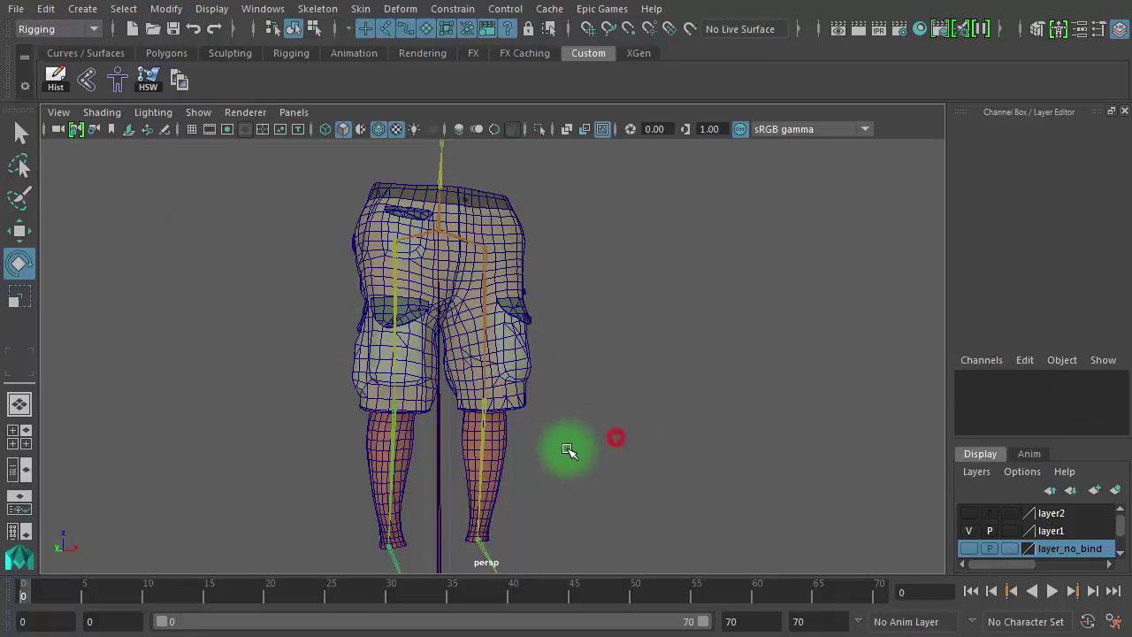
# Rotate the calf_l joint to test the knee deformation, undo the rotation, and inspect the shorts' hem.
pyautogui.click(476, 440)
pyautogui.moveTo(505, 380)
pyautogui.mouseDown()
pyautogui.moveTo(504, 389)
pyautogui.moveTo(507, 359)
pyautogui.moveTo(511, 389)
pyautogui.moveTo(507, 363)
pyautogui.moveTo(509, 373)
pyautogui.mouseUp()
pyautogui.hotkey('ctrl', 'z')
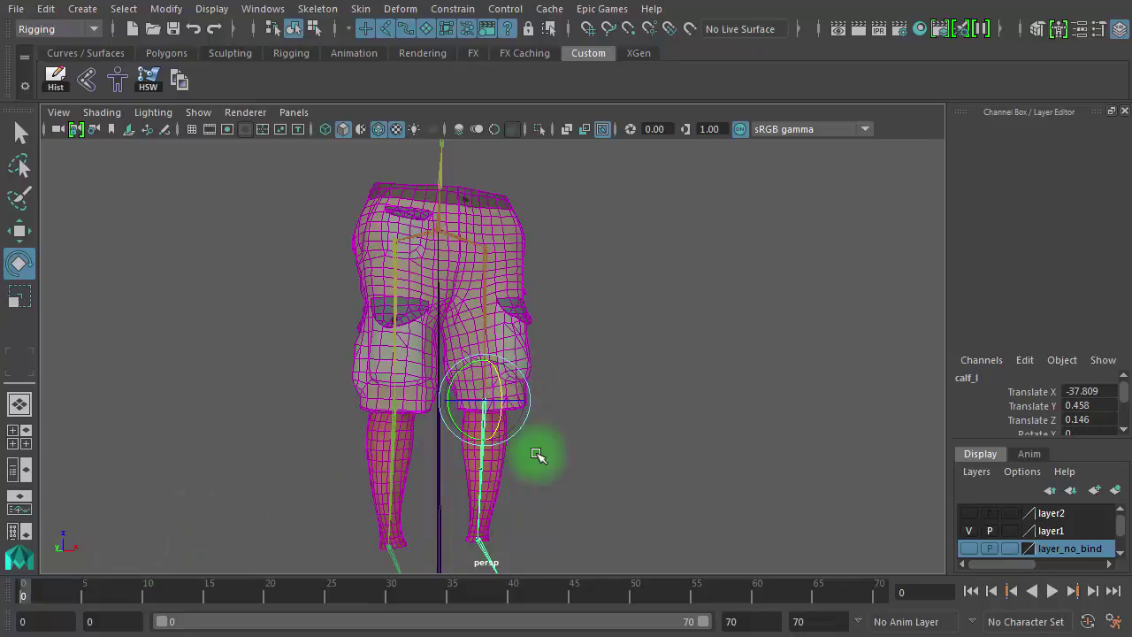
pyautogui.keyDown('alt'); pyautogui.moveTo(505, 447); pyautogui.dragTo(672, 443, button='right'); pyautogui.keyUp('alt')
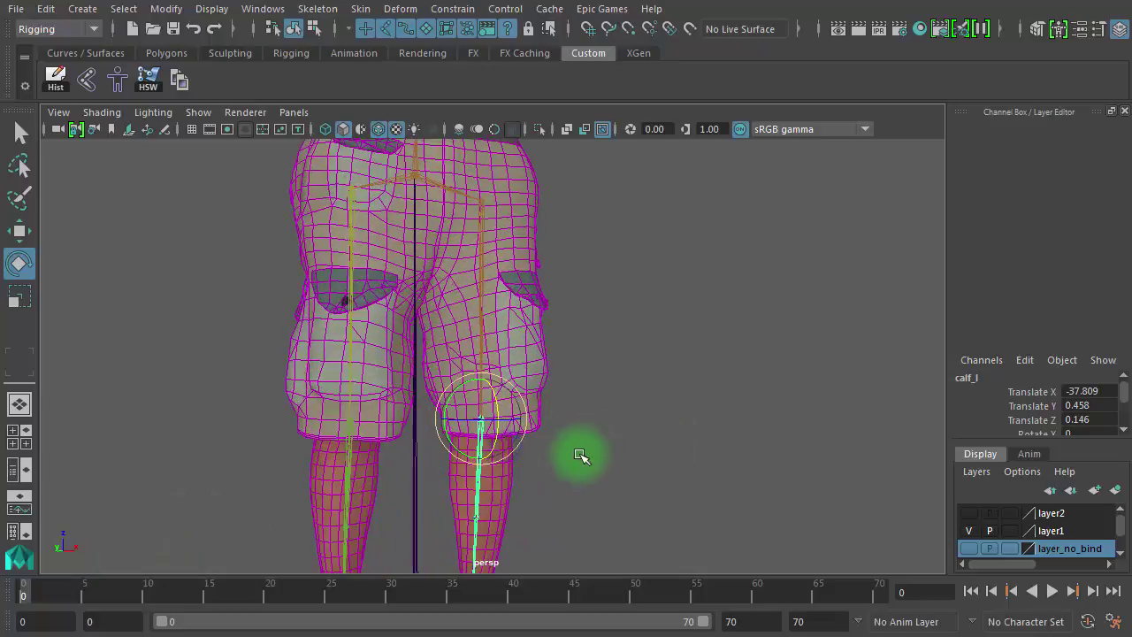
pyautogui.keyDown('alt'); pyautogui.moveTo(576, 455); pyautogui.dragTo(537, 454); pyautogui.keyUp('alt')
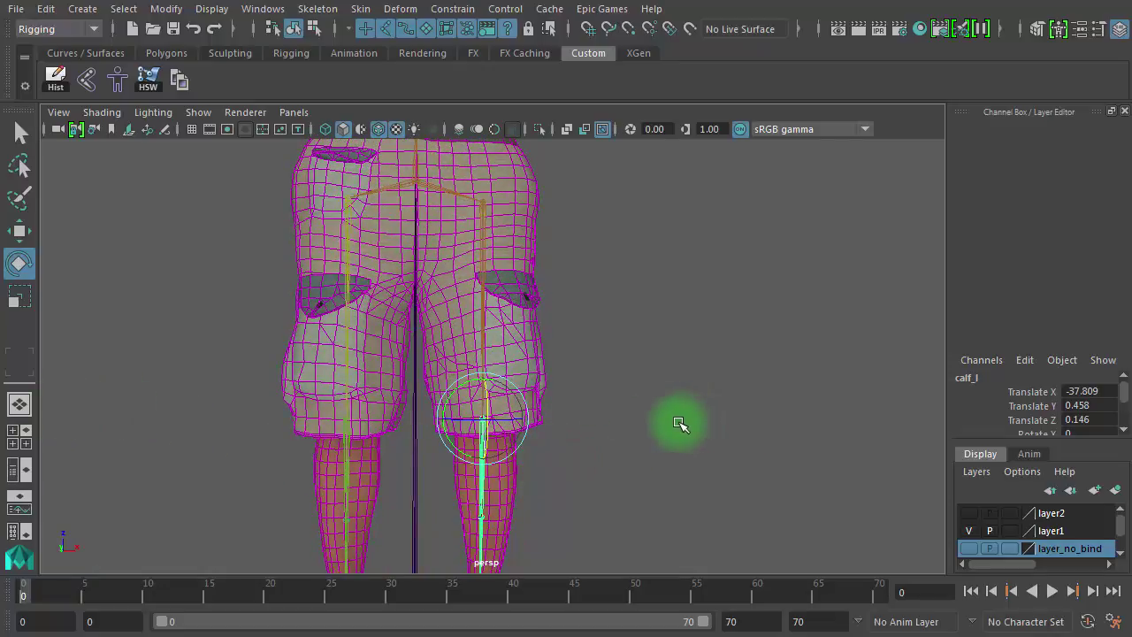
# Hide layer1 and show the jambes mesh in a maximized front view with both lower legs framed.
pyautogui.click(970, 530)
pyautogui.keyDown('alt'); pyautogui.moveTo(518, 463); pyautogui.dragTo(725, 468, button='right'); pyautogui.keyUp('alt')
pyautogui.keyDown('alt'); pyautogui.moveTo(685, 416); pyautogui.dragTo(689, 280, button='middle'); pyautogui.keyUp('alt')
pyautogui.click(17, 433)
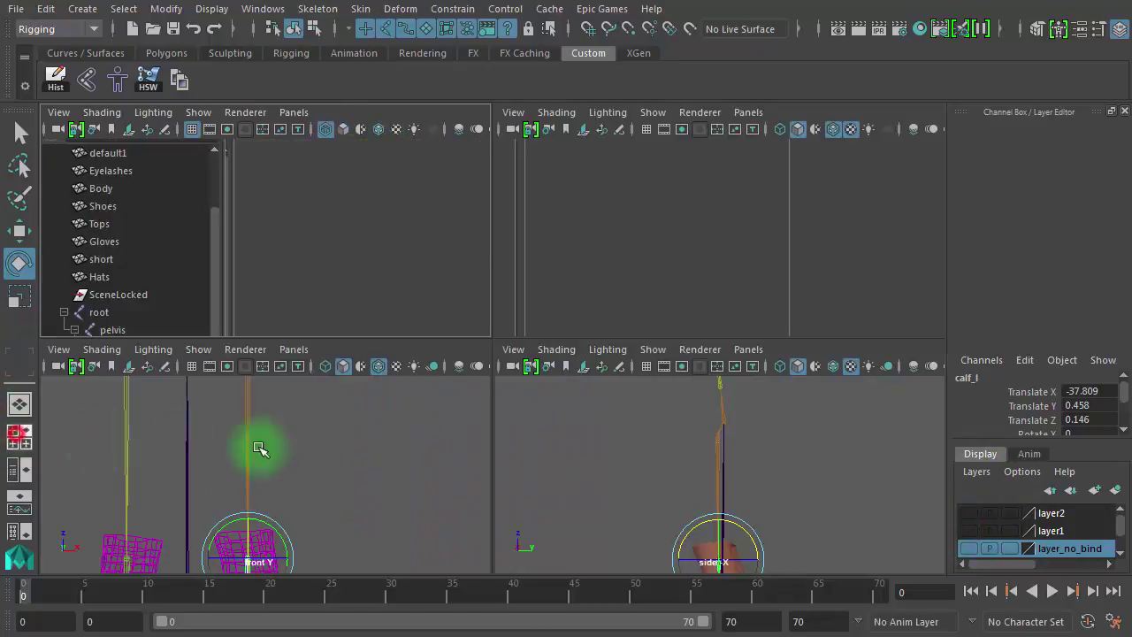
pyautogui.press('space')
pyautogui.keyDown('alt'); pyautogui.moveTo(607, 487); pyautogui.dragTo(380, 450, button='right'); pyautogui.keyUp('alt')
pyautogui.keyDown('alt'); pyautogui.moveTo(380, 450); pyautogui.dragTo(378, 147, button='middle'); pyautogui.keyUp('alt')
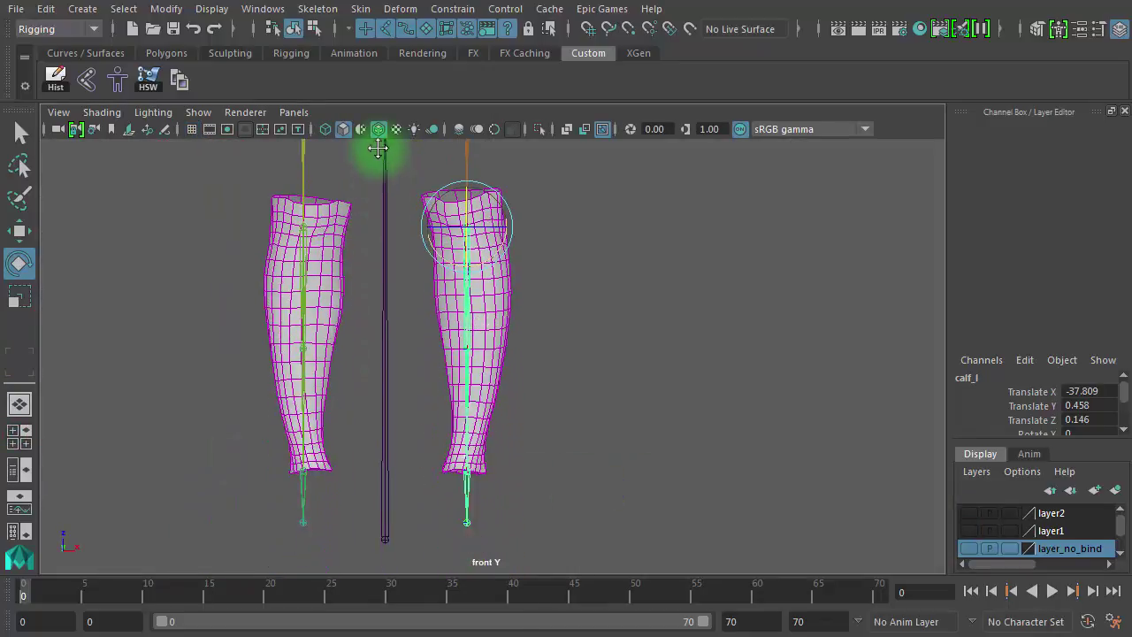
pyautogui.keyDown('alt'); pyautogui.moveTo(377, 148); pyautogui.dragTo(486, 493, button='right'); pyautogui.keyUp('alt')
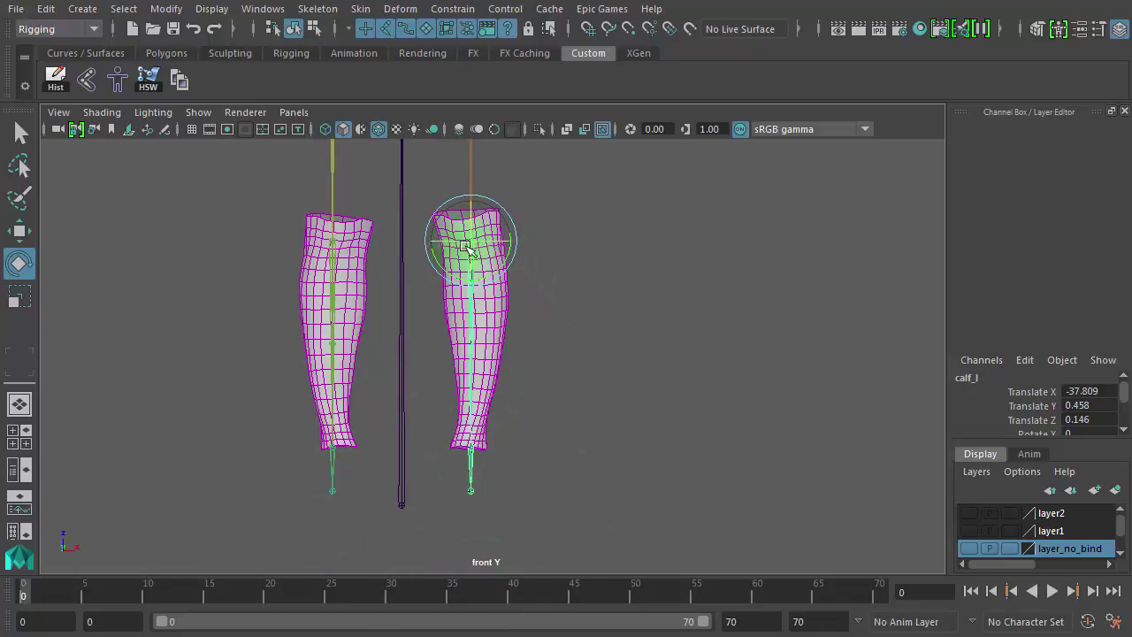
# Switch the jambes mesh to vertex mode and activate the Lasso selection tool.
pyautogui.click(671, 312)
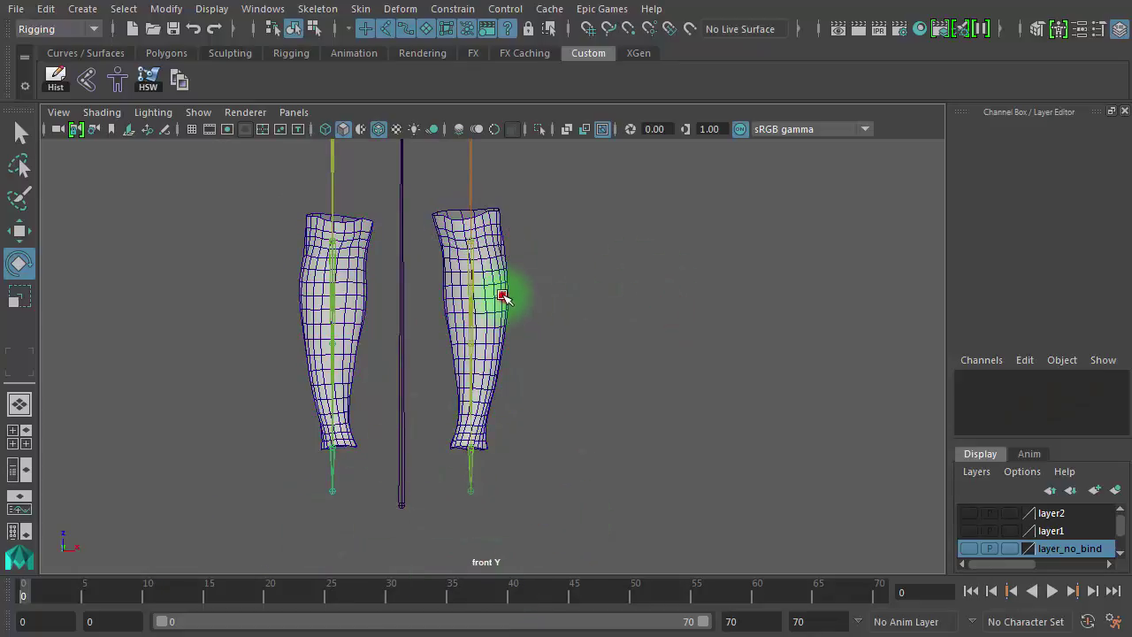
pyautogui.click(501, 295)
pyautogui.moveTo(501, 296); pyautogui.dragTo(423, 299, button='right')
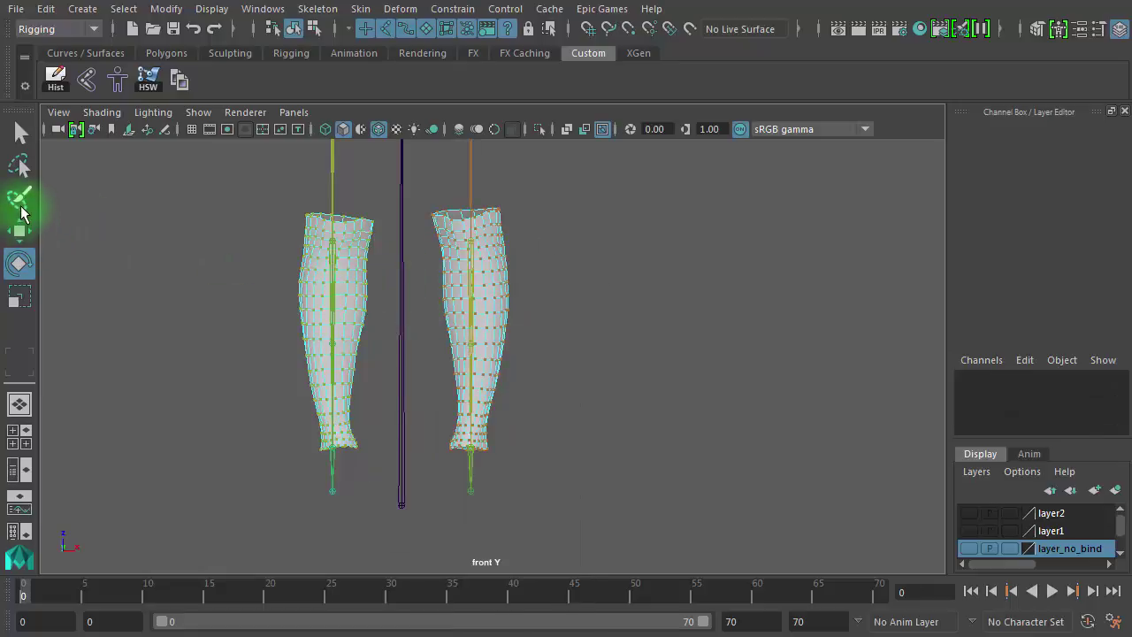
pyautogui.click(20, 168)
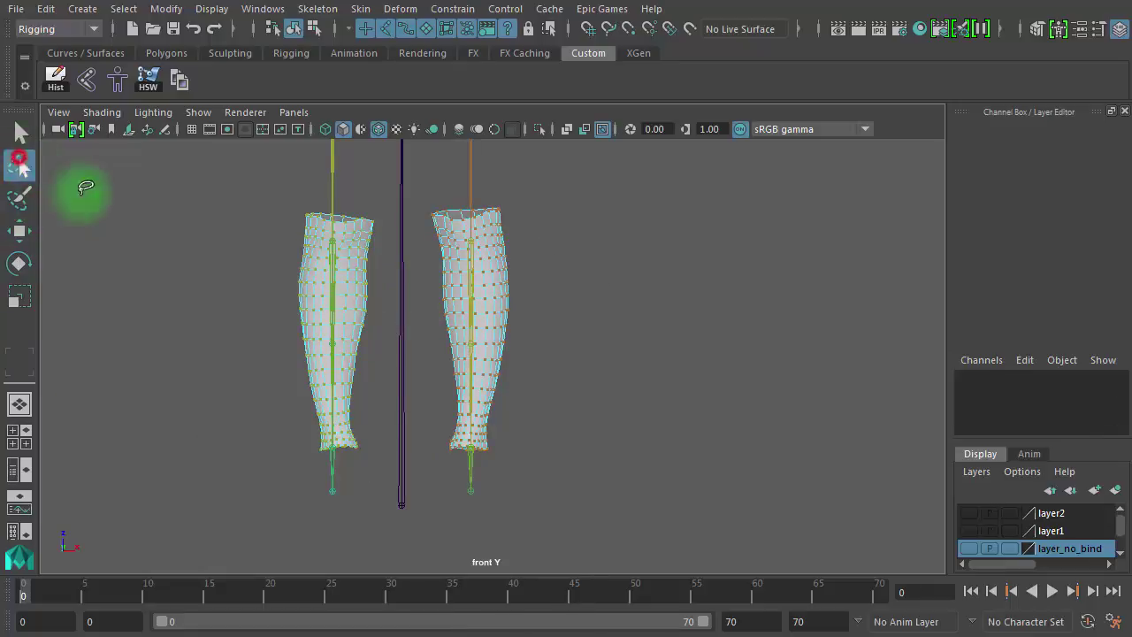
# Try to lasso-select the left lower leg's vertices from just below the knee down to the ankle.
pyautogui.scroll(3, 571, 269)
pyautogui.keyDown('alt'); pyautogui.moveTo(634, 361); pyautogui.dragTo(642, 529, button='middle'); pyautogui.keyUp('alt')
pyautogui.keyDown('alt'); pyautogui.moveTo(291, 476); pyautogui.dragTo(524, 432, button='right'); pyautogui.keyUp('alt')
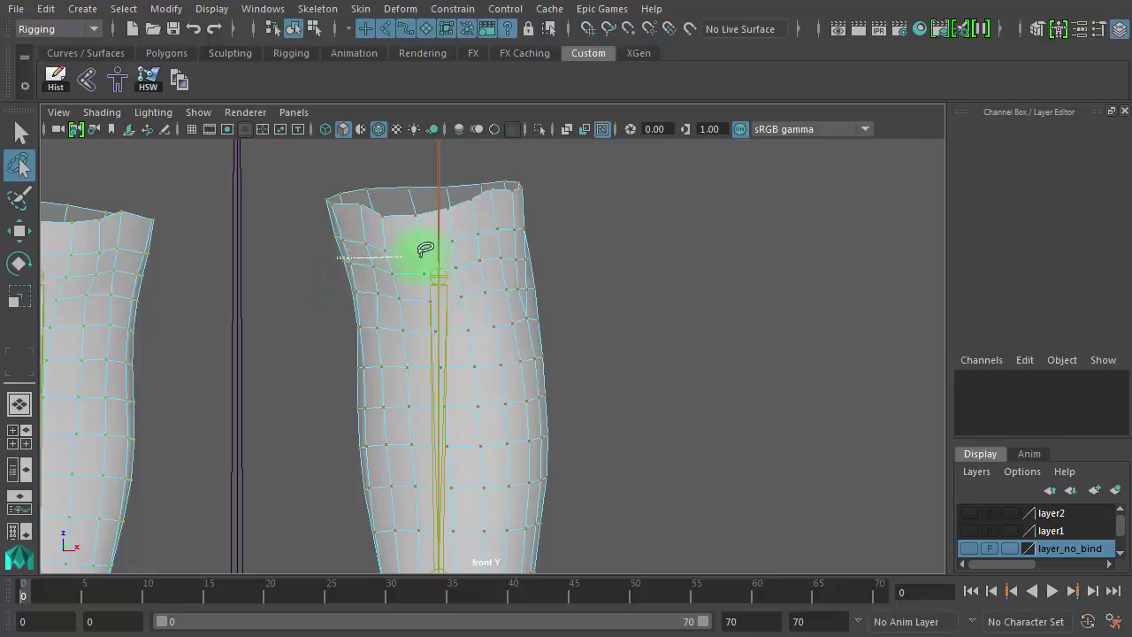
pyautogui.moveTo(506, 246)
pyautogui.mouseDown()
pyautogui.moveTo(569, 245)
pyautogui.moveTo(586, 410)
pyautogui.moveTo(584, 596)
pyautogui.moveTo(583, 497)
pyautogui.mouseUp()
pyautogui.keyDown('alt'); pyautogui.moveTo(607, 483); pyautogui.dragTo(349, 464, button='right'); pyautogui.keyUp('alt')
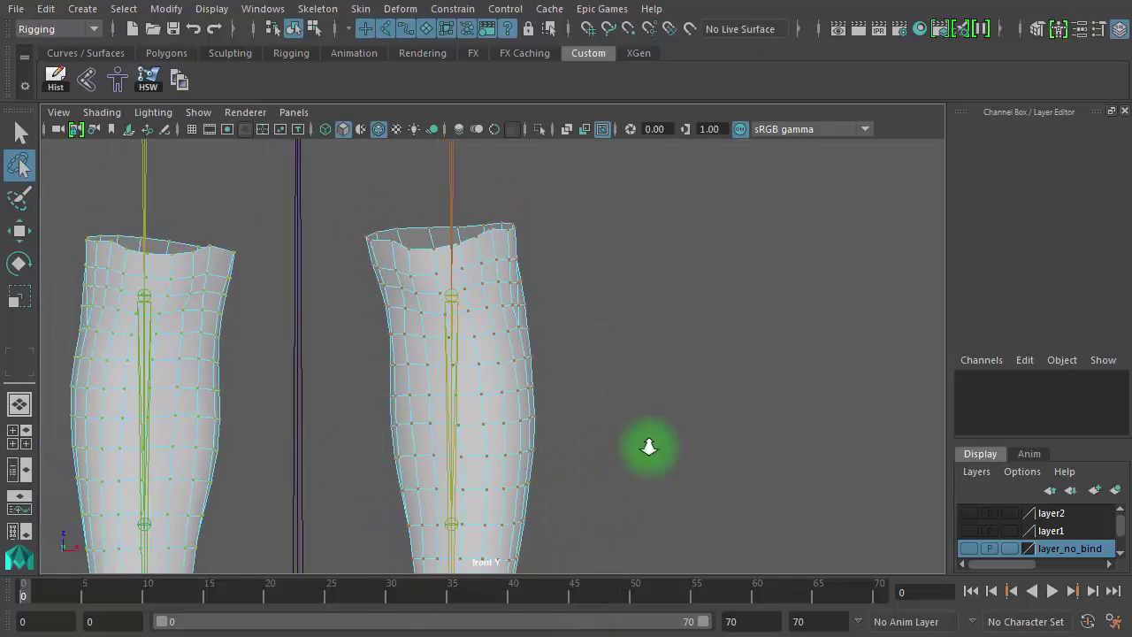
pyautogui.keyDown('alt'); pyautogui.moveTo(650, 448); pyautogui.dragTo(411, 436, button='right'); pyautogui.keyUp('alt')
pyautogui.keyDown('alt'); pyautogui.moveTo(472, 418); pyautogui.dragTo(475, 310, button='middle'); pyautogui.keyUp('alt')
pyautogui.keyDown('alt'); pyautogui.moveTo(476, 315); pyautogui.dragTo(409, 388, button='right'); pyautogui.keyUp('alt')
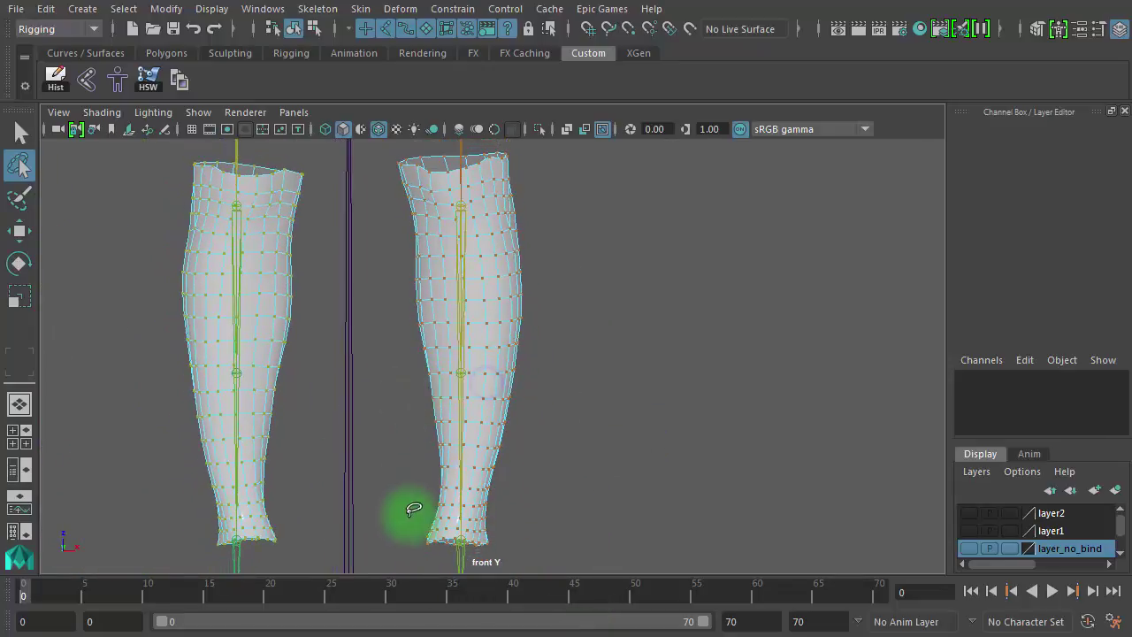
pyautogui.moveTo(397, 204)
pyautogui.mouseDown()
pyautogui.moveTo(392, 437)
pyautogui.moveTo(413, 557)
pyautogui.moveTo(526, 486)
pyautogui.moveTo(580, 371)
pyautogui.moveTo(579, 253)
pyautogui.moveTo(529, 195)
pyautogui.mouseUp()
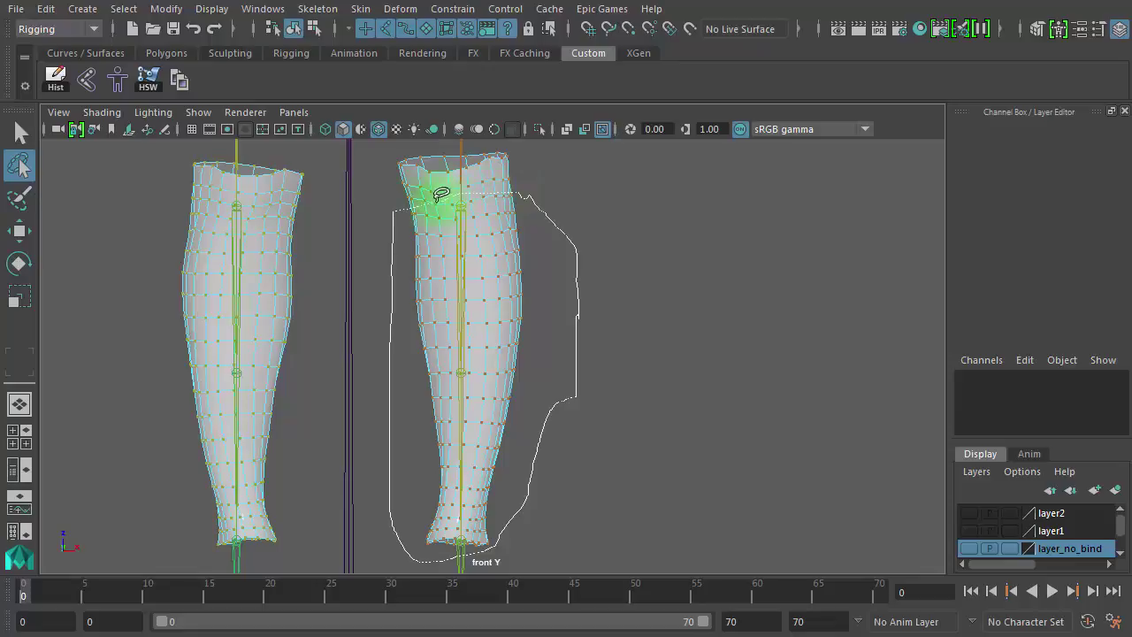
pyautogui.moveTo(406, 189); pyautogui.dragTo(374, 197)
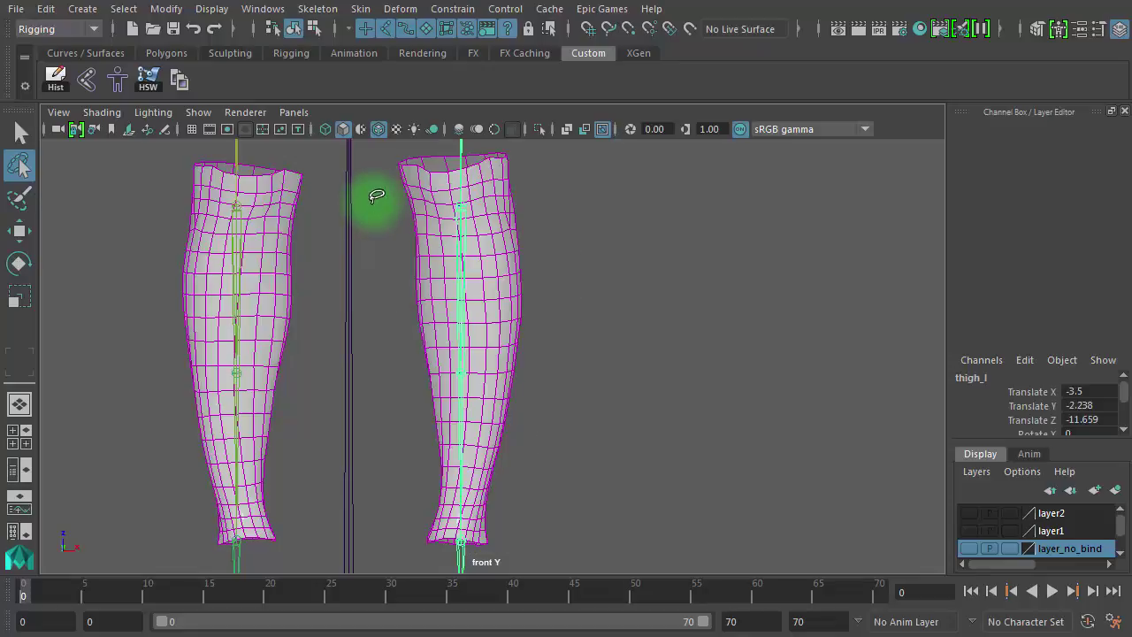
# Turn off joint selection and show both lower legs of the jambes mesh from the front in the perspective view.
pyautogui.click(385, 28)
pyautogui.keyDown('alt'); pyautogui.moveTo(544, 310); pyautogui.dragTo(429, 313); pyautogui.keyUp('alt')
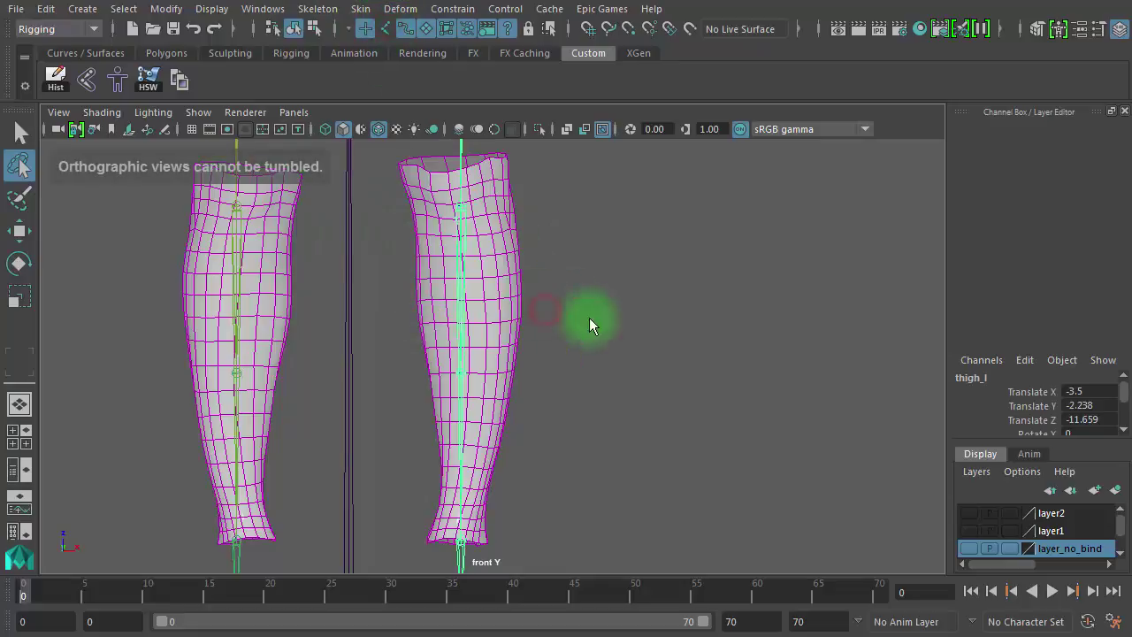
pyautogui.press('space')
pyautogui.press('space')
pyautogui.keyDown('alt'); pyautogui.moveTo(576, 352); pyautogui.dragTo(150, 376); pyautogui.keyUp('alt')
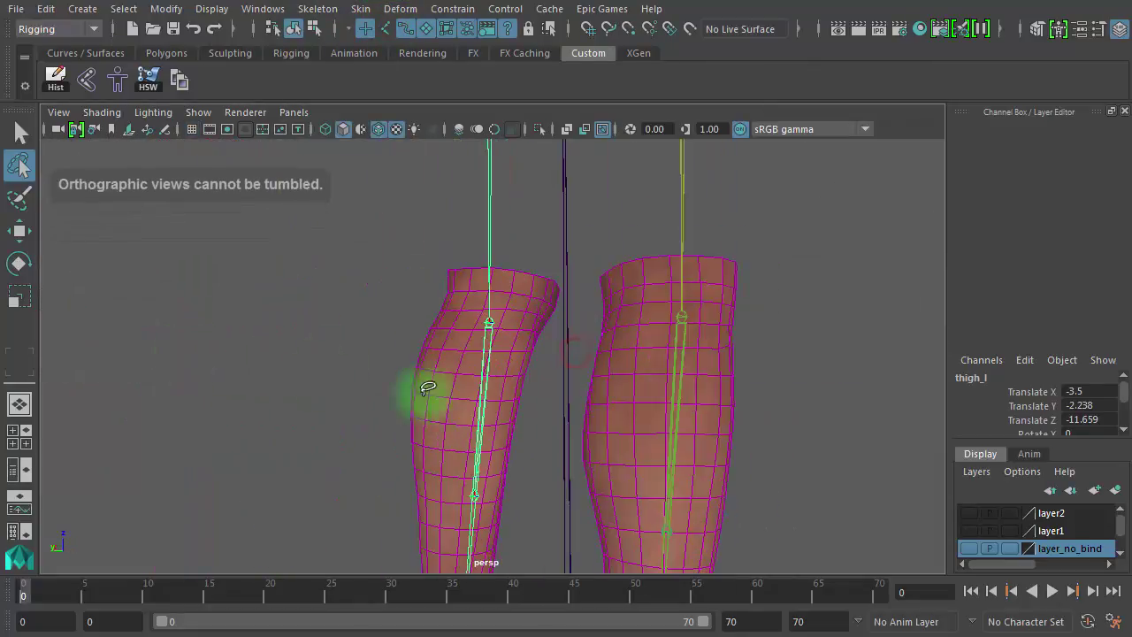
pyautogui.keyDown('alt'); pyautogui.moveTo(437, 392); pyautogui.dragTo(501, 462); pyautogui.keyUp('alt')
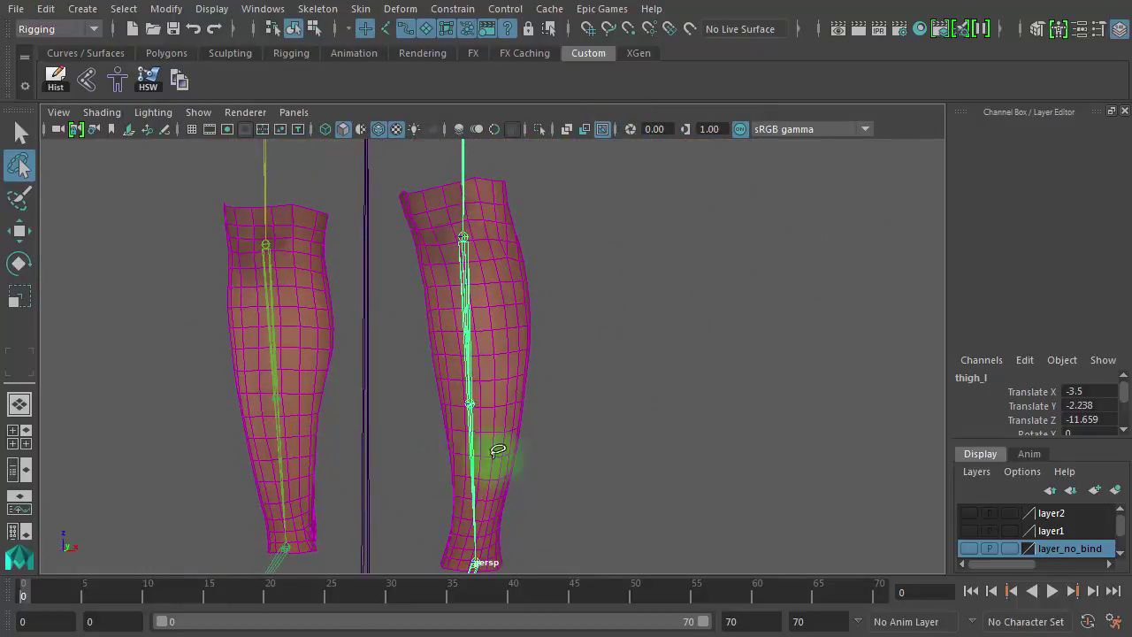
# Switch the jambes mesh to face mode and select the face loop around the left lower calf.
pyautogui.click(20, 133)
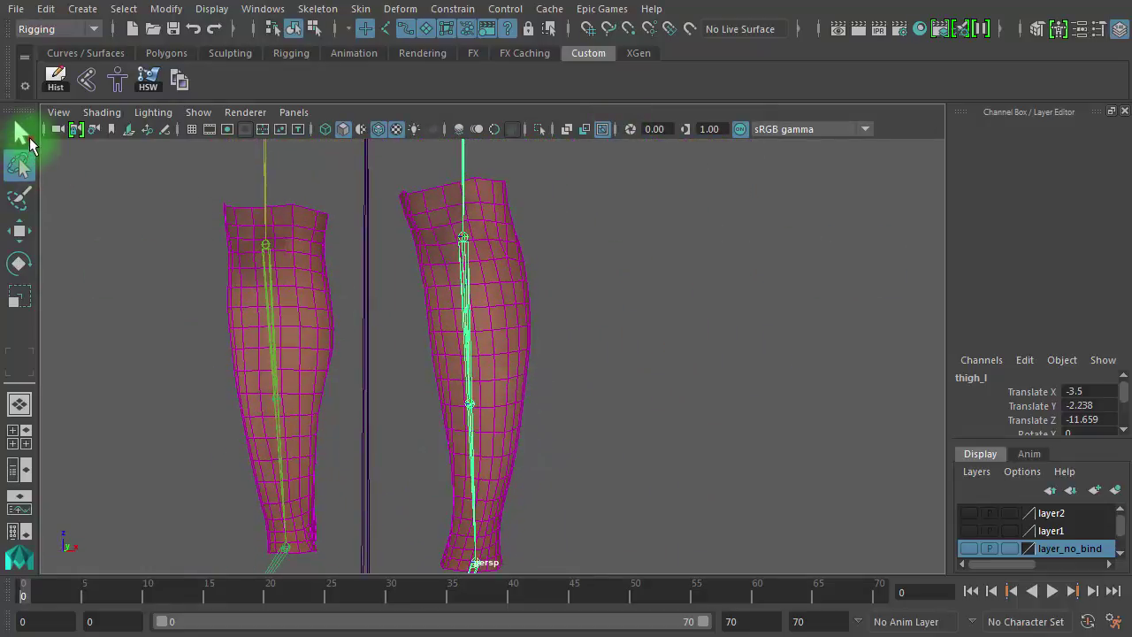
pyautogui.rightClick(505, 313)
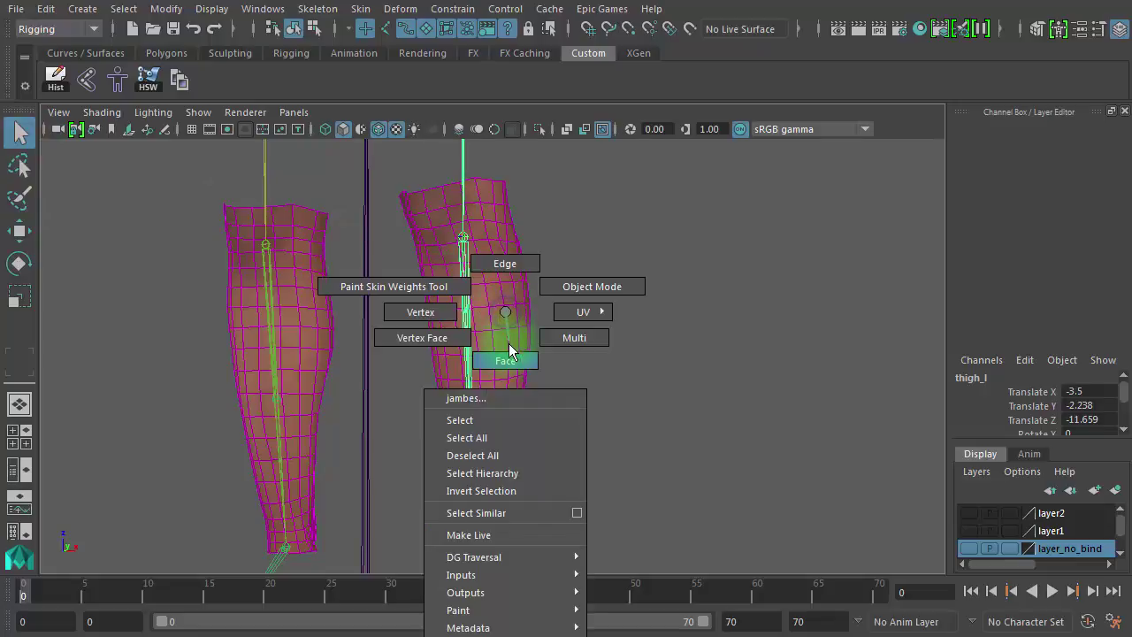
pyautogui.click(509, 355)
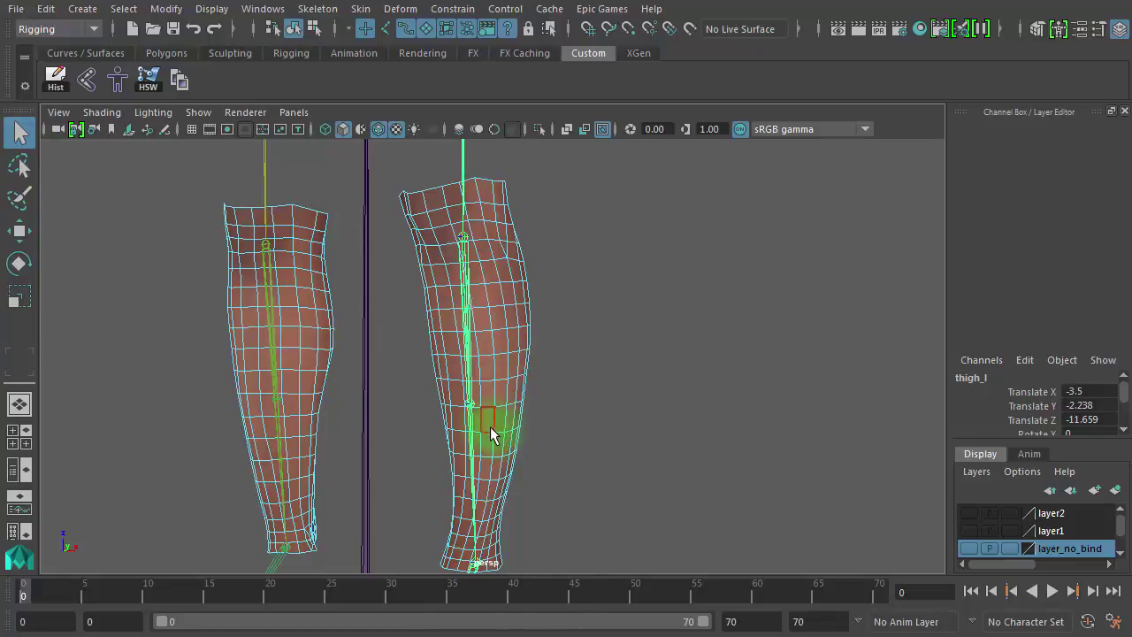
pyautogui.click(486, 474)
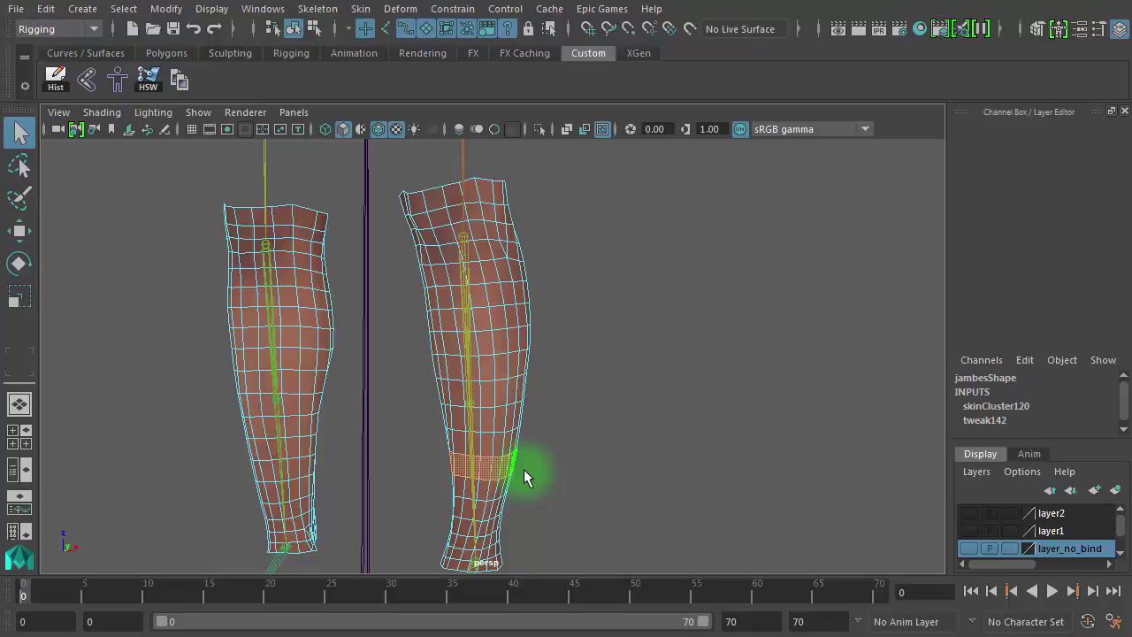
pyautogui.keyDown('alt'); pyautogui.moveTo(524, 470); pyautogui.dragTo(511, 254); pyautogui.keyUp('alt')
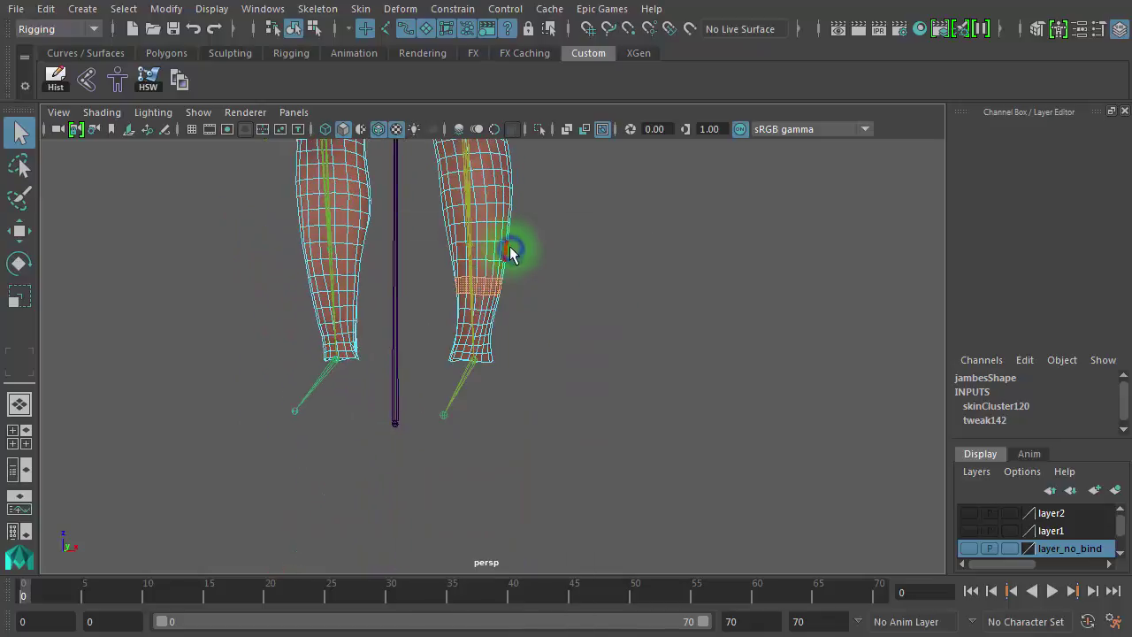
pyautogui.moveTo(510, 254); pyautogui.dragTo(577, 219, button='right')
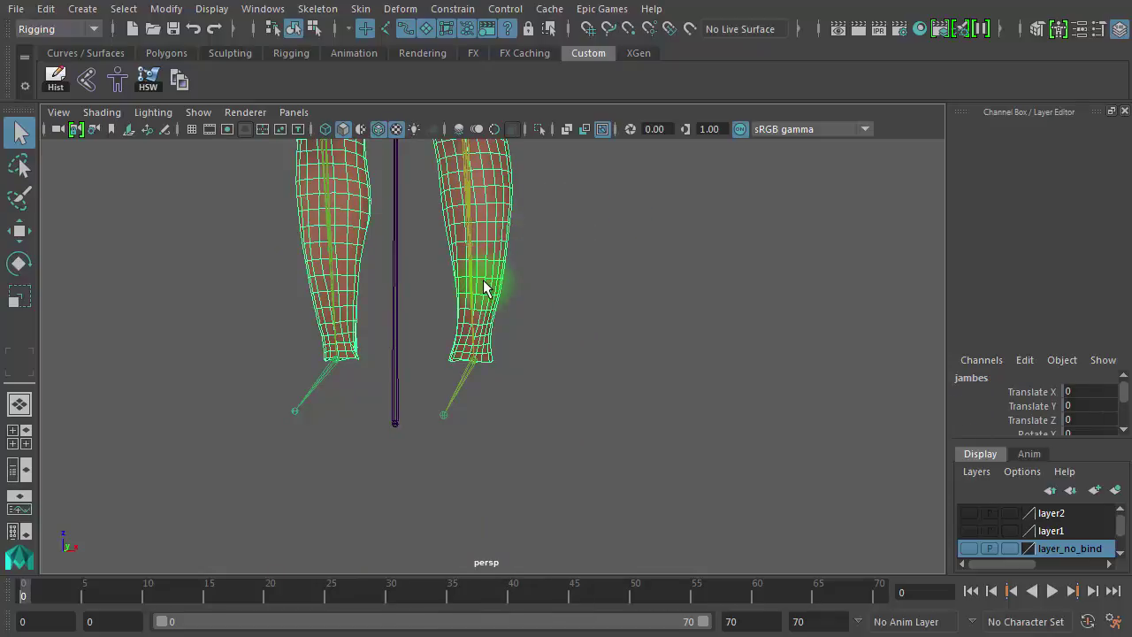
pyautogui.moveTo(484, 275); pyautogui.dragTo(510, 323, button='right')
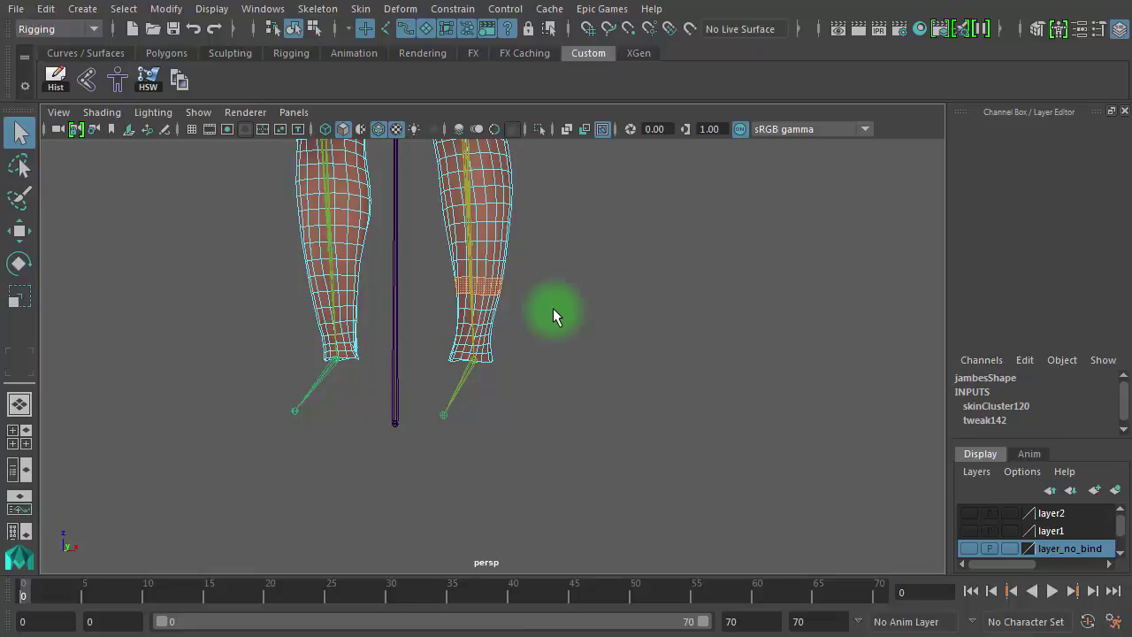
# Grow the face selection repeatedly so it covers the left lower leg from the upper calf to the ankle.
pyautogui.click(123, 9)
pyautogui.click(168, 155)
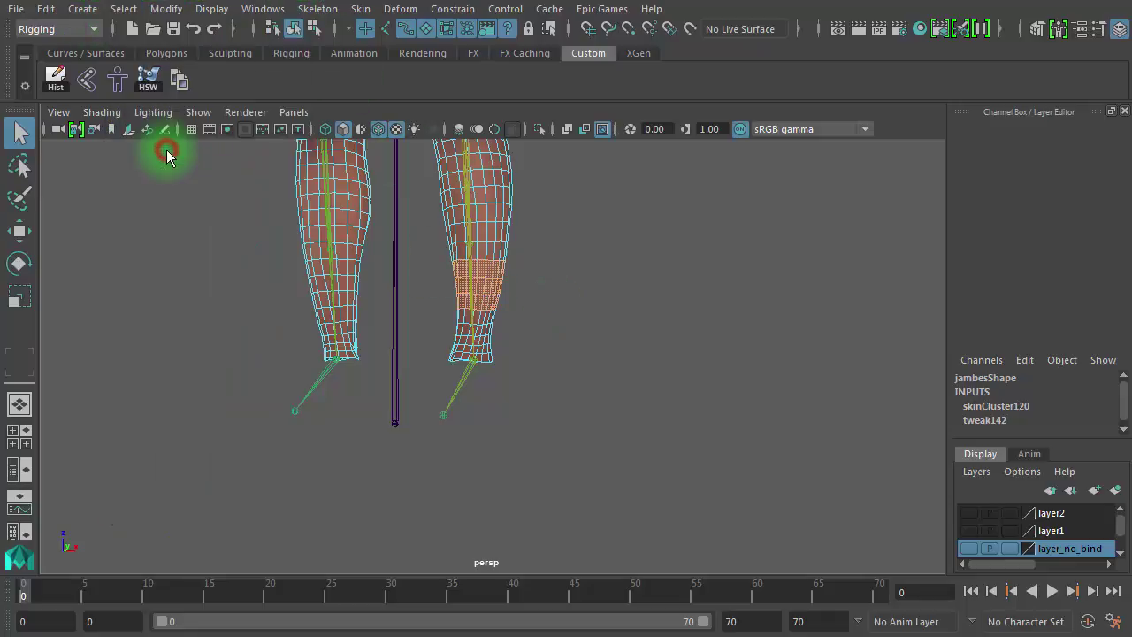
pyautogui.hotkey('shift', '.')
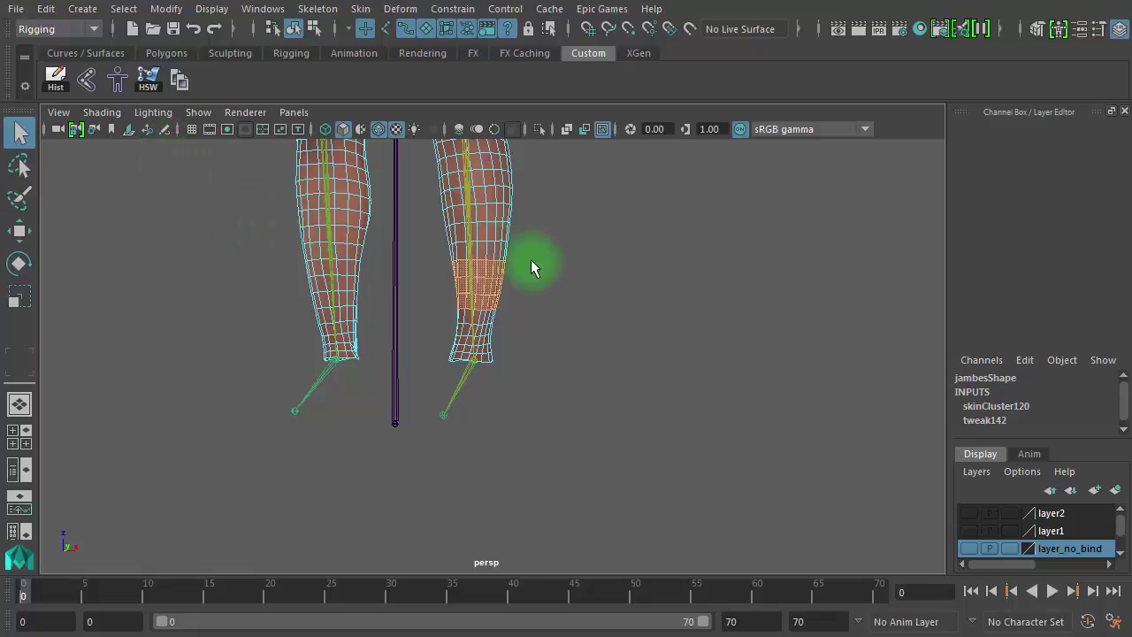
pyautogui.hotkey('shift', '.')
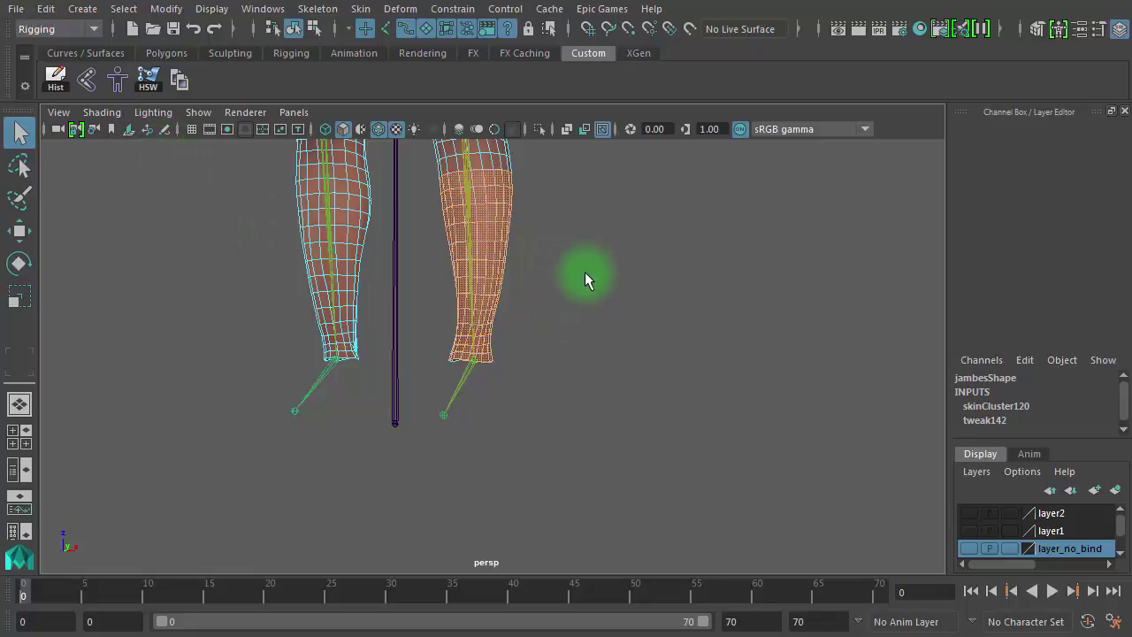
# Compare the face selection with the knee joint in the front view and grow it up to the left knee.
pyautogui.keyDown('alt'); pyautogui.moveTo(678, 306); pyautogui.dragTo(509, 292, button='right'); pyautogui.keyUp('alt')
pyautogui.keyDown('alt'); pyautogui.moveTo(509, 292); pyautogui.dragTo(512, 394, button='middle'); pyautogui.keyUp('alt')
pyautogui.keyDown('alt'); pyautogui.moveTo(406, 345); pyautogui.dragTo(656, 351, button='right'); pyautogui.keyUp('alt')
pyautogui.click(22, 443)
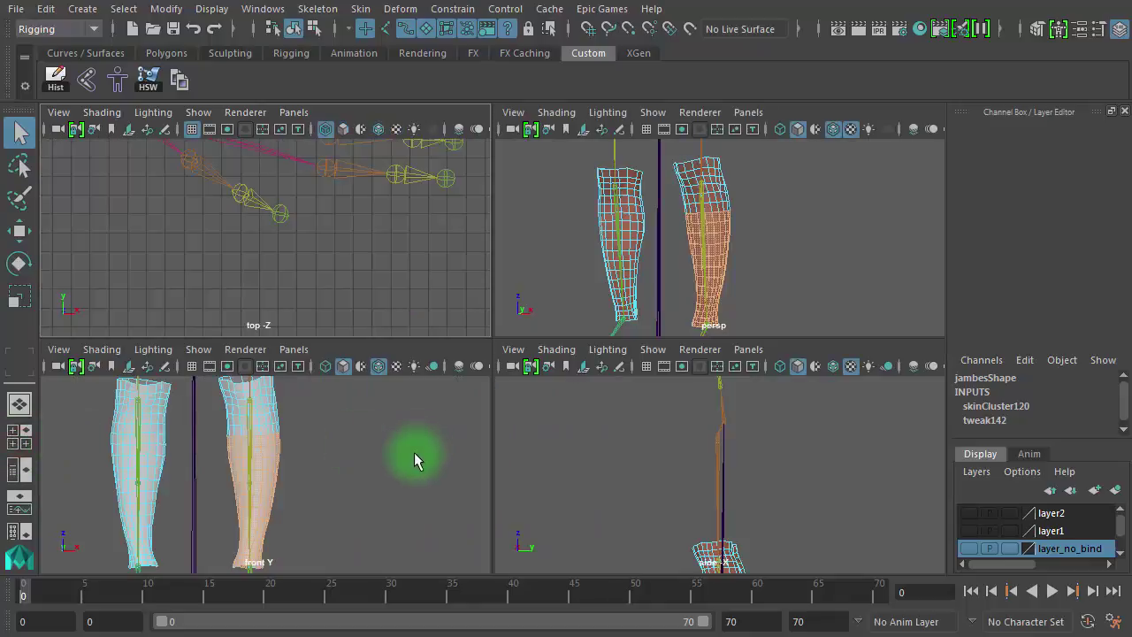
pyautogui.press('space')
pyautogui.keyDown('alt'); pyautogui.moveTo(417, 455); pyautogui.dragTo(592, 396, button='right'); pyautogui.keyUp('alt')
pyautogui.keyDown('alt'); pyautogui.moveTo(593, 396); pyautogui.dragTo(609, 508, button='middle'); pyautogui.keyUp('alt')
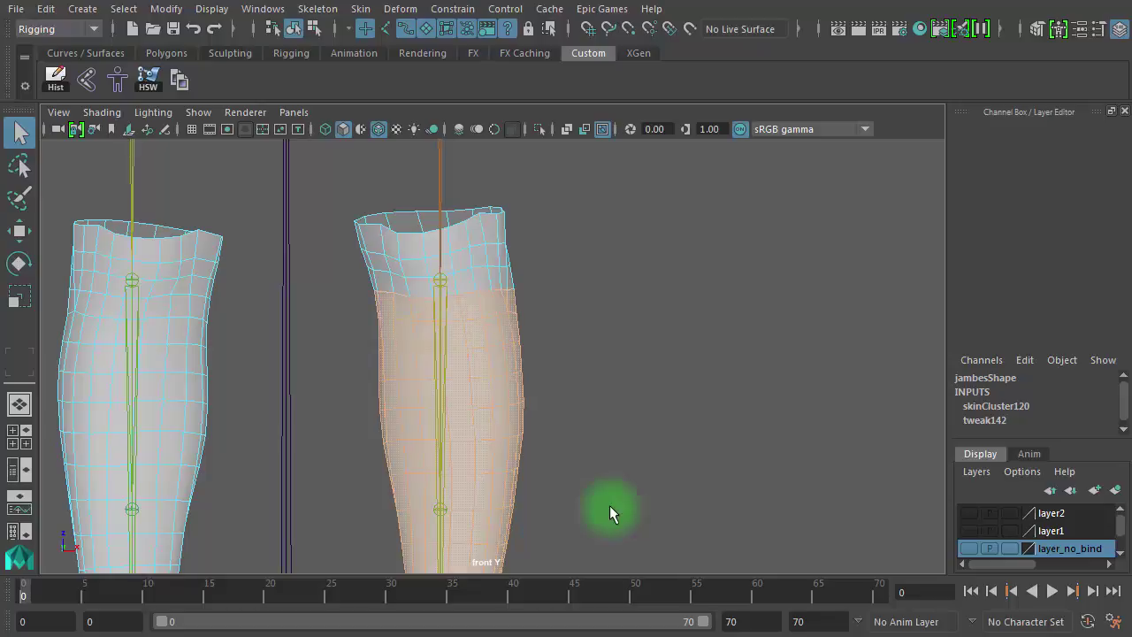
pyautogui.press('space')
pyautogui.press('f')
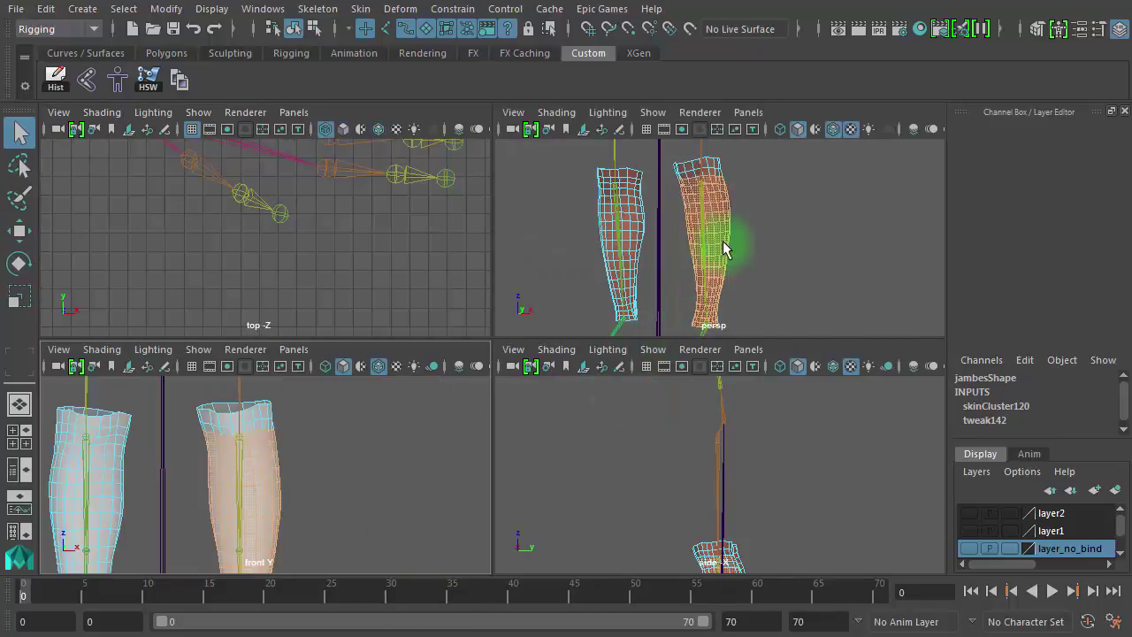
pyautogui.press('space')
pyautogui.moveTo(646, 323)
pyautogui.keyDown('alt'); pyautogui.mouseDown()
pyautogui.moveTo(198, 323)
pyautogui.moveTo(635, 322)
pyautogui.mouseUp(); pyautogui.keyUp('alt')
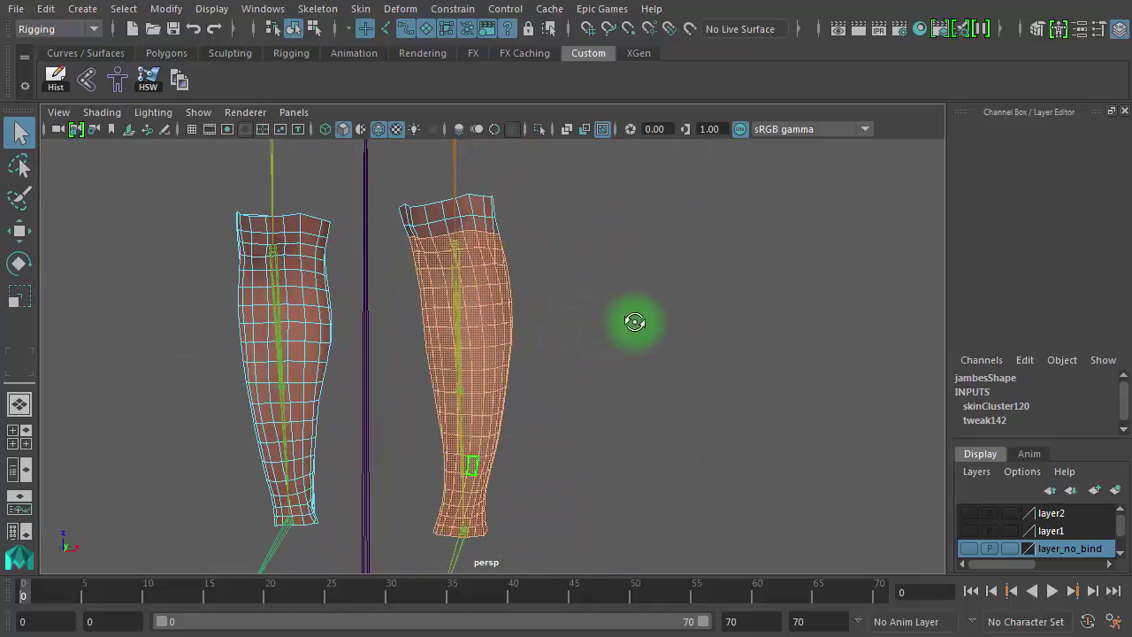
# Convert the face selection to vertices and flood them with the calf_l influence using Add at opacity and value 1.0.
pyautogui.press('F8')
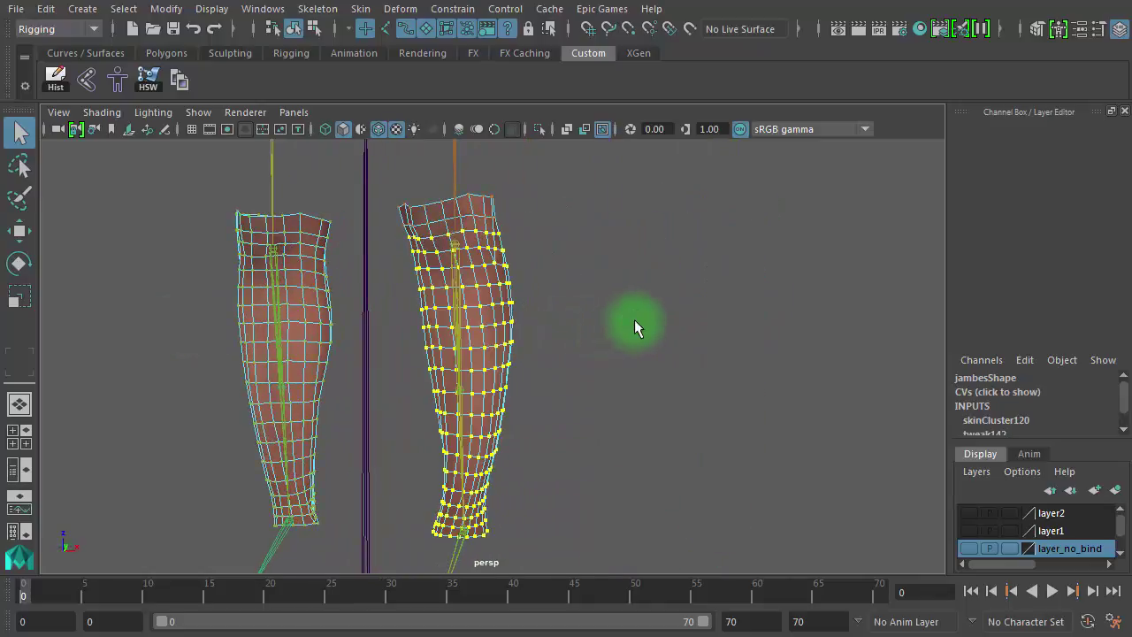
pyautogui.keyDown('alt'); pyautogui.moveTo(415, 377); pyautogui.dragTo(206, 361); pyautogui.keyUp('alt')
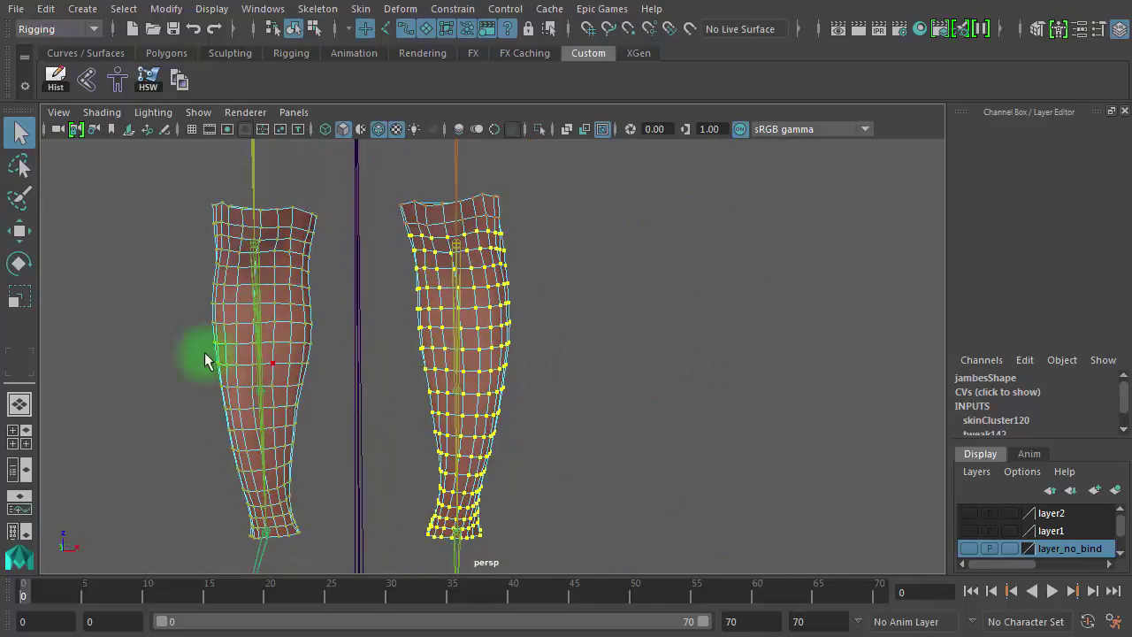
pyautogui.moveTo(1131, 15); pyautogui.dragTo(935, 1)
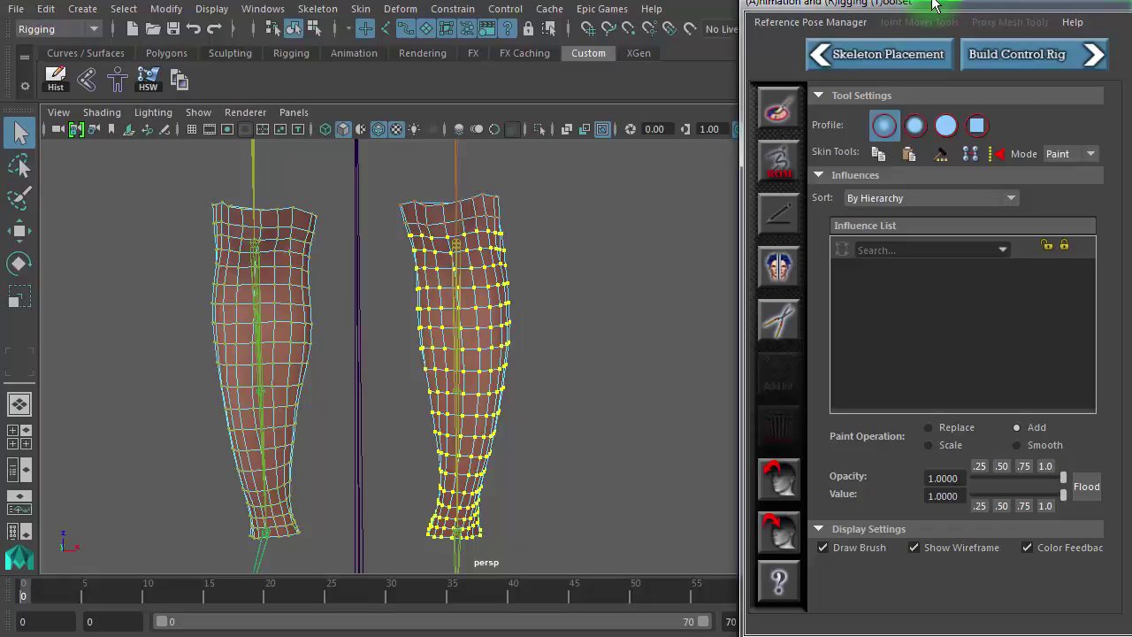
pyautogui.click(779, 110)
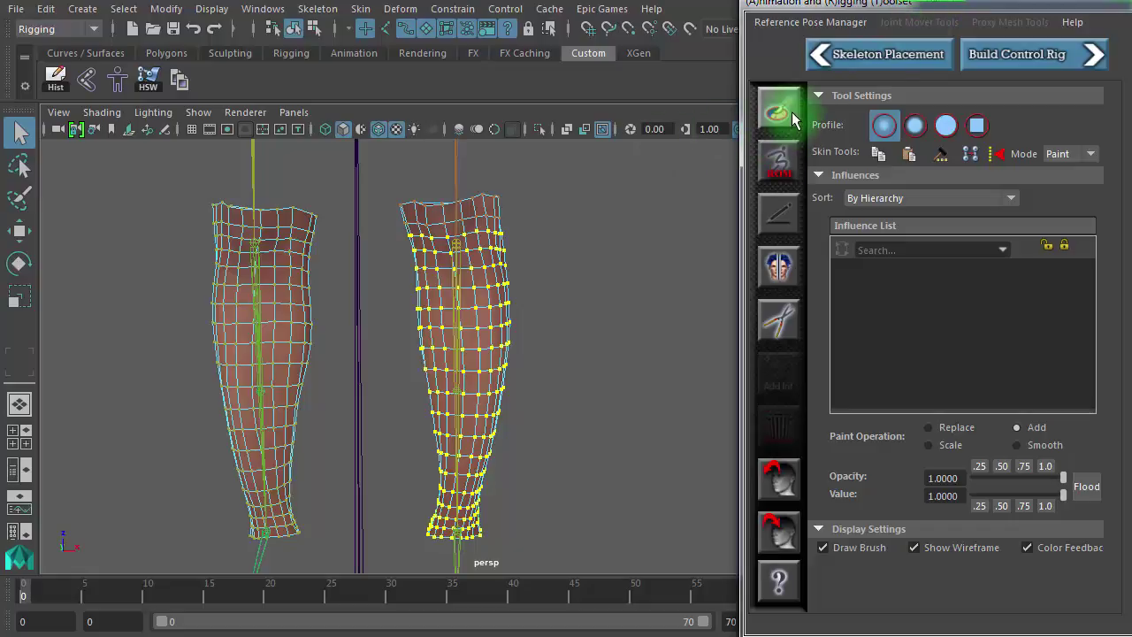
pyautogui.click(905, 290)
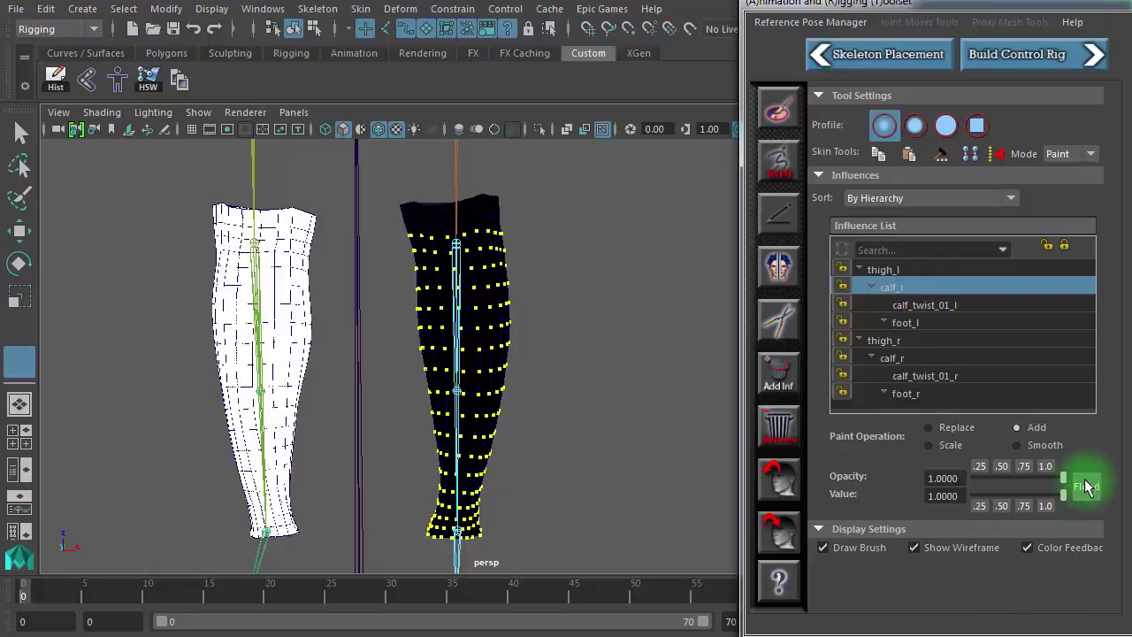
pyautogui.click(1090, 491)
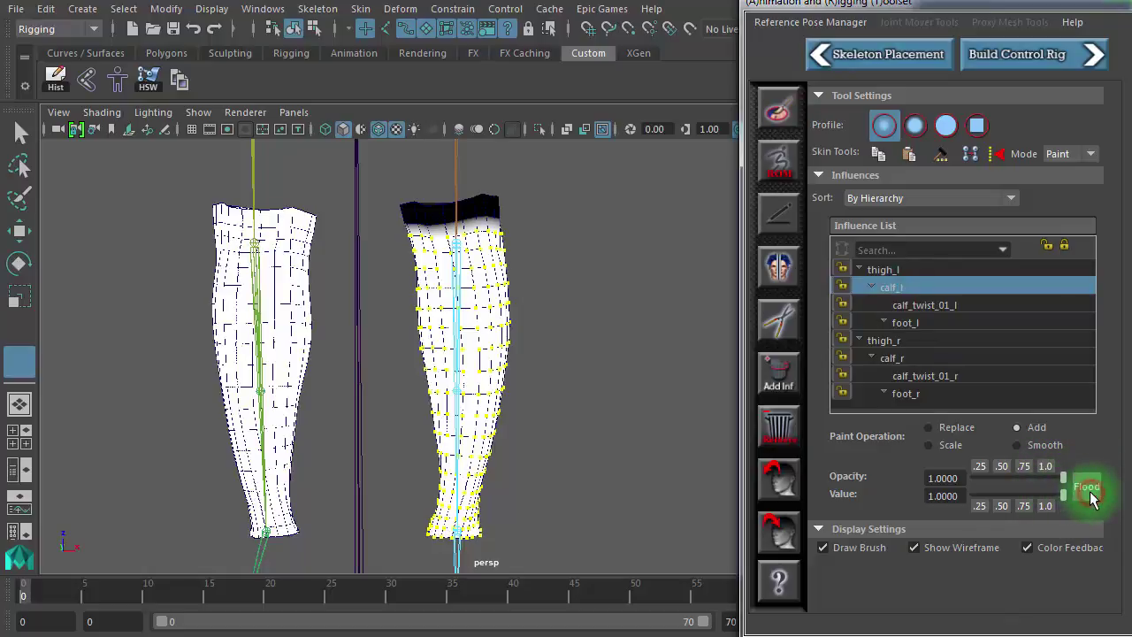
# Exit weight painting, clear the vertex selection, turn joint selection back on and select the calf_l joint.
pyautogui.click(19, 133)
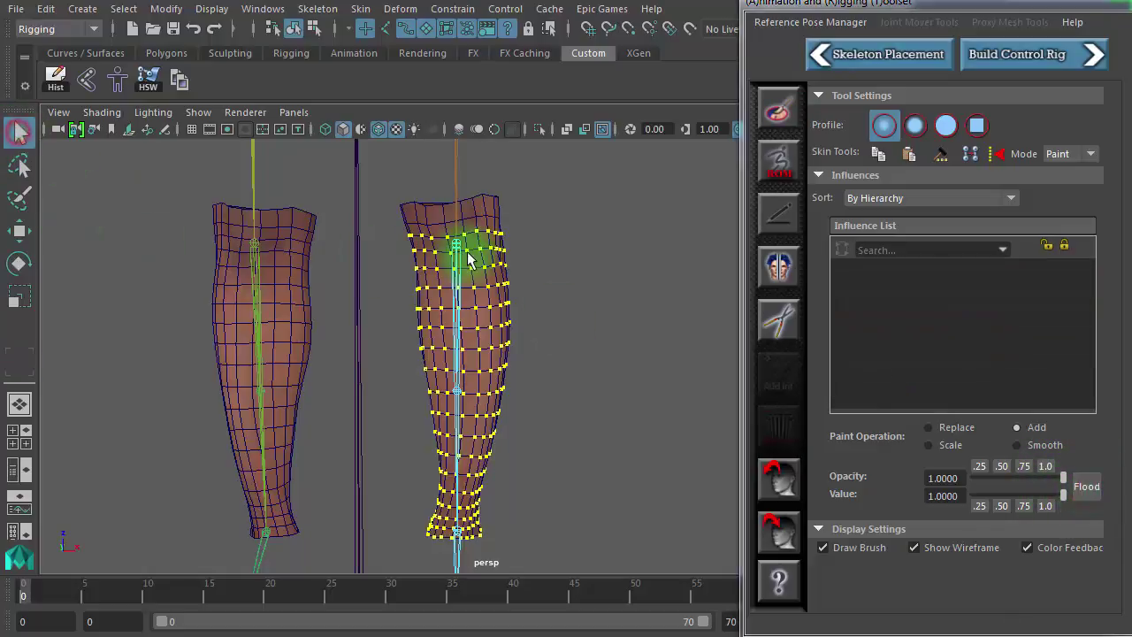
pyautogui.moveTo(458, 283); pyautogui.dragTo(567, 276, button='right')
pyautogui.click(605, 286)
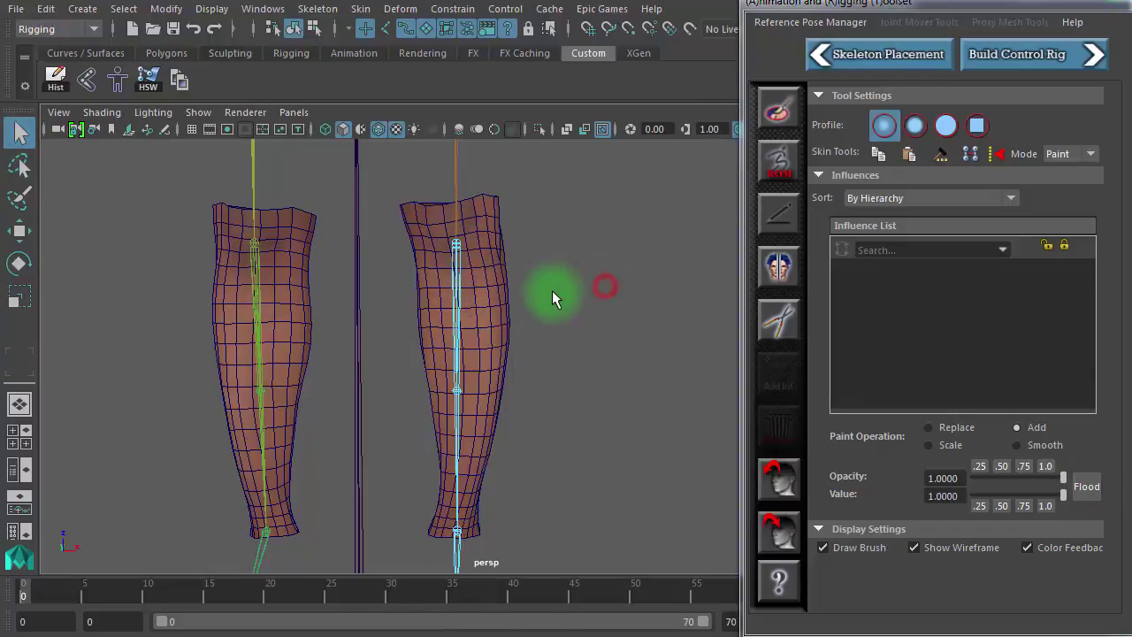
pyautogui.click(384, 24)
pyautogui.moveTo(607, 264); pyautogui.dragTo(456, 288)
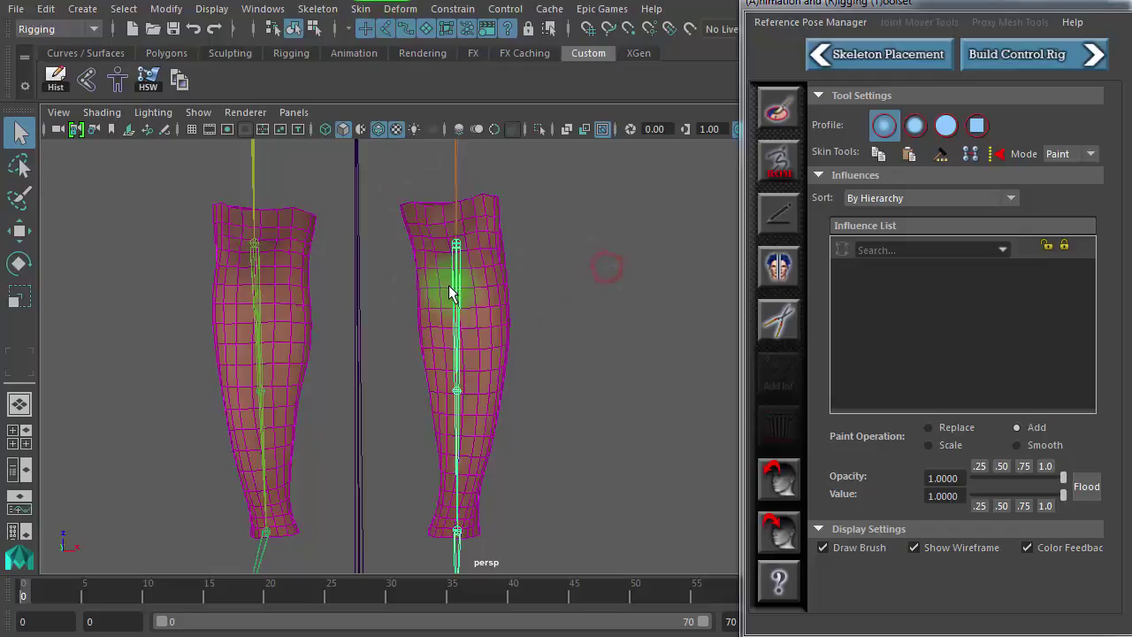
# Key the calf_l joint's rest pose at frame 0 and a pose with the knee bent backward at frame 10.
pyautogui.moveTo(54, 586); pyautogui.dragTo(1, 591)
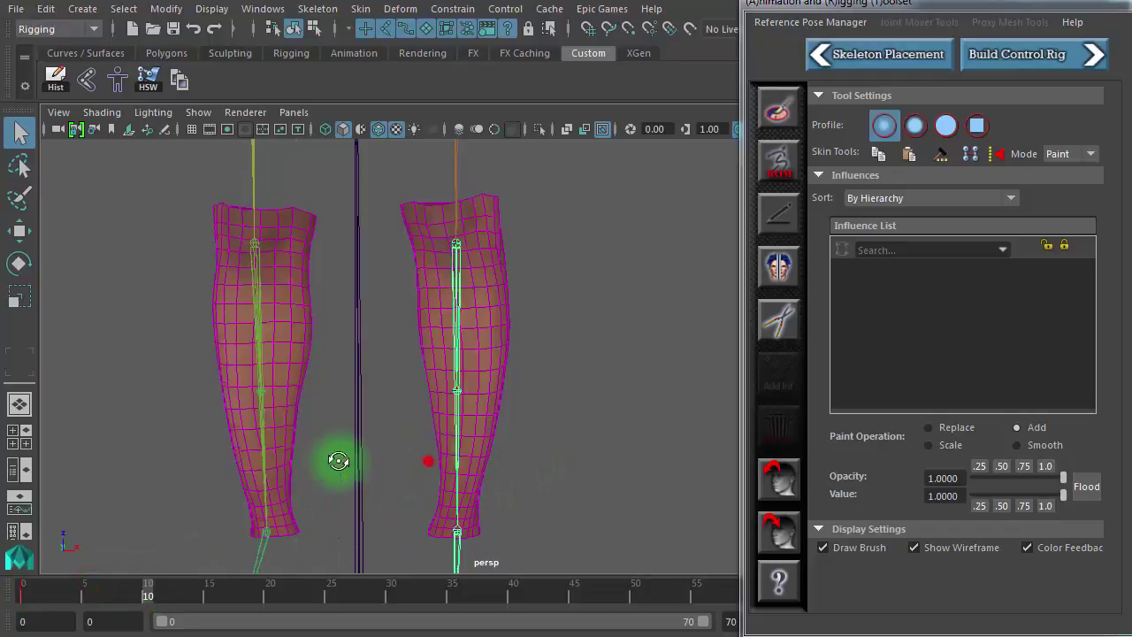
pyautogui.keyDown('alt'); pyautogui.moveTo(328, 460); pyautogui.dragTo(235, 463); pyautogui.keyUp('alt')
pyautogui.press('w')
pyautogui.press('e')
pyautogui.click(481, 260)
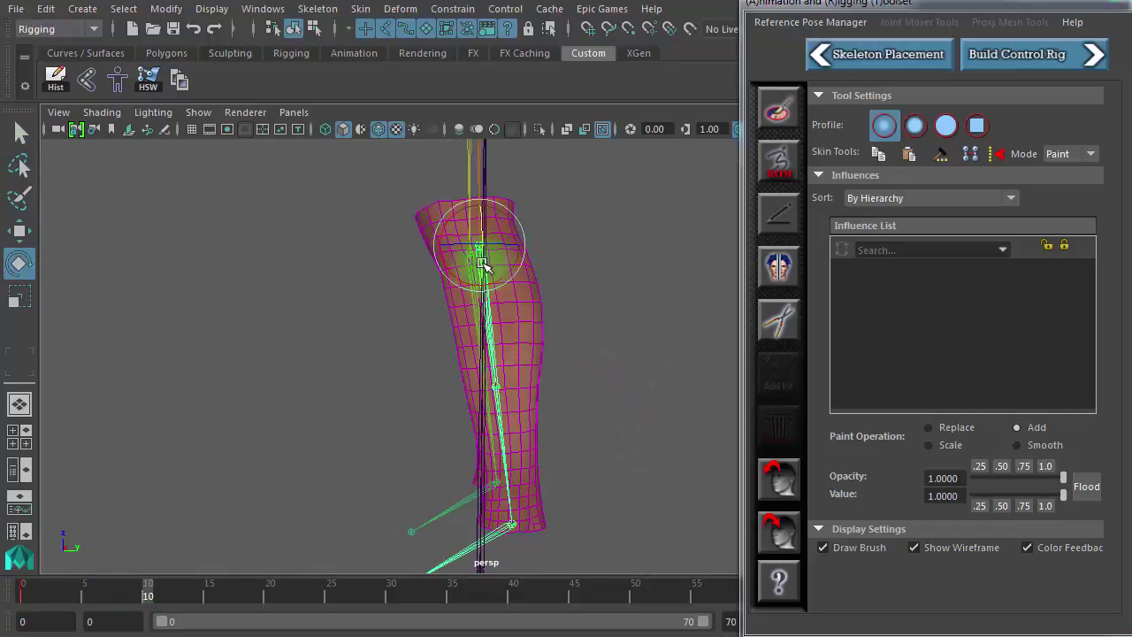
pyautogui.press('=')
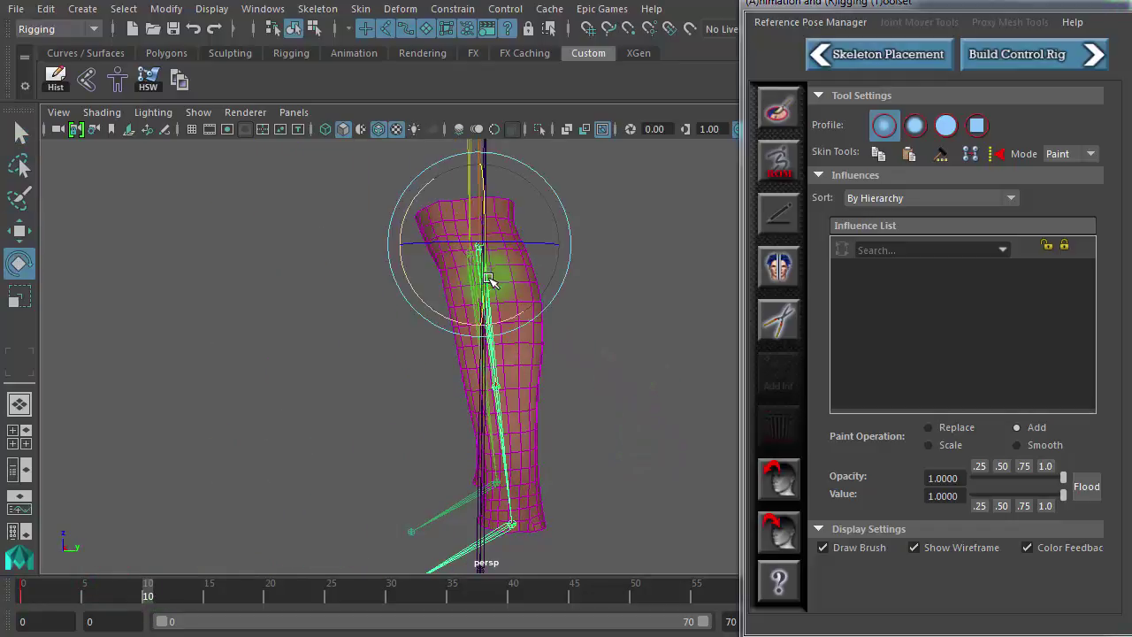
pyautogui.moveTo(485, 281); pyautogui.dragTo(564, 324)
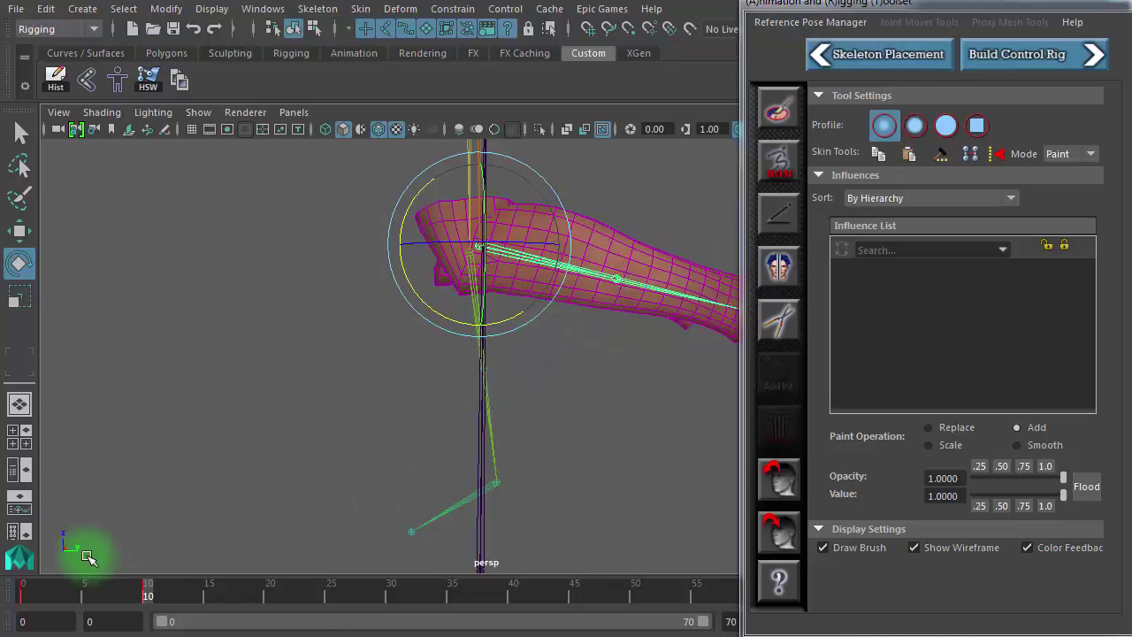
# Key the bent calf_l pose at frame 10, swing the lower leg back to straight at frame 20, return to frame 10 and deselect.
pyautogui.press('s')
pyautogui.moveTo(160, 597); pyautogui.dragTo(281, 598)
pyautogui.moveTo(463, 337); pyautogui.dragTo(186, 337)
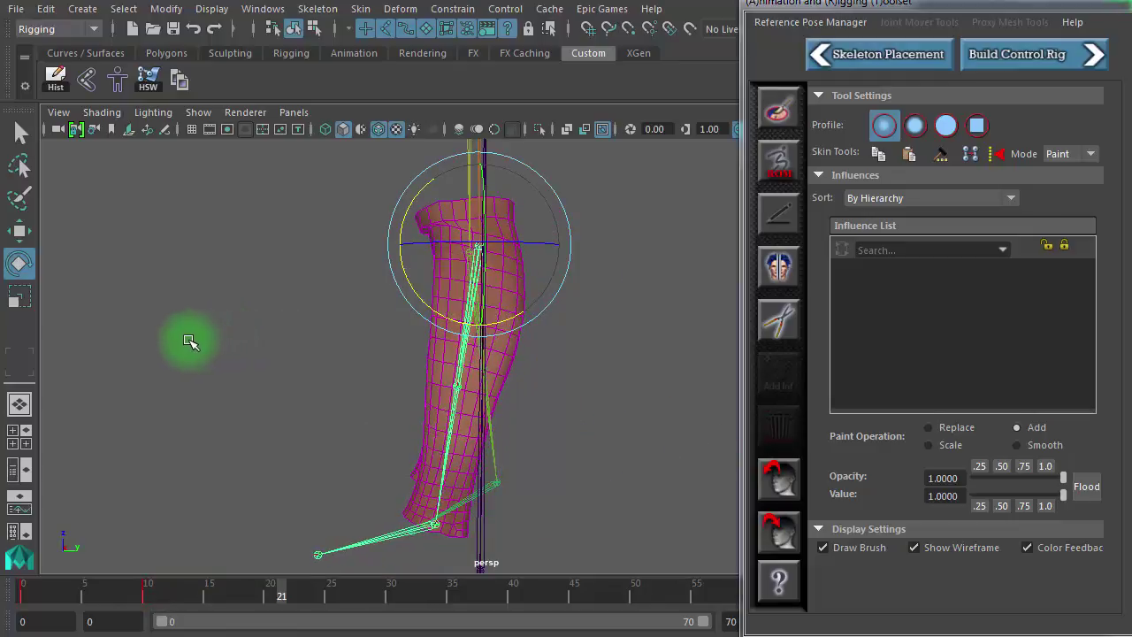
pyautogui.click(270, 592)
pyautogui.moveTo(510, 321); pyautogui.dragTo(306, 346)
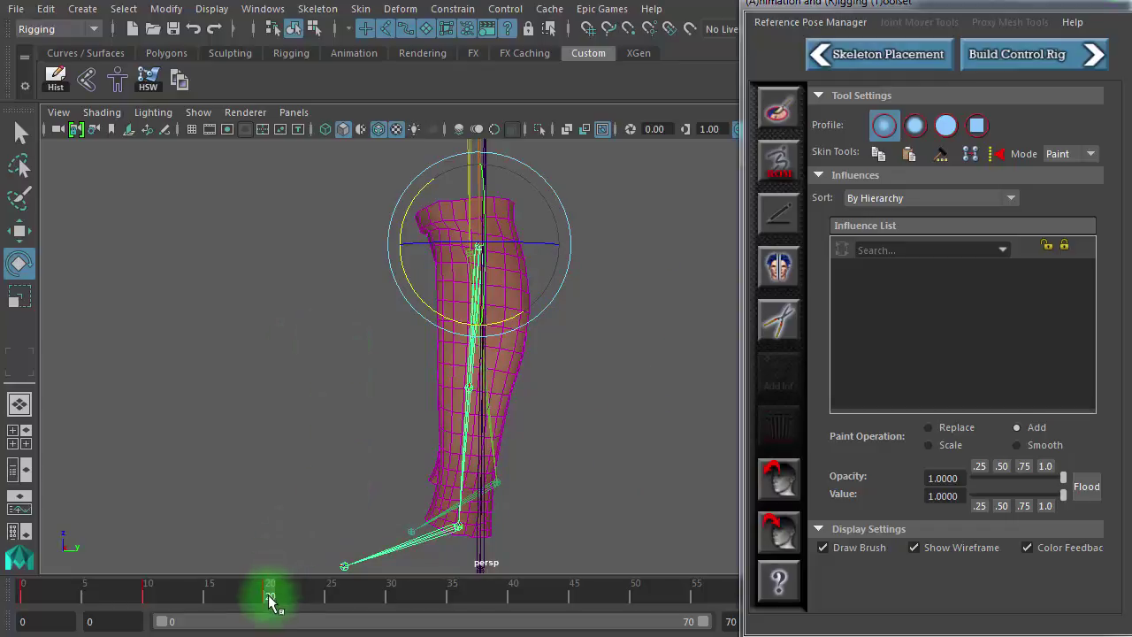
pyautogui.moveTo(271, 595); pyautogui.dragTo(148, 595)
pyautogui.click(583, 421)
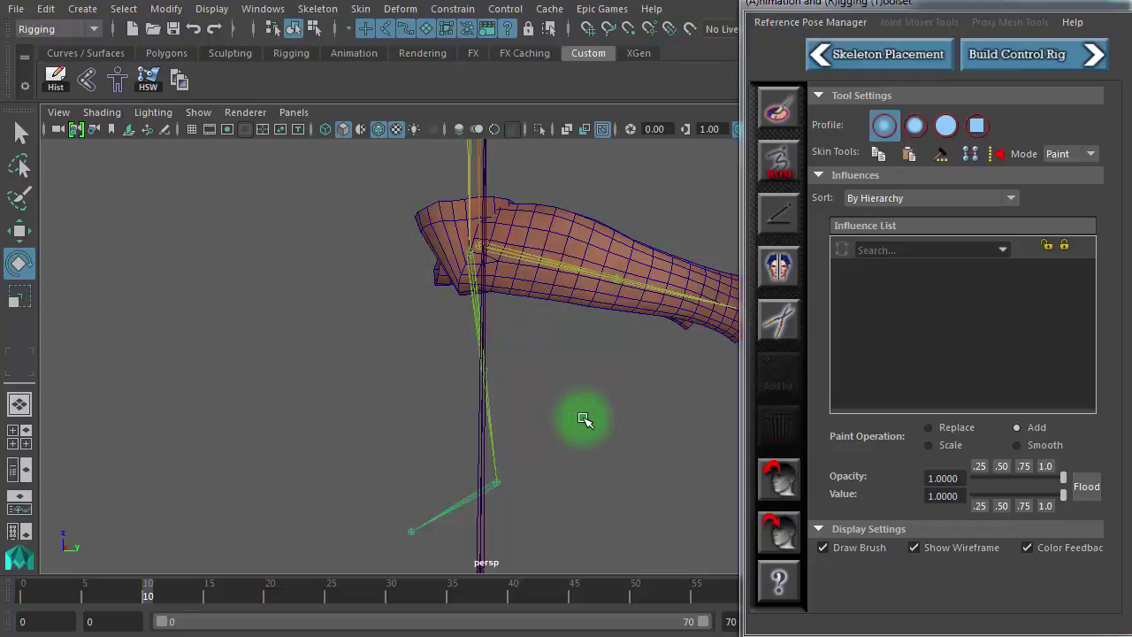
# Turn off the X-ray display of joints in the perspective view and disable joint selection.
pyautogui.keyDown('alt'); pyautogui.moveTo(510, 349); pyautogui.dragTo(539, 336); pyautogui.keyUp('alt')
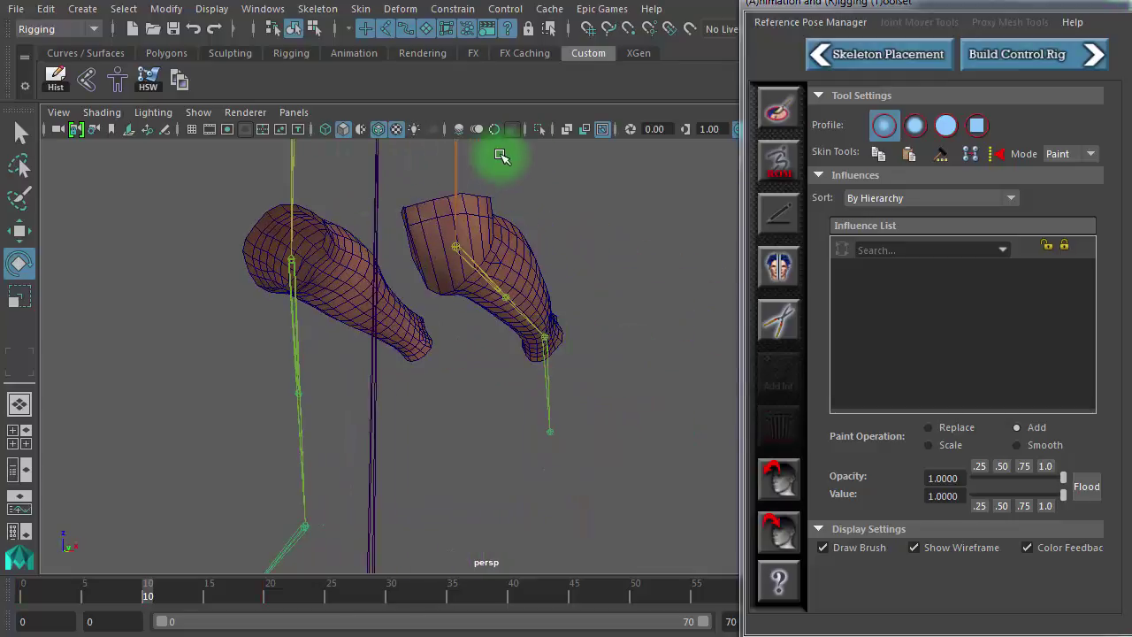
pyautogui.click(602, 130)
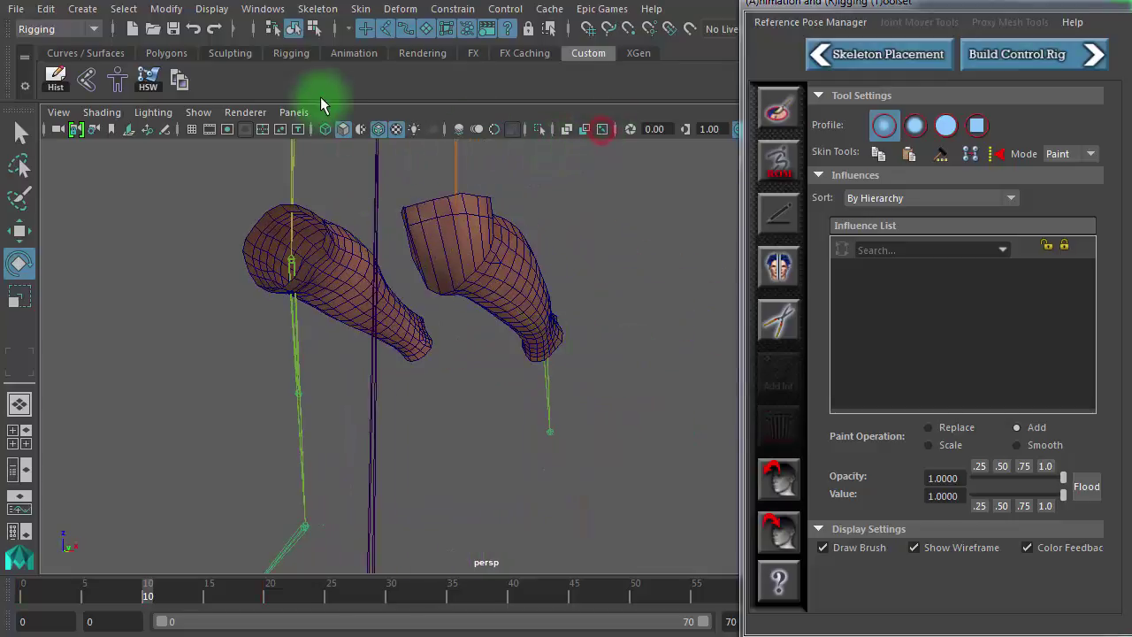
pyautogui.click(390, 29)
# Examine the left knee's deformation at frame 10 close up from the front, sides and above.
pyautogui.keyDown('alt'); pyautogui.moveTo(445, 226); pyautogui.dragTo(595, 452); pyautogui.keyUp('alt')
pyautogui.keyDown('alt'); pyautogui.moveTo(384, 455); pyautogui.dragTo(522, 443); pyautogui.keyUp('alt')
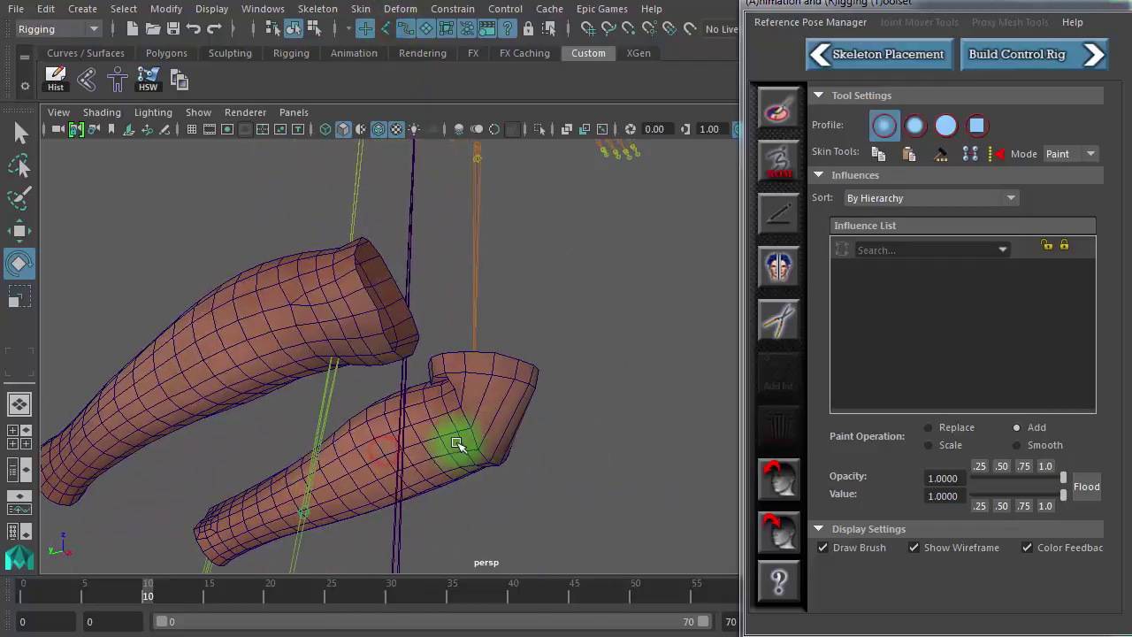
pyautogui.keyDown('alt'); pyautogui.moveTo(455, 445); pyautogui.dragTo(796, 462, button='right'); pyautogui.keyUp('alt')
pyautogui.keyDown('alt'); pyautogui.moveTo(600, 465); pyautogui.dragTo(531, 491); pyautogui.keyUp('alt')
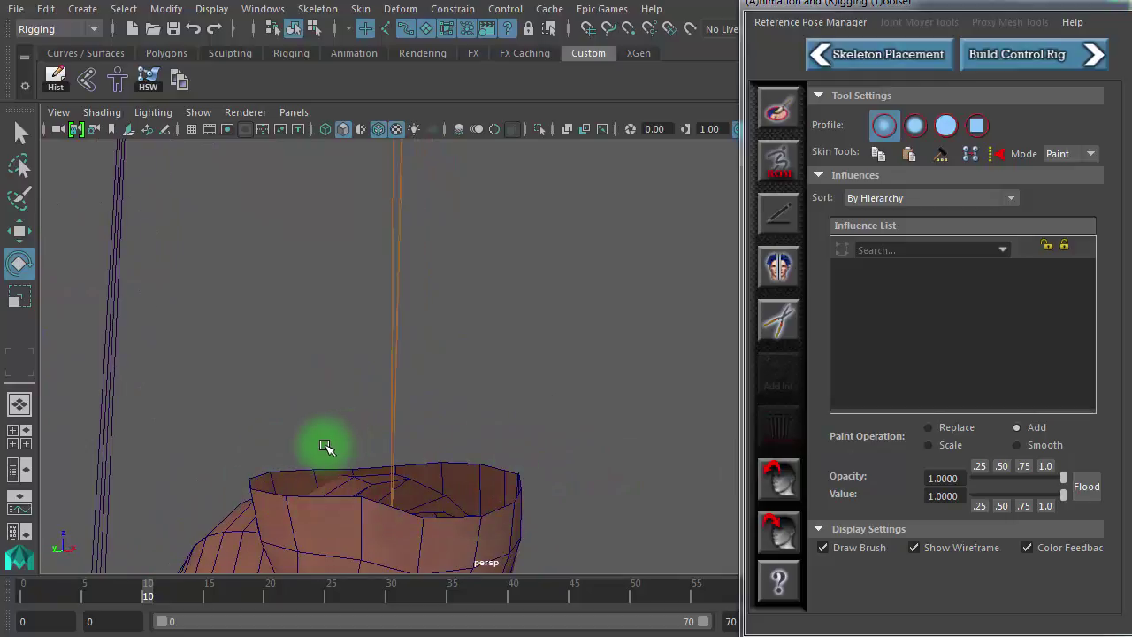
pyautogui.keyDown('alt'); pyautogui.moveTo(577, 453); pyautogui.dragTo(249, 436, button='right'); pyautogui.keyUp('alt')
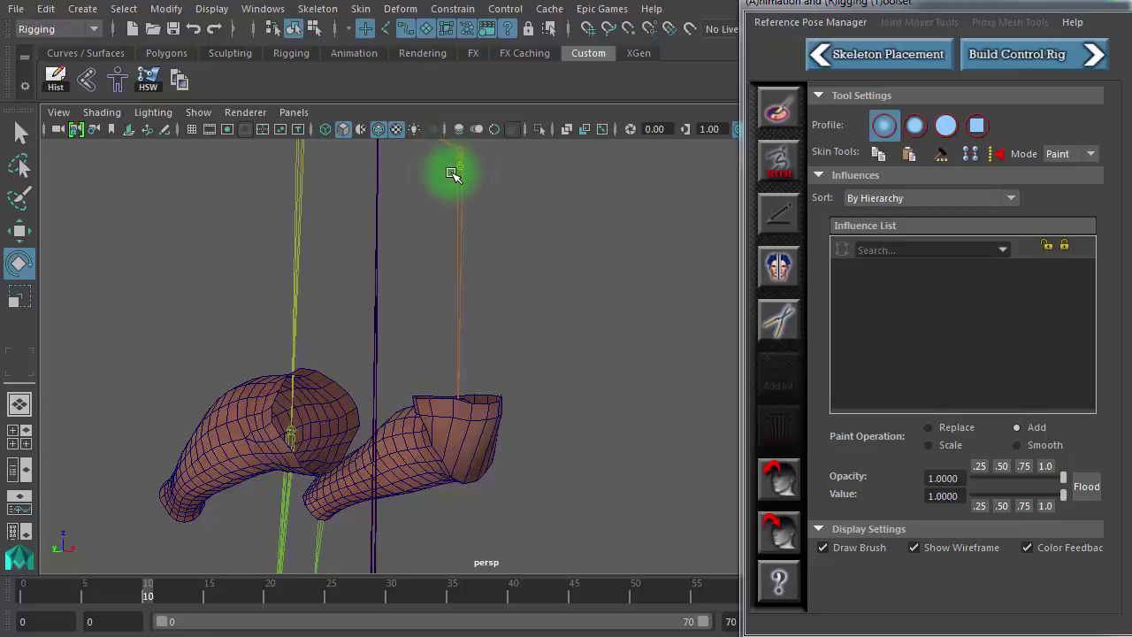
pyautogui.click(452, 174)
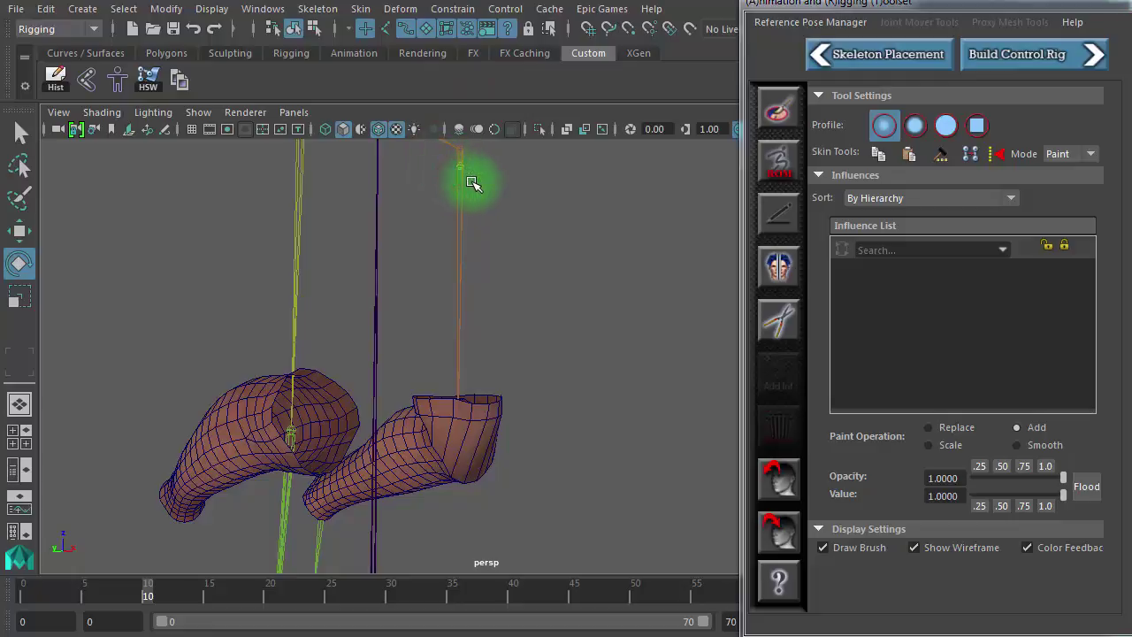
pyautogui.click(442, 180)
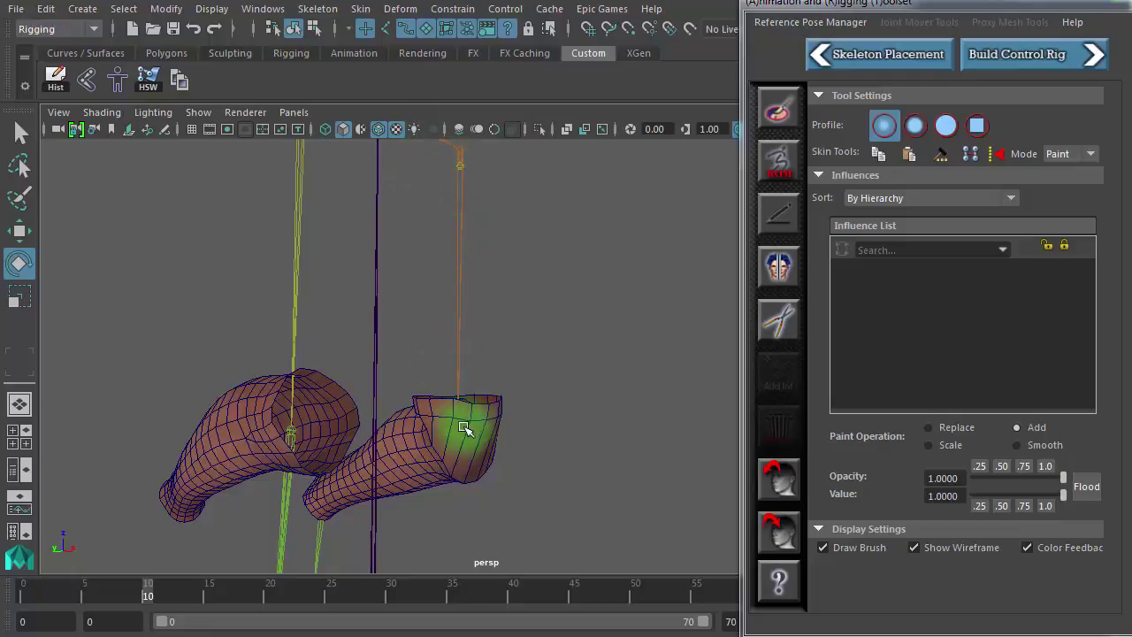
pyautogui.keyDown('alt'); pyautogui.moveTo(463, 428); pyautogui.dragTo(336, 436); pyautogui.keyUp('alt')
pyautogui.keyDown('alt'); pyautogui.moveTo(384, 437); pyautogui.dragTo(645, 446, button='right'); pyautogui.keyUp('alt')
pyautogui.keyDown('alt'); pyautogui.moveTo(411, 456); pyautogui.dragTo(342, 457); pyautogui.keyUp('alt')
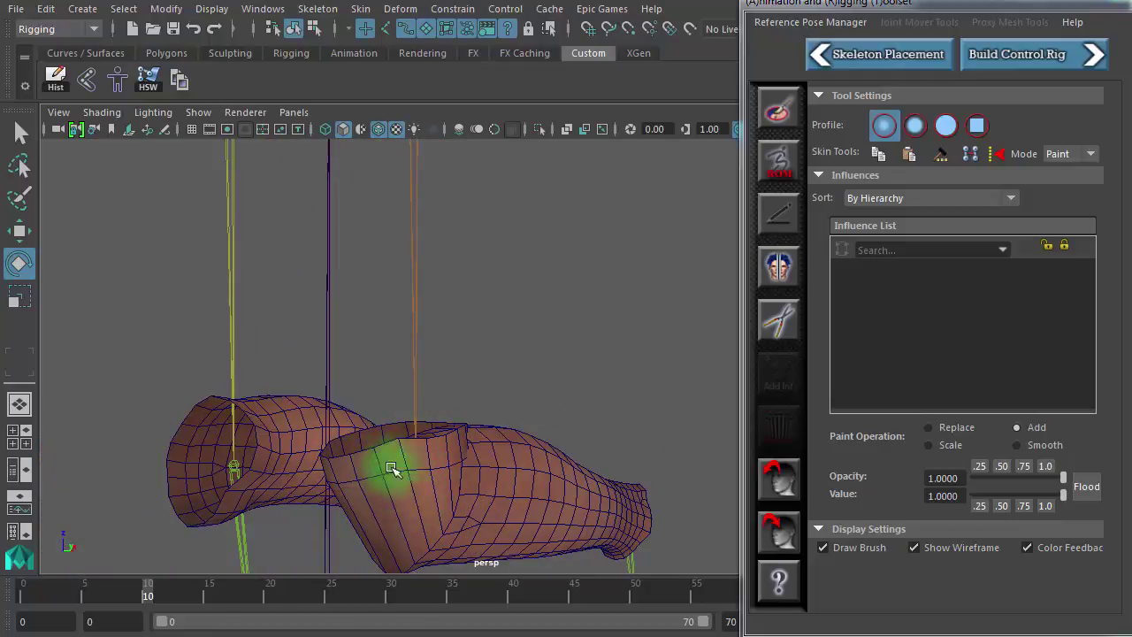
pyautogui.moveTo(371, 502)
pyautogui.keyDown('alt'); pyautogui.mouseDown()
pyautogui.moveTo(379, 486)
pyautogui.moveTo(455, 450)
pyautogui.mouseUp(); pyautogui.keyUp('alt')
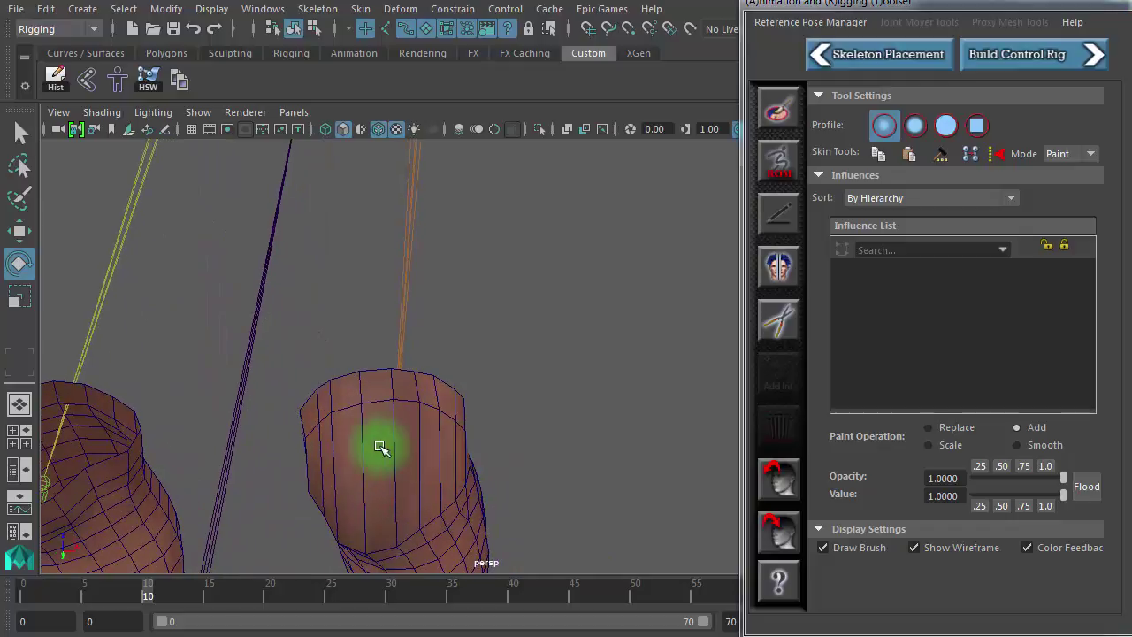
pyautogui.keyDown('alt'); pyautogui.moveTo(381, 399); pyautogui.dragTo(485, 380); pyautogui.keyUp('alt')
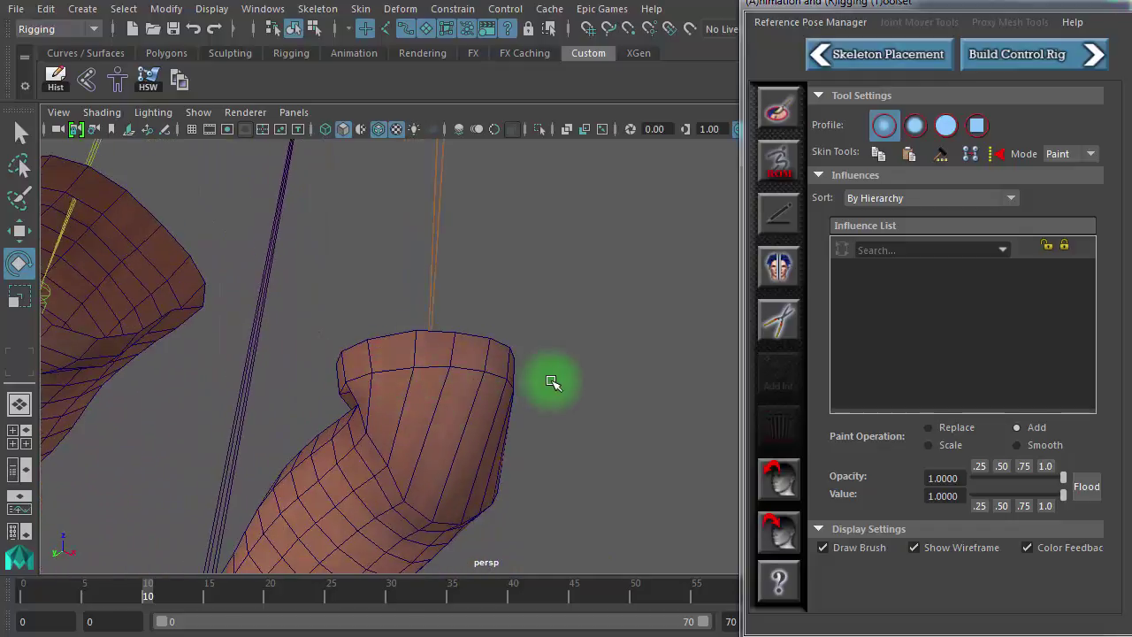
pyautogui.moveTo(489, 427)
pyautogui.keyDown('alt'); pyautogui.mouseDown()
pyautogui.moveTo(384, 412)
pyautogui.moveTo(429, 411)
pyautogui.mouseUp(); pyautogui.keyUp('alt')
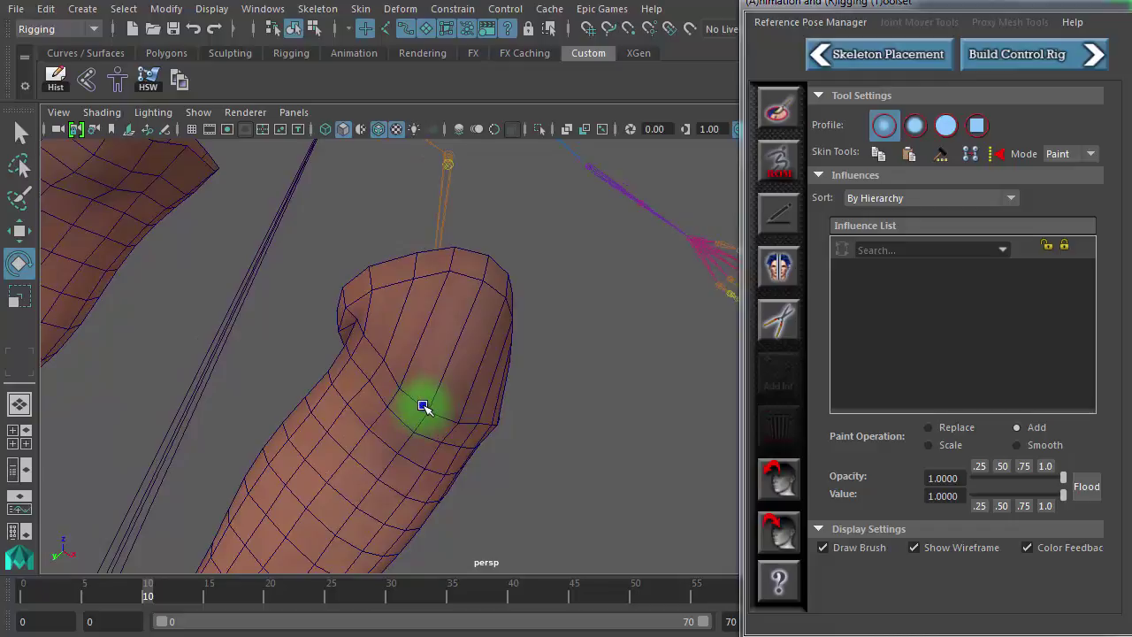
# Select the faces around the bend of the left knee and apply Hammer Skin Weights to them.
pyautogui.rightClick(423, 406)
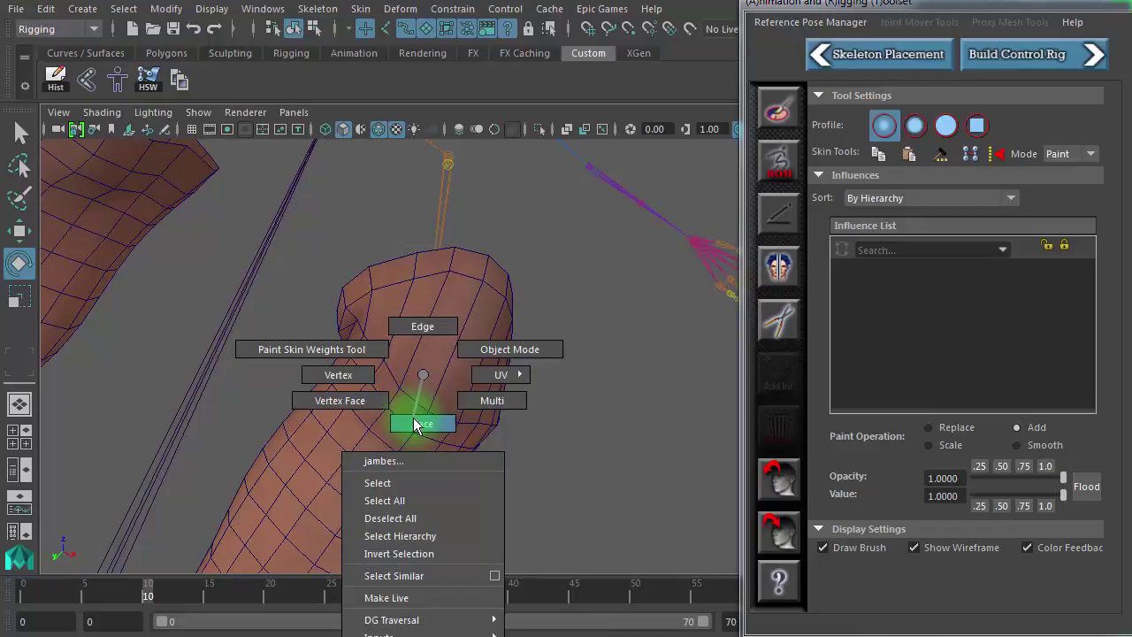
pyautogui.moveTo(416, 424); pyautogui.dragTo(417, 424, button='right')
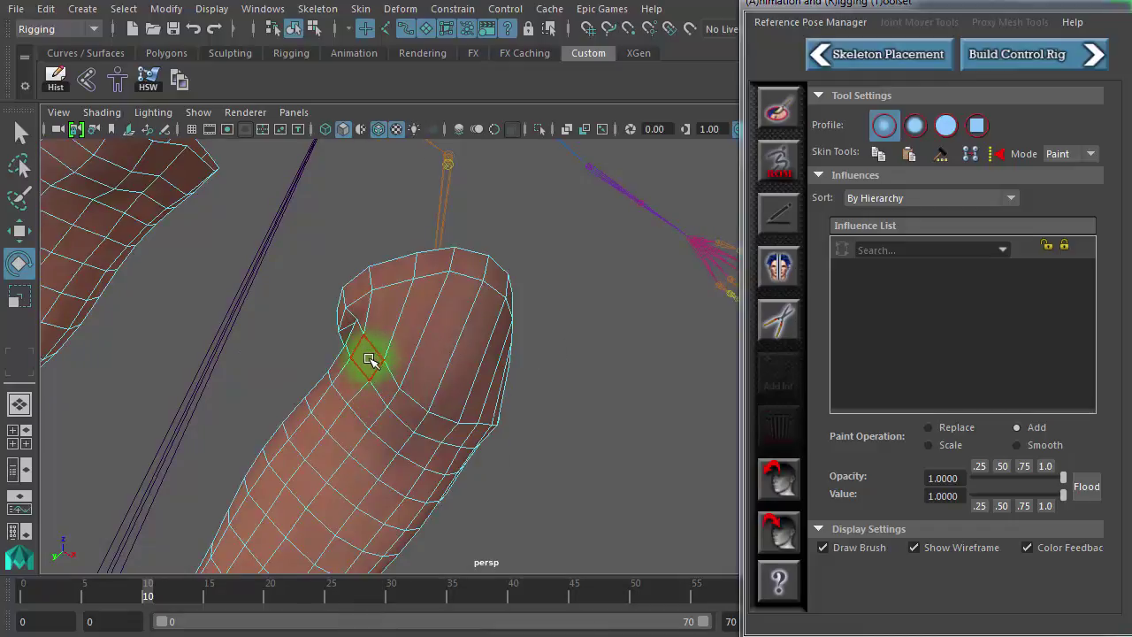
pyautogui.moveTo(370, 361)
pyautogui.mouseDown()
pyautogui.moveTo(481, 435)
pyautogui.moveTo(498, 401)
pyautogui.moveTo(410, 339)
pyautogui.moveTo(366, 323)
pyautogui.mouseUp()
pyautogui.keyDown('alt'); pyautogui.moveTo(487, 399); pyautogui.dragTo(392, 260); pyautogui.keyUp('alt')
pyautogui.click(172, 82)
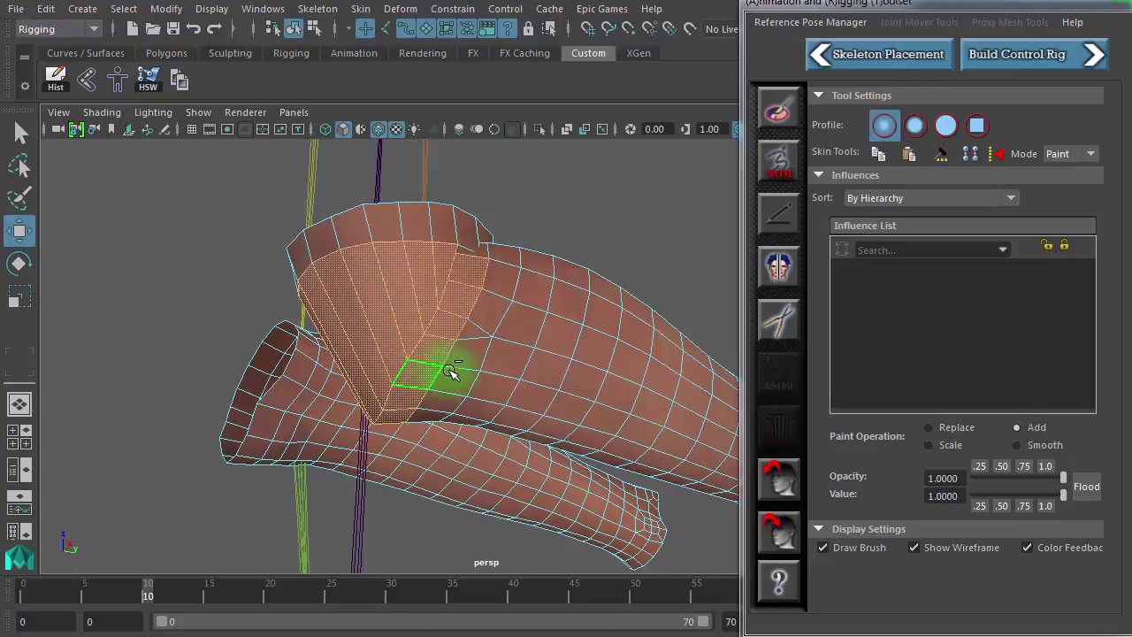
pyautogui.keyDown('alt'); pyautogui.moveTo(562, 387); pyautogui.dragTo(376, 375); pyautogui.keyUp('alt')
pyautogui.keyDown('alt'); pyautogui.moveTo(531, 376); pyautogui.dragTo(693, 378, button='right'); pyautogui.keyUp('alt')
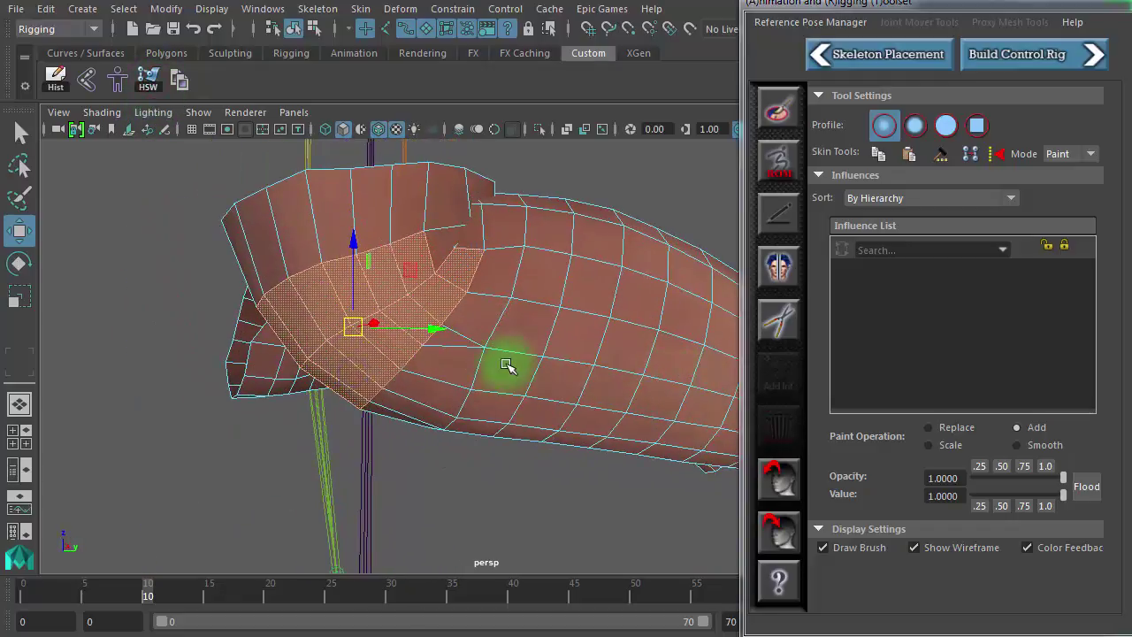
# Scrub the knee bend between frames 5 and 10 to check the hammered faces, return to object mode and clear the selection.
pyautogui.keyDown('alt'); pyautogui.moveTo(434, 453); pyautogui.dragTo(672, 379); pyautogui.keyUp('alt')
pyautogui.keyDown('alt'); pyautogui.moveTo(523, 370); pyautogui.dragTo(89, 606); pyautogui.keyUp('alt')
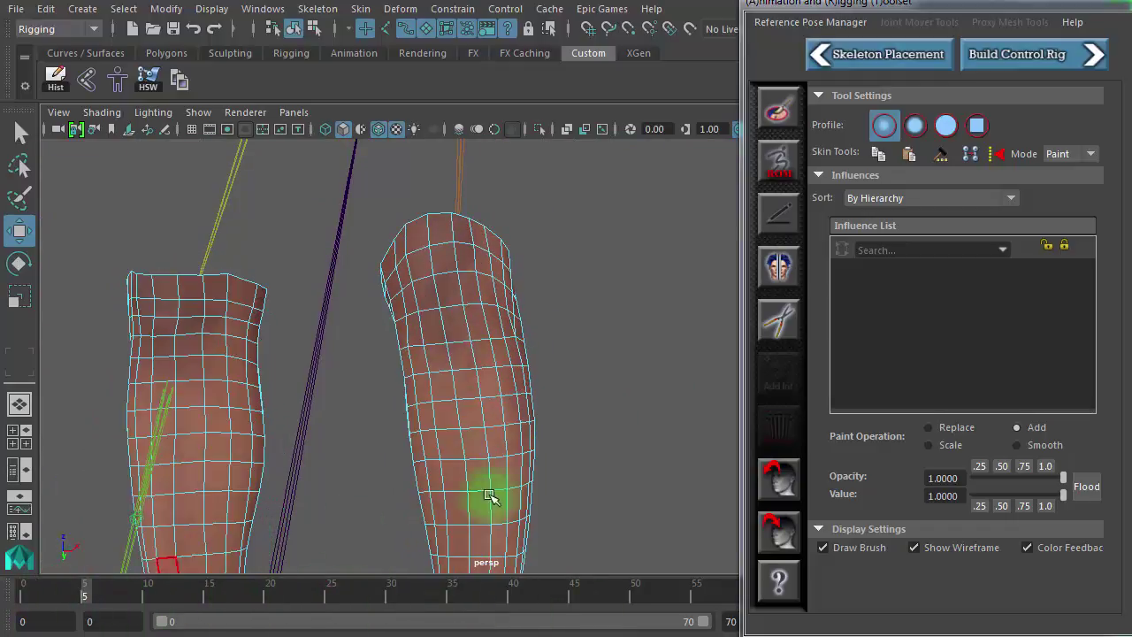
pyautogui.keyDown('alt'); pyautogui.moveTo(483, 413); pyautogui.dragTo(576, 451); pyautogui.keyUp('alt')
pyautogui.moveTo(92, 605); pyautogui.dragTo(149, 593)
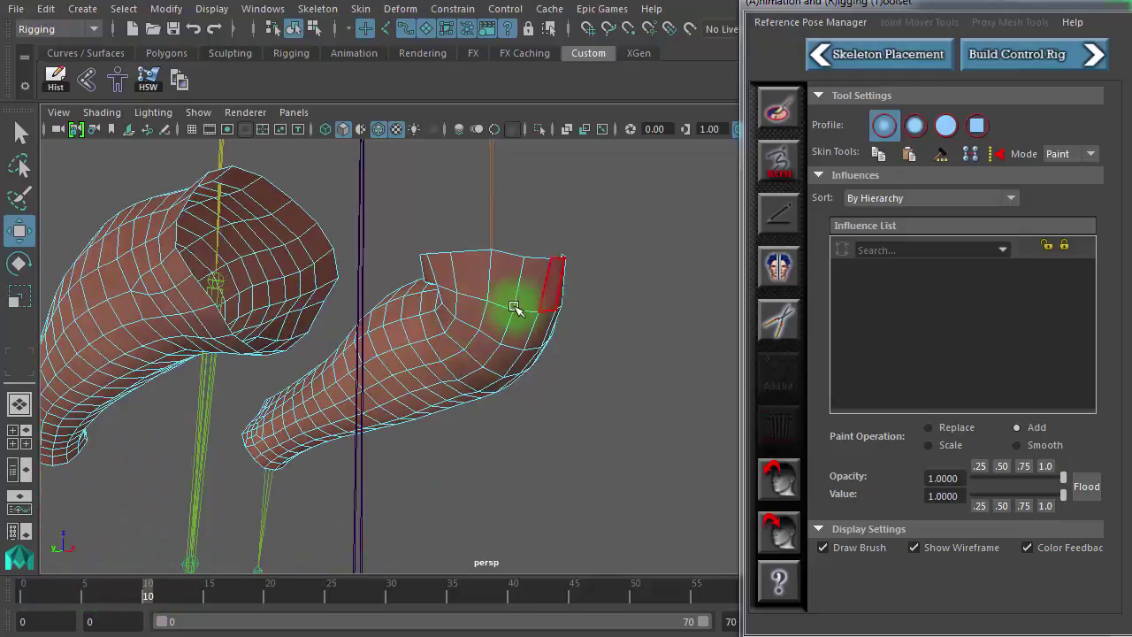
pyautogui.moveTo(536, 308); pyautogui.dragTo(645, 304, button='right')
pyautogui.click(640, 299)
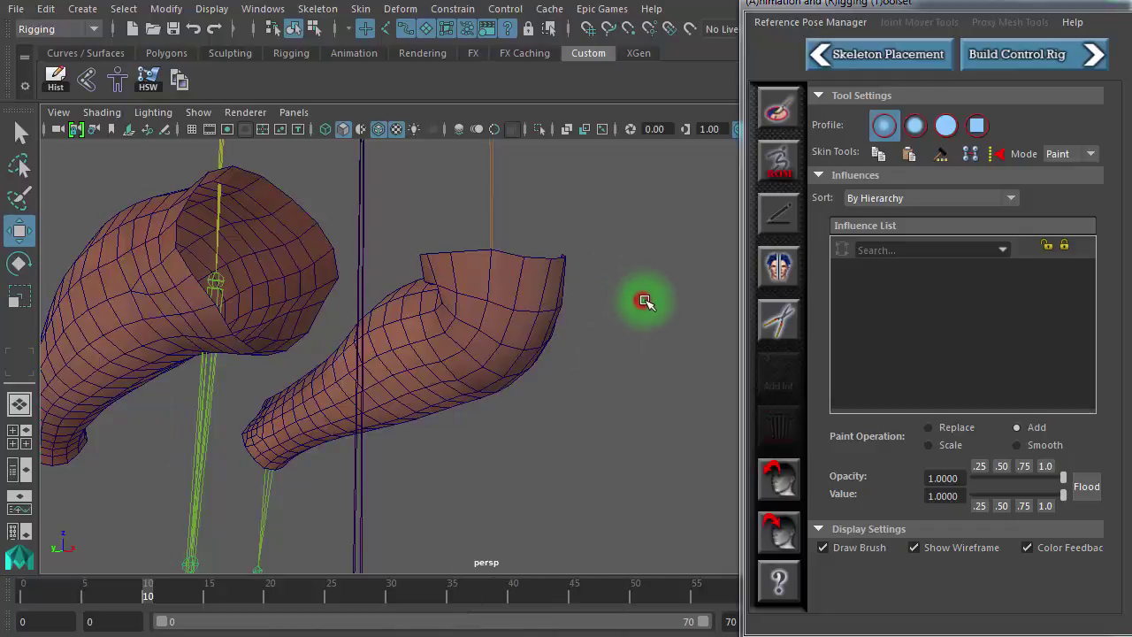
# Hide the wireframe on shaded, scrub the bend back to frame 10 to check the surface, and show the wireframe again.
pyautogui.click(382, 132)
pyautogui.moveTo(640, 336)
pyautogui.keyDown('alt'); pyautogui.mouseDown()
pyautogui.moveTo(490, 331)
pyautogui.moveTo(506, 314)
pyautogui.moveTo(481, 447)
pyautogui.mouseUp(); pyautogui.keyUp('alt')
pyautogui.moveTo(313, 593); pyautogui.dragTo(147, 614)
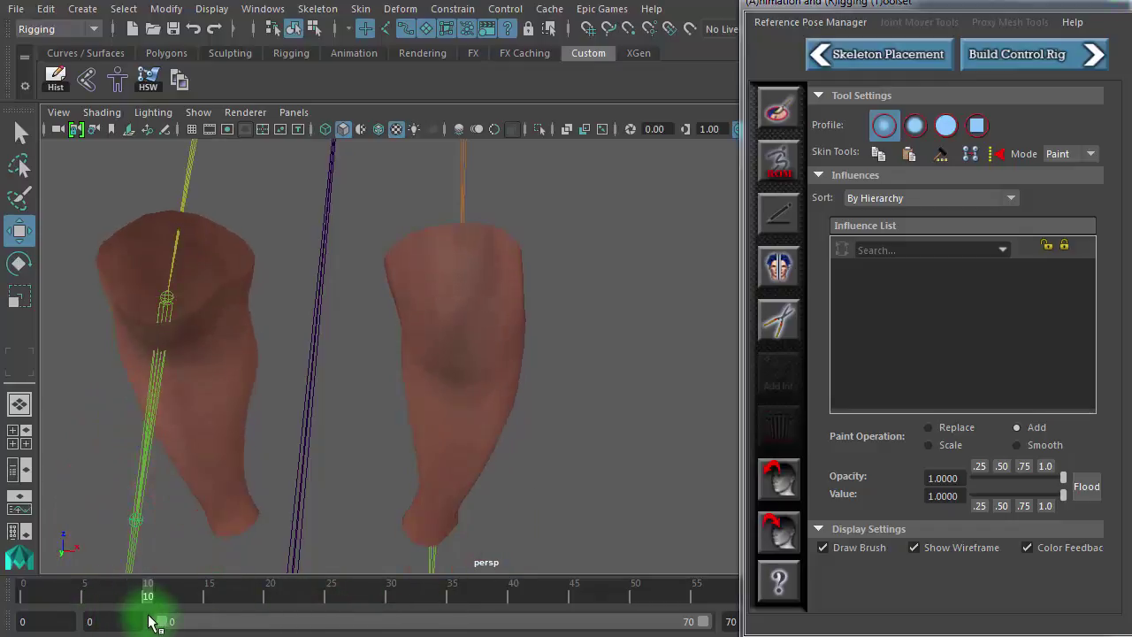
pyautogui.click(383, 133)
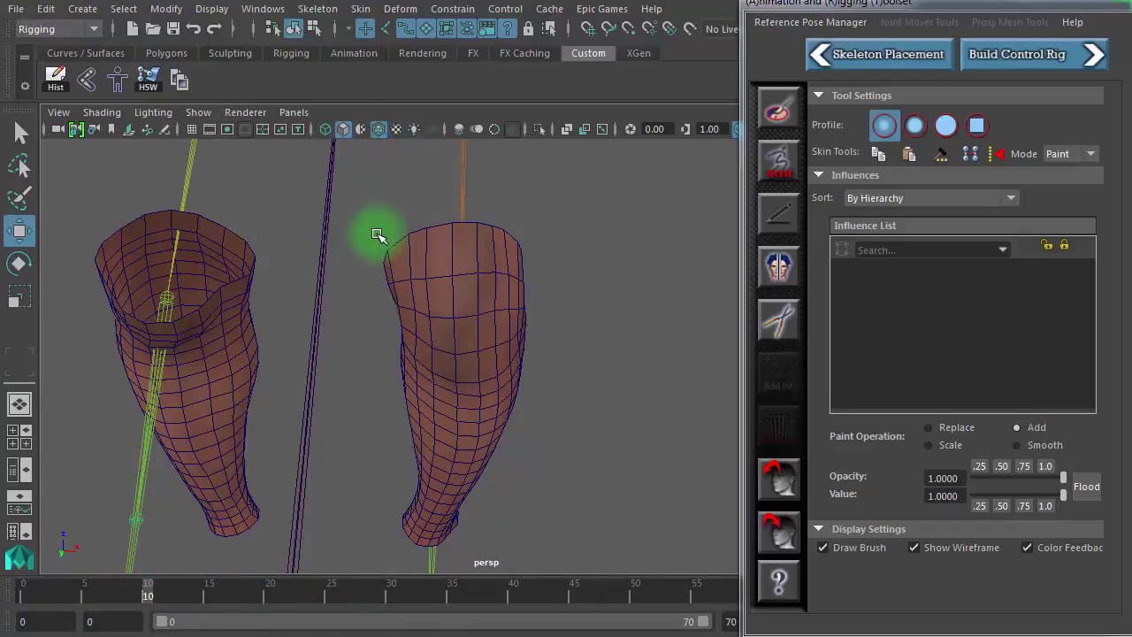
# Switch to untextured shading and examine the left knee from several angles while scrubbing the bend down to frame 3.
pyautogui.press('5')
pyautogui.scroll(3, 412, 324)
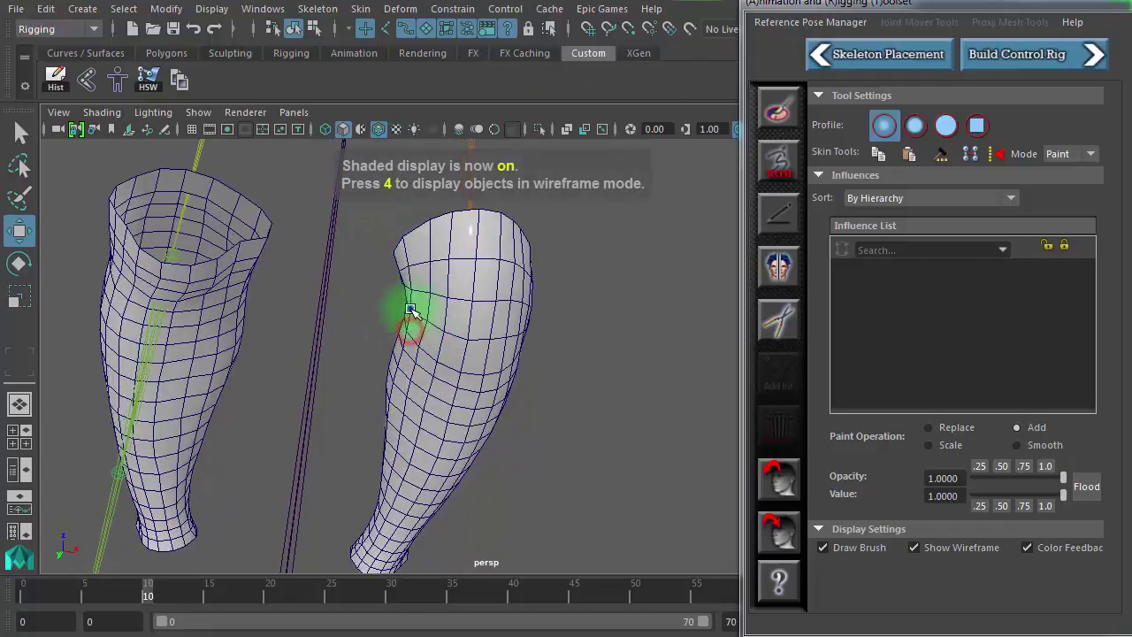
pyautogui.scroll(5, 411, 310)
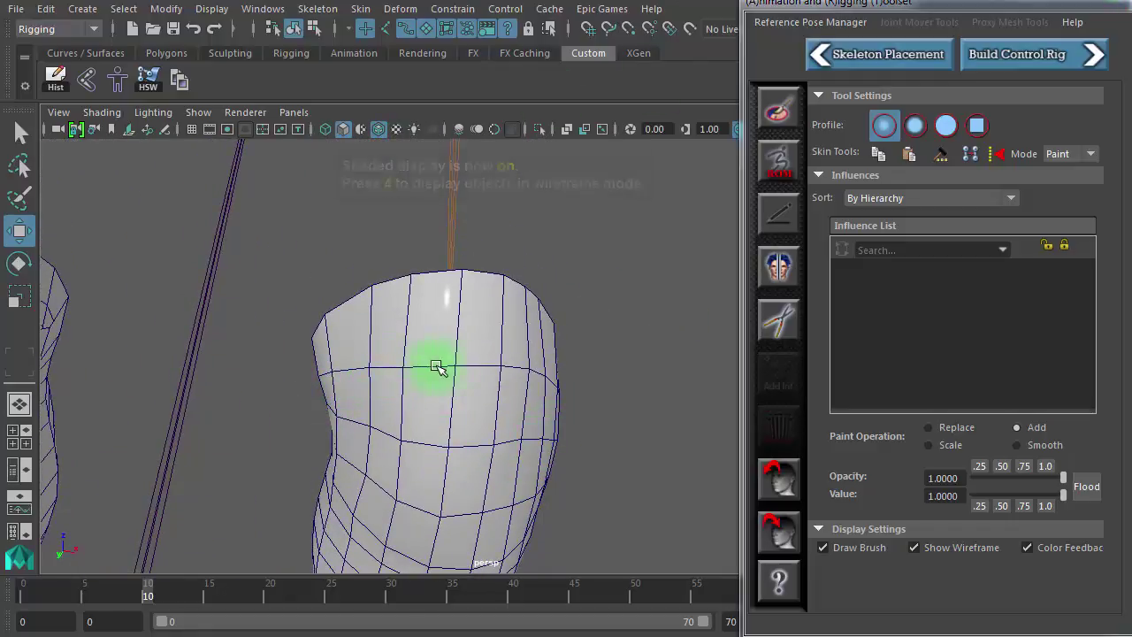
pyautogui.keyDown('alt'); pyautogui.moveTo(553, 368); pyautogui.dragTo(453, 329); pyautogui.keyUp('alt')
pyautogui.moveTo(156, 589); pyautogui.dragTo(133, 599)
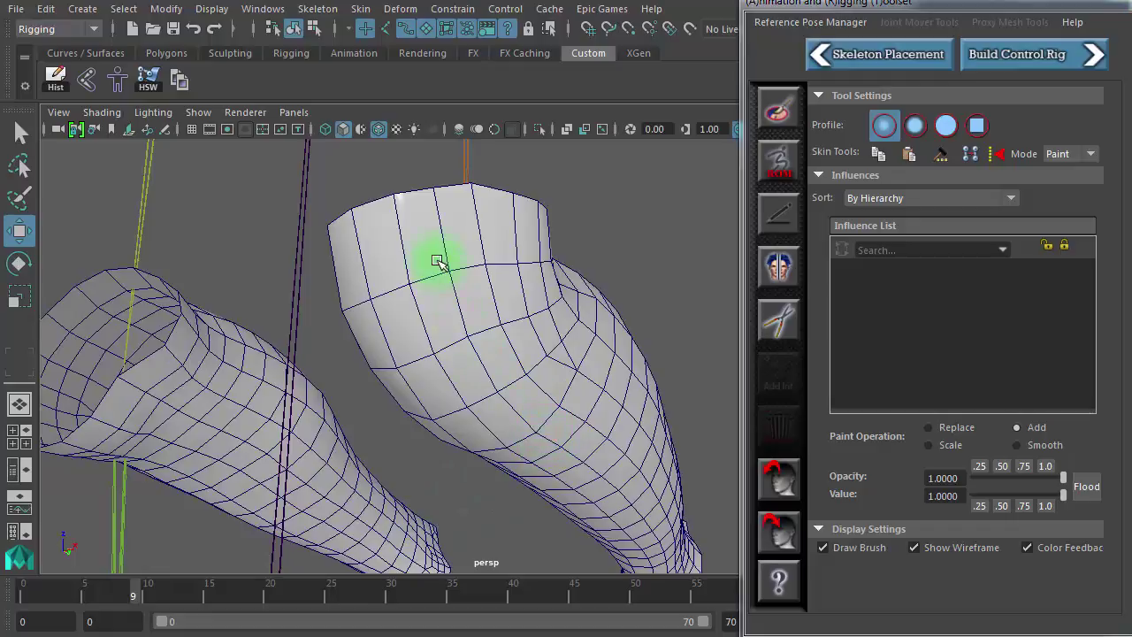
pyautogui.keyDown('alt'); pyautogui.moveTo(418, 369); pyautogui.dragTo(253, 440); pyautogui.keyUp('alt')
pyautogui.keyDown('alt'); pyautogui.moveTo(645, 381); pyautogui.dragTo(526, 399); pyautogui.keyUp('alt')
pyautogui.moveTo(189, 597); pyautogui.dragTo(67, 610)
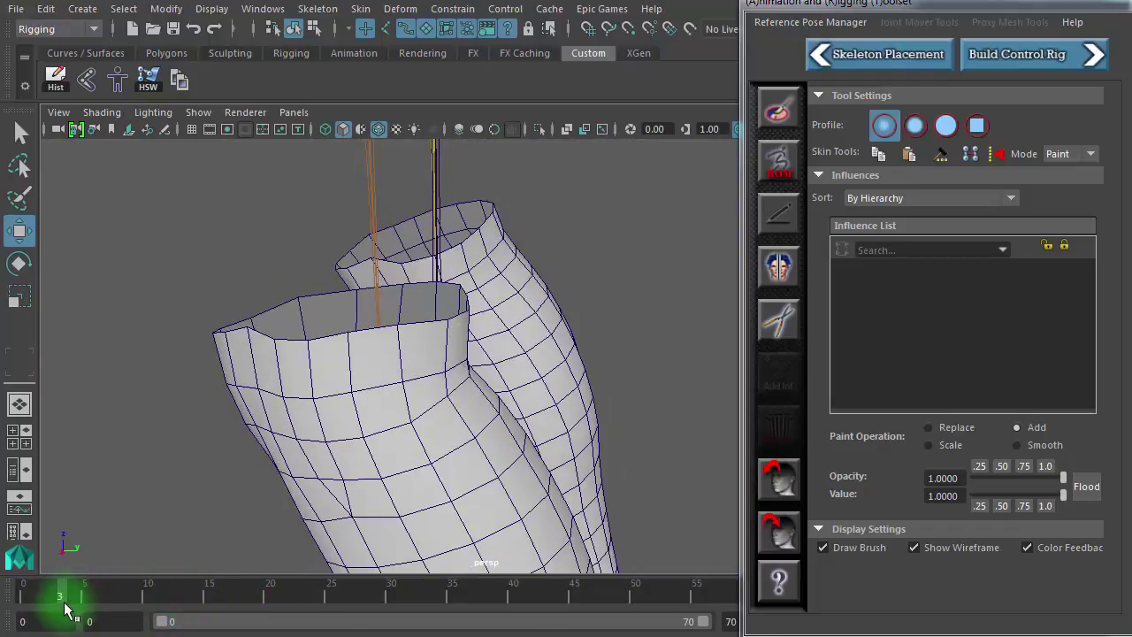
pyautogui.keyDown('alt'); pyautogui.moveTo(433, 485); pyautogui.dragTo(443, 470); pyautogui.keyUp('alt')
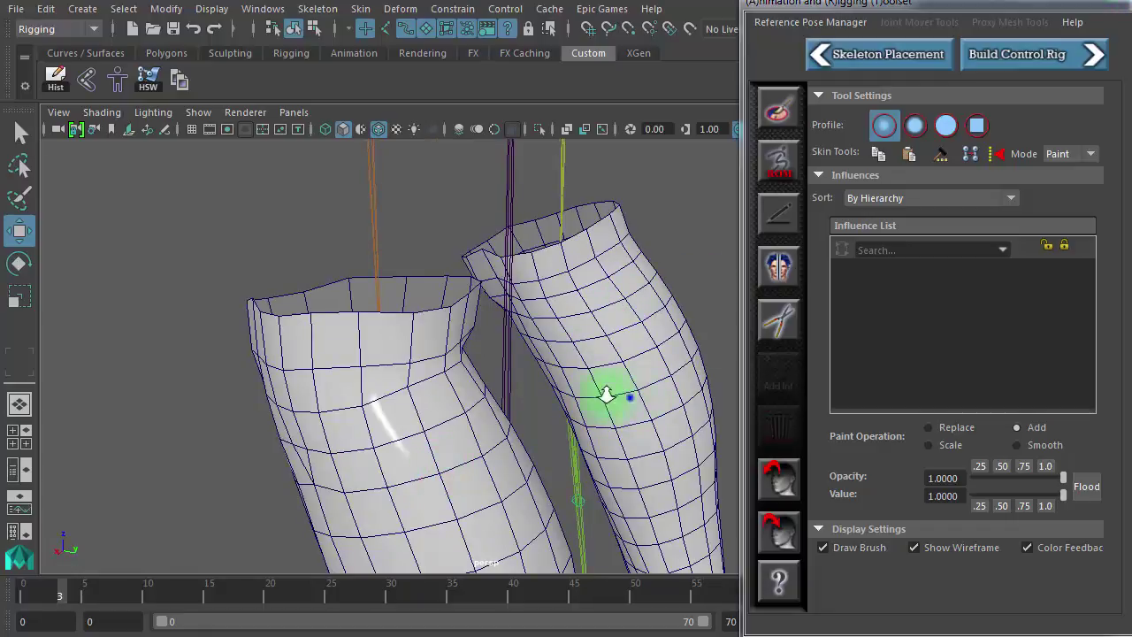
# Select all faces of the right lower leg on the jambes mesh and convert the selection to vertices.
pyautogui.keyDown('alt'); pyautogui.moveTo(607, 396); pyautogui.dragTo(438, 376, button='right'); pyautogui.keyUp('alt')
pyautogui.moveTo(551, 356); pyautogui.dragTo(675, 332, button='right')
pyautogui.click(561, 374)
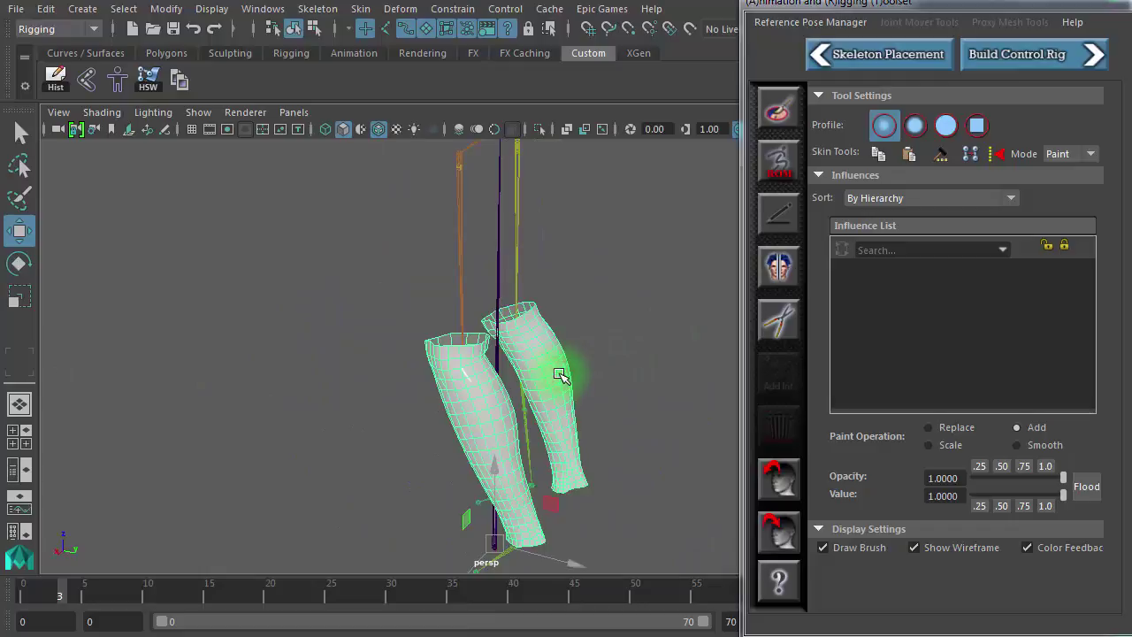
pyautogui.rightClick(560, 375)
pyautogui.moveTo(560, 374); pyautogui.dragTo(564, 402, button='right')
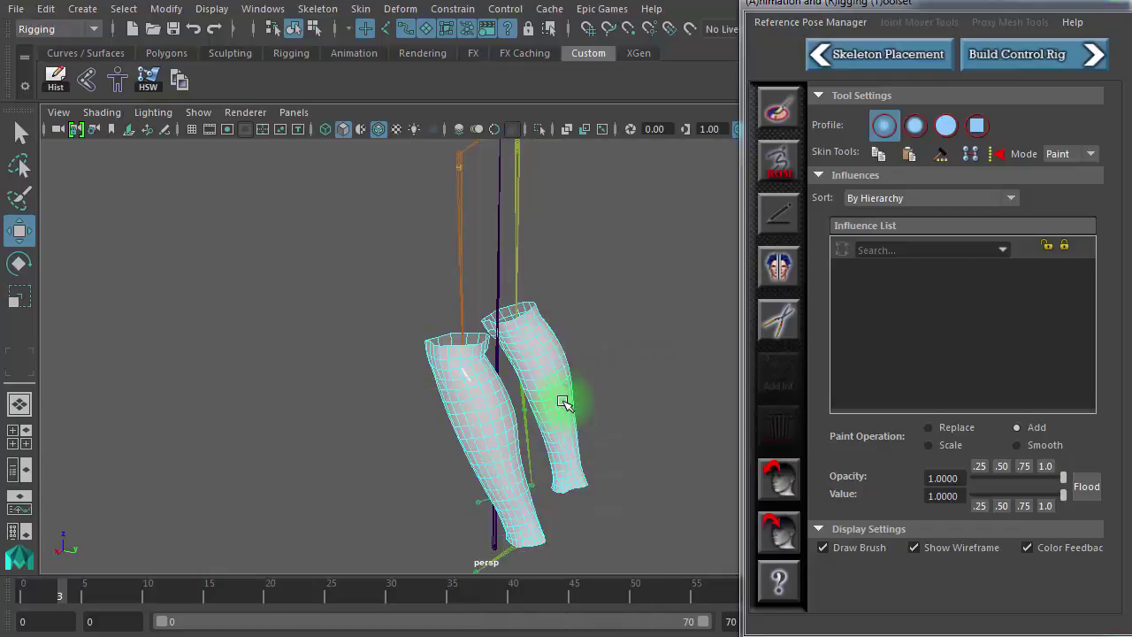
pyautogui.doubleClick(563, 389)
pyautogui.hotkey('ctrl', 'F9')
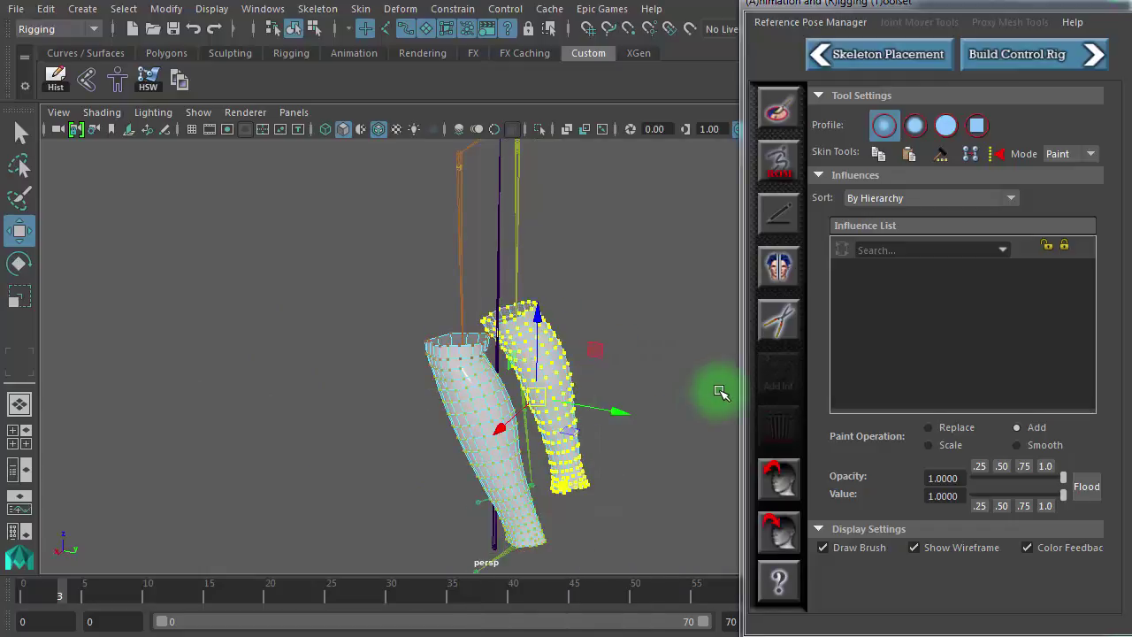
# Flood the right leg's vertices with the calf_r influence using Add at opacity and value 1.0, and scrub to frame 15.
pyautogui.click(779, 108)
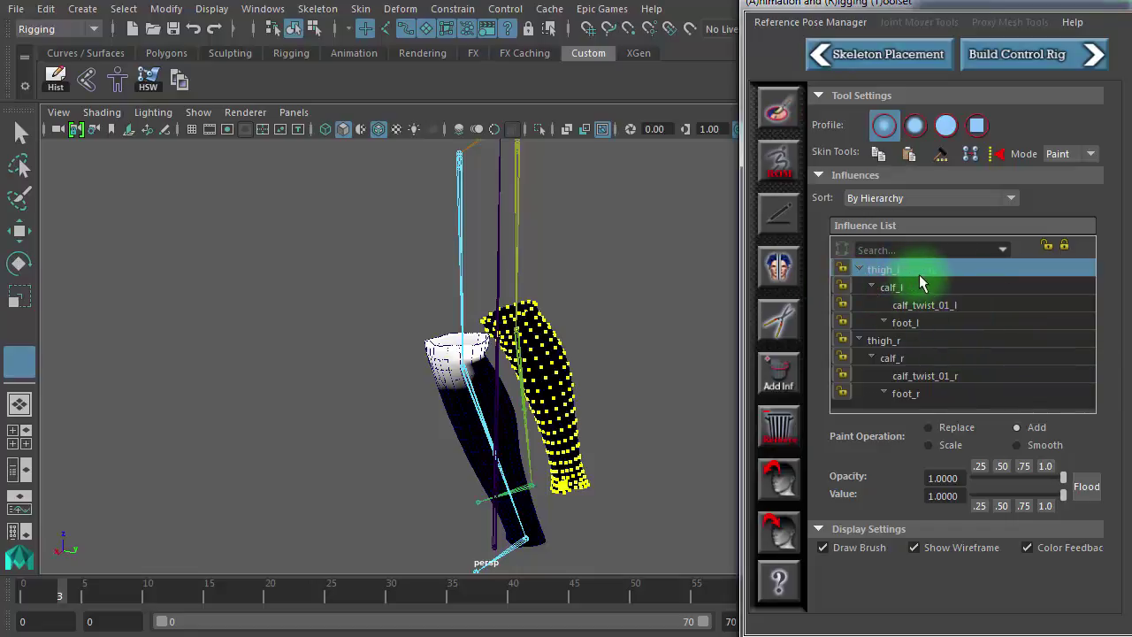
pyautogui.click(918, 357)
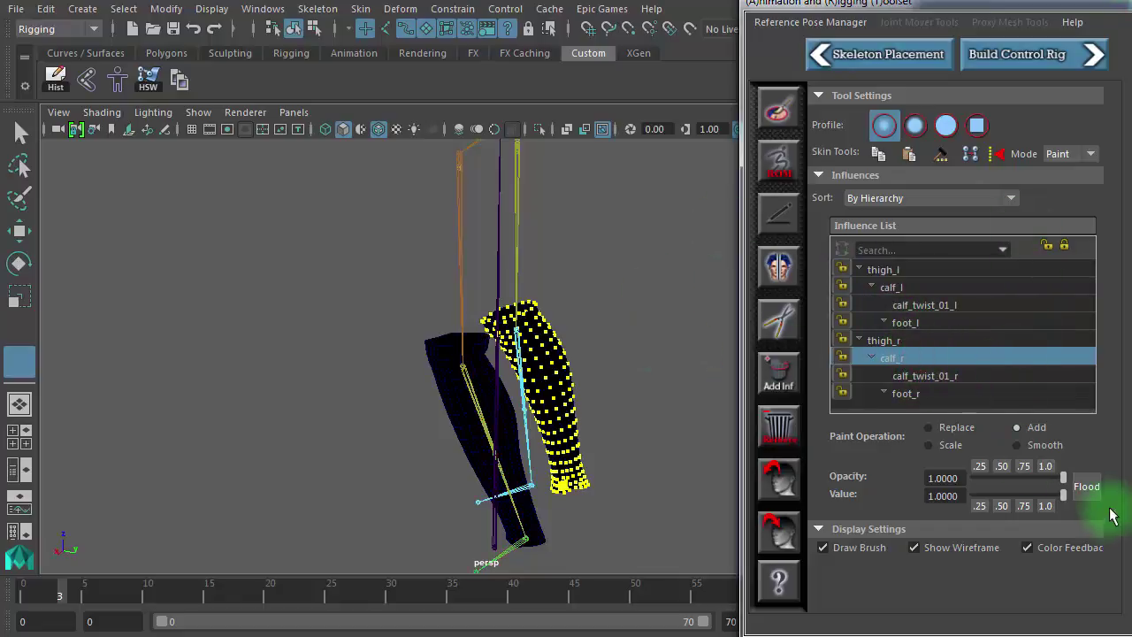
pyautogui.click(1095, 490)
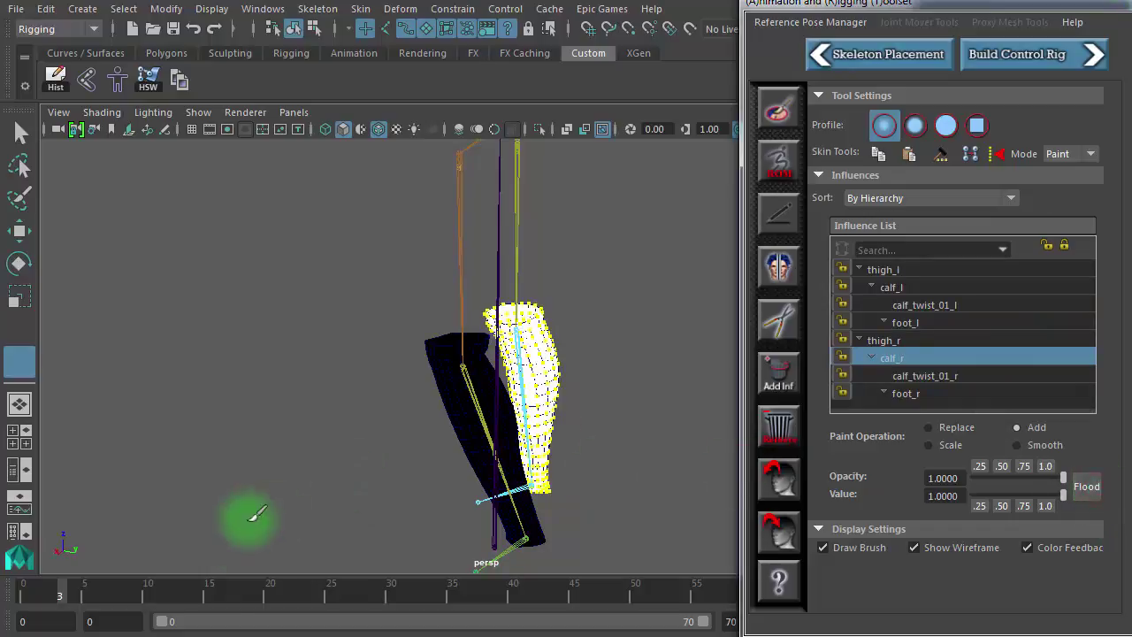
pyautogui.moveTo(226, 591)
pyautogui.mouseDown()
pyautogui.moveTo(416, 608)
pyautogui.moveTo(215, 596)
pyautogui.mouseUp()
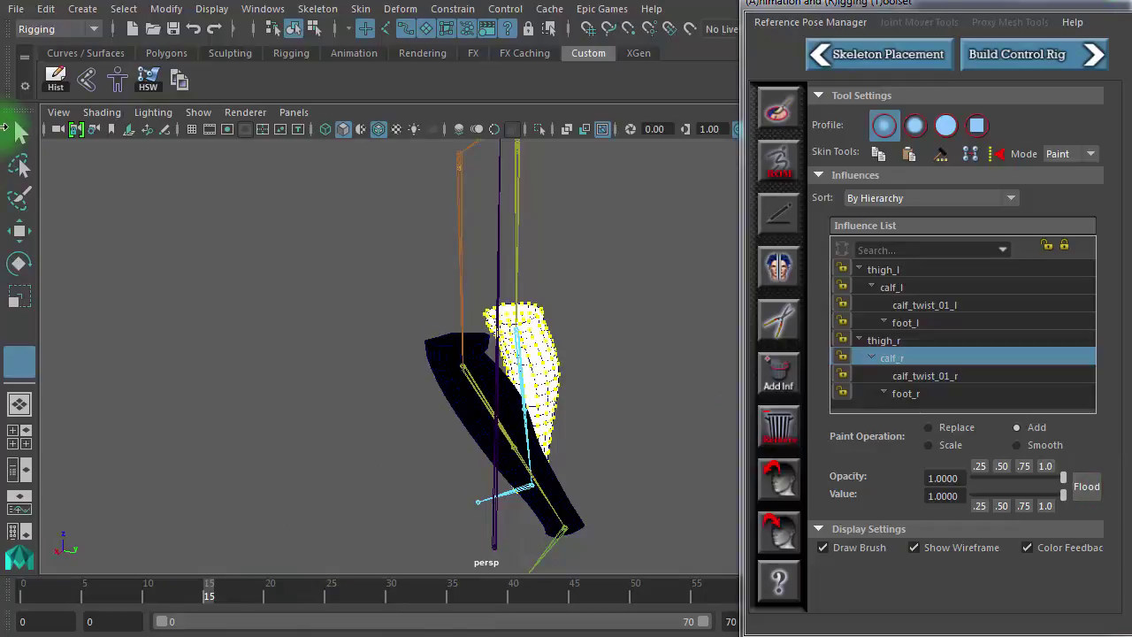
# Turn off joint x-ray, select the whole jambes mesh and display its thigh_l weights around the left knee.
pyautogui.click(20, 131)
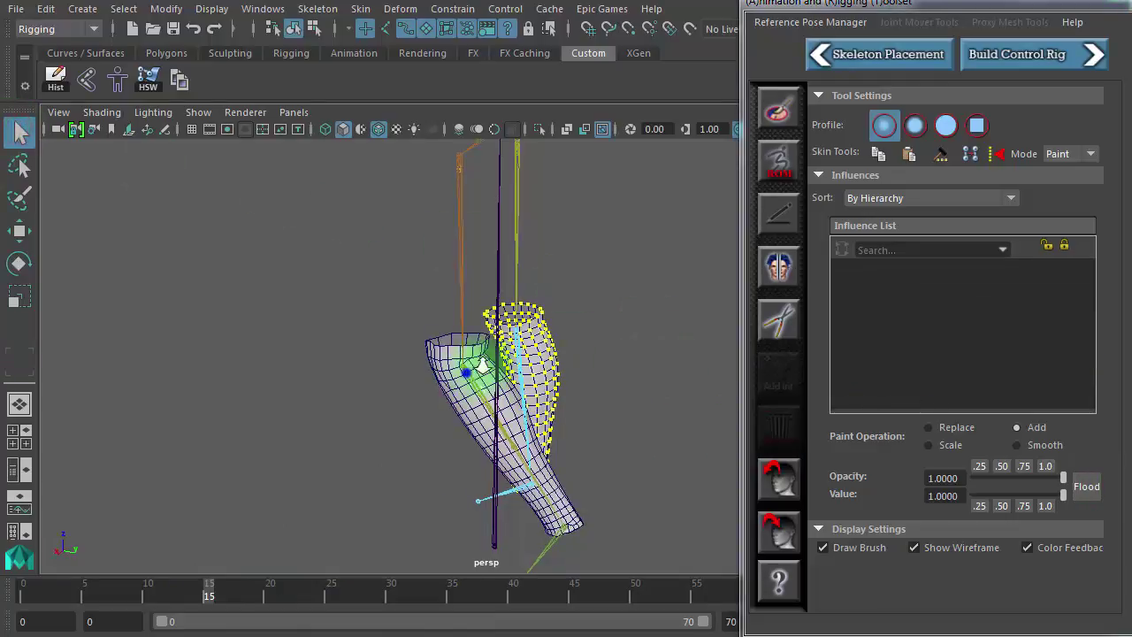
pyautogui.scroll(5, 468, 366)
pyautogui.keyDown('alt'); pyautogui.moveTo(1097, 346); pyautogui.dragTo(1128, 343, button='right'); pyautogui.keyUp('alt')
pyautogui.keyDown('alt'); pyautogui.moveTo(466, 317); pyautogui.dragTo(412, 341, button='middle'); pyautogui.keyUp('alt')
pyautogui.keyDown('alt'); pyautogui.moveTo(402, 328); pyautogui.dragTo(412, 301); pyautogui.keyUp('alt')
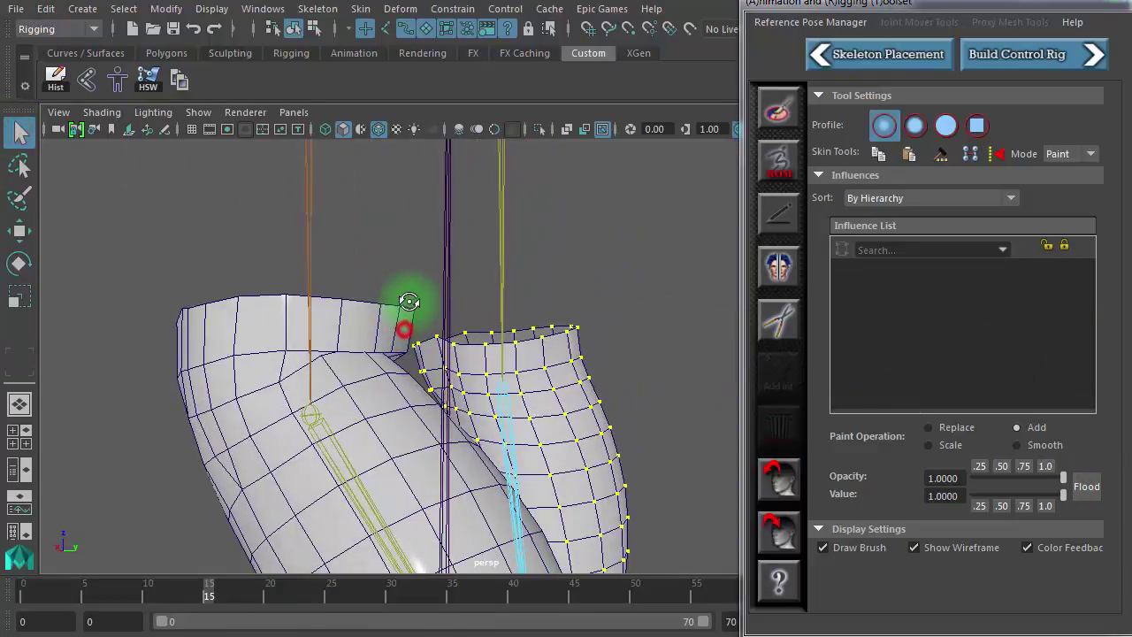
pyautogui.moveTo(353, 319)
pyautogui.keyDown('alt'); pyautogui.mouseDown(button='right')
pyautogui.moveTo(486, 325)
pyautogui.moveTo(527, 361)
pyautogui.mouseUp(button='right'); pyautogui.keyUp('alt')
pyautogui.keyDown('alt'); pyautogui.moveTo(357, 389); pyautogui.dragTo(231, 390, button='right'); pyautogui.keyUp('alt')
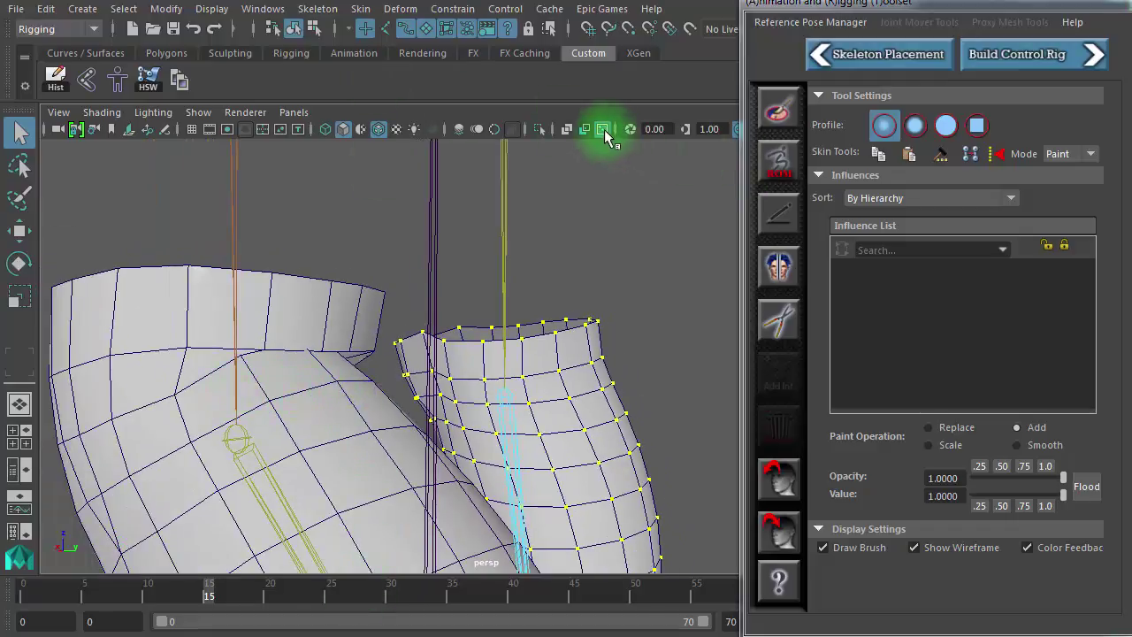
pyautogui.moveTo(340, 286); pyautogui.dragTo(422, 255, button='right')
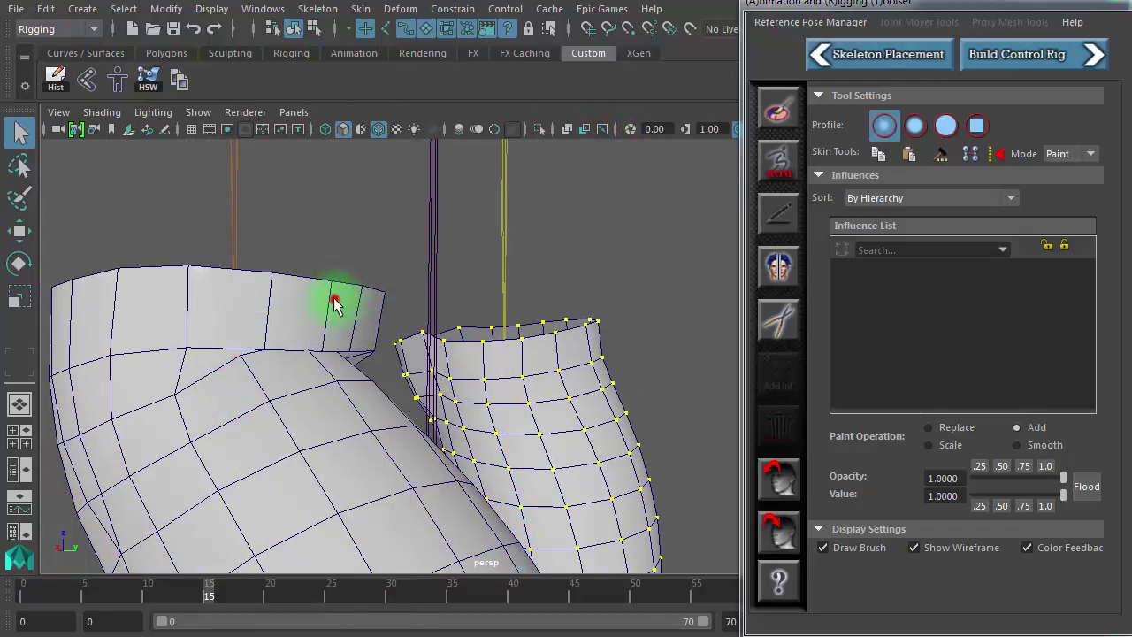
pyautogui.click(780, 129)
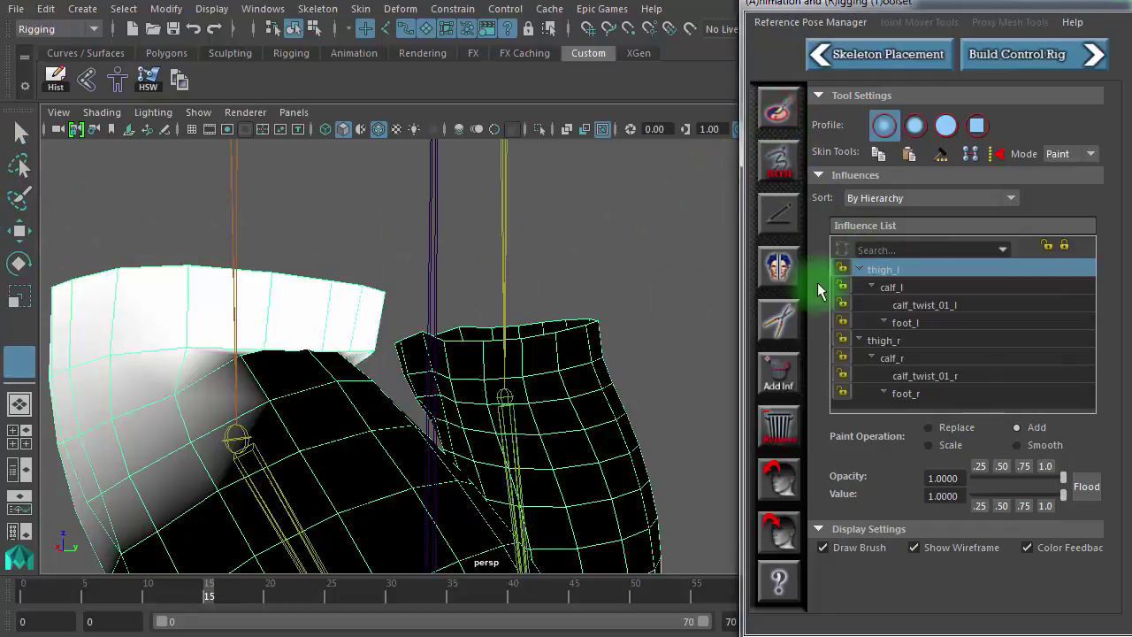
# Go to frame 17, select the edge loop across the left knee as vertices and display the thigh_l weights.
pyautogui.click(21, 129)
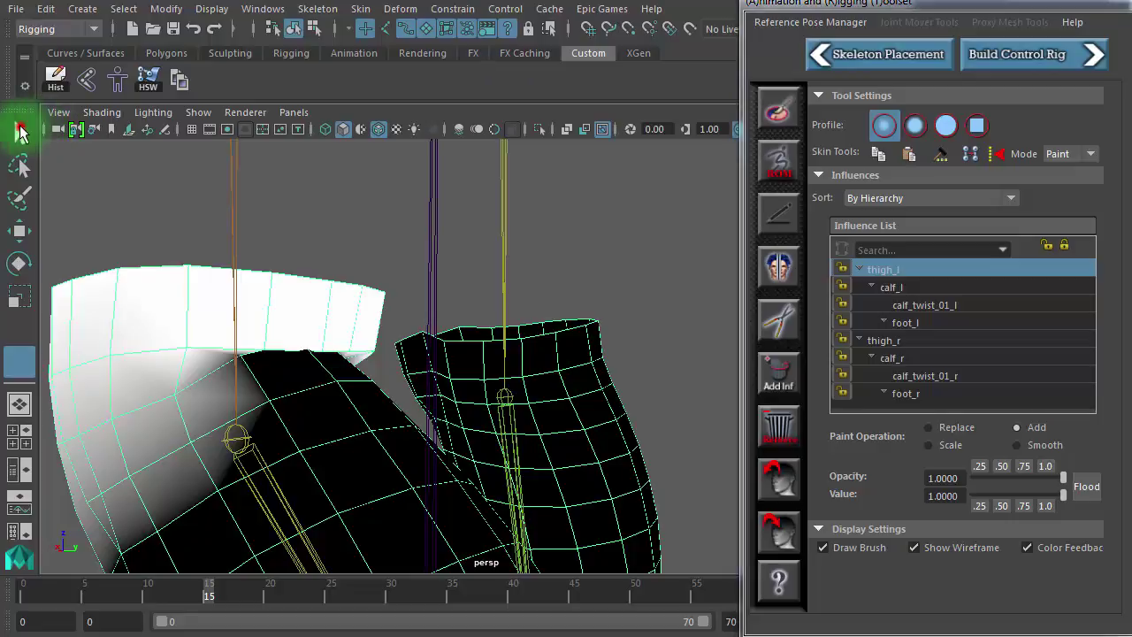
pyautogui.moveTo(286, 593); pyautogui.dragTo(232, 611)
pyautogui.moveTo(269, 404); pyautogui.dragTo(276, 366, button='right')
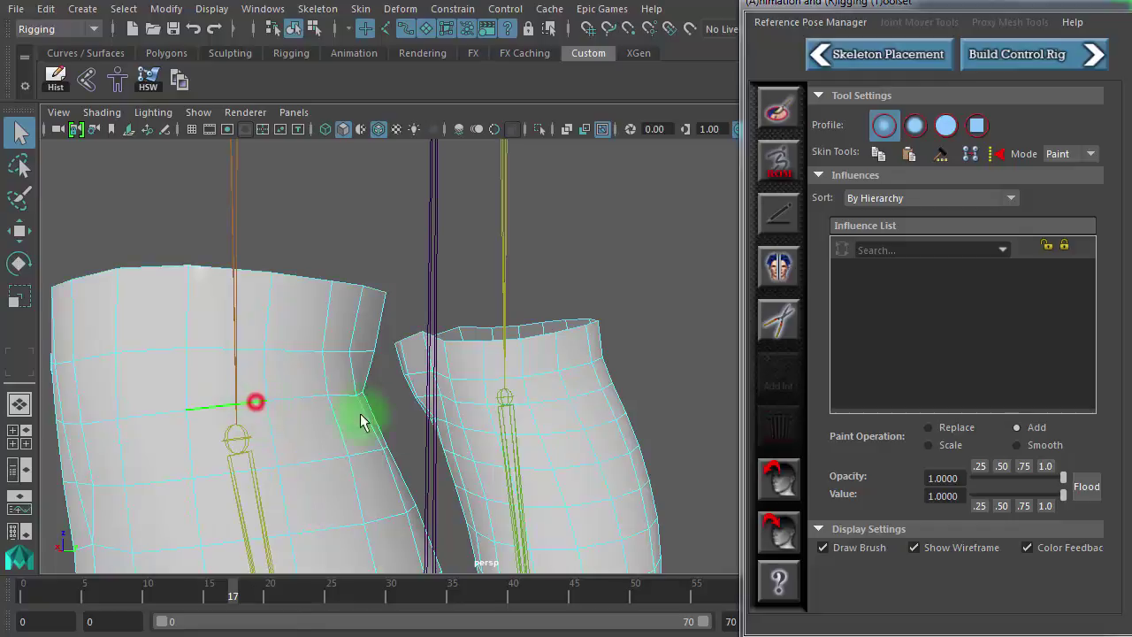
pyautogui.keyDown('alt'); pyautogui.moveTo(361, 422); pyautogui.dragTo(146, 431); pyautogui.keyUp('alt')
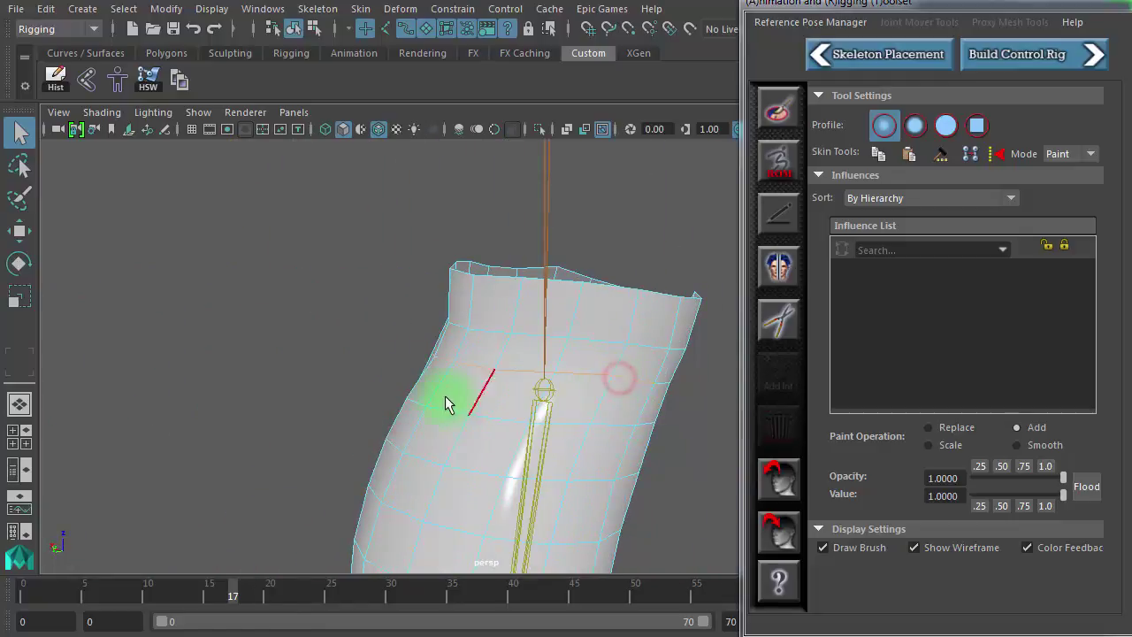
pyautogui.moveTo(446, 404)
pyautogui.keyDown('alt'); pyautogui.mouseDown()
pyautogui.moveTo(663, 409)
pyautogui.moveTo(505, 398)
pyautogui.moveTo(166, 565)
pyautogui.mouseUp(); pyautogui.keyUp('alt')
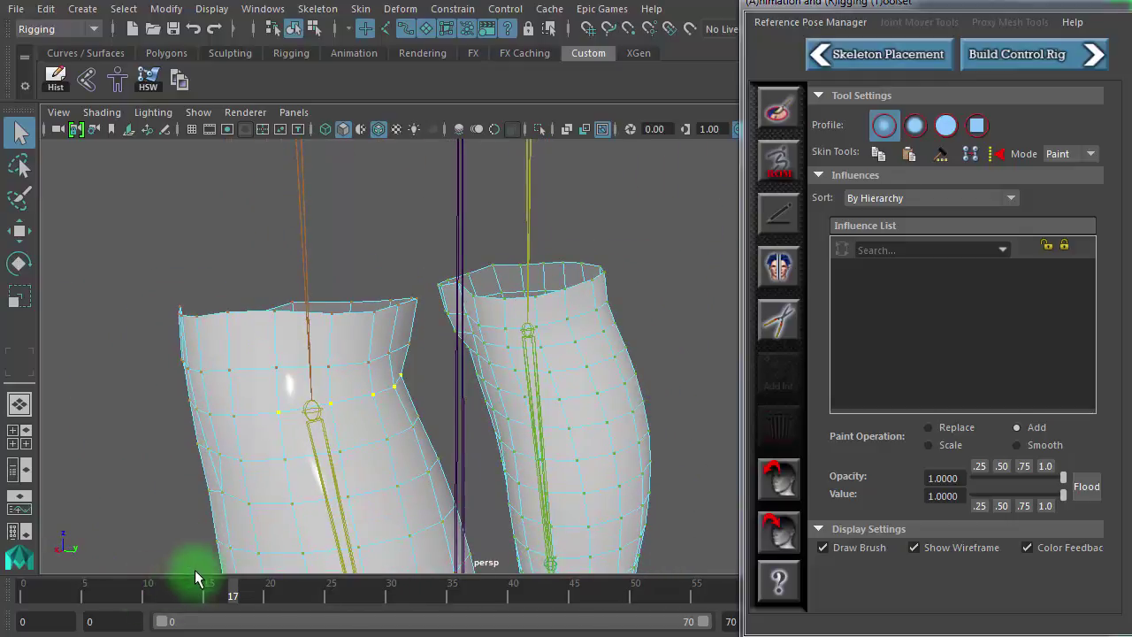
pyautogui.click(398, 507)
pyautogui.click(782, 163)
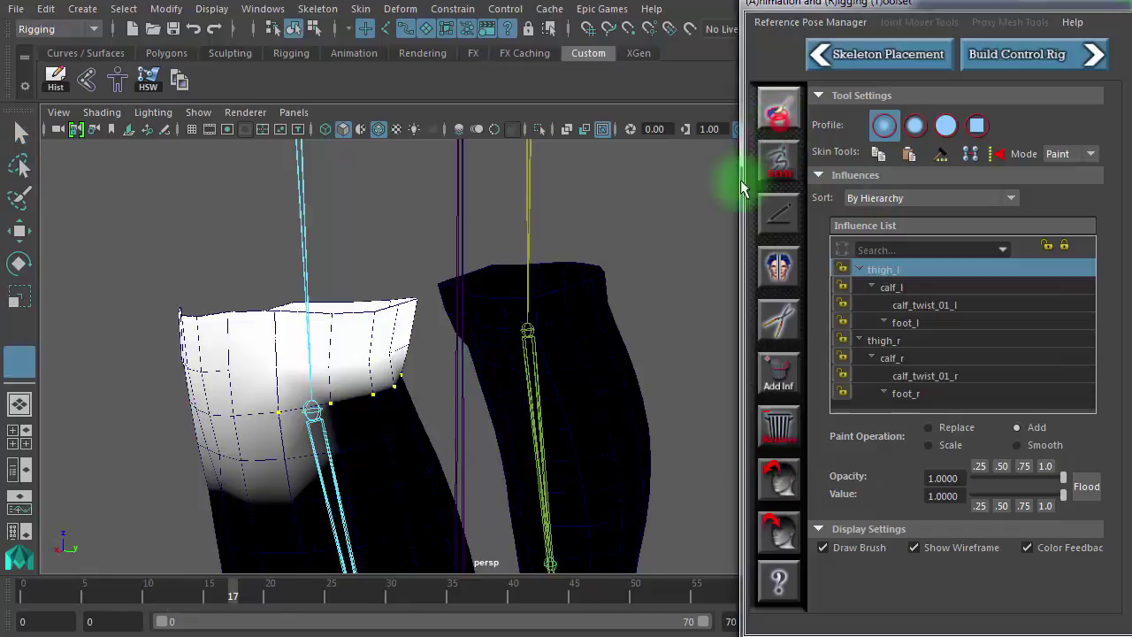
# Scrub the knee bend to frame 5 and then frame 3, examining the thigh_l weights at the fold up close.
pyautogui.moveTo(129, 591)
pyautogui.mouseDown()
pyautogui.moveTo(144, 594)
pyautogui.moveTo(23, 593)
pyautogui.moveTo(183, 604)
pyautogui.moveTo(53, 597)
pyautogui.moveTo(84, 597)
pyautogui.mouseUp()
pyautogui.keyDown('alt'); pyautogui.moveTo(445, 452); pyautogui.dragTo(533, 439); pyautogui.keyUp('alt')
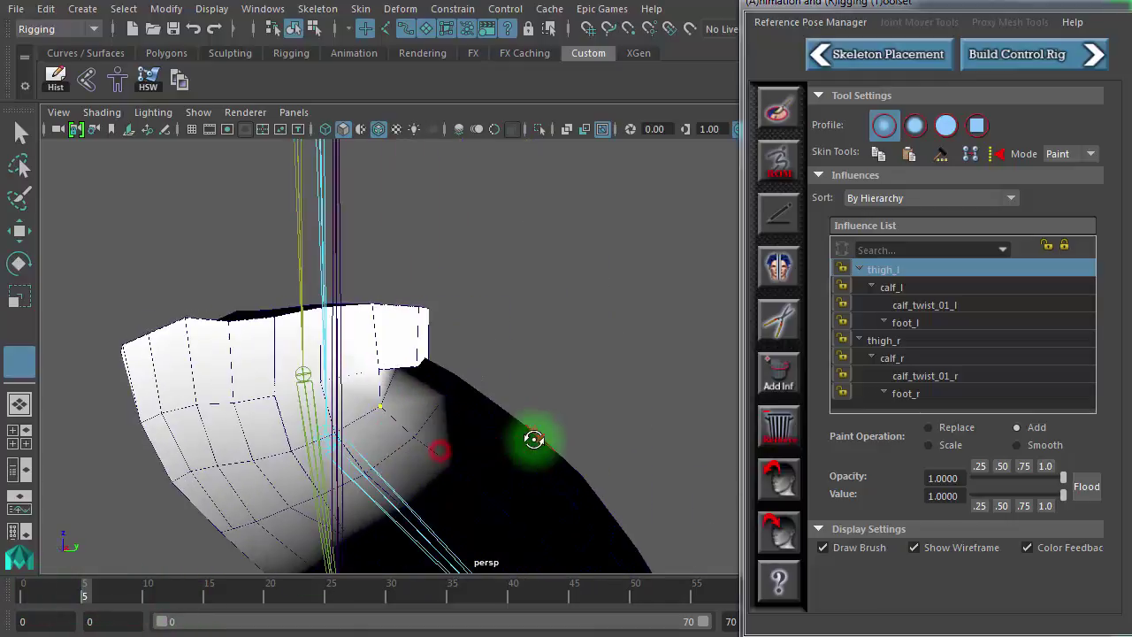
pyautogui.keyDown('alt'); pyautogui.moveTo(462, 439); pyautogui.dragTo(690, 438, button='right'); pyautogui.keyUp('alt')
pyautogui.keyDown('alt'); pyautogui.moveTo(670, 422); pyautogui.dragTo(681, 382, button='middle'); pyautogui.keyUp('alt')
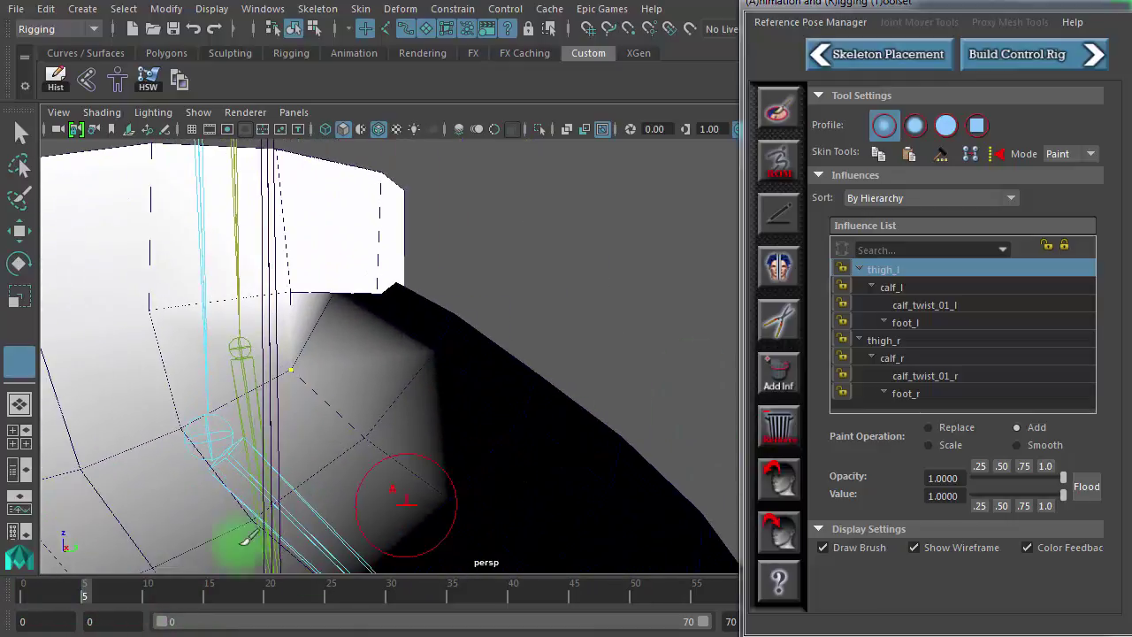
pyautogui.moveTo(101, 587); pyautogui.dragTo(70, 598)
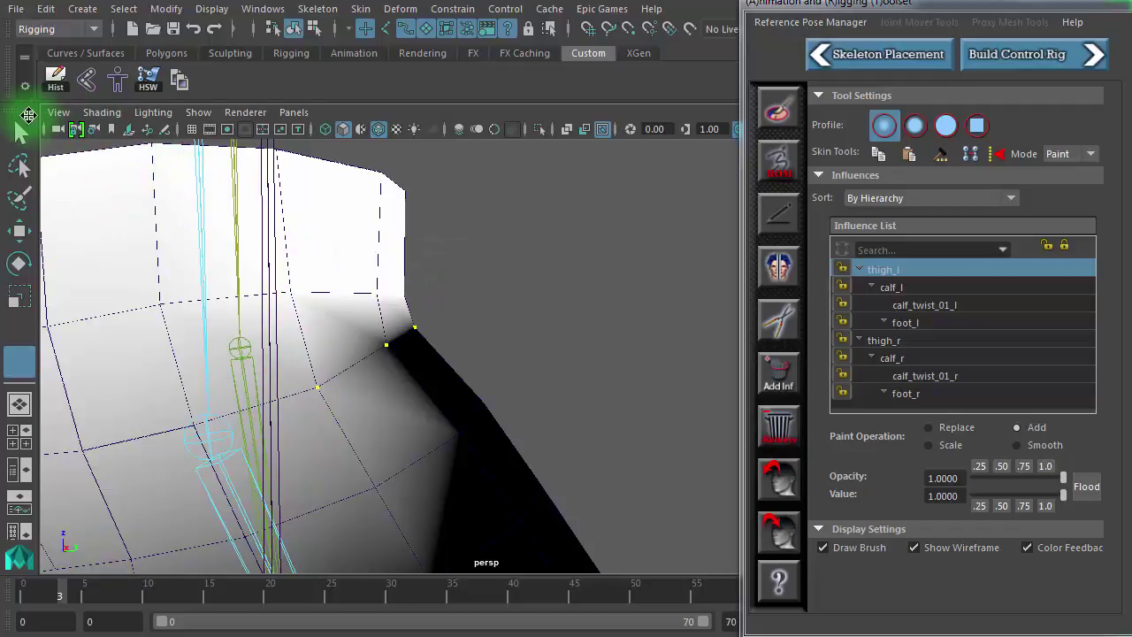
# Reselect the whole jambes mesh with joint x-ray off and examine its thigh_l weights from several angles.
pyautogui.click(19, 131)
pyautogui.keyDown('alt'); pyautogui.moveTo(526, 271); pyautogui.dragTo(472, 283); pyautogui.keyUp('alt')
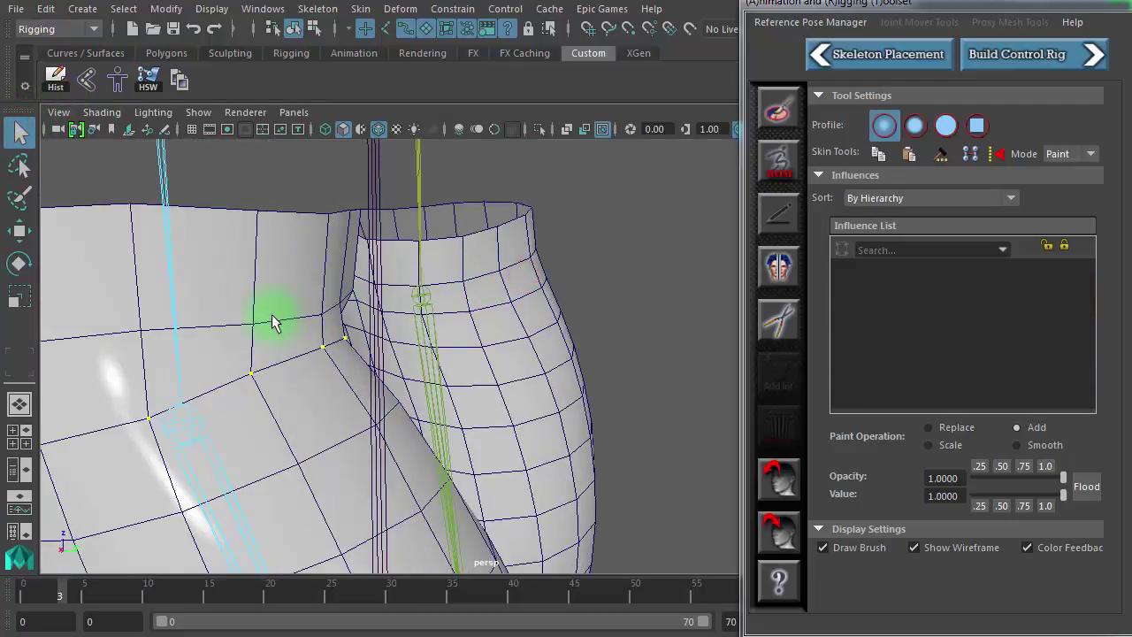
pyautogui.click(278, 285)
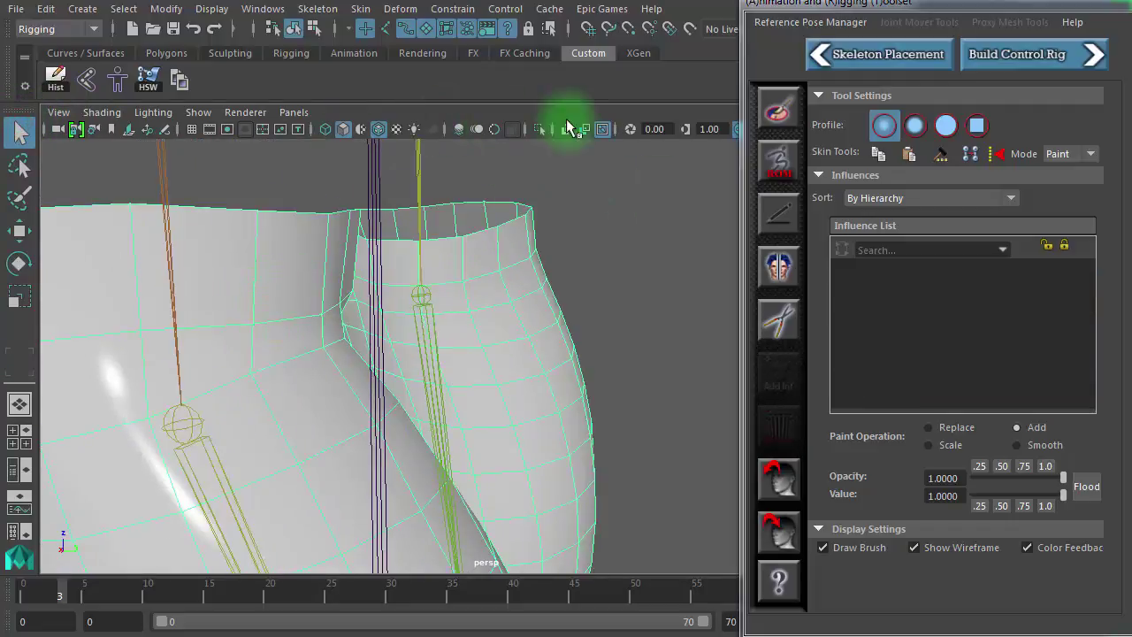
pyautogui.click(605, 129)
pyautogui.click(779, 109)
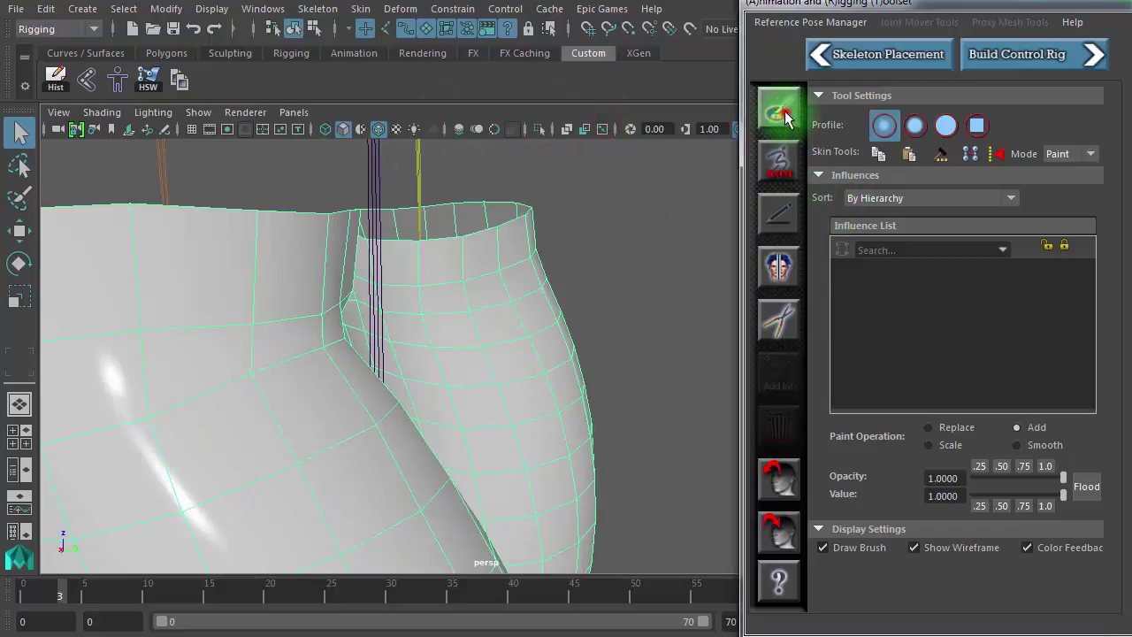
pyautogui.click(601, 129)
pyautogui.keyDown('alt'); pyautogui.moveTo(525, 245); pyautogui.dragTo(349, 268); pyautogui.keyUp('alt')
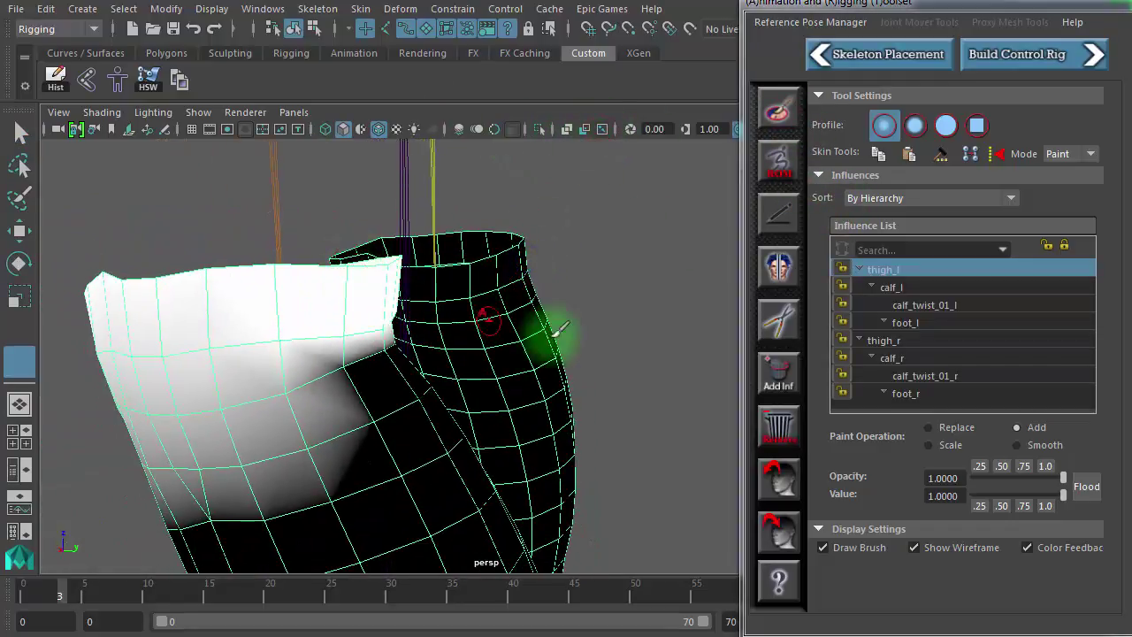
pyautogui.moveTo(519, 366)
pyautogui.keyDown('alt'); pyautogui.mouseDown()
pyautogui.moveTo(374, 374)
pyautogui.moveTo(321, 361)
pyautogui.moveTo(379, 373)
pyautogui.mouseUp(); pyautogui.keyUp('alt')
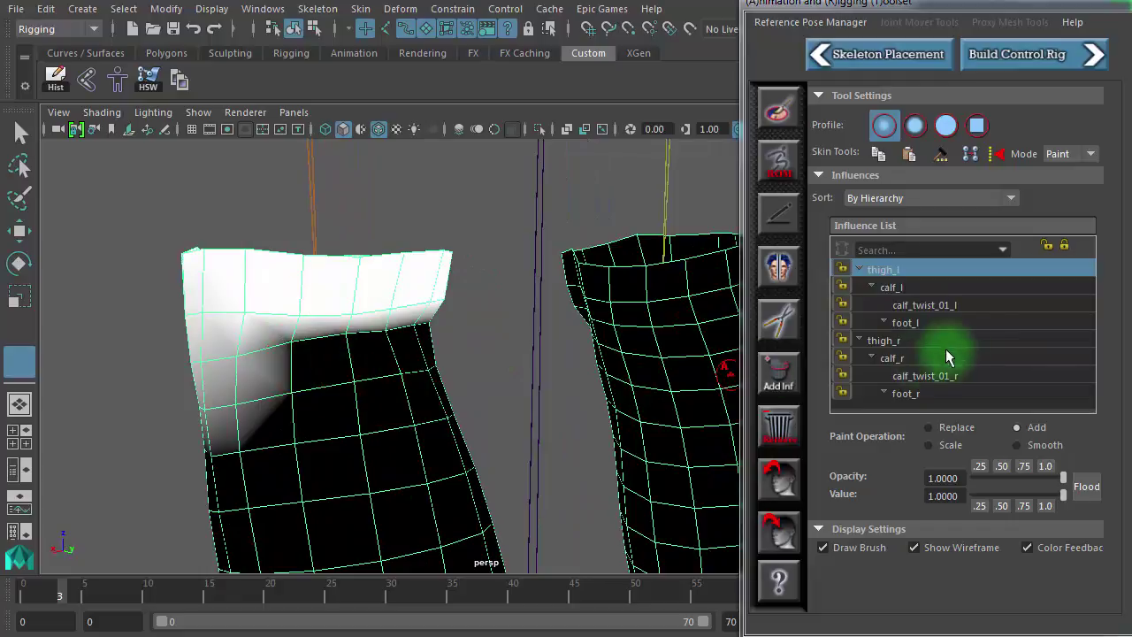
# Lock all influences in the list, leaving only thigh_l and calf_l unlocked.
pyautogui.click(909, 271)
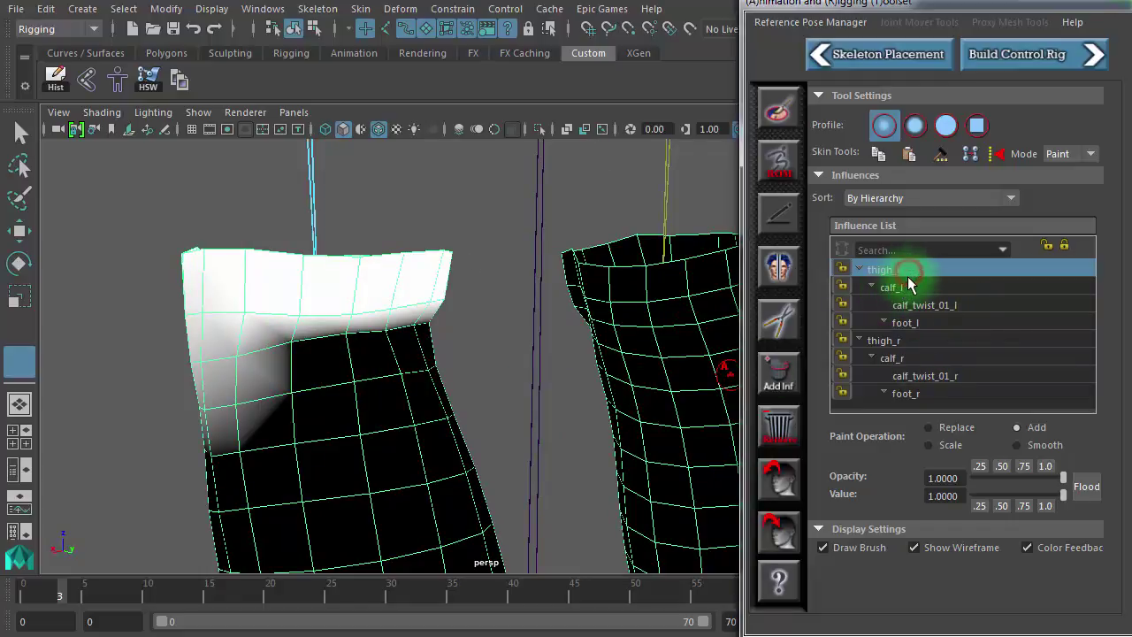
pyautogui.keyDown('shift'); pyautogui.click(905, 392); pyautogui.keyUp('shift')
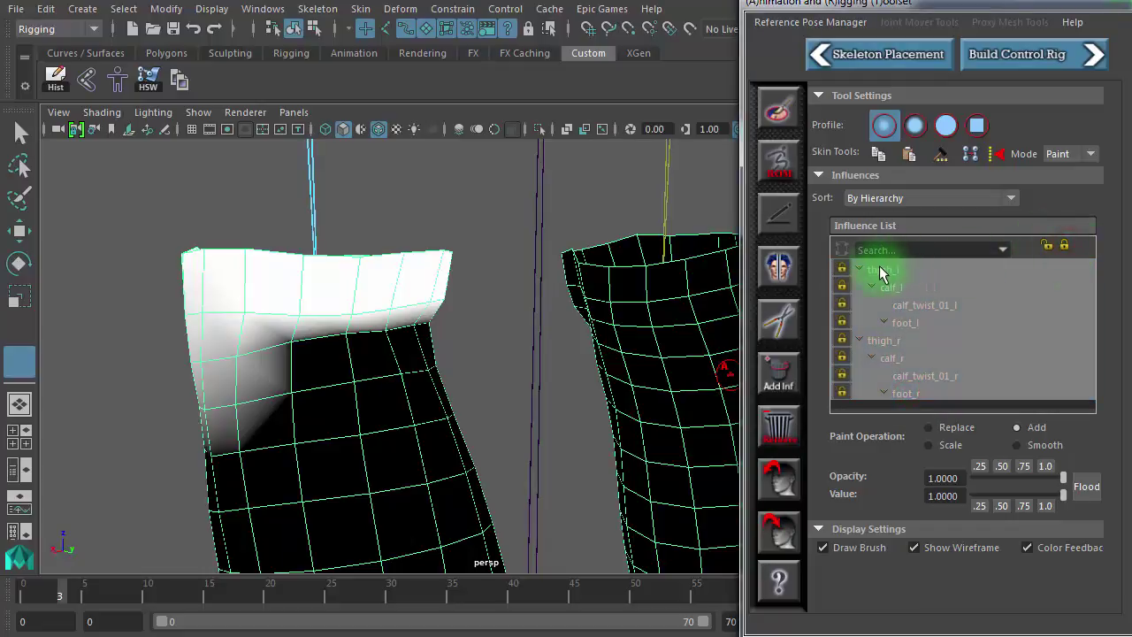
pyautogui.click(840, 270)
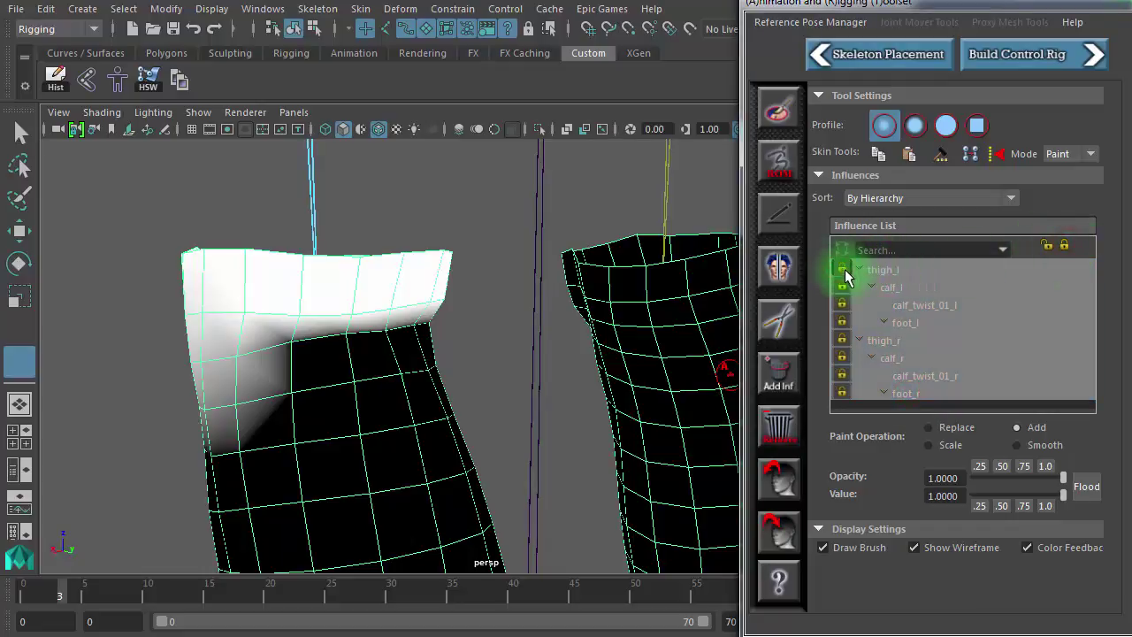
pyautogui.click(842, 289)
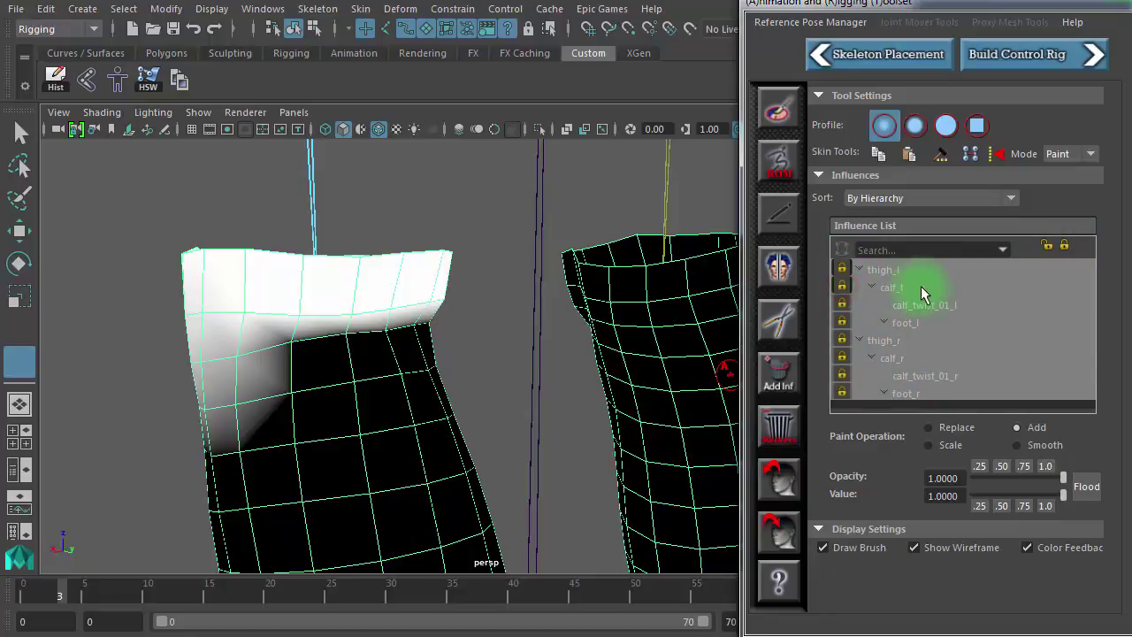
pyautogui.click(1047, 245)
# Paint calf_l weight around the left leg's upper rim using Add with opacity and value at 0.25.
pyautogui.moveTo(320, 374)
pyautogui.keyDown('alt'); pyautogui.mouseDown()
pyautogui.moveTo(321, 342)
pyautogui.moveTo(328, 350)
pyautogui.mouseUp(); pyautogui.keyUp('alt')
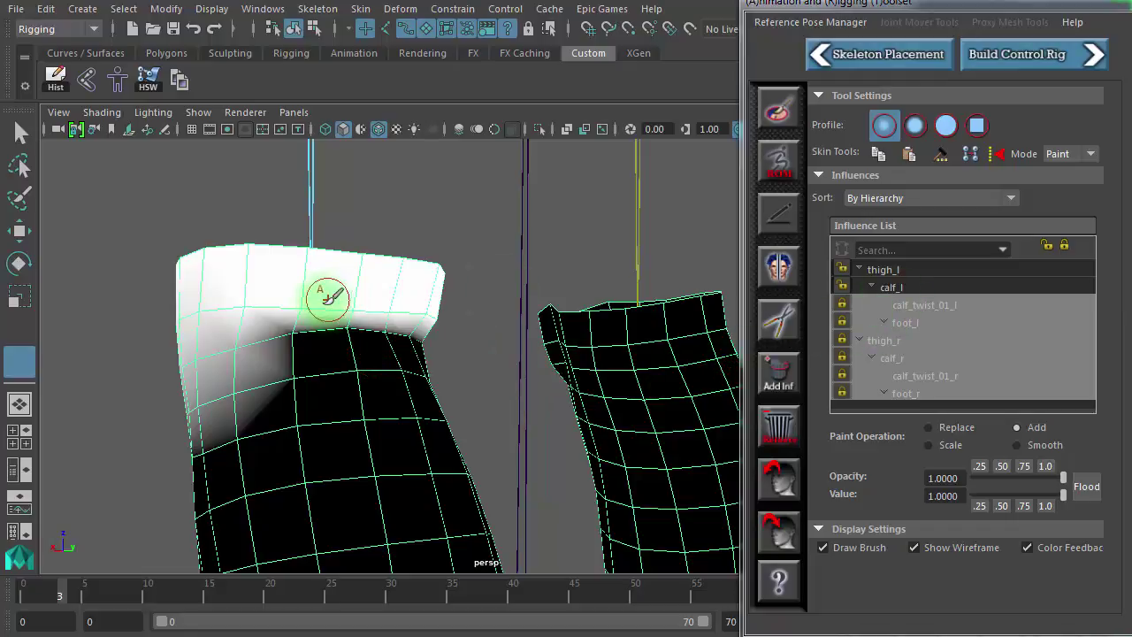
pyautogui.click(892, 285)
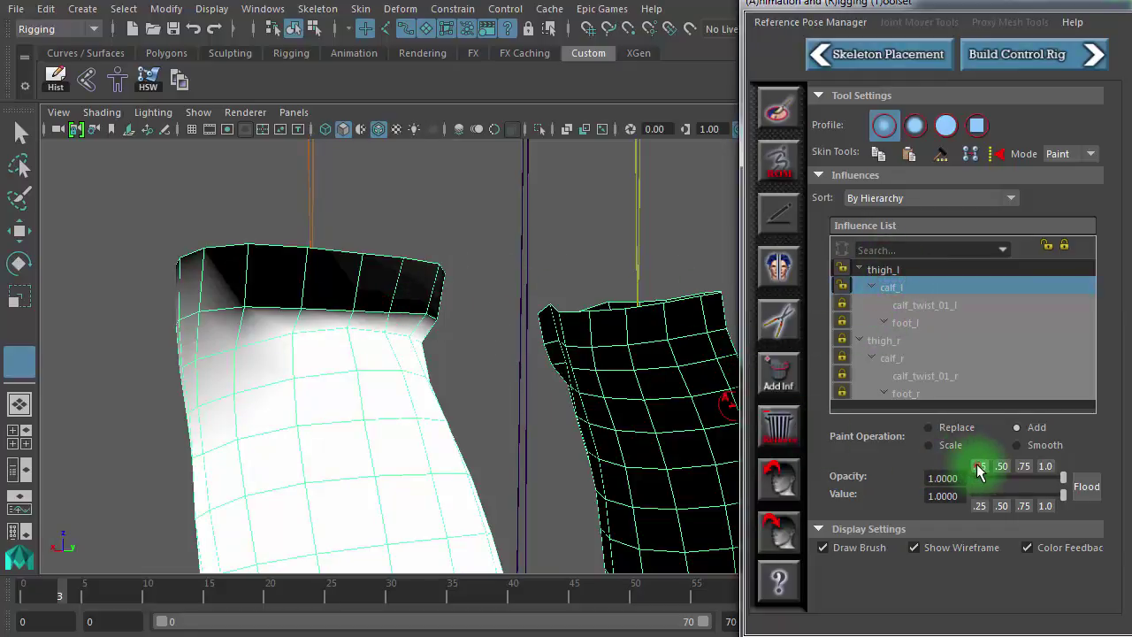
pyautogui.click(980, 506)
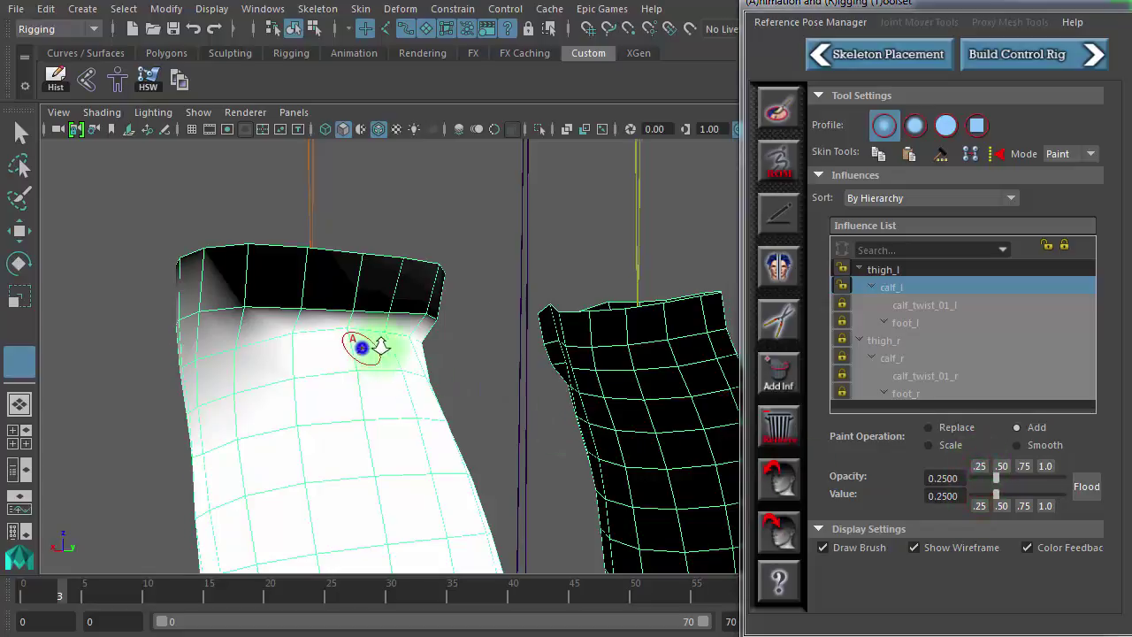
pyautogui.moveTo(366, 348)
pyautogui.keyDown('alt'); pyautogui.mouseDown()
pyautogui.moveTo(316, 323)
pyautogui.moveTo(299, 295)
pyautogui.moveTo(384, 300)
pyautogui.mouseUp(); pyautogui.keyUp('alt')
pyautogui.keyDown('alt'); pyautogui.moveTo(451, 316); pyautogui.dragTo(341, 314); pyautogui.keyUp('alt')
pyautogui.keyDown('alt'); pyautogui.moveTo(381, 313); pyautogui.dragTo(495, 313, button='middle'); pyautogui.keyUp('alt')
pyautogui.moveTo(557, 314); pyautogui.dragTo(532, 307)
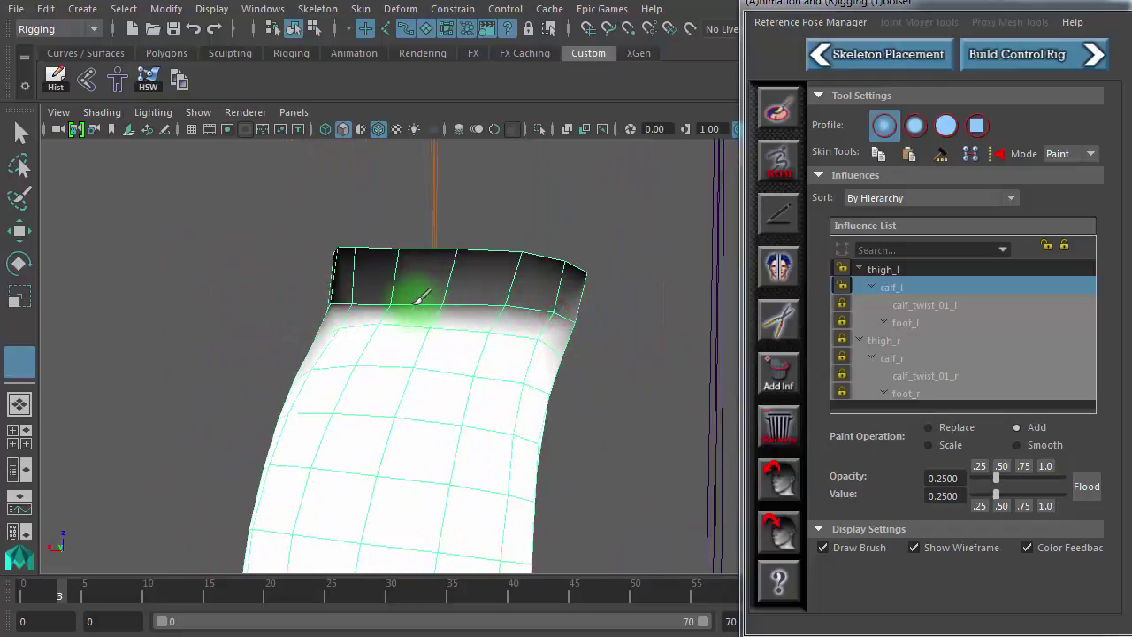
pyautogui.keyDown('alt'); pyautogui.moveTo(329, 296); pyautogui.dragTo(607, 344); pyautogui.keyUp('alt')
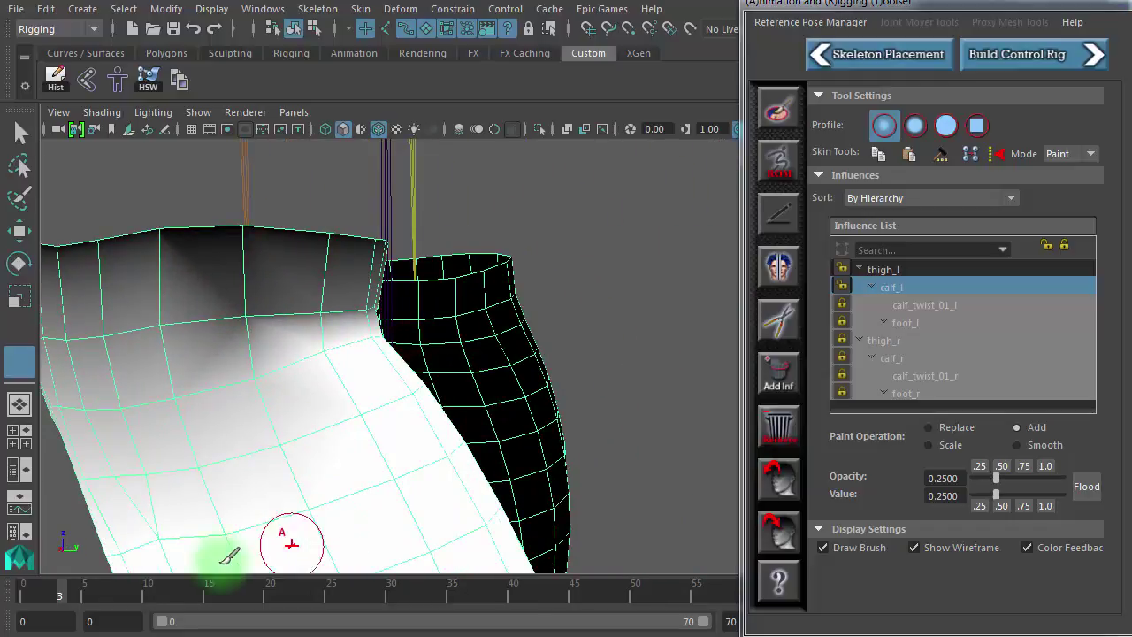
# Scrub the knee bend through frame 5 to frame 11 and examine the painted calf_l weights.
pyautogui.moveTo(74, 599)
pyautogui.mouseDown()
pyautogui.moveTo(121, 594)
pyautogui.moveTo(27, 591)
pyautogui.moveTo(135, 574)
pyautogui.moveTo(83, 575)
pyautogui.mouseUp()
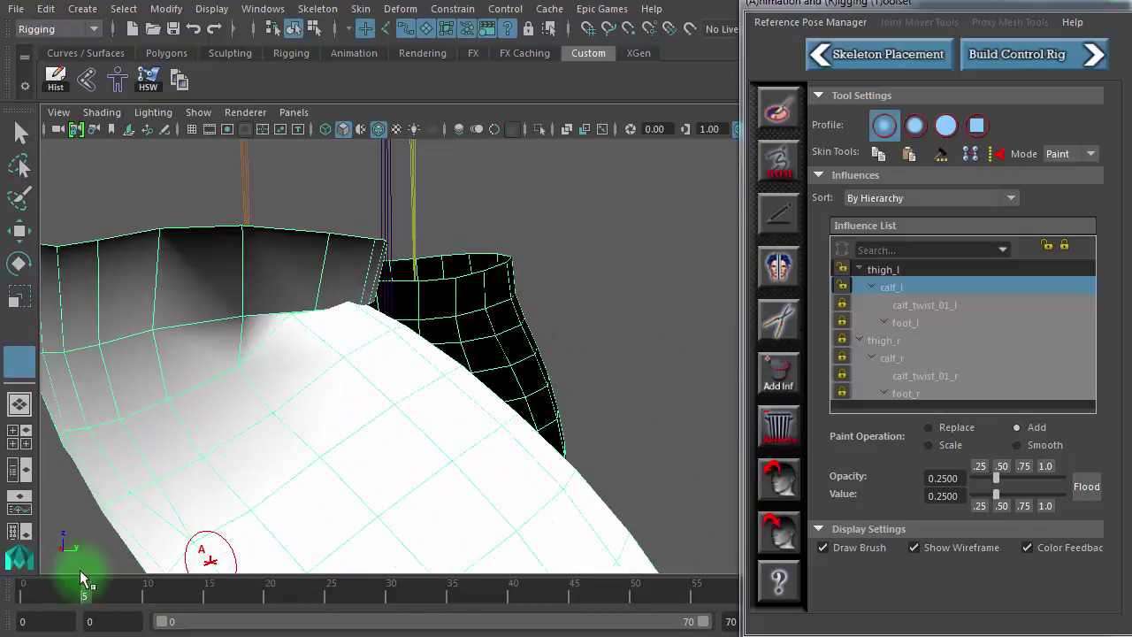
pyautogui.keyDown('alt'); pyautogui.moveTo(197, 537); pyautogui.dragTo(226, 492); pyautogui.keyUp('alt')
pyautogui.moveTo(114, 589); pyautogui.dragTo(159, 592)
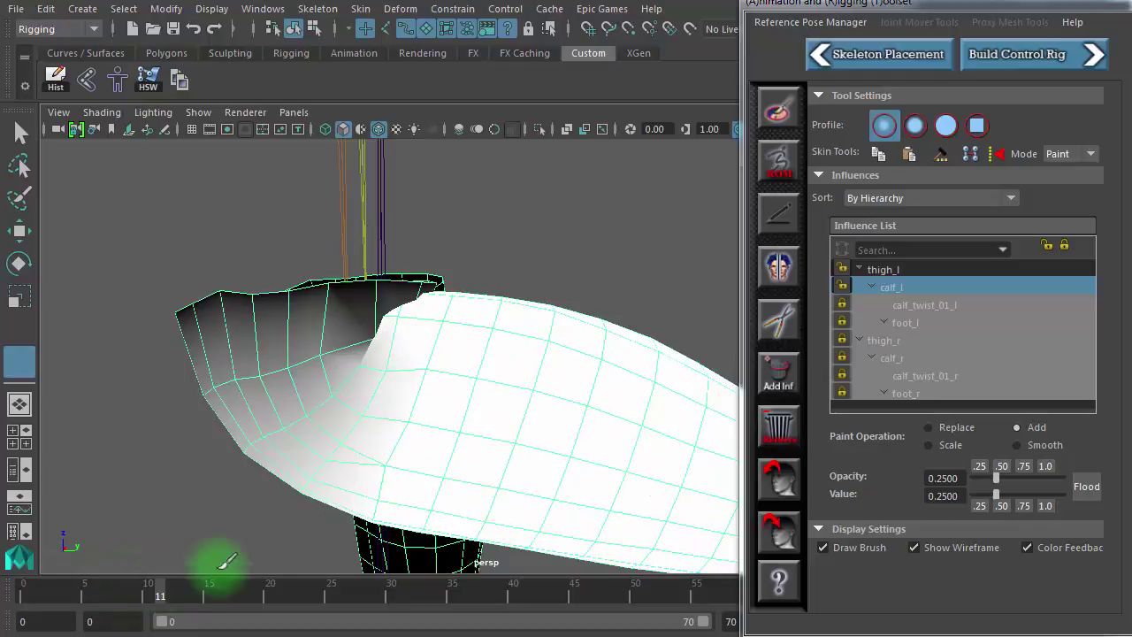
# Exit weight painting, hide the wireframe on shaded to inspect the bent left leg, and reselect the jambes mesh.
pyautogui.click(20, 131)
pyautogui.click(557, 257)
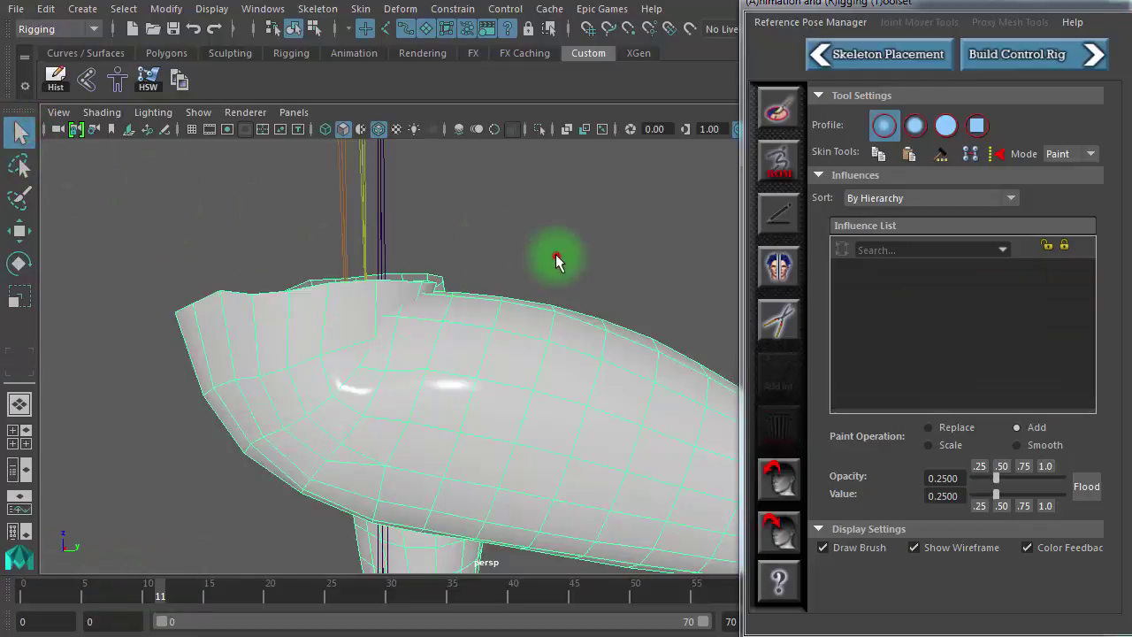
pyautogui.click(379, 130)
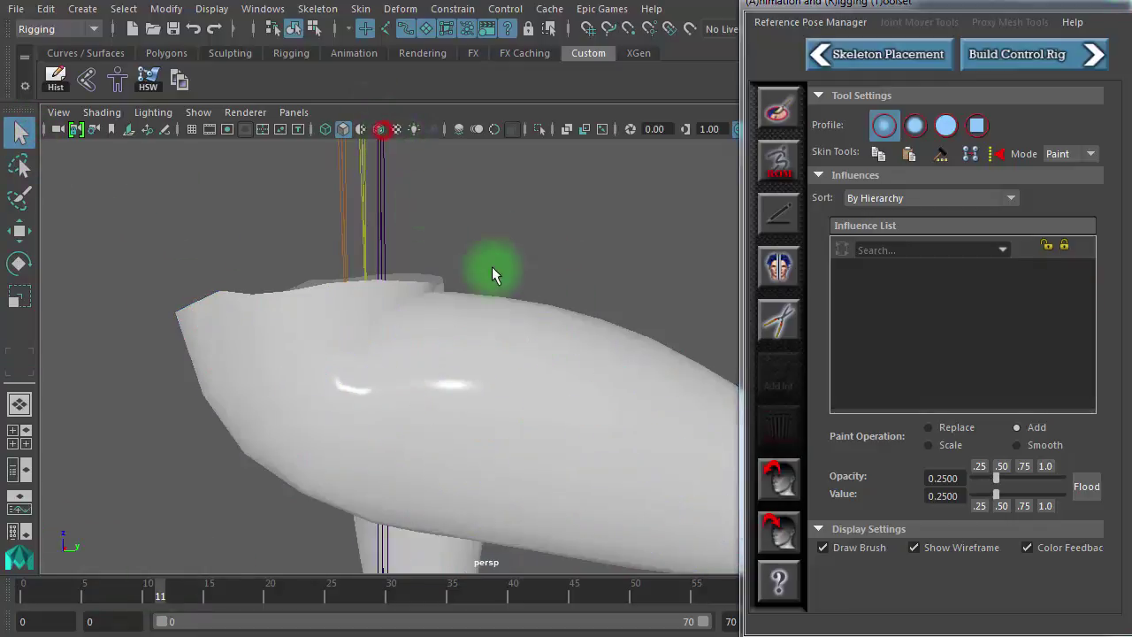
pyautogui.moveTo(535, 345)
pyautogui.keyDown('alt'); pyautogui.mouseDown()
pyautogui.moveTo(577, 399)
pyautogui.moveTo(422, 387)
pyautogui.moveTo(317, 460)
pyautogui.mouseUp(); pyautogui.keyUp('alt')
pyautogui.click(545, 312)
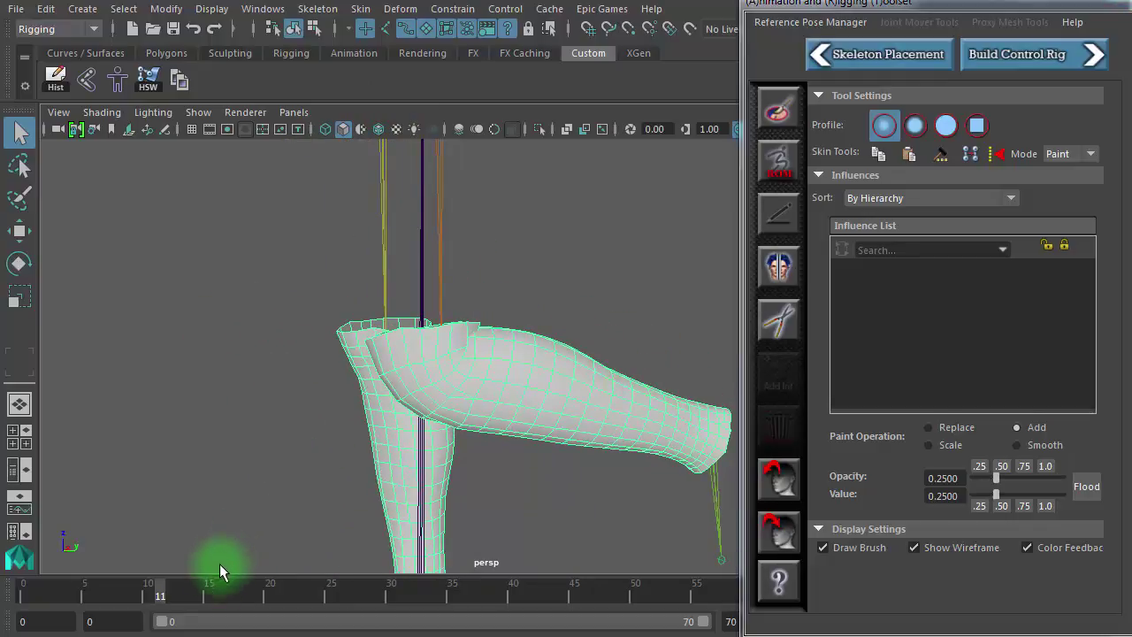
# Scrub the bend to frame 5 and then frame 14, examining the fold behind the left knee up close.
pyautogui.moveTo(217, 592); pyautogui.dragTo(92, 610)
pyautogui.moveTo(318, 386)
pyautogui.keyDown('alt'); pyautogui.mouseDown(button='right')
pyautogui.moveTo(664, 384)
pyautogui.moveTo(392, 382)
pyautogui.moveTo(498, 382)
pyautogui.moveTo(462, 410)
pyautogui.moveTo(474, 408)
pyautogui.mouseUp(button='right'); pyautogui.keyUp('alt')
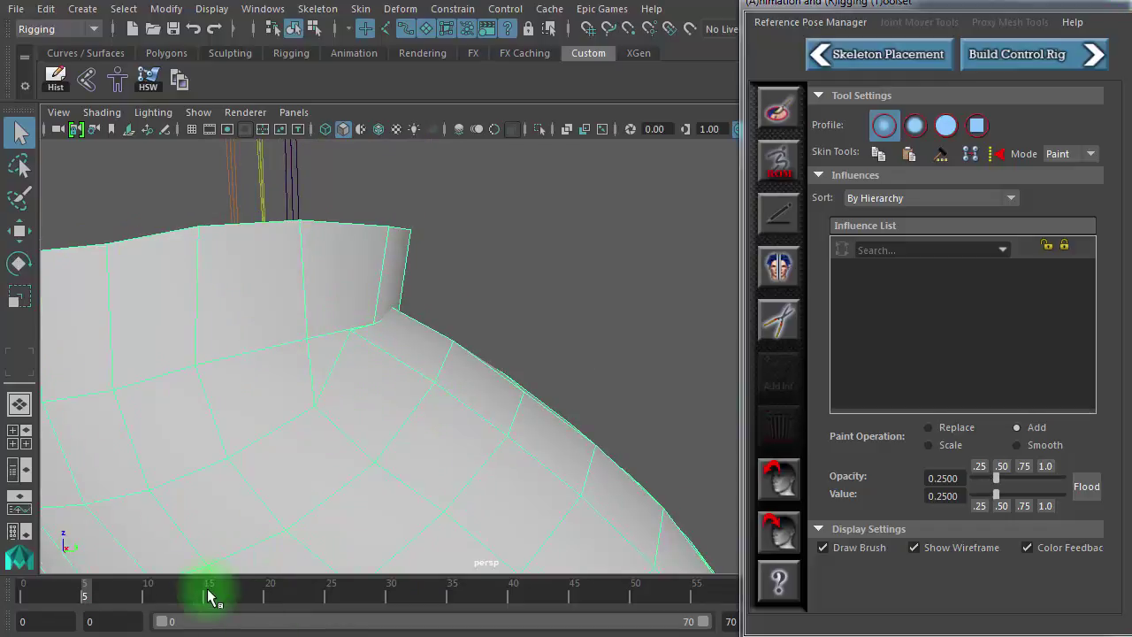
pyautogui.moveTo(207, 597)
pyautogui.mouseDown()
pyautogui.moveTo(157, 599)
pyautogui.moveTo(225, 594)
pyautogui.moveTo(198, 591)
pyautogui.mouseUp()
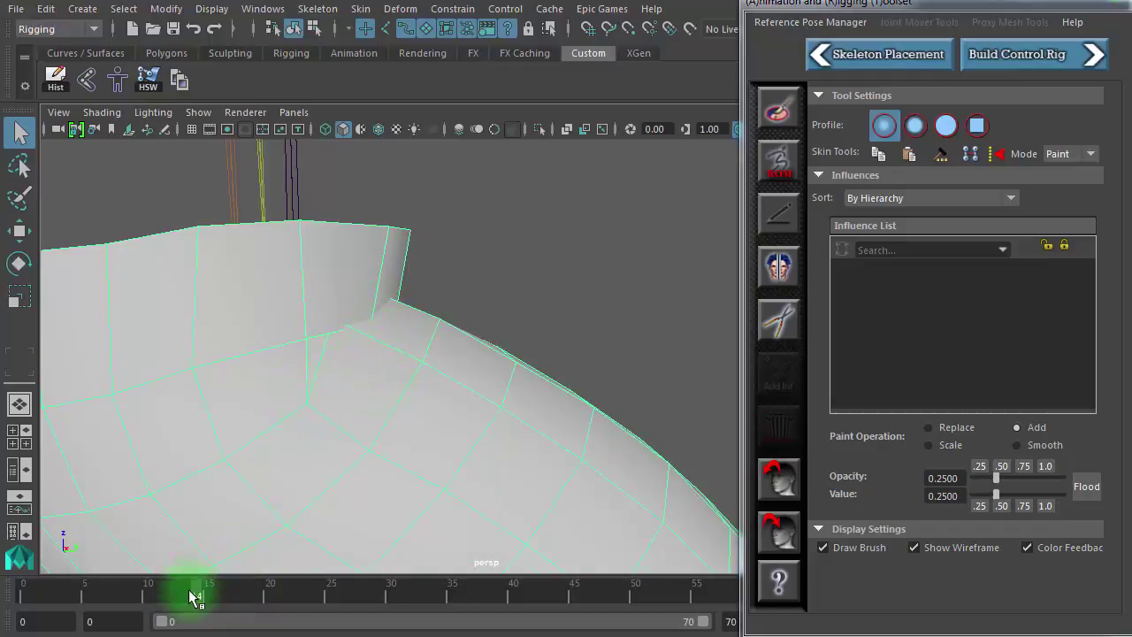
pyautogui.moveTo(194, 597)
pyautogui.mouseDown()
pyautogui.moveTo(147, 602)
pyautogui.moveTo(232, 601)
pyautogui.moveTo(156, 600)
pyautogui.moveTo(195, 602)
pyautogui.mouseUp()
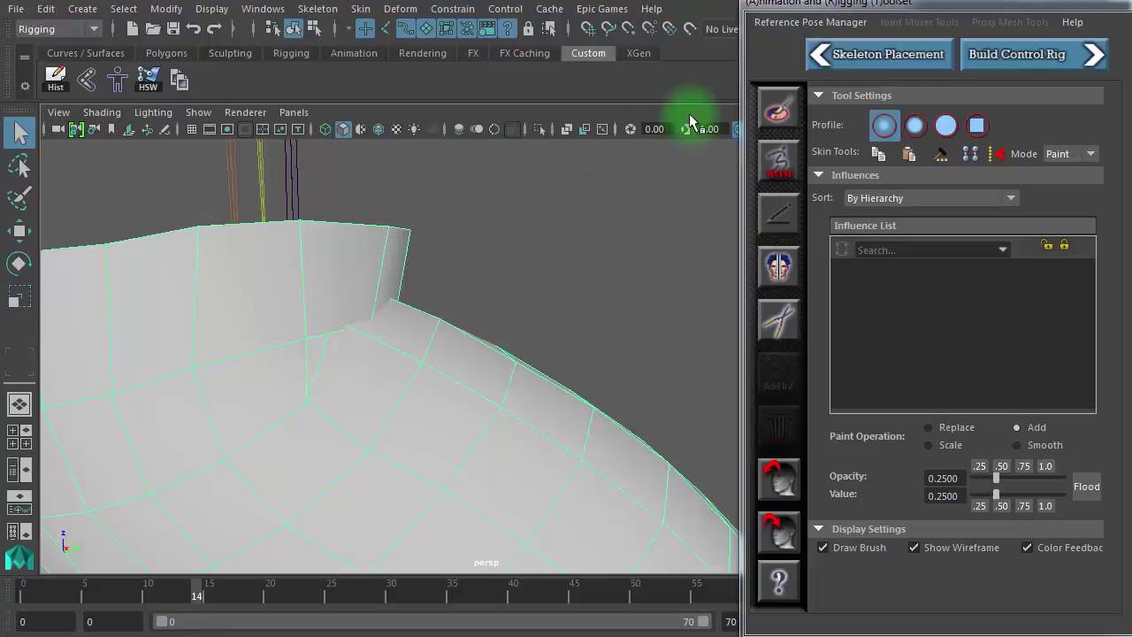
# Resume skin weight painting, turn off X-ray joints and dab calf_l weight at the knee fold with Add value 0.0909.
pyautogui.click(779, 106)
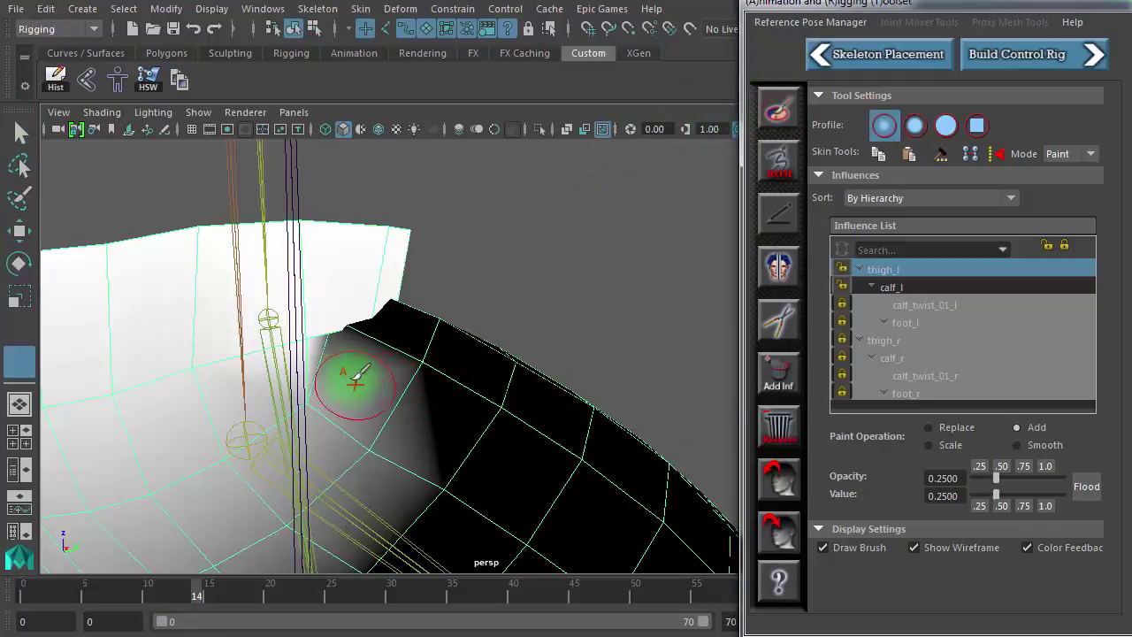
pyautogui.click(602, 129)
pyautogui.click(873, 274)
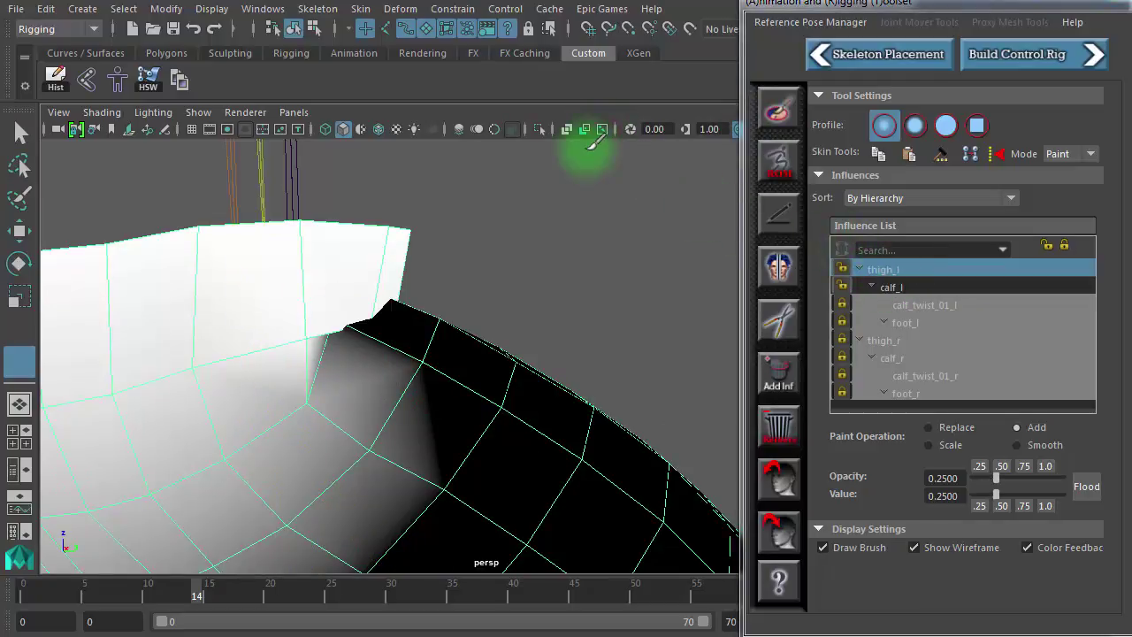
pyautogui.click(909, 287)
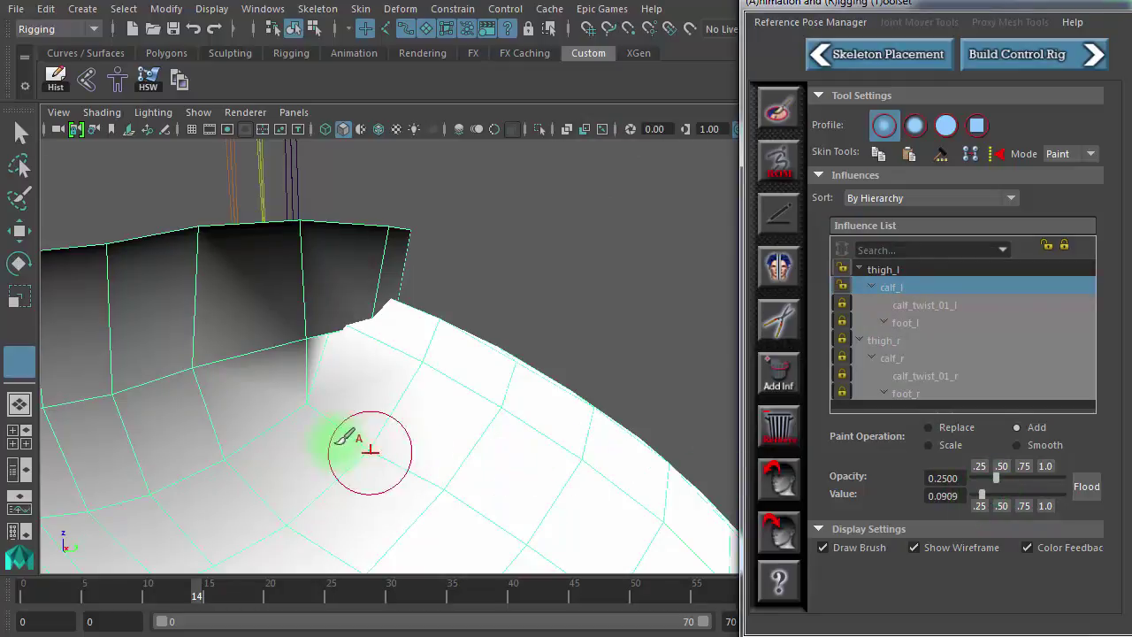
pyautogui.click(328, 407)
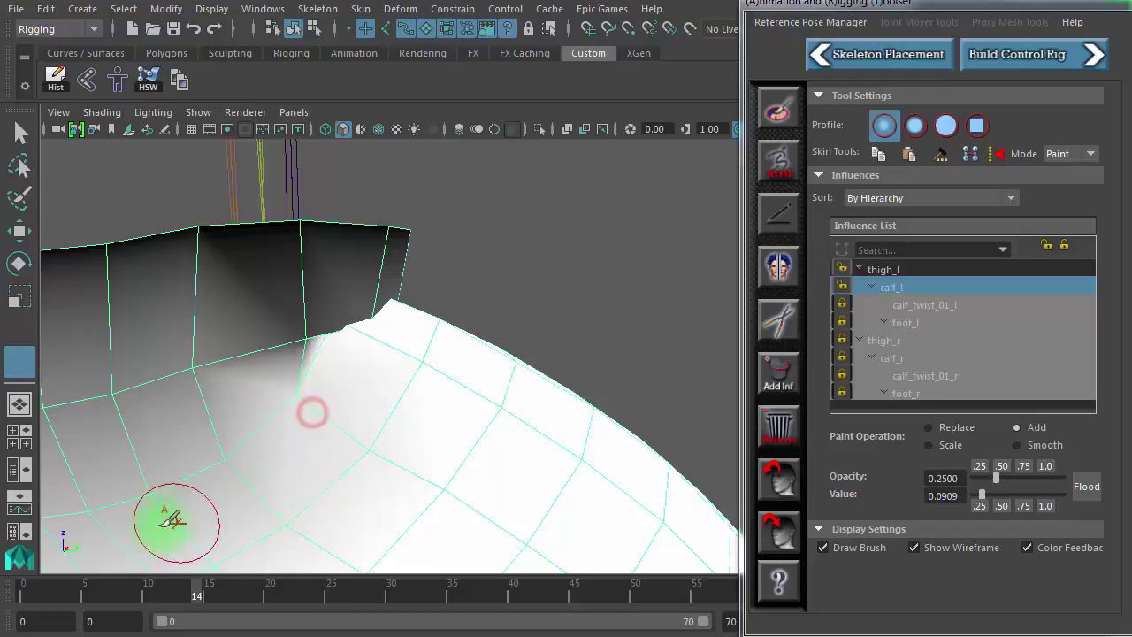
# At frame 10, paint thigh_l weight on the side of the left knee fold and check the bend at frame 14.
pyautogui.moveTo(162, 594)
pyautogui.mouseDown()
pyautogui.moveTo(56, 595)
pyautogui.moveTo(152, 599)
pyautogui.mouseUp()
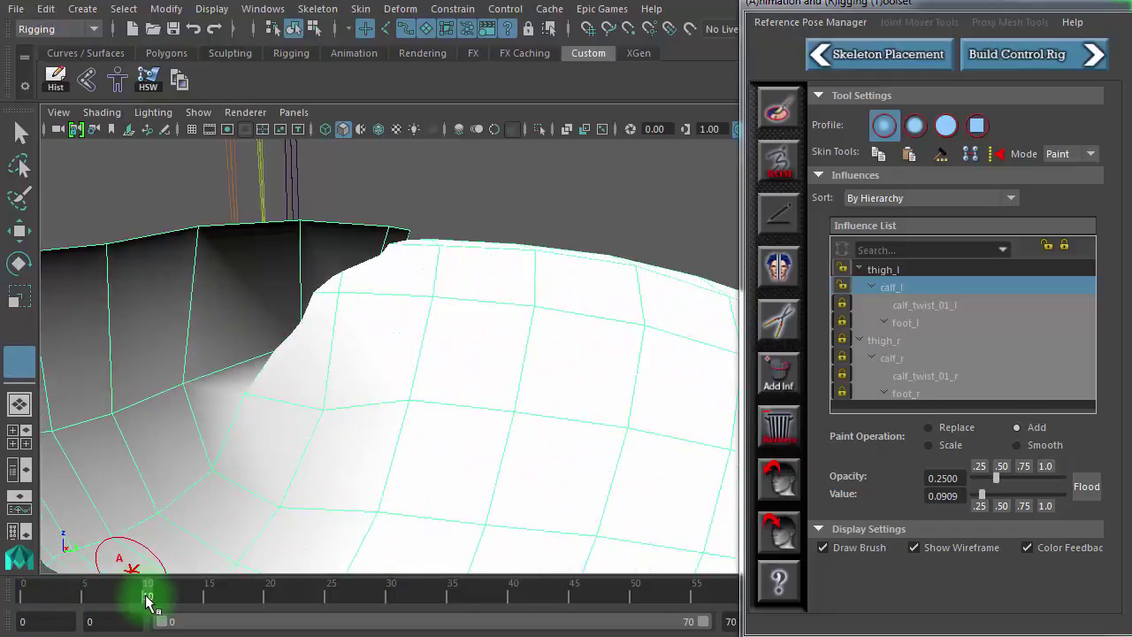
pyautogui.keyDown('alt'); pyautogui.moveTo(387, 551); pyautogui.dragTo(261, 486); pyautogui.keyUp('alt')
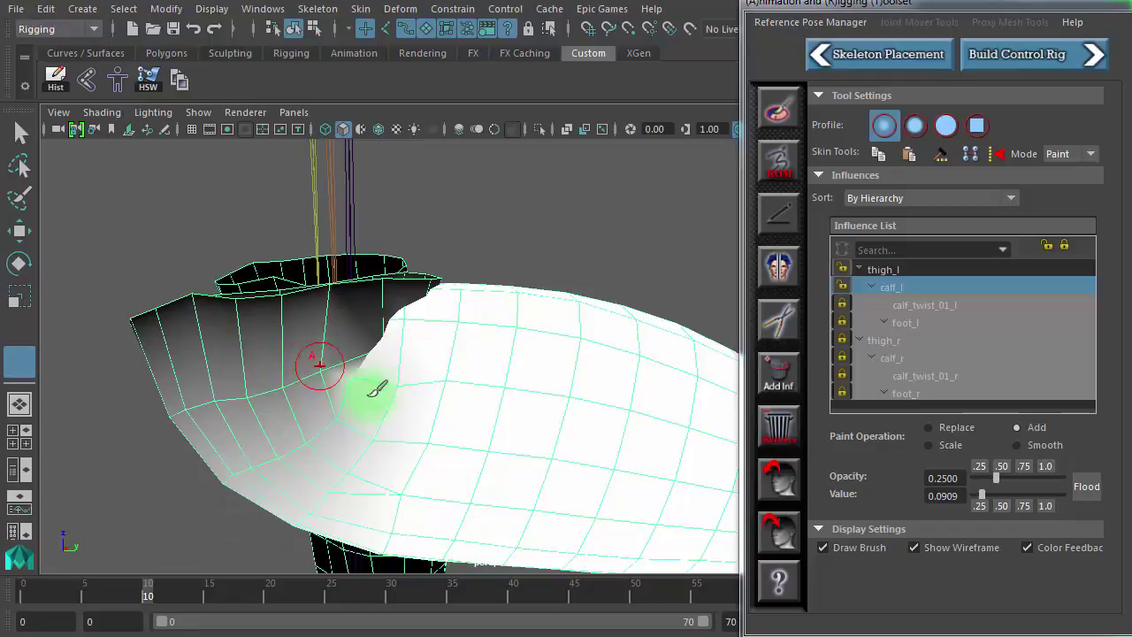
pyautogui.click(902, 265)
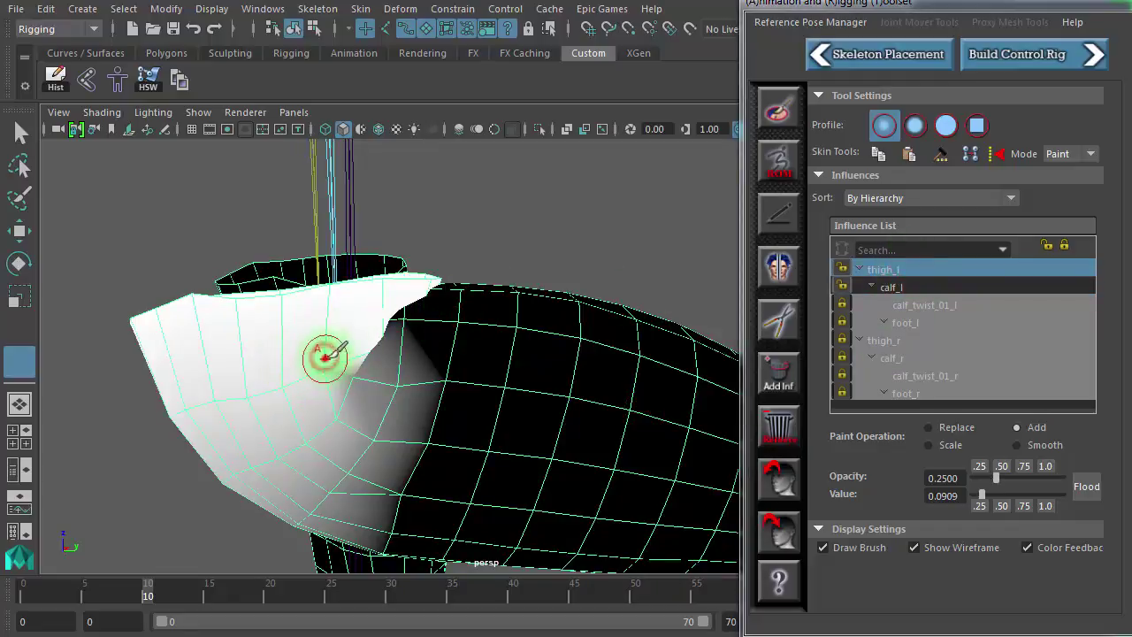
pyautogui.moveTo(257, 587); pyautogui.dragTo(196, 596)
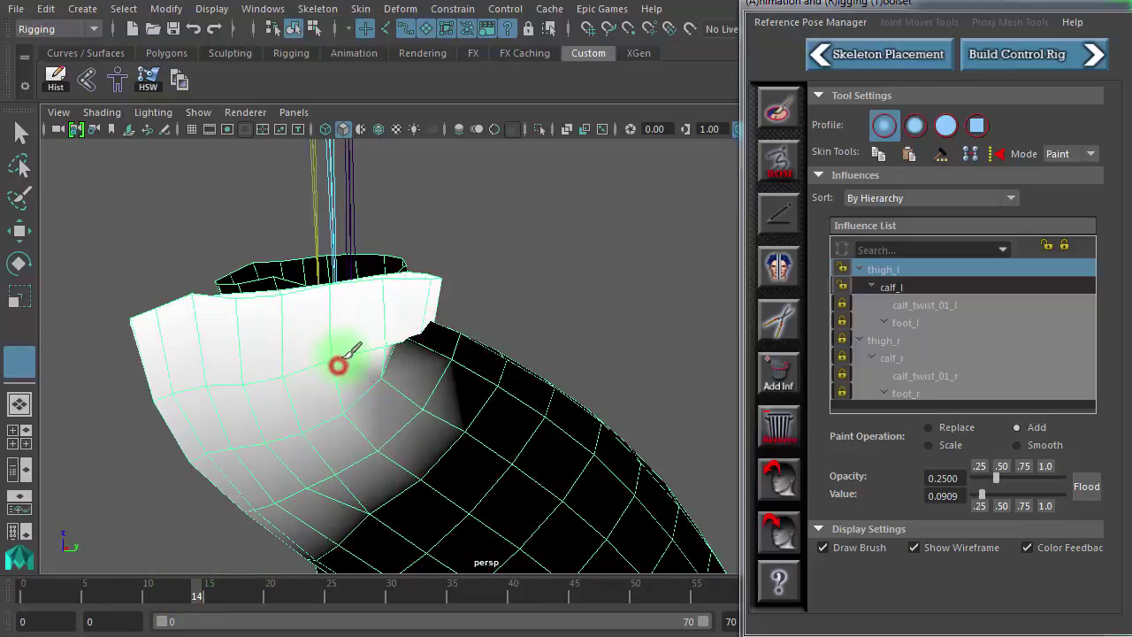
# Scrub the knee bend back to frame 0 and exit weight painting.
pyautogui.moveTo(320, 591); pyautogui.dragTo(149, 596)
pyautogui.keyDown('alt'); pyautogui.moveTo(311, 453); pyautogui.dragTo(495, 414); pyautogui.keyUp('alt')
pyautogui.keyDown('alt'); pyautogui.moveTo(532, 412); pyautogui.dragTo(365, 402, button='right'); pyautogui.keyUp('alt')
pyautogui.moveTo(233, 594); pyautogui.dragTo(2, 595)
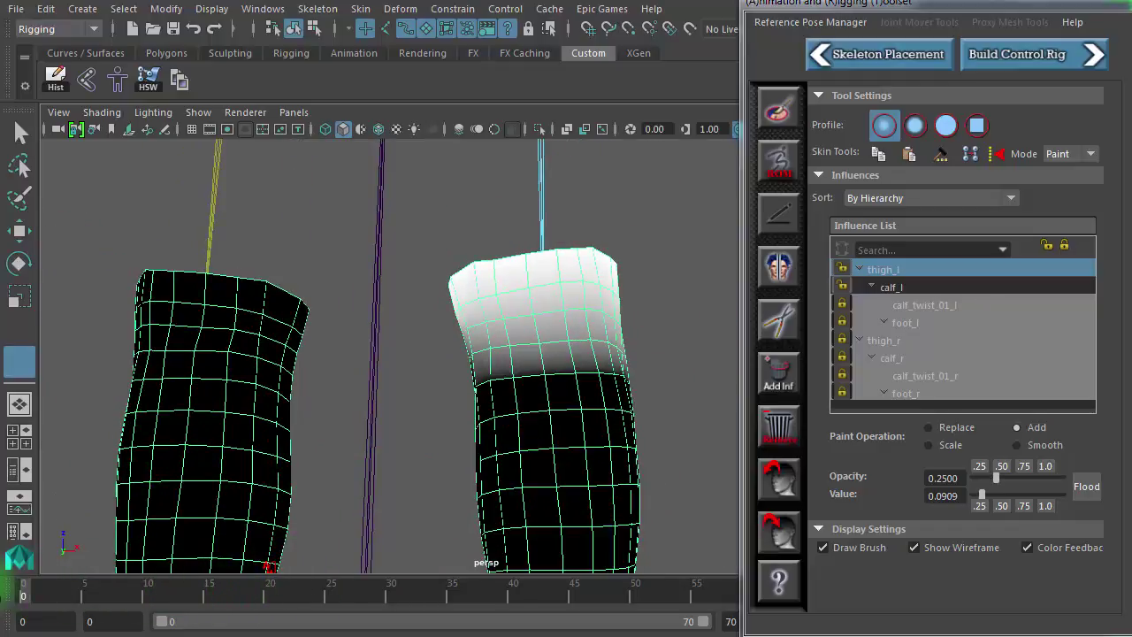
pyautogui.click(17, 127)
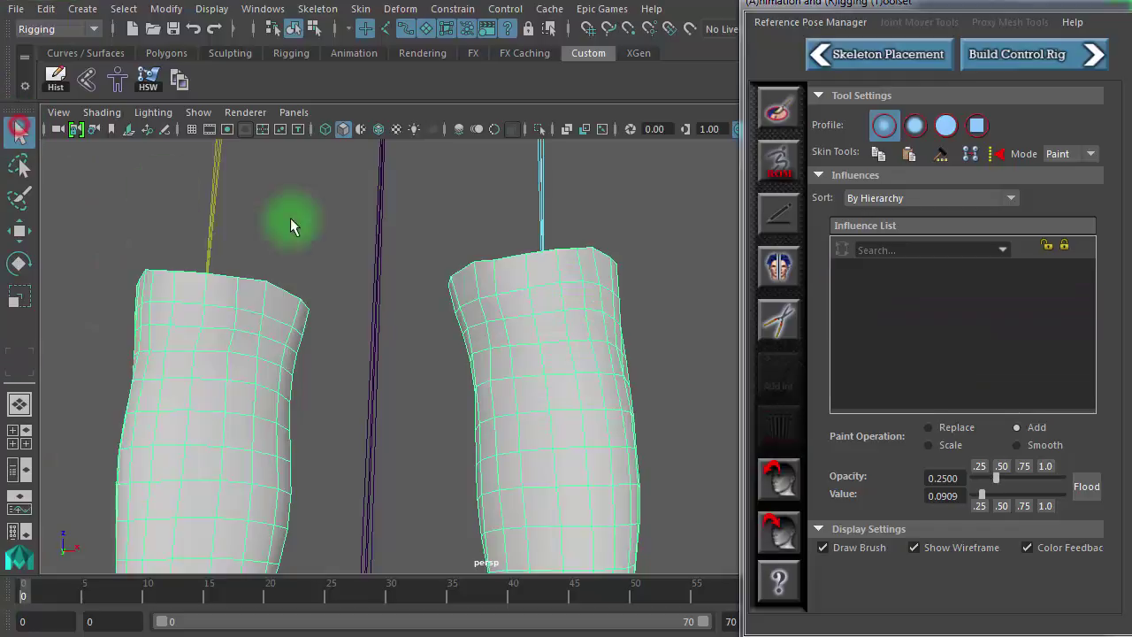
# Turn on X-ray joints, switch the jambes mesh to vertex selection and maximize the front view.
pyautogui.keyDown('alt'); pyautogui.moveTo(581, 399); pyautogui.dragTo(410, 363, button='right'); pyautogui.keyUp('alt')
pyautogui.moveTo(482, 383)
pyautogui.keyDown('alt'); pyautogui.mouseDown()
pyautogui.moveTo(483, 399)
pyautogui.moveTo(571, 384)
pyautogui.mouseUp(); pyautogui.keyUp('alt')
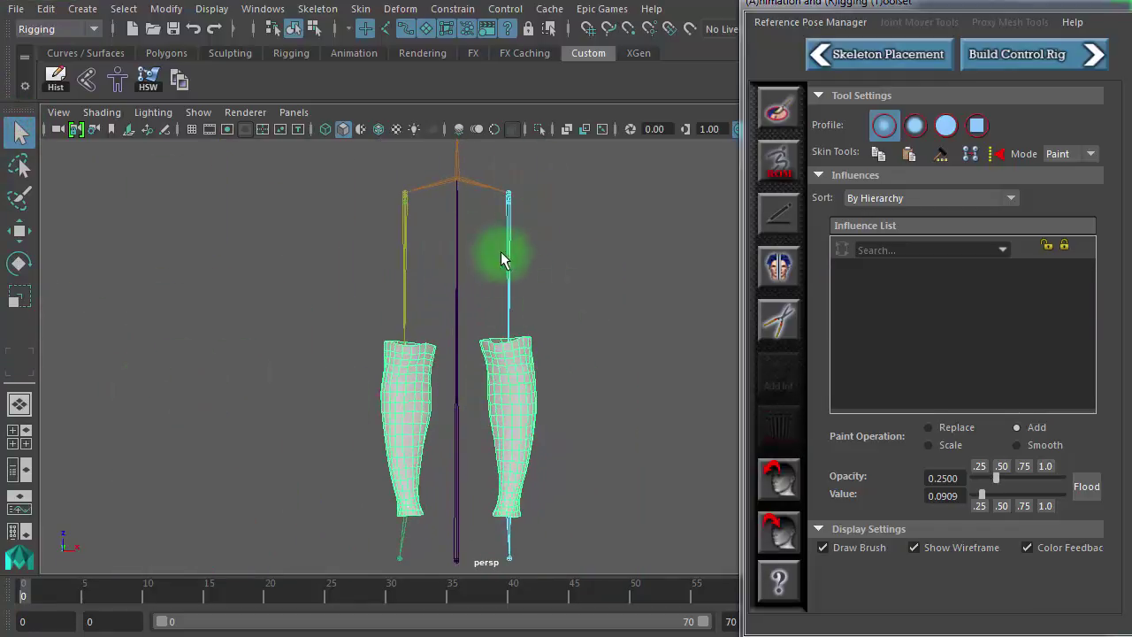
pyautogui.keyDown('alt'); pyautogui.moveTo(398, 433); pyautogui.dragTo(549, 432, button='right'); pyautogui.keyUp('alt')
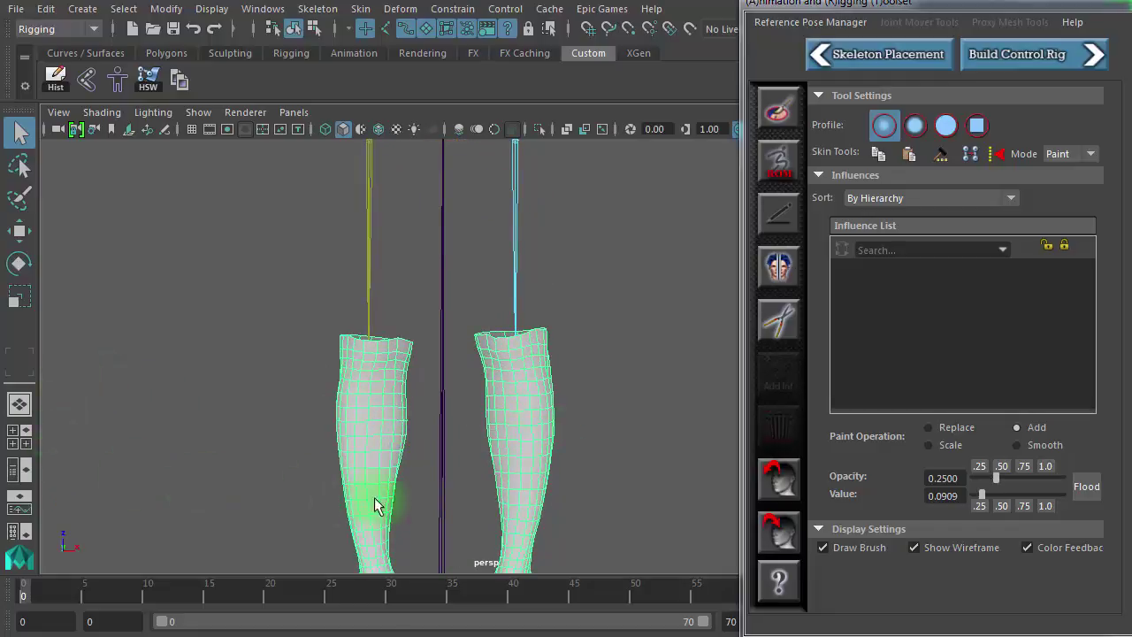
pyautogui.keyDown('alt'); pyautogui.moveTo(489, 485); pyautogui.dragTo(353, 441, button='right'); pyautogui.keyUp('alt')
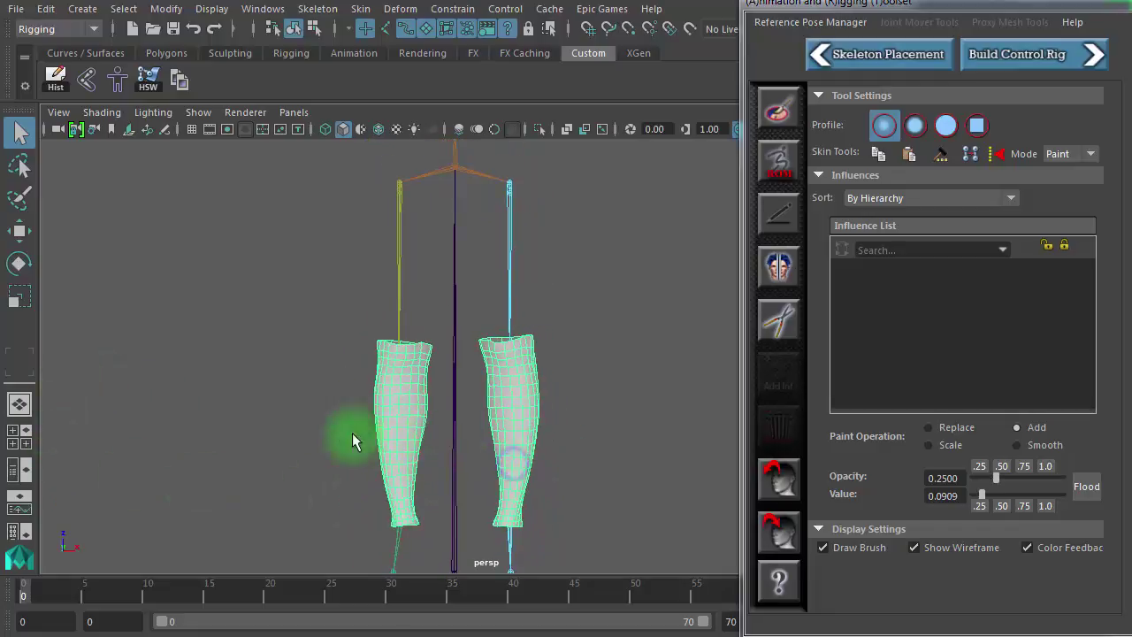
pyautogui.click(606, 130)
pyautogui.keyDown('alt'); pyautogui.moveTo(521, 358); pyautogui.dragTo(695, 363, button='right'); pyautogui.keyUp('alt')
pyautogui.keyDown('alt'); pyautogui.moveTo(646, 400); pyautogui.dragTo(613, 220, button='middle'); pyautogui.keyUp('alt')
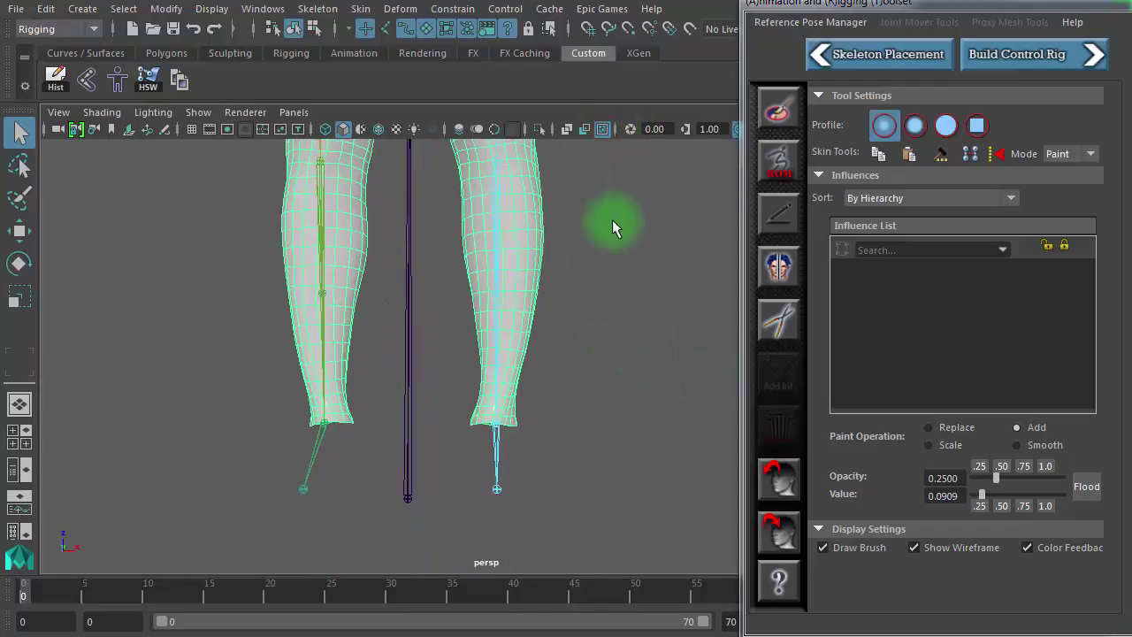
pyautogui.keyDown('alt'); pyautogui.moveTo(612, 219); pyautogui.dragTo(607, 339); pyautogui.keyUp('alt')
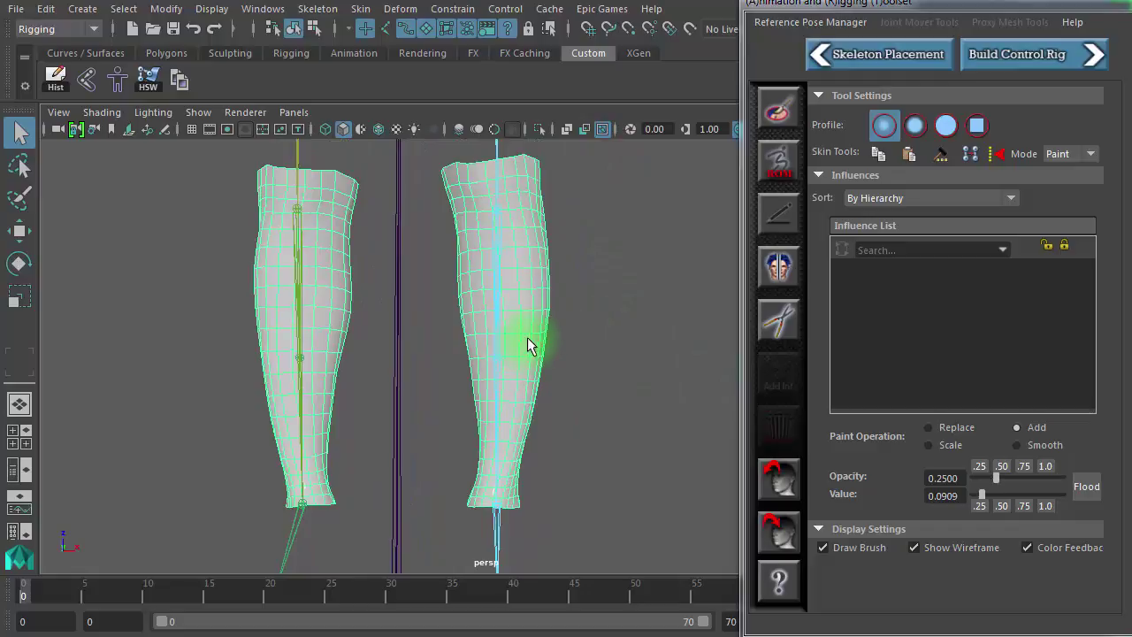
pyautogui.moveTo(532, 333); pyautogui.dragTo(448, 336, button='right')
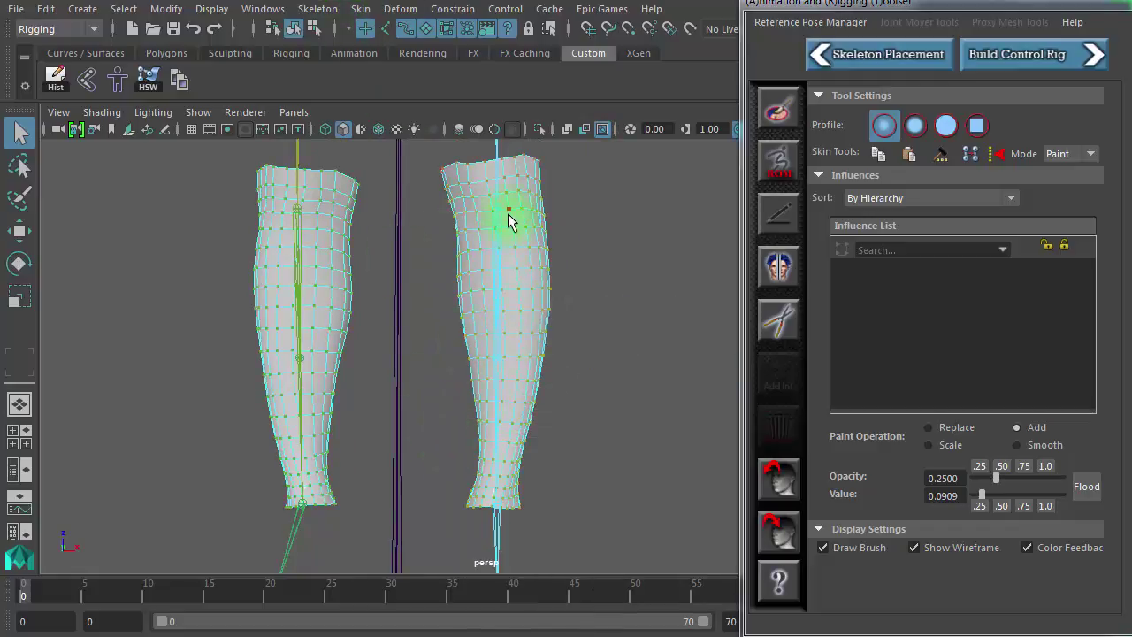
pyautogui.press('space')
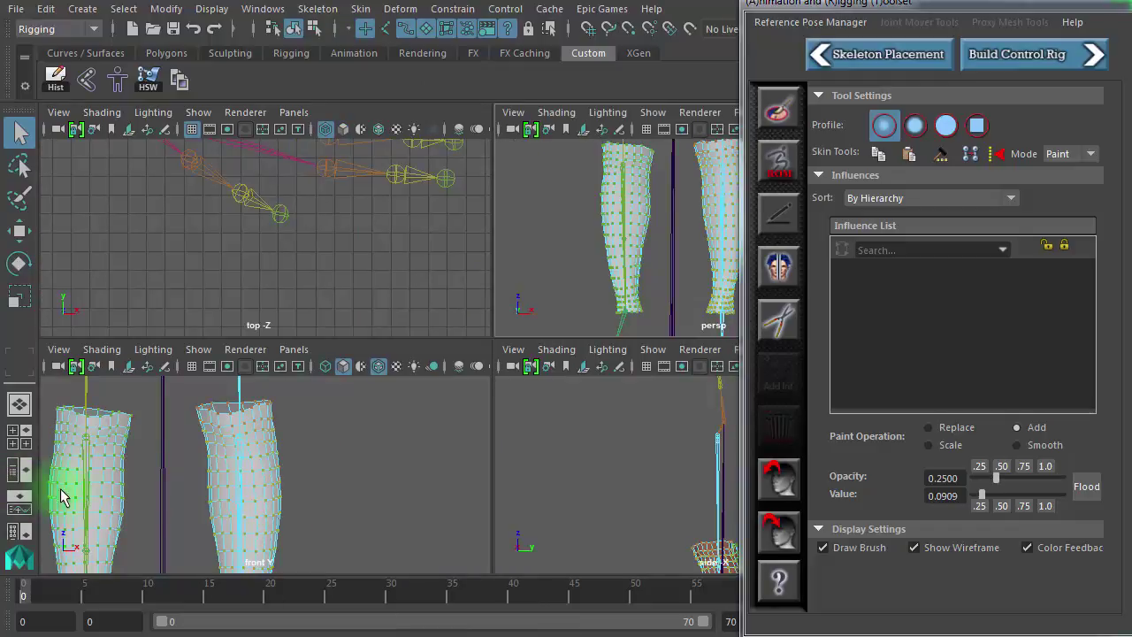
pyautogui.press('space')
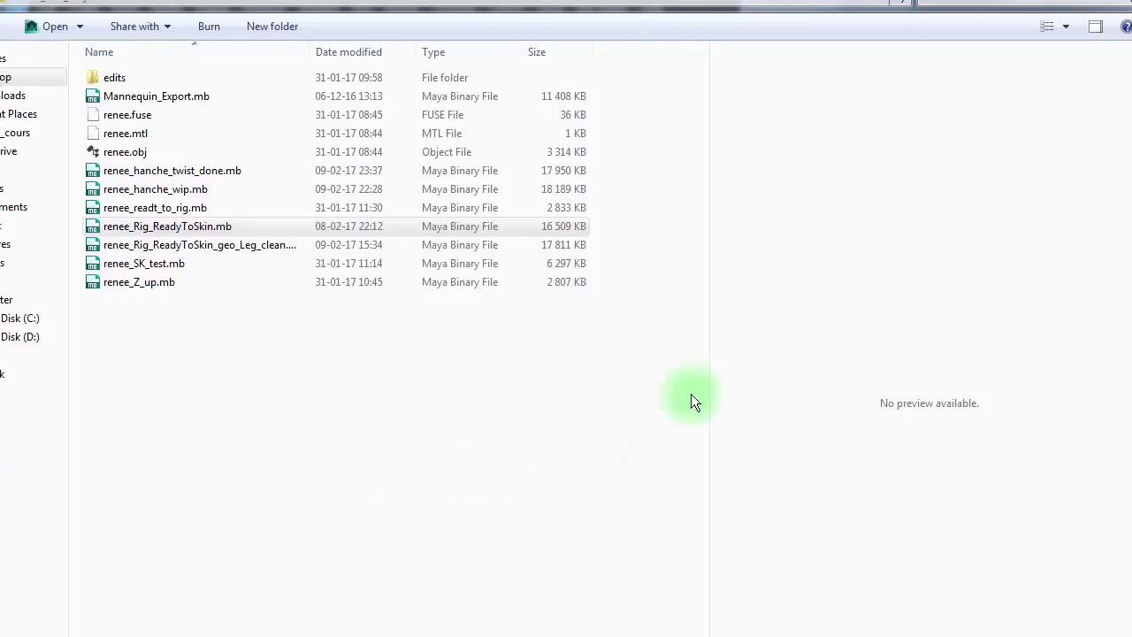
pyautogui.hotkey('alt', 'Tab')
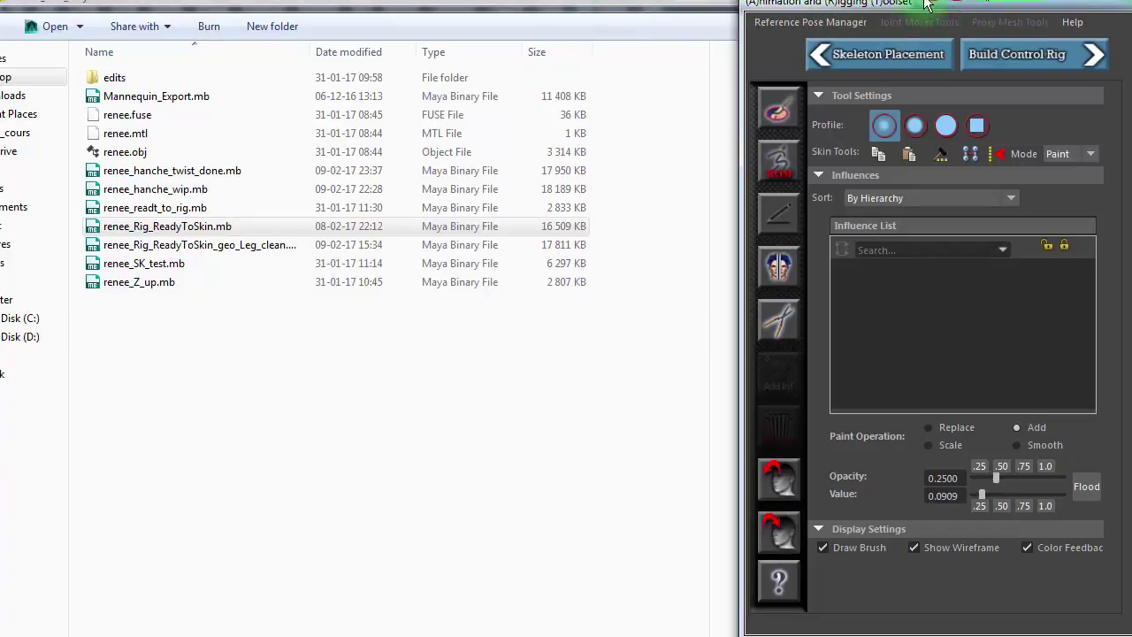
pyautogui.click(958, 0)
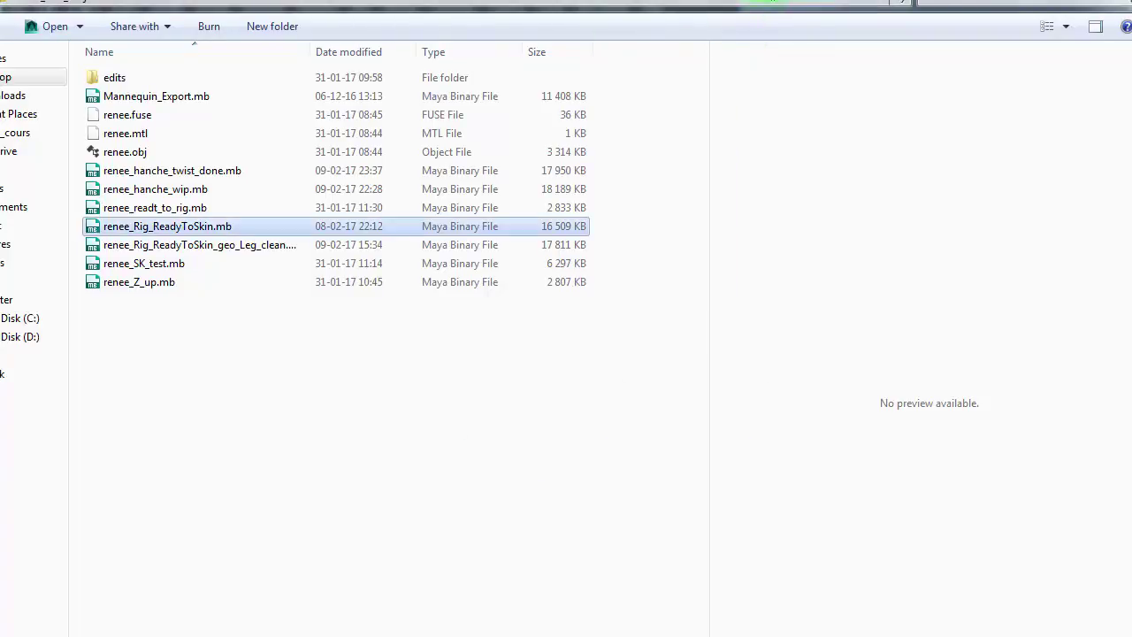
pyautogui.moveTo(766, 0); pyautogui.dragTo(740, 54)
pyautogui.click(650, 2)
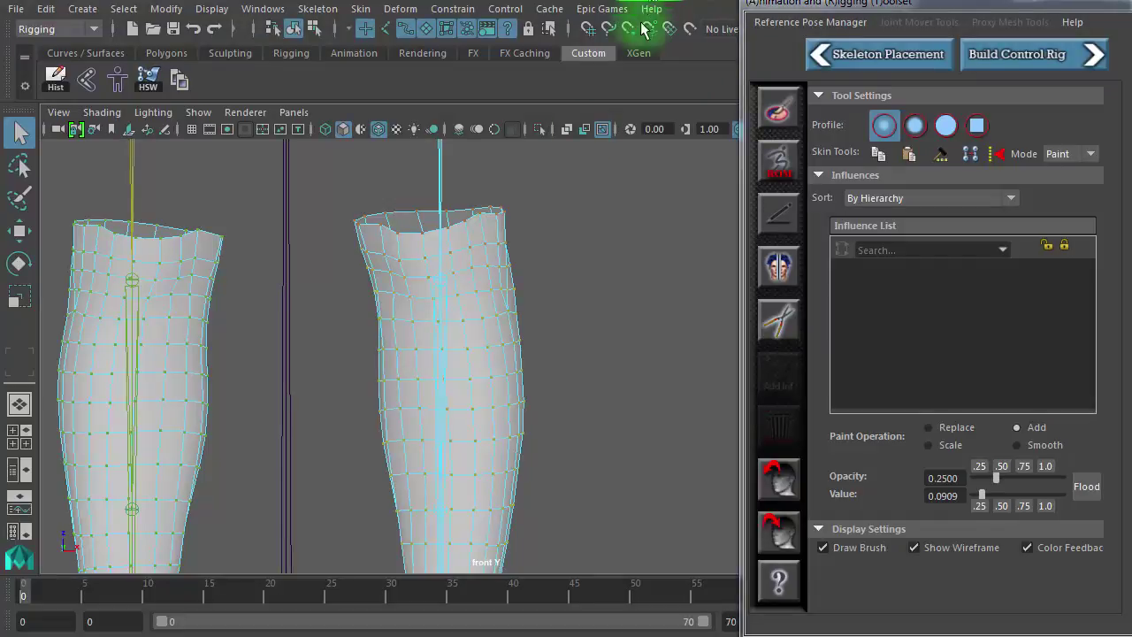
# Lasso-select the left jambe's vertices from mid-calf down to the ankle in the front view.
pyautogui.keyDown('alt'); pyautogui.moveTo(561, 422); pyautogui.dragTo(536, 420, button='right'); pyautogui.keyUp('alt')
pyautogui.keyDown('alt'); pyautogui.moveTo(562, 386); pyautogui.dragTo(561, 245, button='middle'); pyautogui.keyUp('alt')
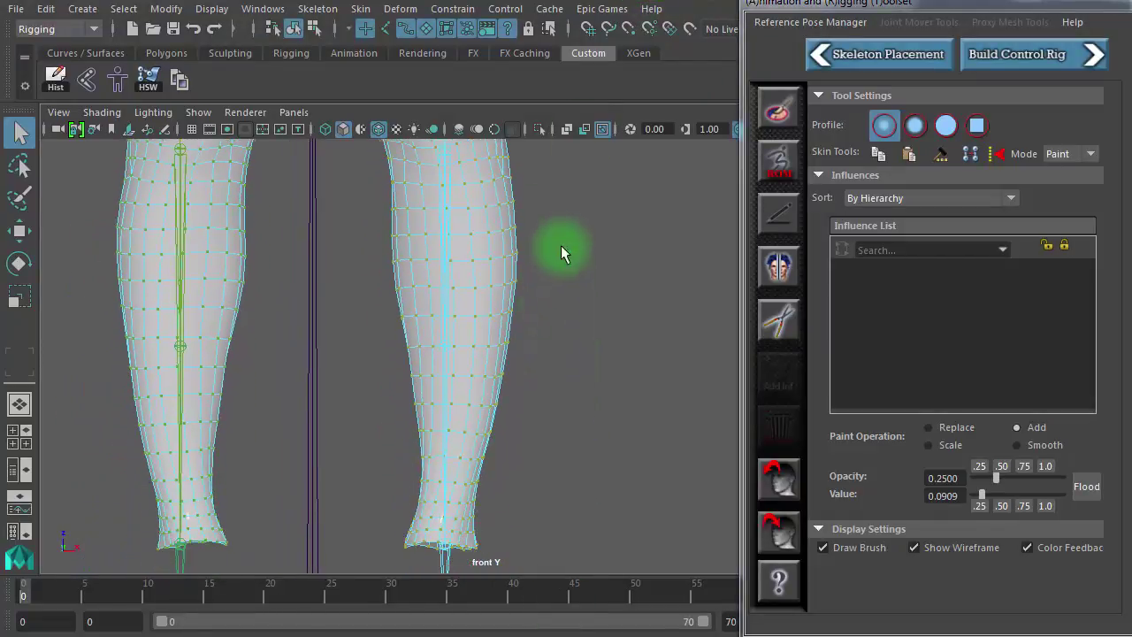
pyautogui.keyDown('alt'); pyautogui.moveTo(489, 342); pyautogui.dragTo(543, 335, button='right'); pyautogui.keyUp('alt')
pyautogui.keyDown('alt'); pyautogui.moveTo(550, 339); pyautogui.dragTo(572, 299, button='middle'); pyautogui.keyUp('alt')
pyautogui.keyDown('alt'); pyautogui.moveTo(573, 301); pyautogui.dragTo(405, 318, button='right'); pyautogui.keyUp('alt')
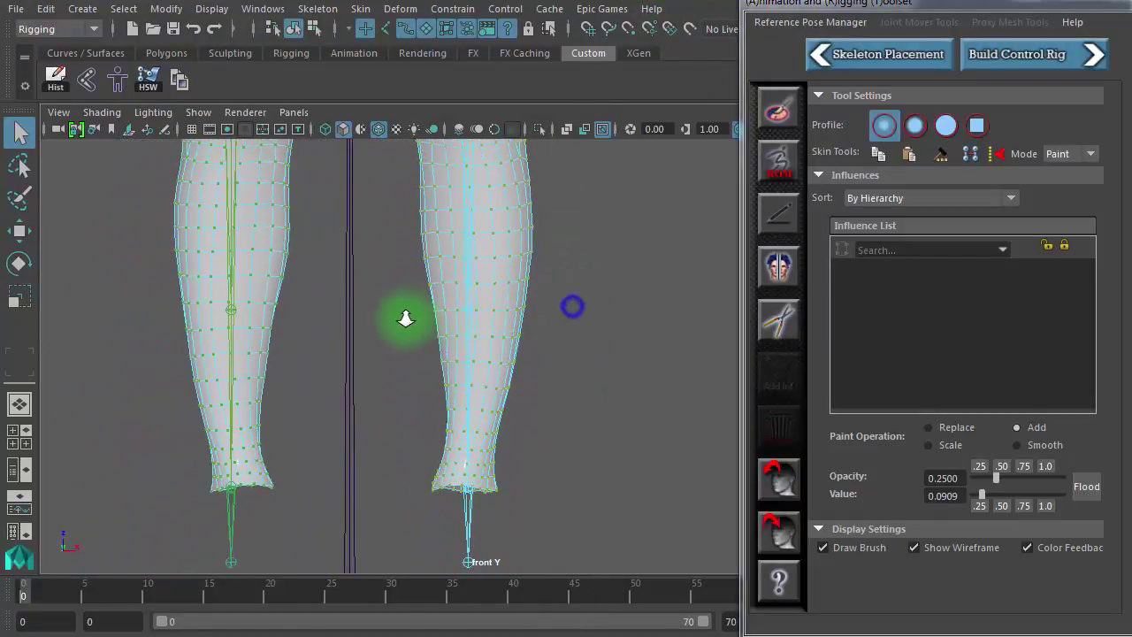
pyautogui.keyDown('alt'); pyautogui.moveTo(440, 319); pyautogui.dragTo(435, 373, button='middle'); pyautogui.keyUp('alt')
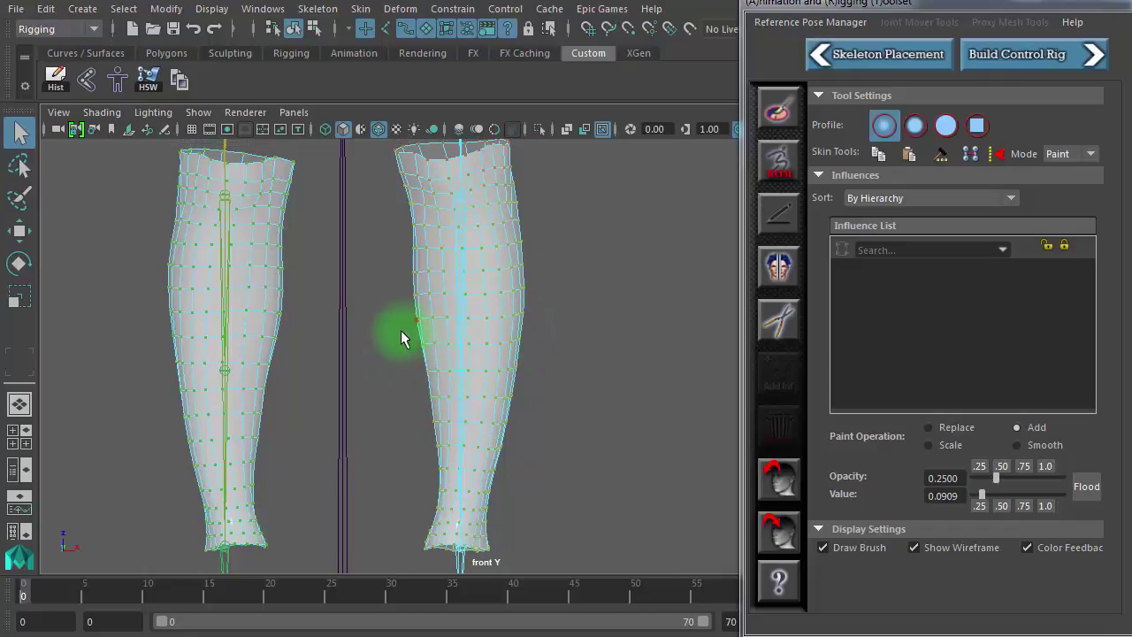
pyautogui.click(19, 165)
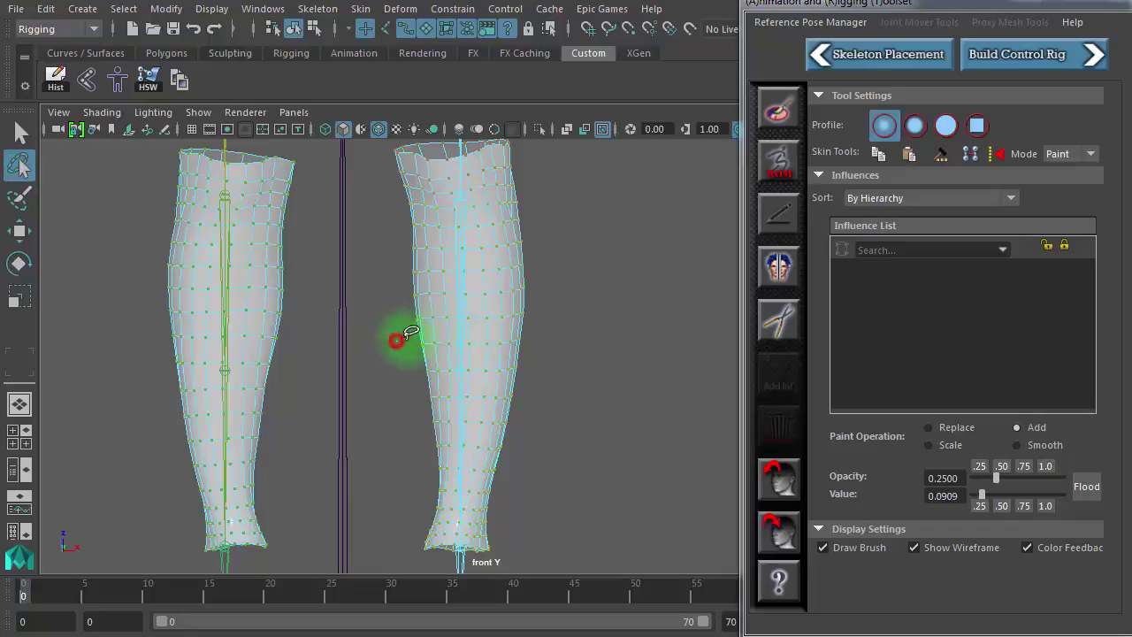
pyautogui.moveTo(517, 332)
pyautogui.mouseDown()
pyautogui.moveTo(543, 416)
pyautogui.moveTo(506, 545)
pyautogui.moveTo(413, 566)
pyautogui.moveTo(405, 537)
pyautogui.mouseUp()
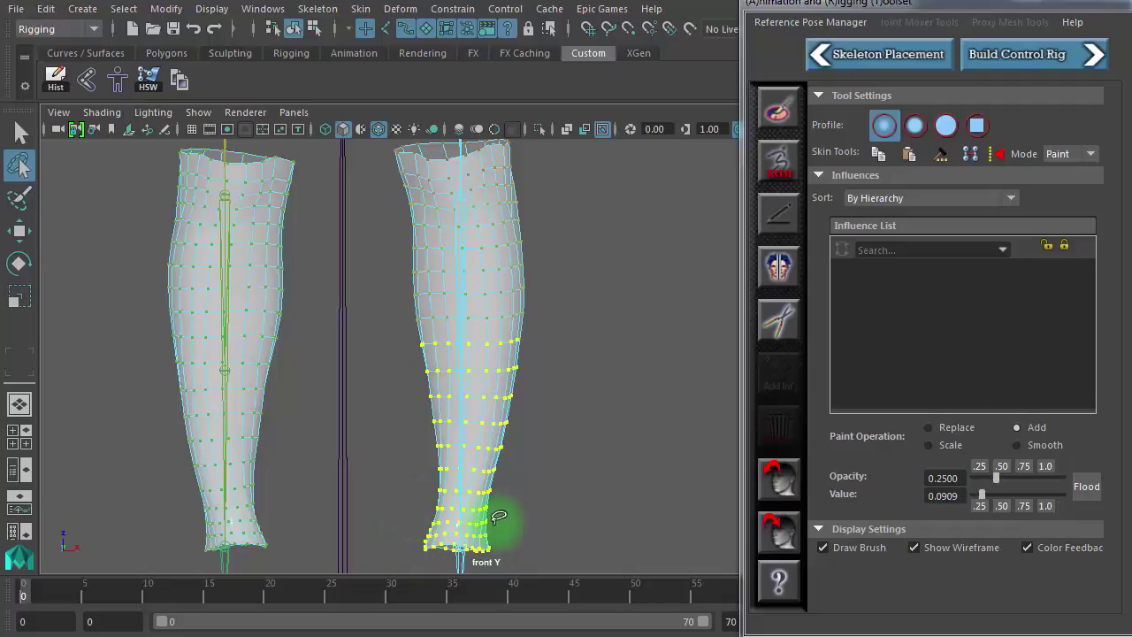
# Unlock calf_twist_01_l and flood its weight onto the selected vertices using Add with opacity and value at 1.0.
pyautogui.click(780, 119)
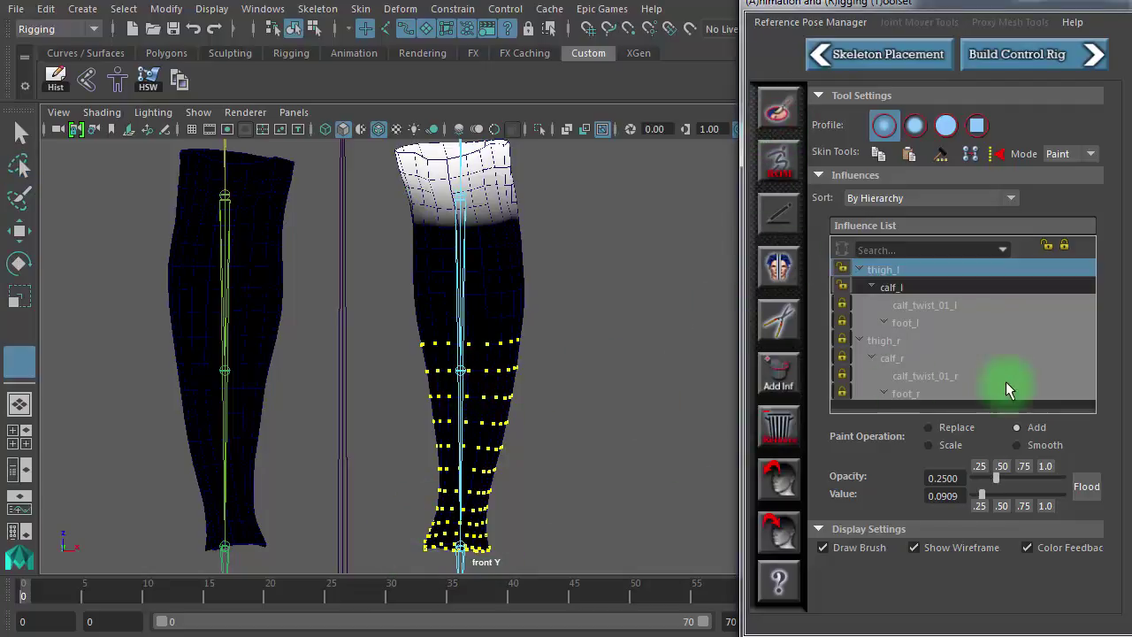
pyautogui.click(949, 310)
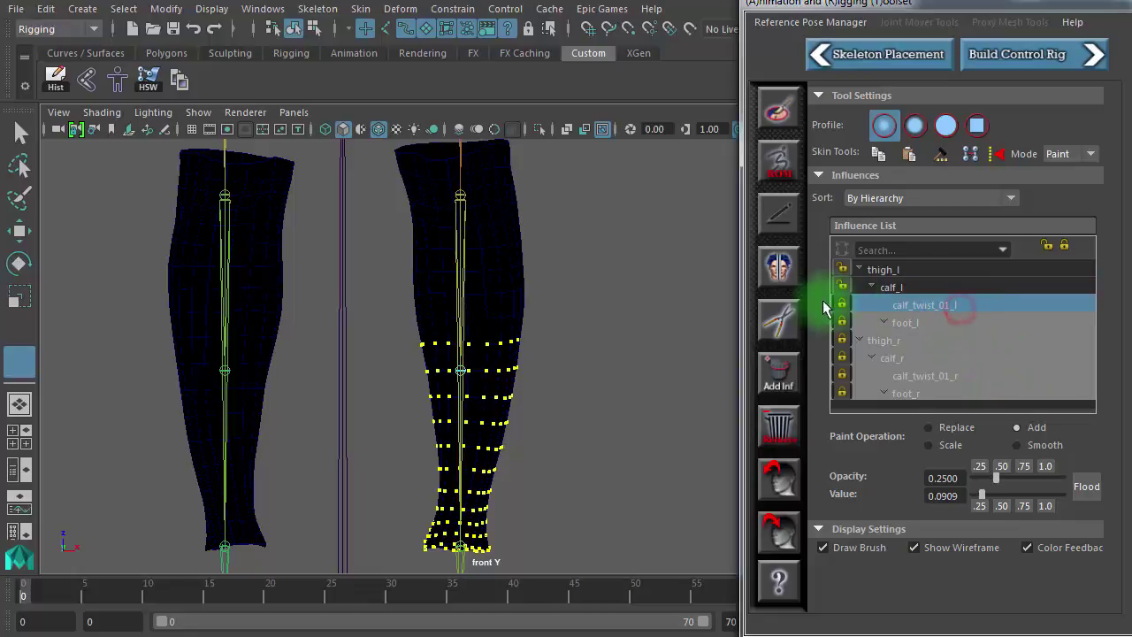
pyautogui.click(1049, 248)
pyautogui.click(949, 306)
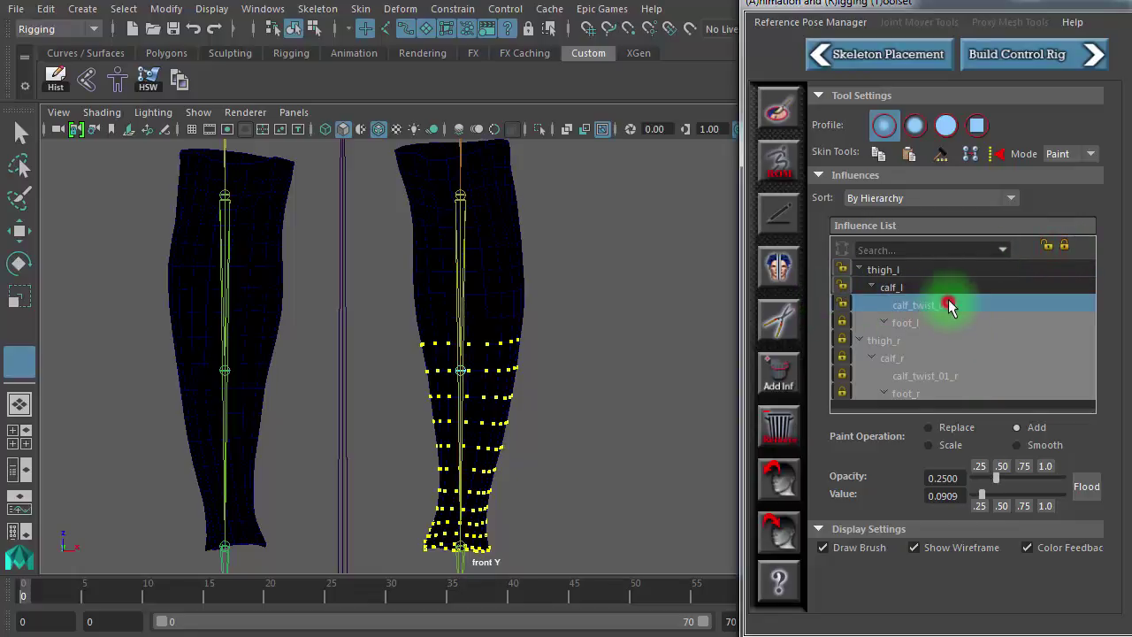
pyautogui.click(1047, 466)
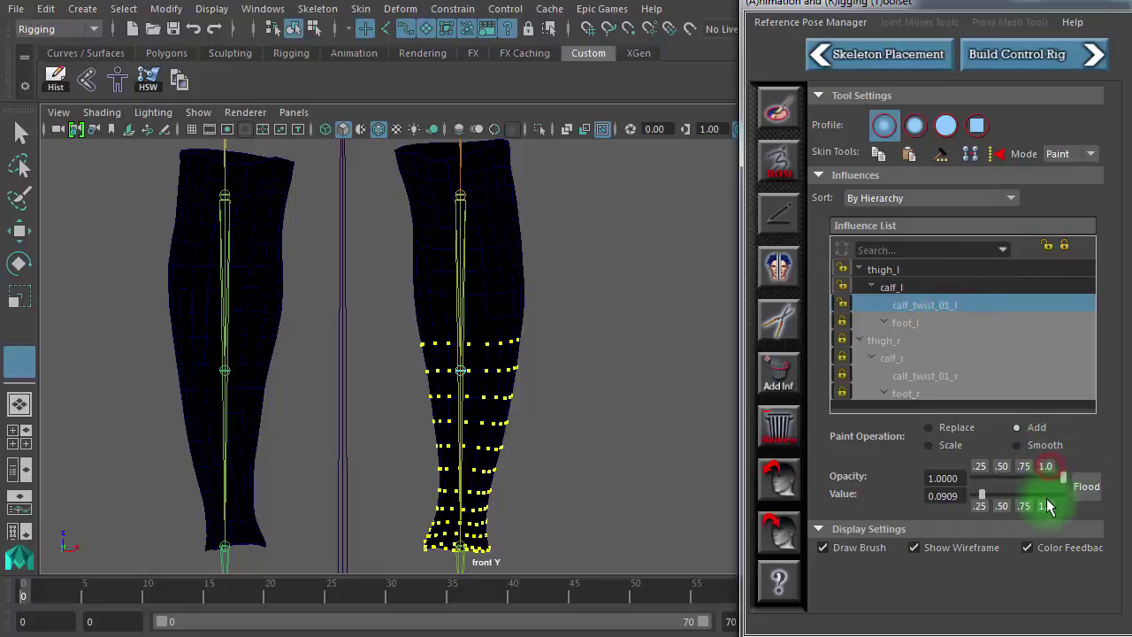
pyautogui.click(1046, 505)
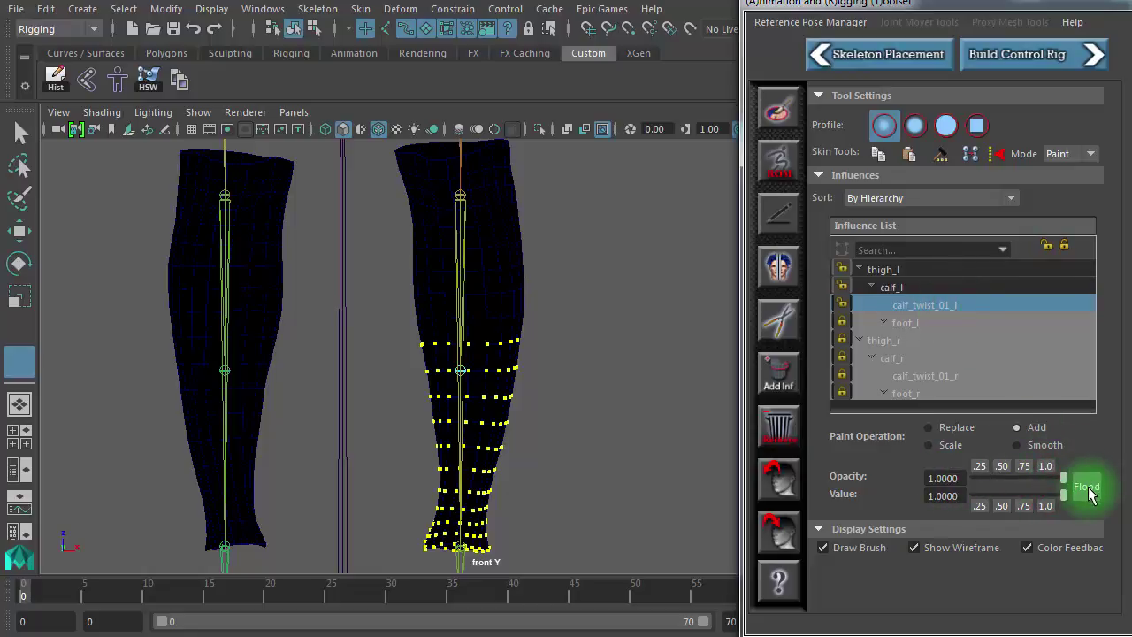
pyautogui.click(1087, 488)
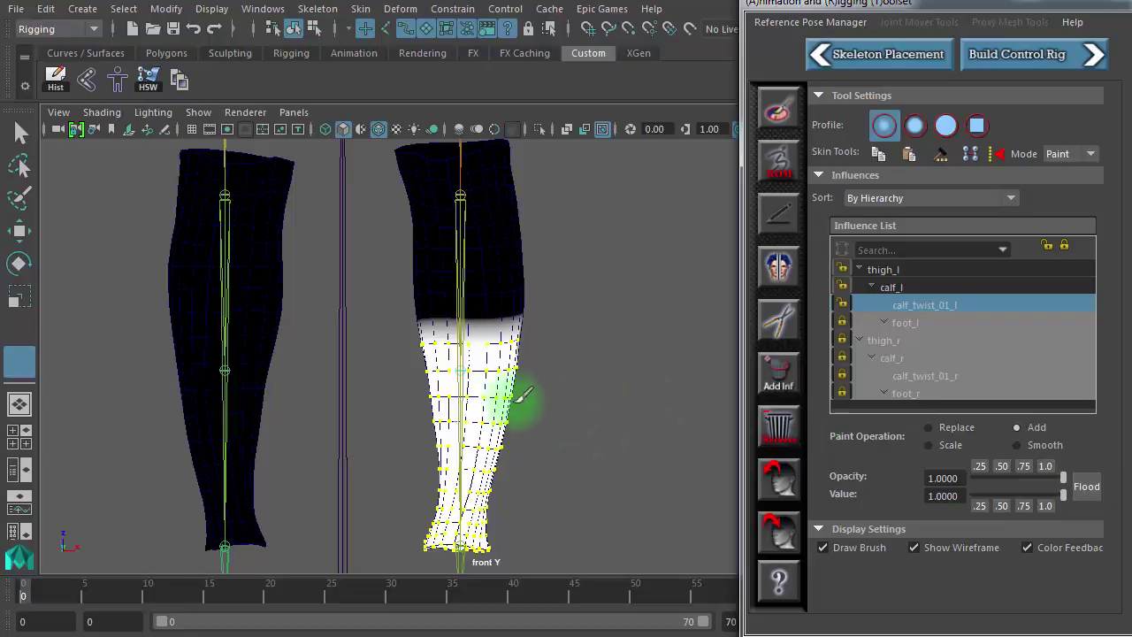
# Inspect the flooded twist border, exit weight painting, return to object selection and reselect the jambes mesh.
pyautogui.keyDown('alt'); pyautogui.moveTo(496, 393); pyautogui.dragTo(969, 412, button='right'); pyautogui.keyUp('alt')
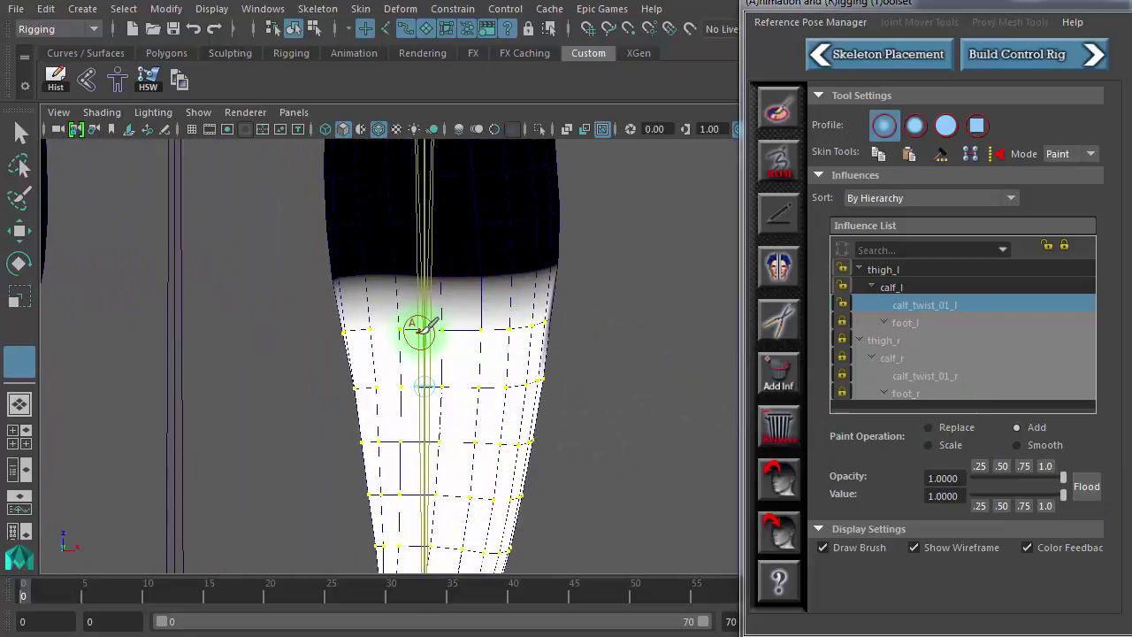
pyautogui.keyDown('alt'); pyautogui.moveTo(551, 334); pyautogui.dragTo(386, 335, button='right'); pyautogui.keyUp('alt')
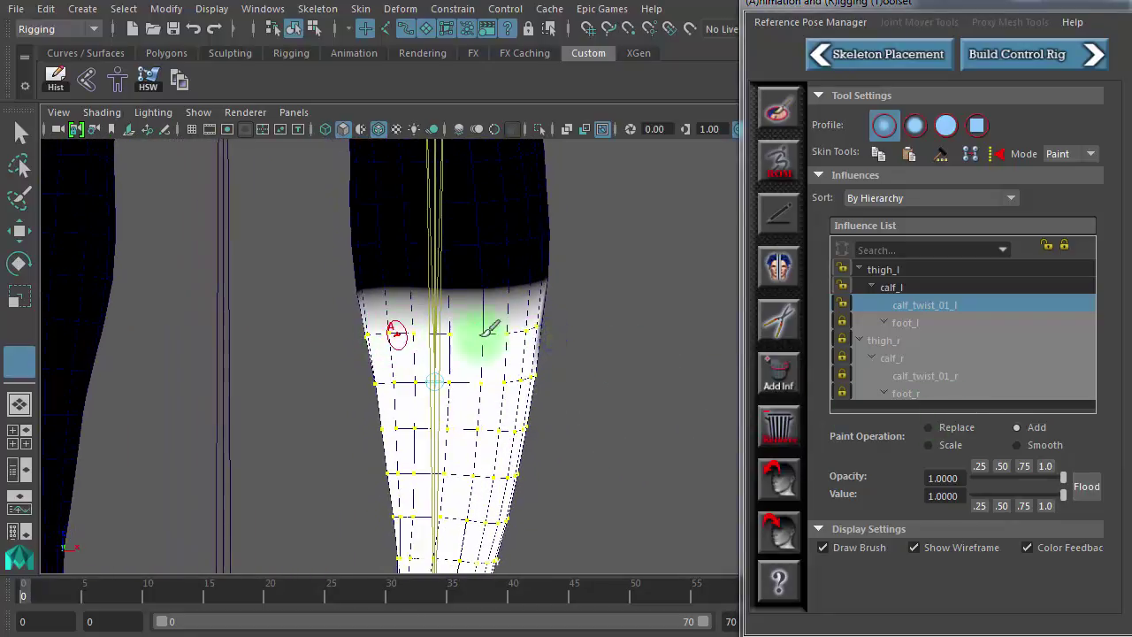
pyautogui.keyDown('alt'); pyautogui.moveTo(498, 337); pyautogui.dragTo(374, 338, button='right'); pyautogui.keyUp('alt')
pyautogui.keyDown('alt'); pyautogui.moveTo(617, 380); pyautogui.dragTo(442, 362); pyautogui.keyUp('alt')
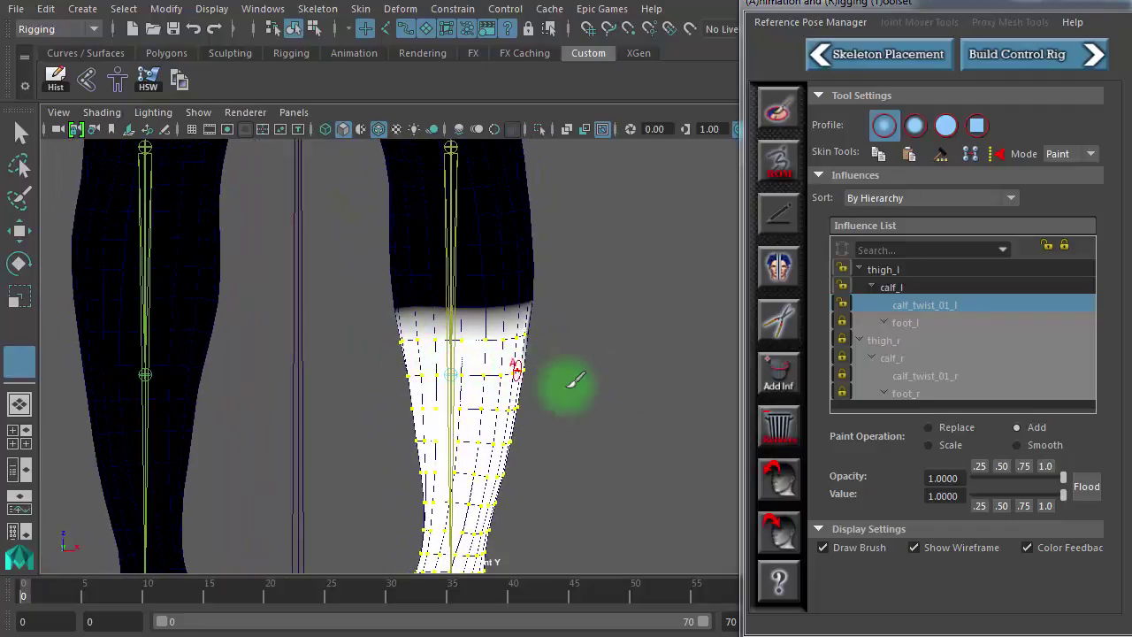
pyautogui.click(20, 130)
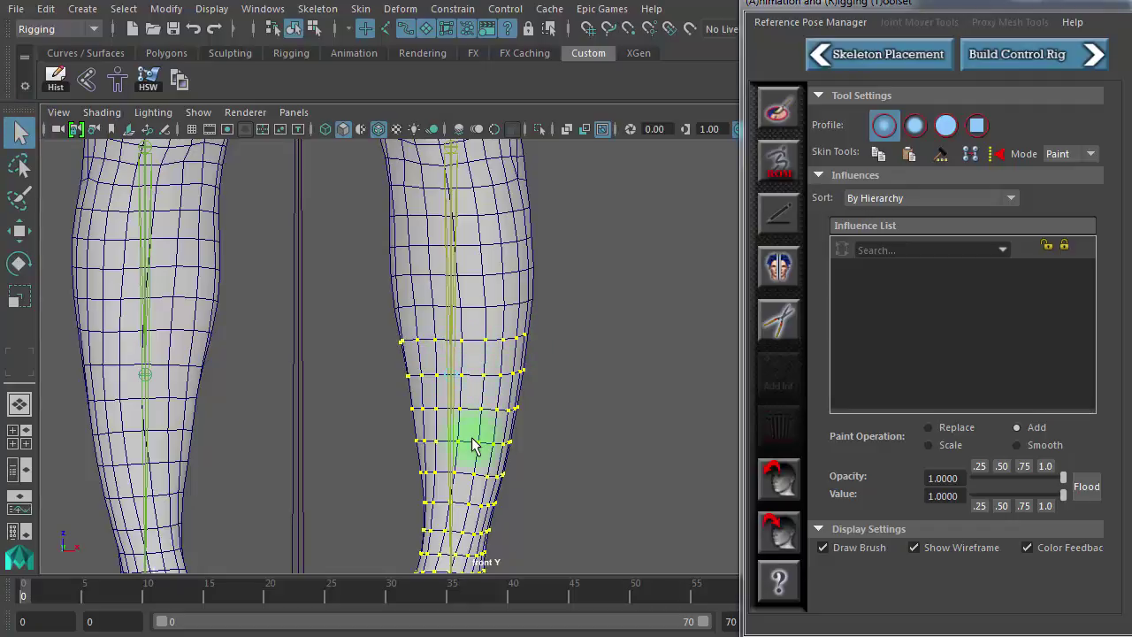
pyautogui.scroll(-5, 505, 450)
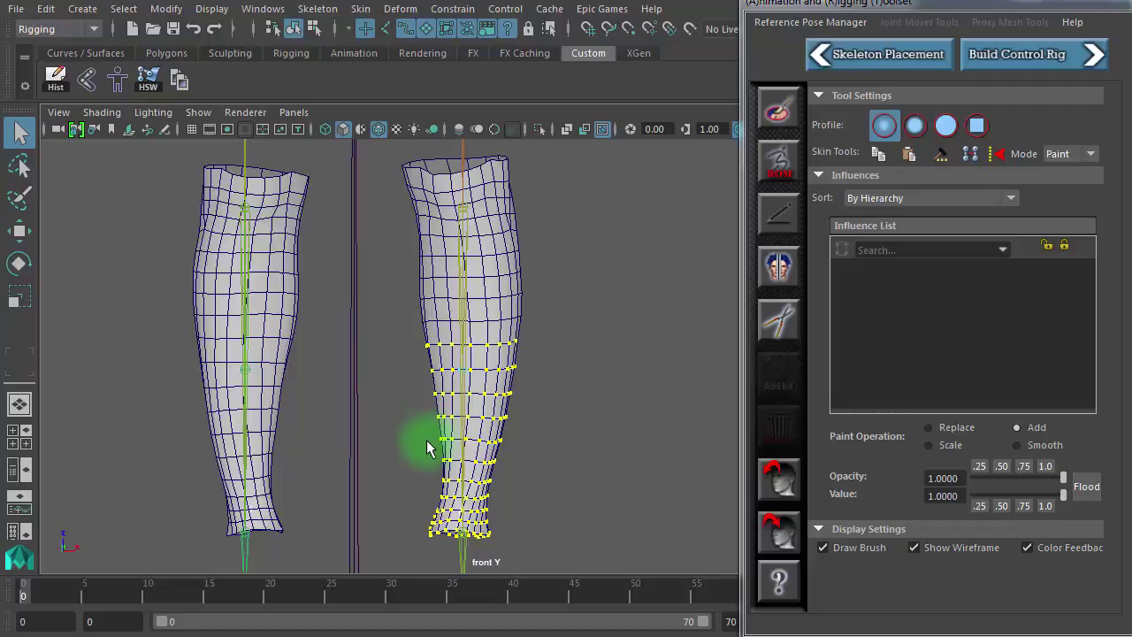
pyautogui.moveTo(425, 445); pyautogui.dragTo(517, 540)
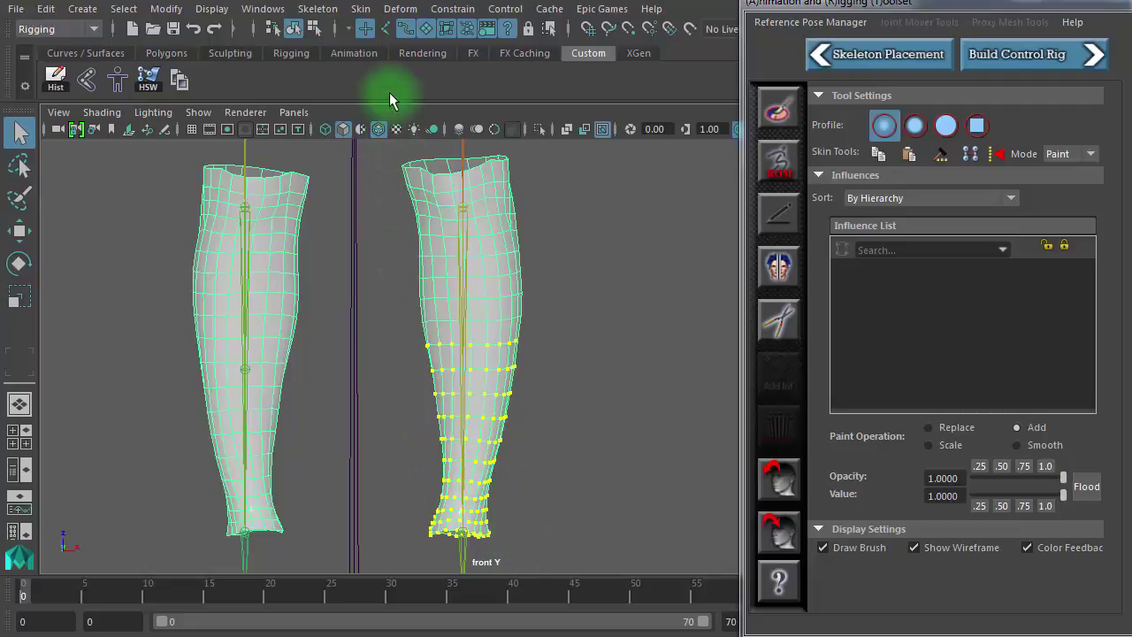
pyautogui.click(588, 416)
pyautogui.click(468, 249)
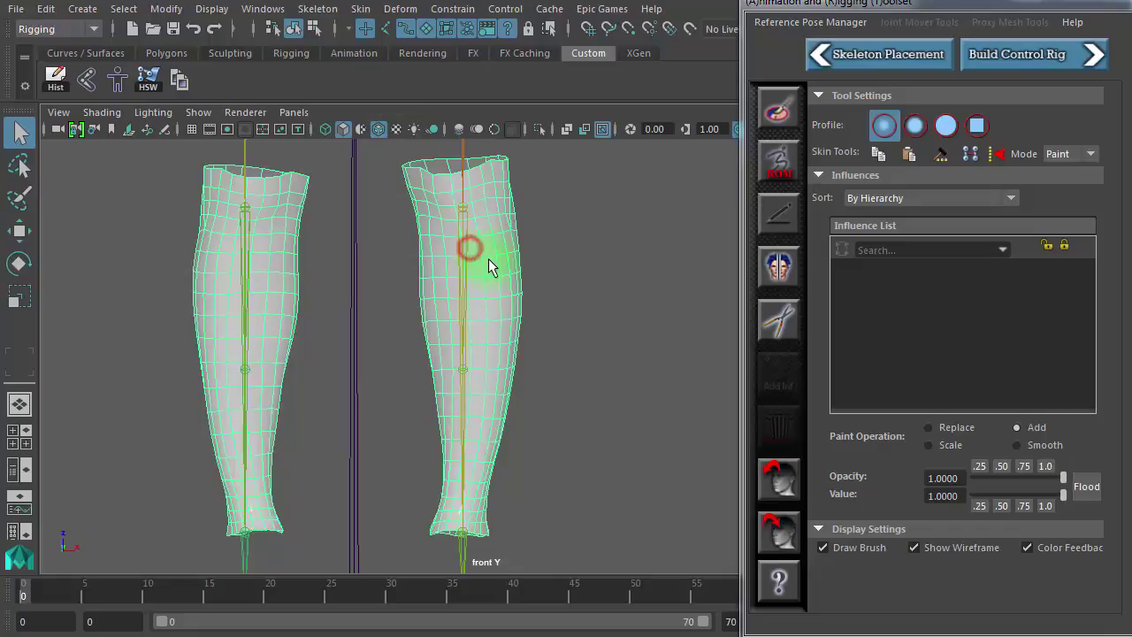
# Select the rows of vertices around the left calf's twist joint, leaving out the ankle rows.
pyautogui.moveTo(493, 258); pyautogui.dragTo(405, 257, button='right')
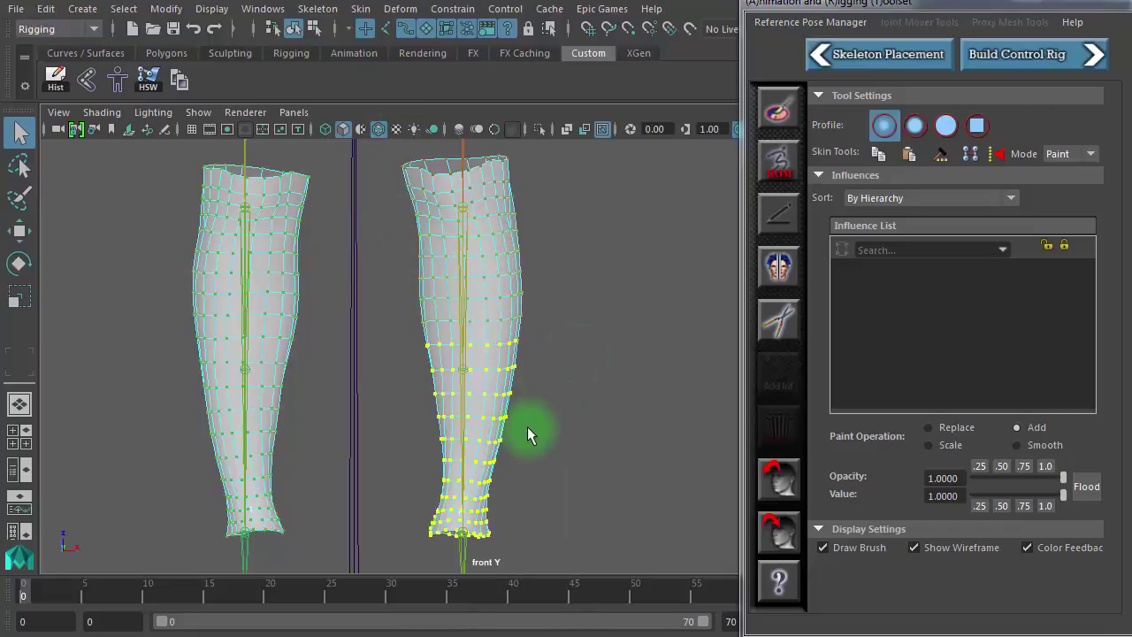
pyautogui.keyDown('ctrl'); pyautogui.moveTo(537, 491); pyautogui.dragTo(533, 432); pyautogui.keyUp('ctrl')
pyautogui.keyDown('ctrl'); pyautogui.moveTo(417, 475); pyautogui.dragTo(511, 553); pyautogui.keyUp('ctrl')
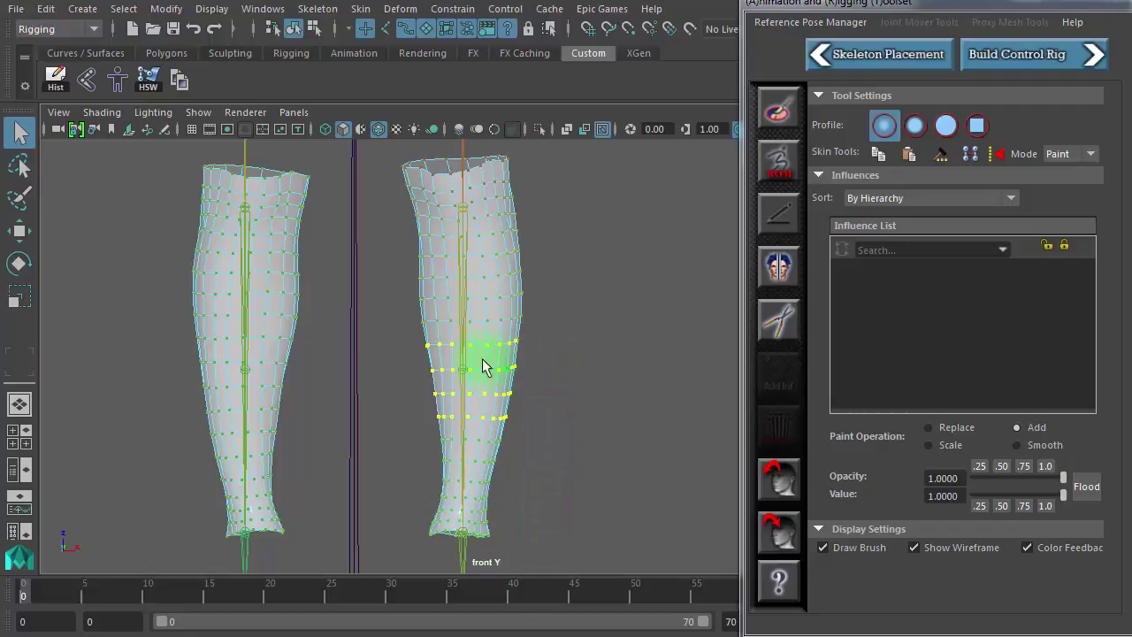
pyautogui.keyDown('alt'); pyautogui.moveTo(482, 359); pyautogui.dragTo(796, 385, button='right'); pyautogui.keyUp('alt')
pyautogui.keyDown('alt'); pyautogui.moveTo(588, 364); pyautogui.dragTo(598, 466, button='middle'); pyautogui.keyUp('alt')
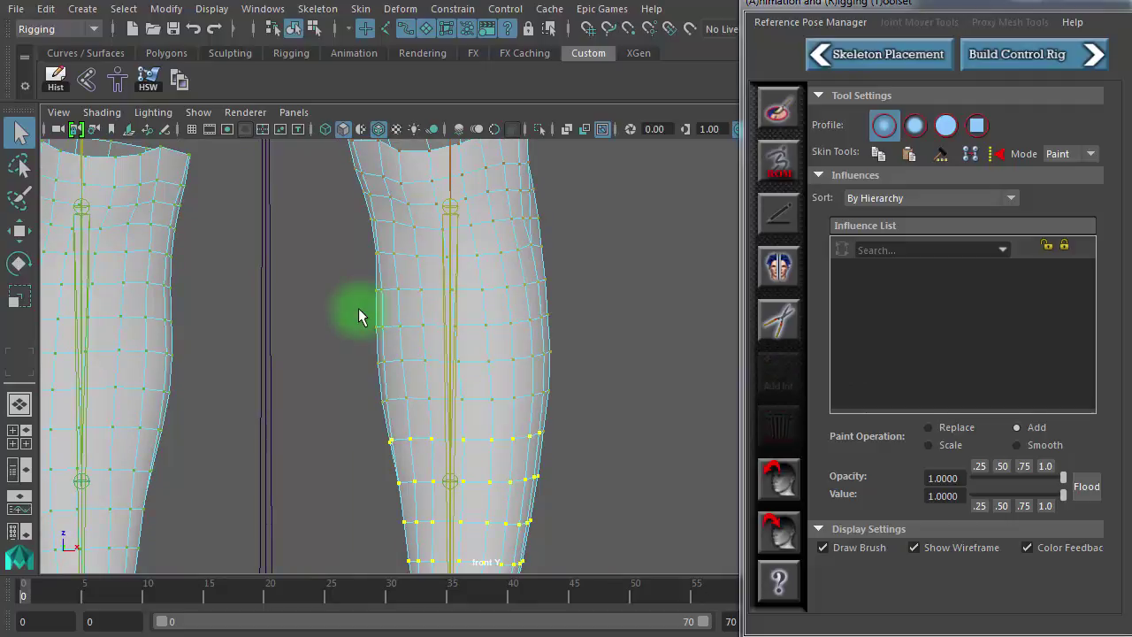
pyautogui.moveTo(359, 308); pyautogui.dragTo(583, 476)
pyautogui.scroll(-3, 596, 435)
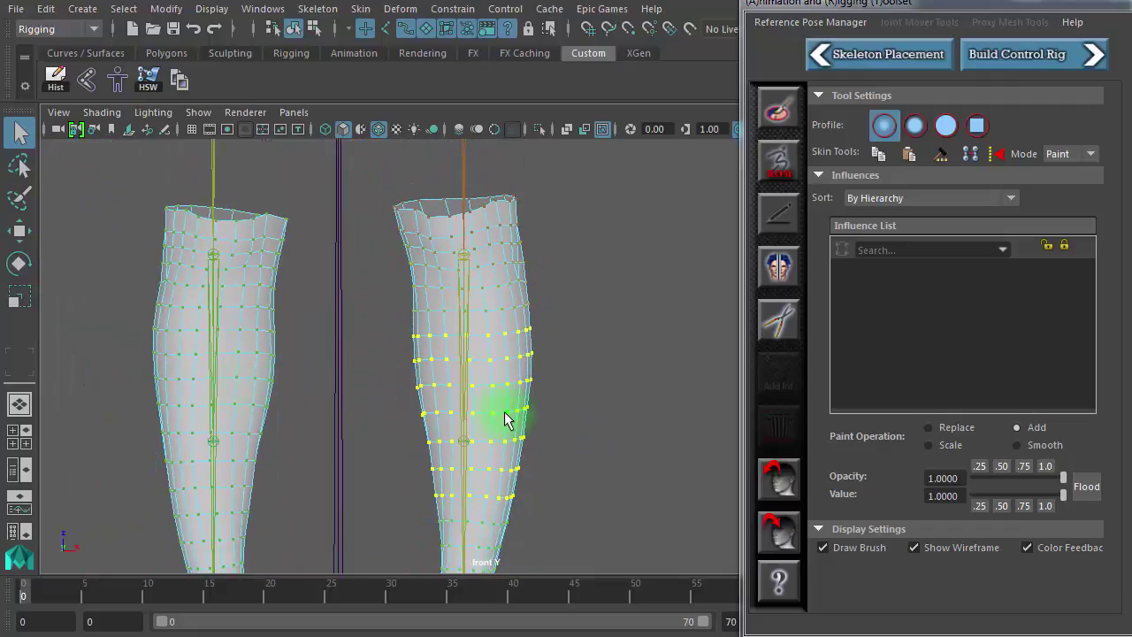
pyautogui.press('space')
pyautogui.press('space')
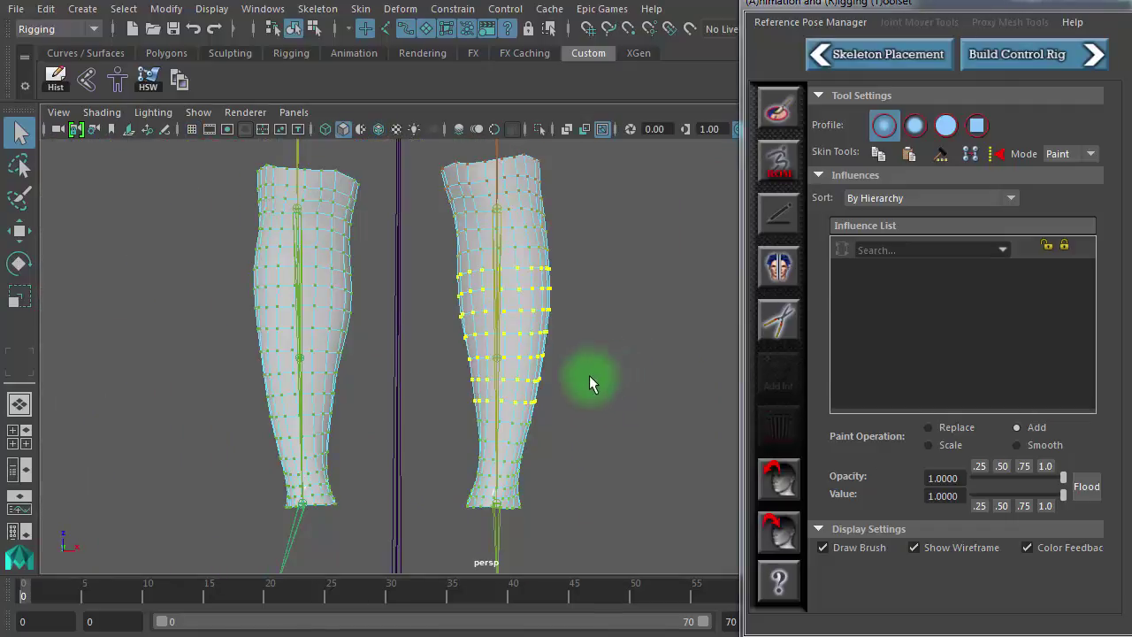
pyautogui.moveTo(572, 381)
pyautogui.keyDown('alt'); pyautogui.mouseDown()
pyautogui.moveTo(339, 386)
pyautogui.moveTo(169, 374)
pyautogui.moveTo(663, 390)
pyautogui.moveTo(565, 392)
pyautogui.mouseUp(); pyautogui.keyUp('alt')
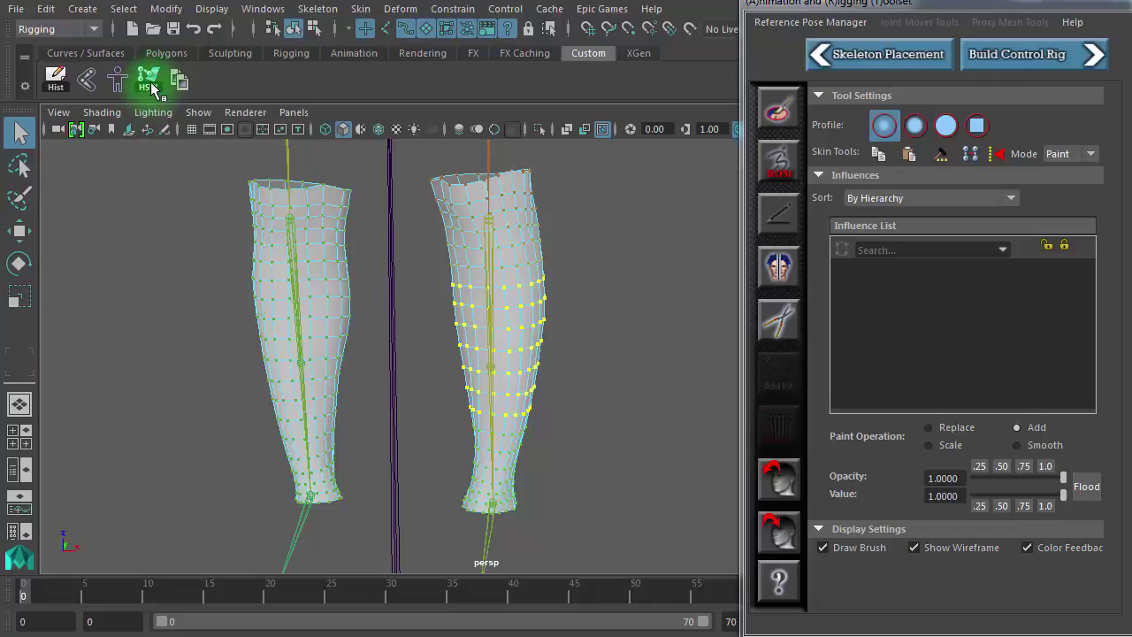
pyautogui.moveTo(322, 592); pyautogui.dragTo(2, 575)
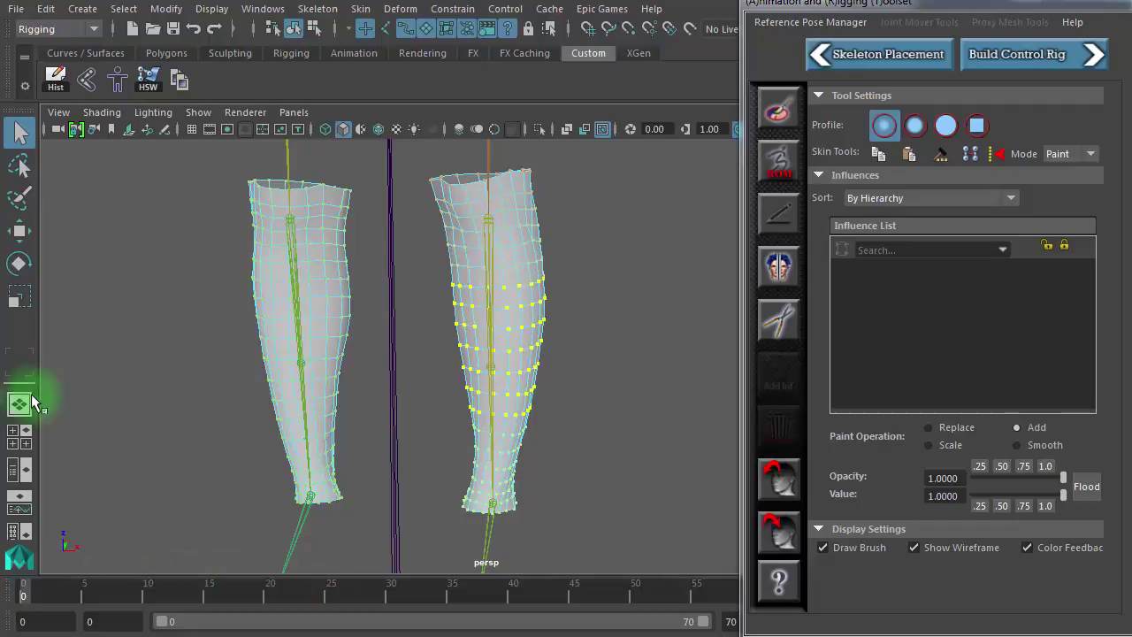
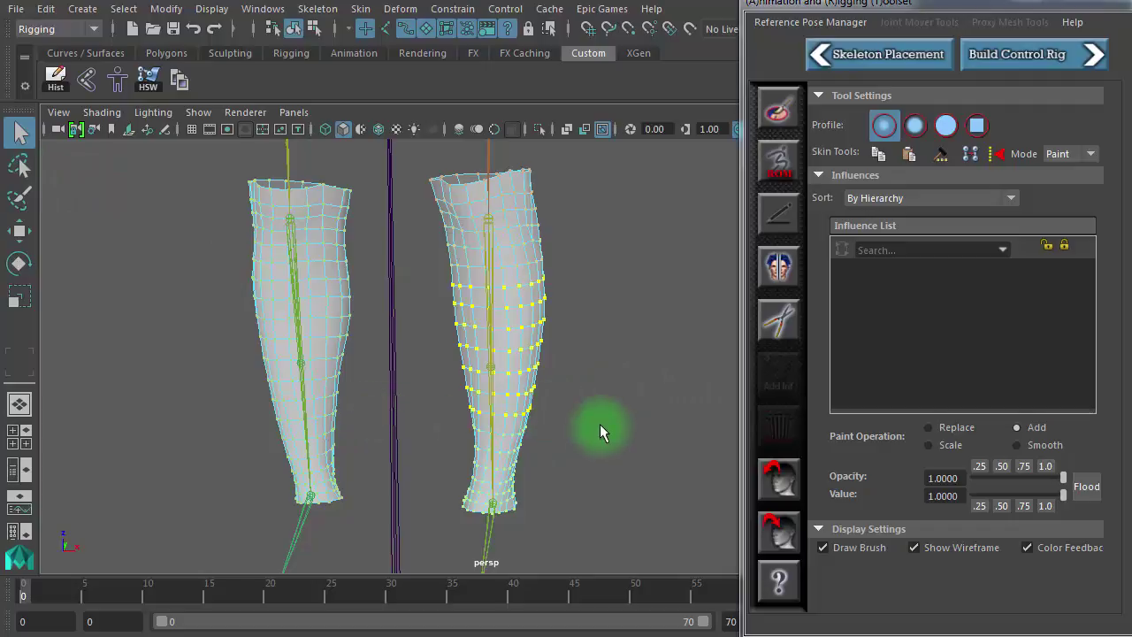
# Undo the last two vertex selection changes on the left calf.
pyautogui.hotkey('ctrl', 'z')
pyautogui.hotkey('ctrl', 'z')
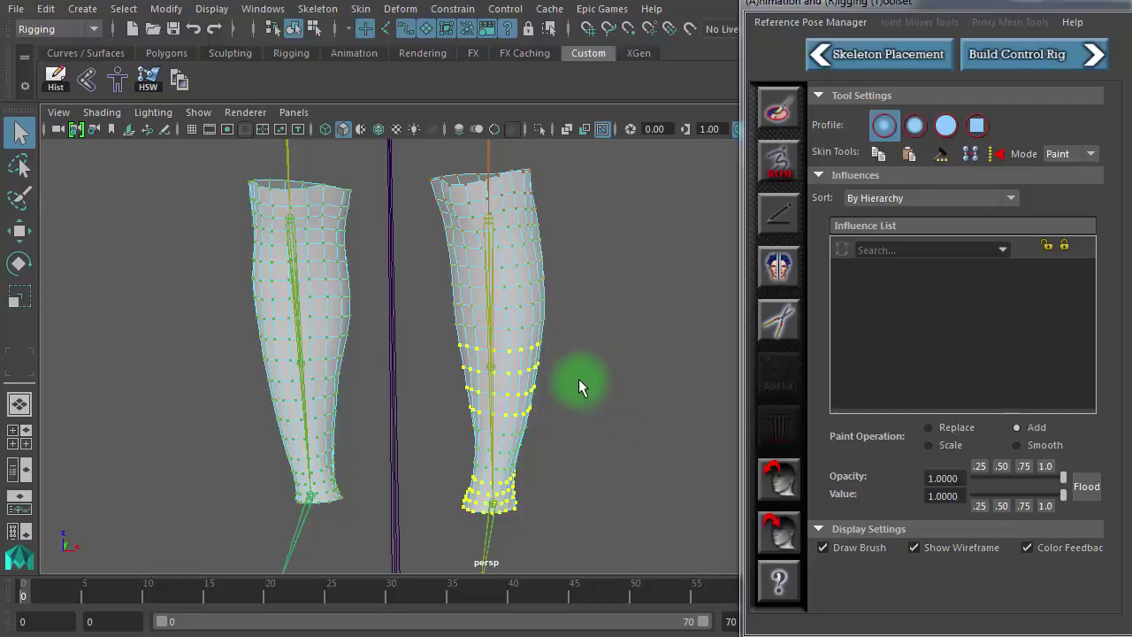
pyautogui.keyDown('alt'); pyautogui.moveTo(523, 366); pyautogui.dragTo(497, 361); pyautogui.keyUp('alt')
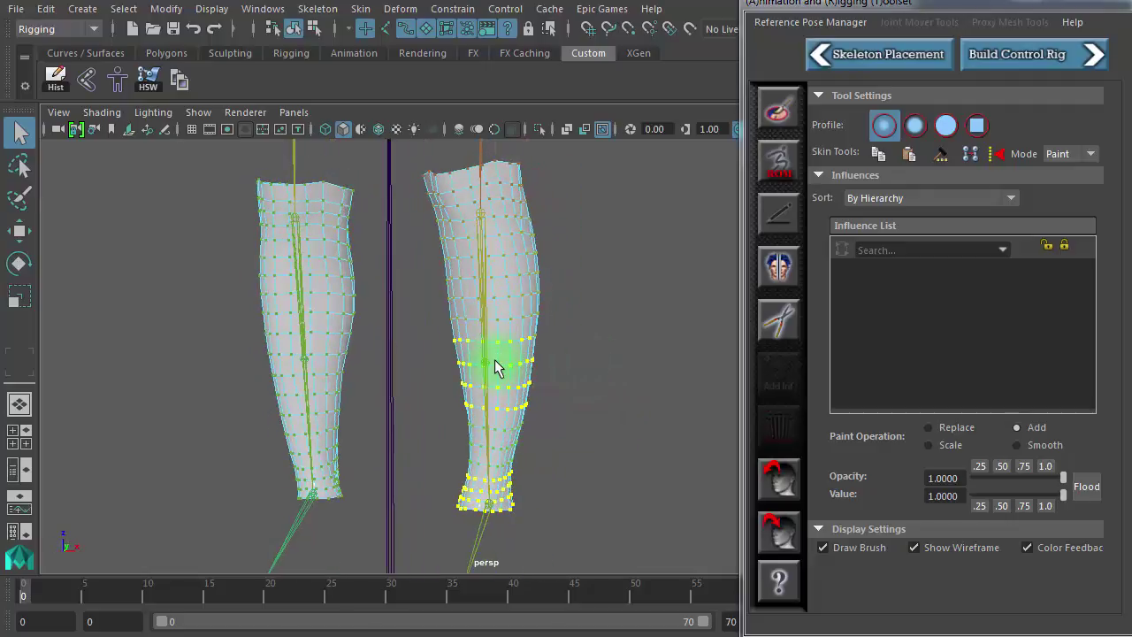
pyautogui.keyDown('alt'); pyautogui.moveTo(470, 369); pyautogui.dragTo(446, 408, button='right'); pyautogui.keyUp('alt')
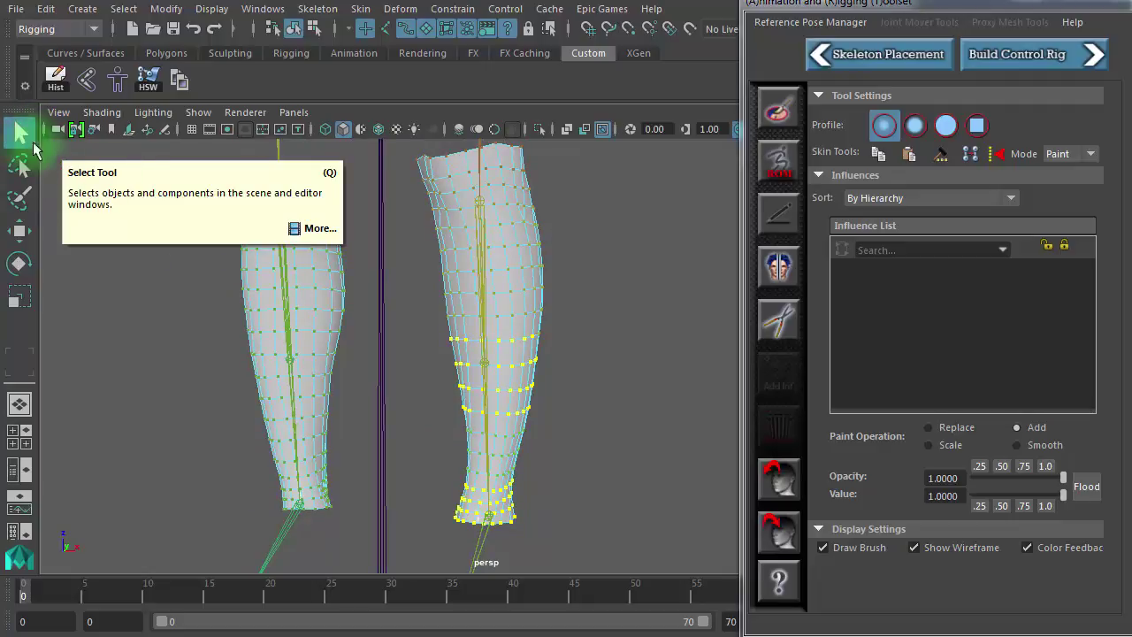
pyautogui.keyDown('alt'); pyautogui.moveTo(501, 295); pyautogui.dragTo(589, 323, button='right'); pyautogui.keyUp('alt')
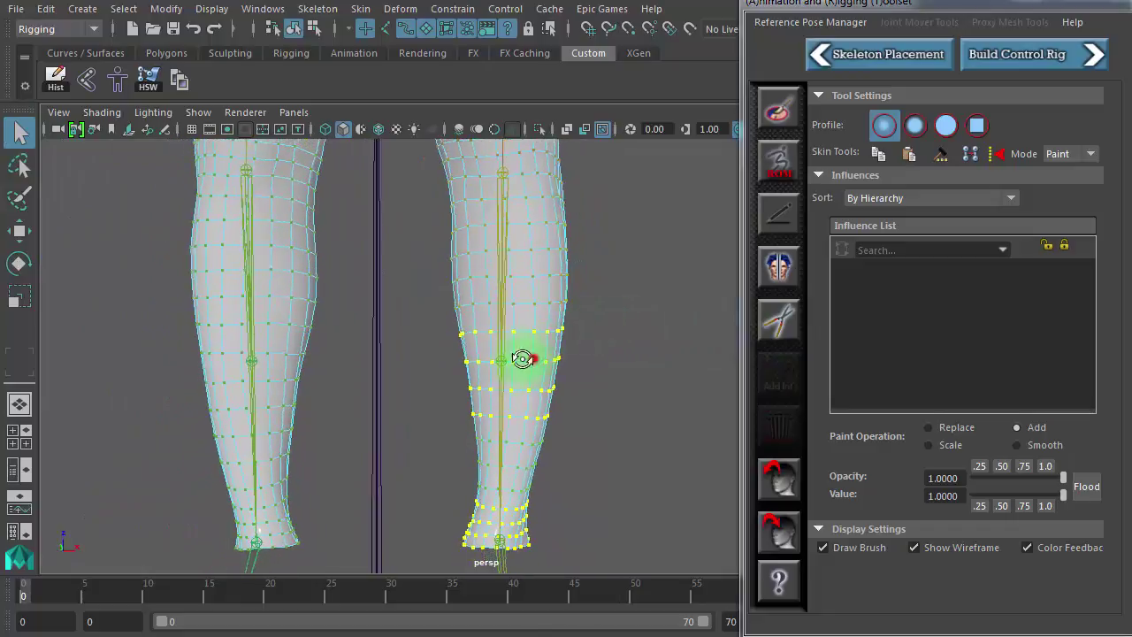
pyautogui.keyDown('alt'); pyautogui.moveTo(522, 358); pyautogui.dragTo(555, 287); pyautogui.keyUp('alt')
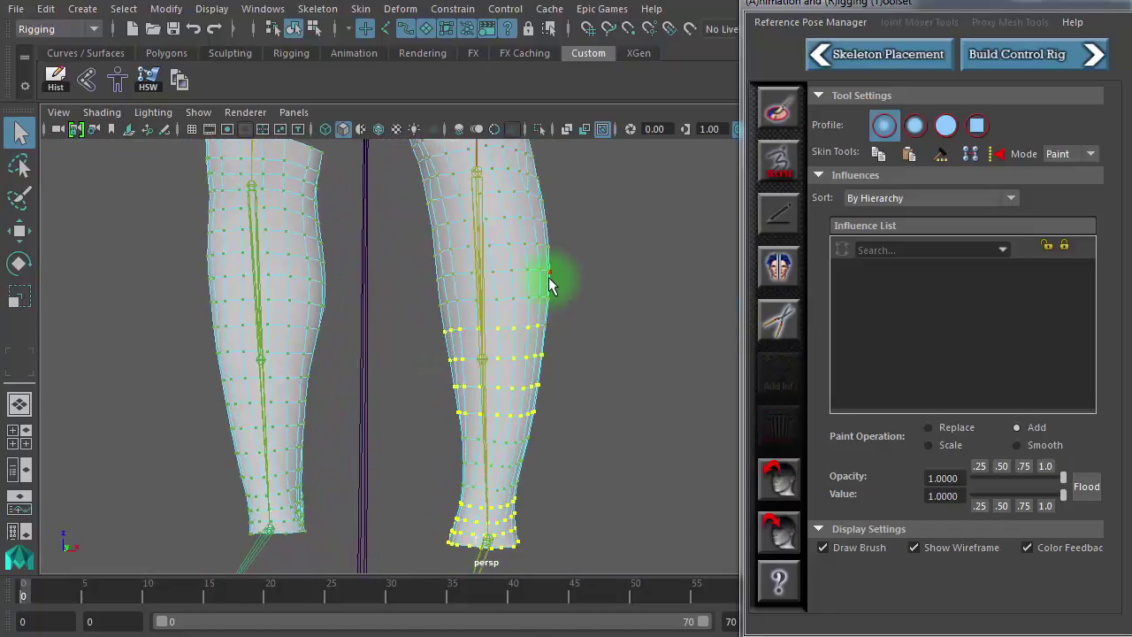
# Leave vertex editing, allow joints to be picked, select the left calf's twist joint and key it at frame 20.
pyautogui.moveTo(548, 285); pyautogui.dragTo(620, 259, button='right')
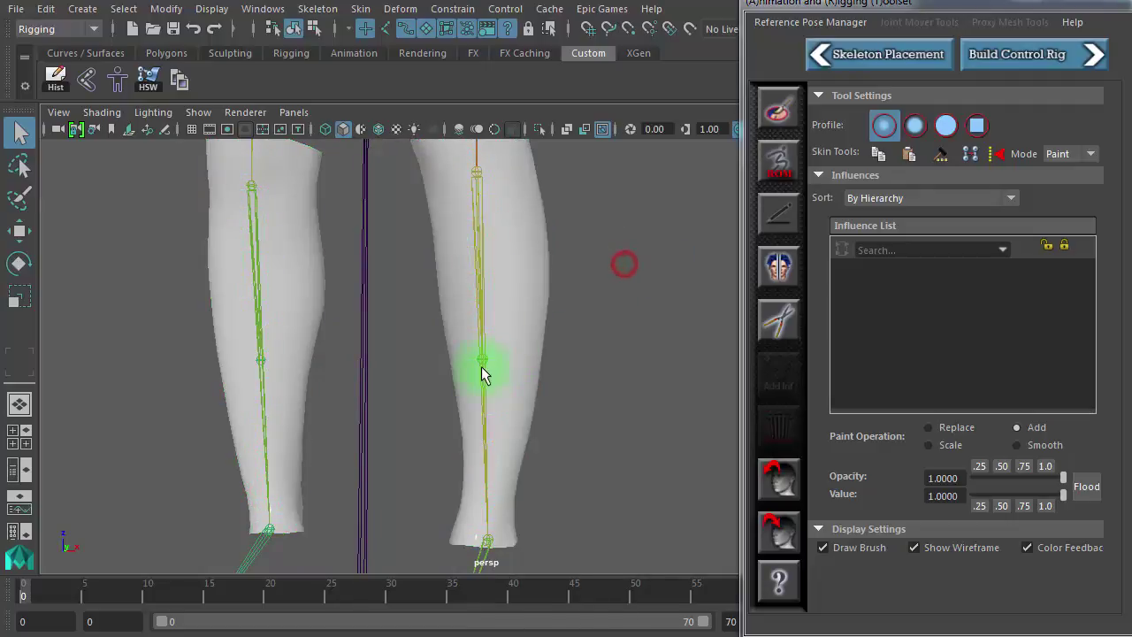
pyautogui.click(384, 28)
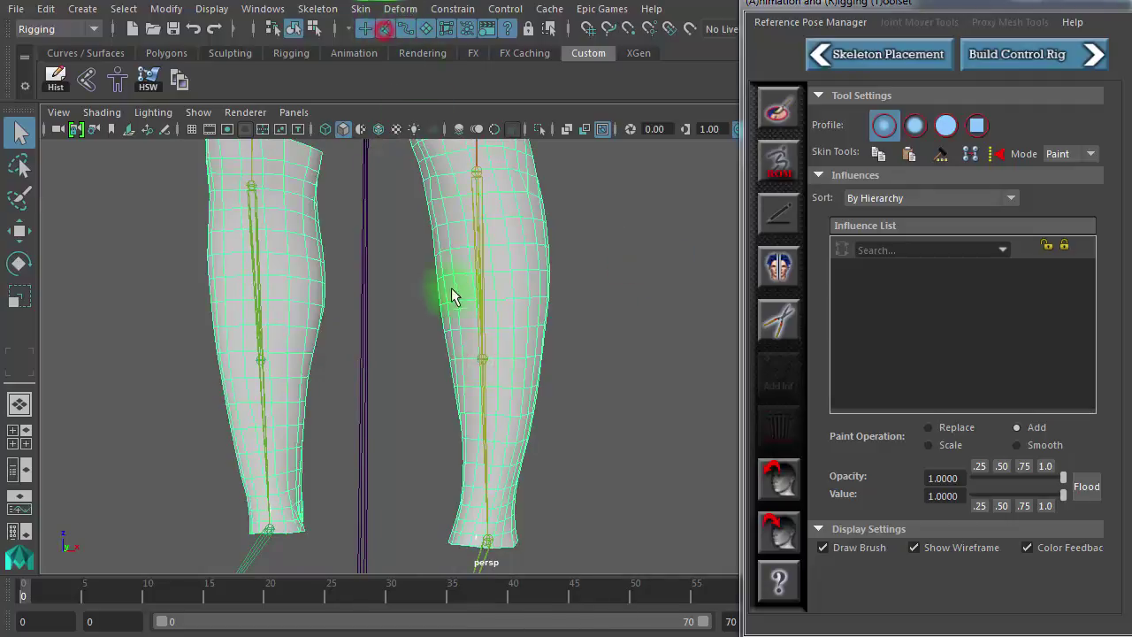
pyautogui.click(486, 367)
pyautogui.keyDown('alt'); pyautogui.moveTo(476, 392); pyautogui.dragTo(272, 541); pyautogui.keyUp('alt')
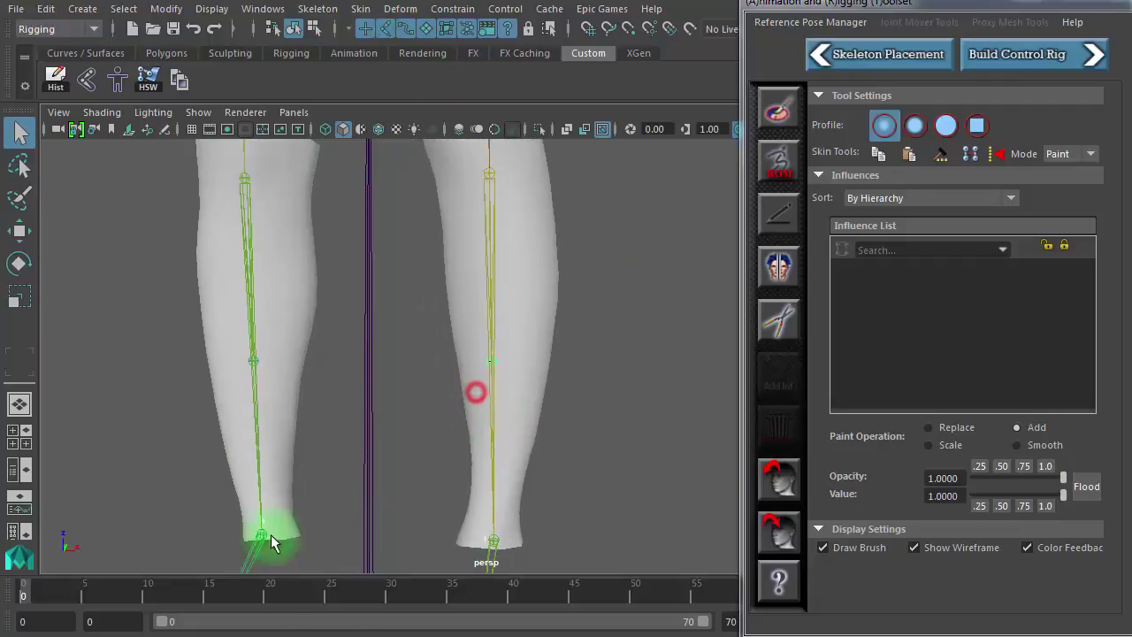
pyautogui.moveTo(120, 587); pyautogui.dragTo(343, 593)
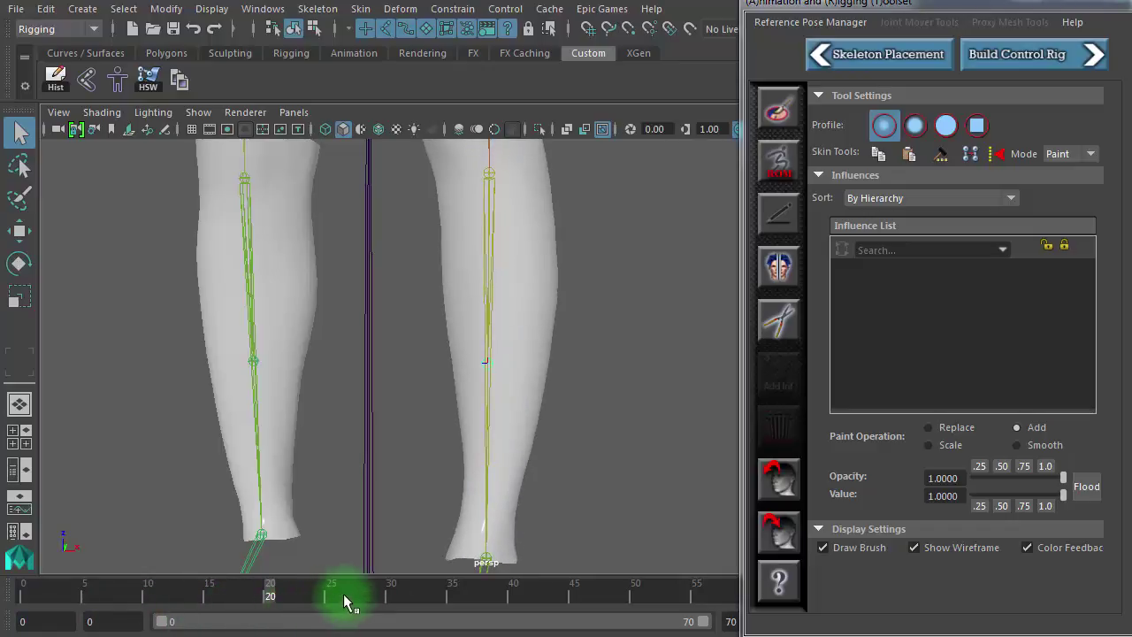
pyautogui.keyDown('alt'); pyautogui.moveTo(576, 336); pyautogui.dragTo(397, 332, button='right'); pyautogui.keyUp('alt')
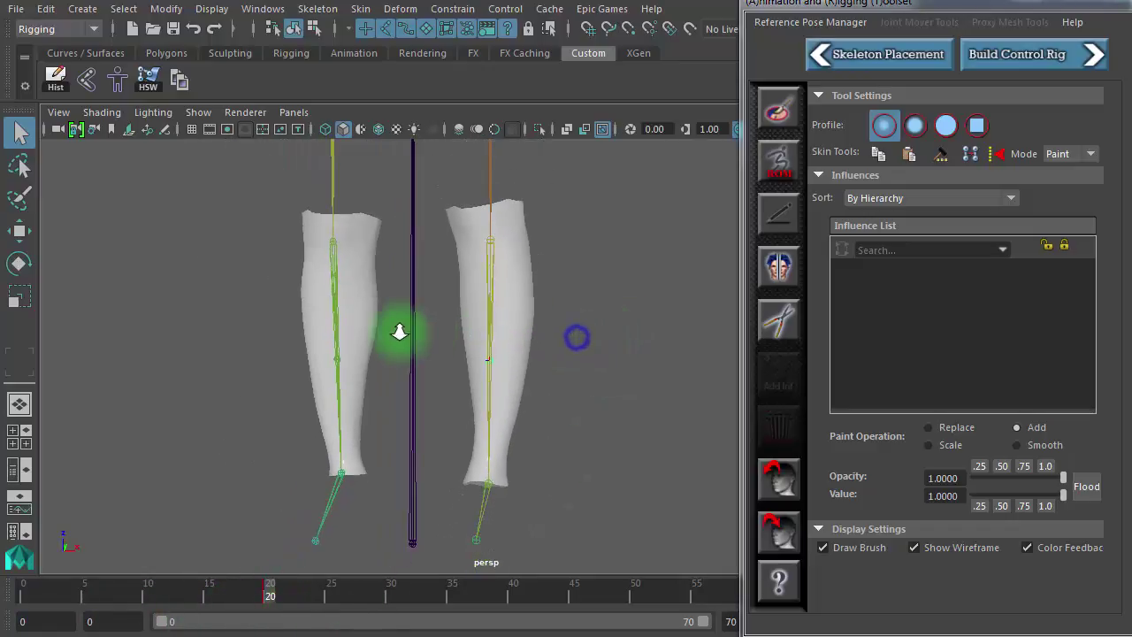
# Twist the calf_twist_01_l joint around its length and set its Rotate X to 46.
pyautogui.press('e')
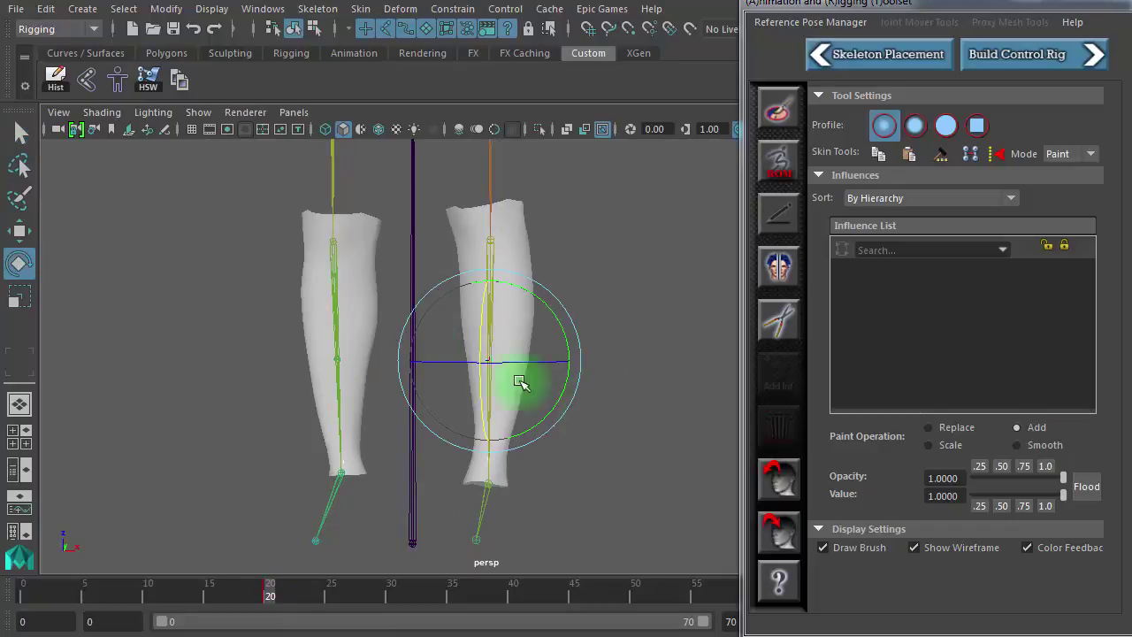
pyautogui.moveTo(510, 358); pyautogui.dragTo(584, 362)
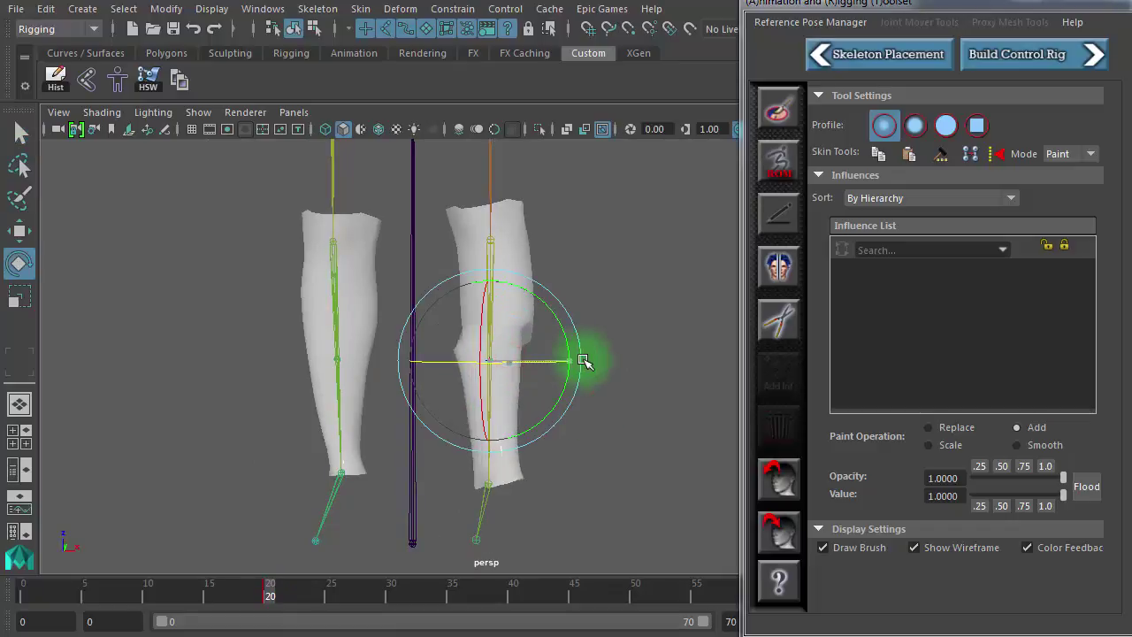
pyautogui.moveTo(918, 4); pyautogui.dragTo(1131, 5)
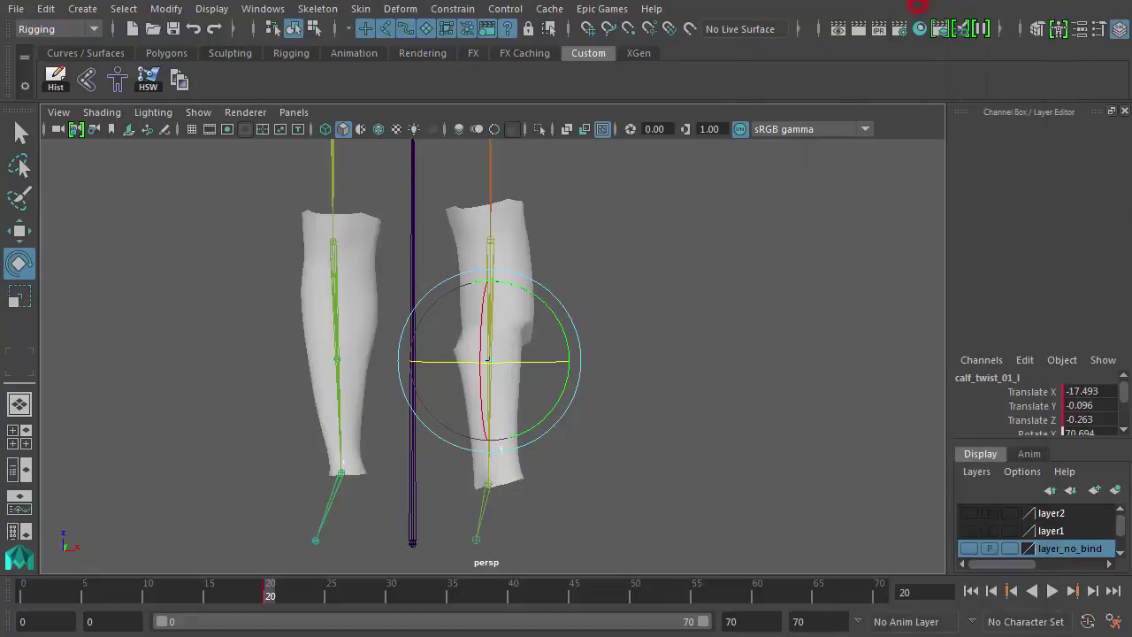
pyautogui.moveTo(1123, 392); pyautogui.dragTo(1123, 392)
pyautogui.click(1100, 392)
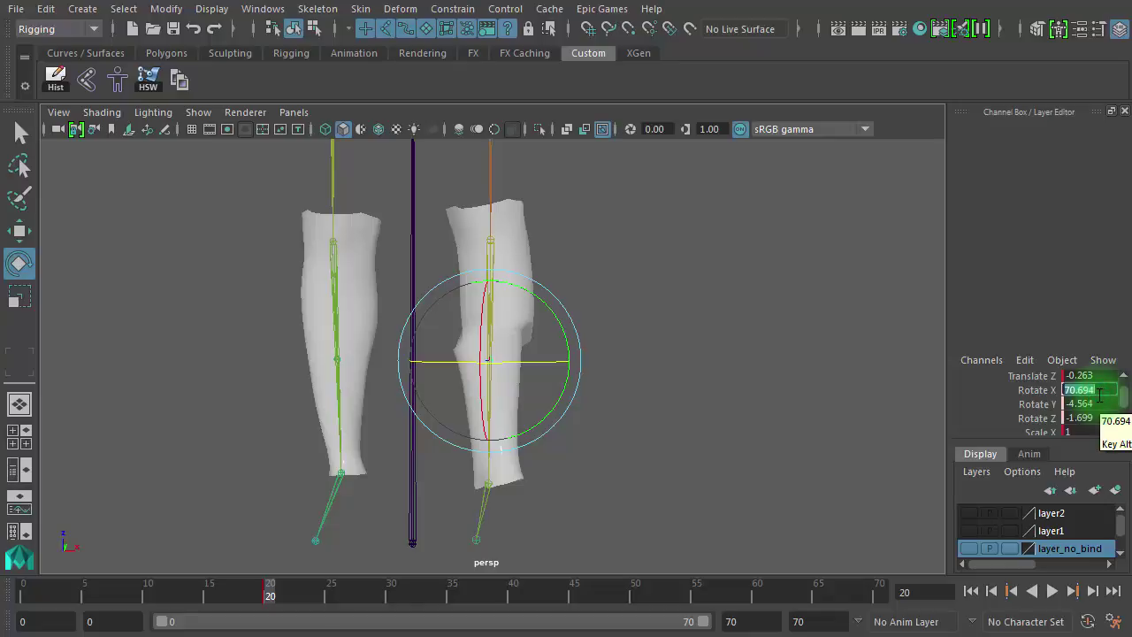
pyautogui.press('Return')
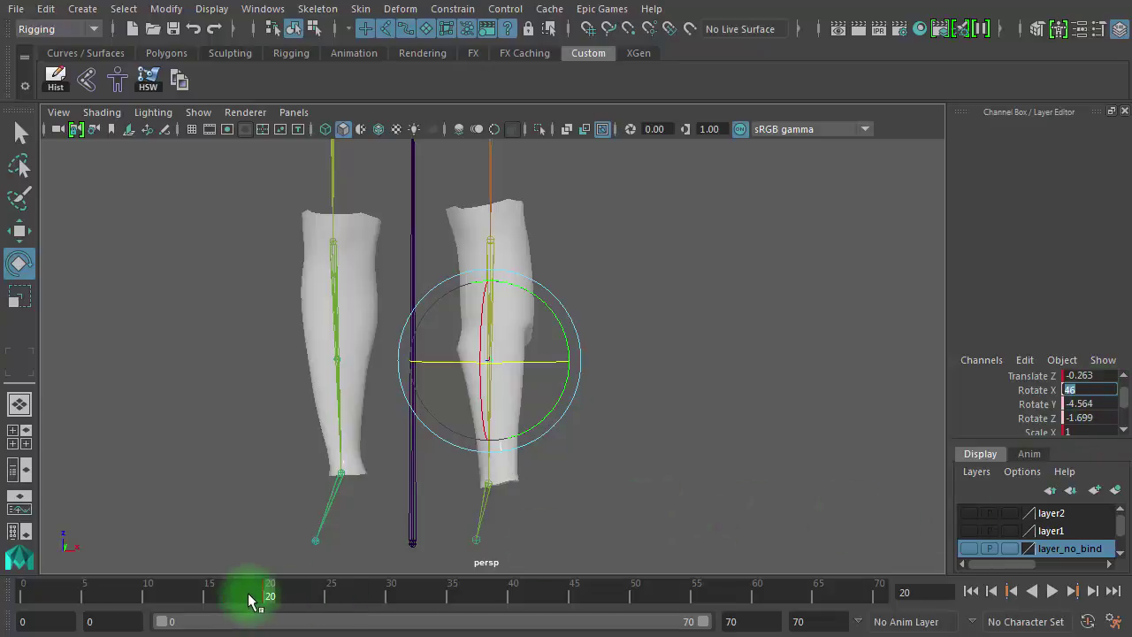
# Key the twisted joint's rotation at frame 30 and scrub back through the frames to check the motion.
pyautogui.moveTo(274, 597)
pyautogui.mouseDown()
pyautogui.moveTo(499, 599)
pyautogui.moveTo(398, 601)
pyautogui.moveTo(396, 617)
pyautogui.mouseUp()
pyautogui.write('5')
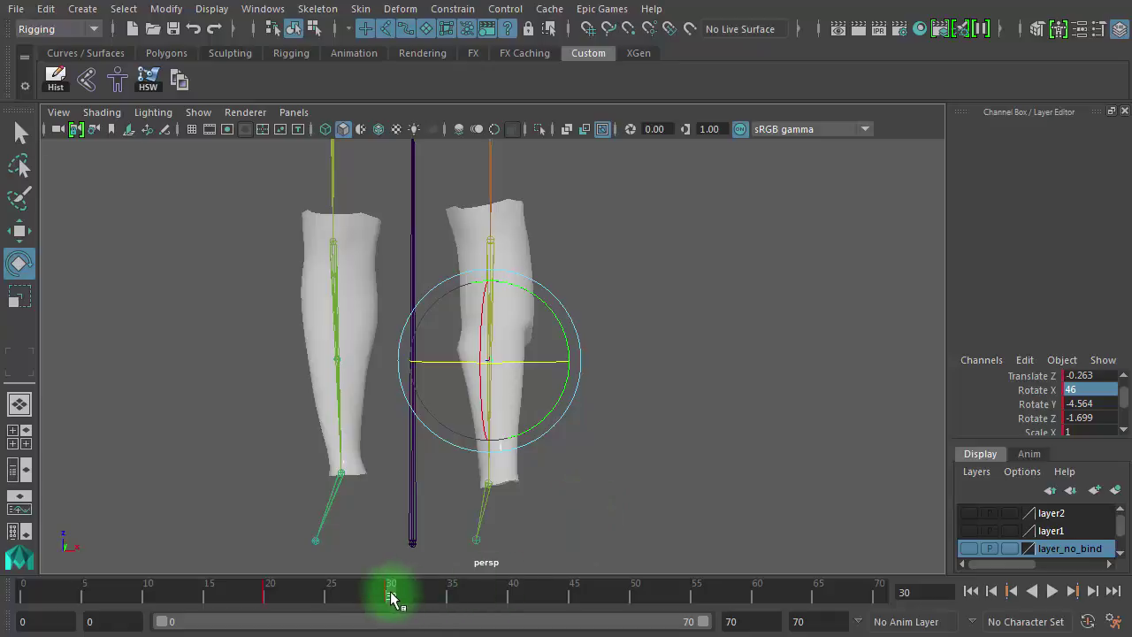
pyautogui.moveTo(392, 596); pyautogui.dragTo(312, 599)
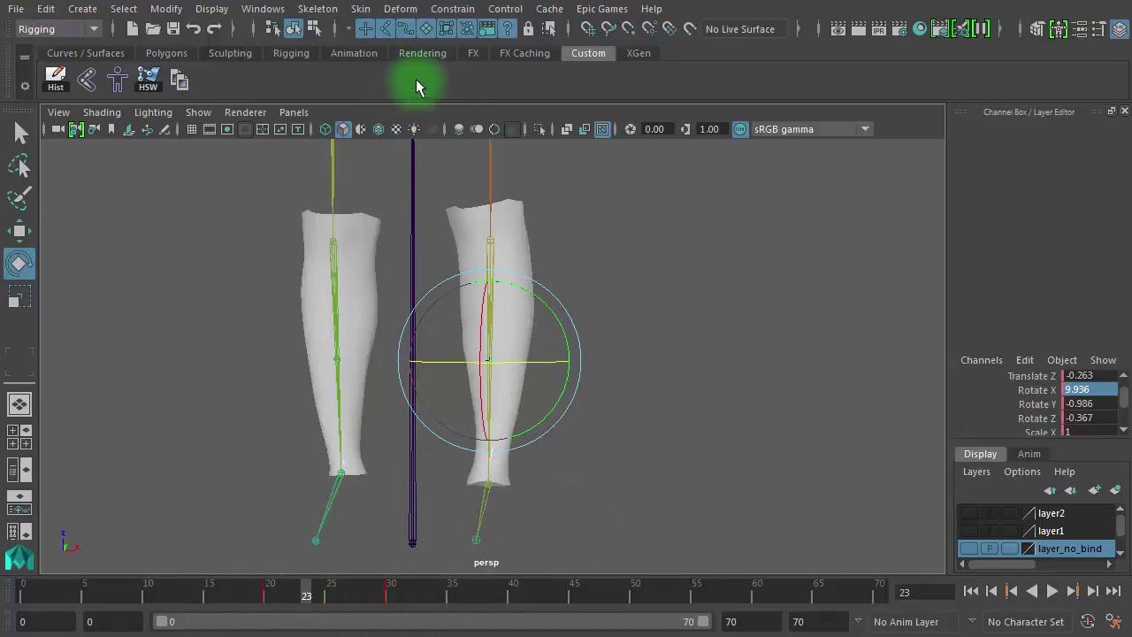
# Show the wireframe over the shaded legs and go to frame 30 to inspect the twisted calf.
pyautogui.click(378, 130)
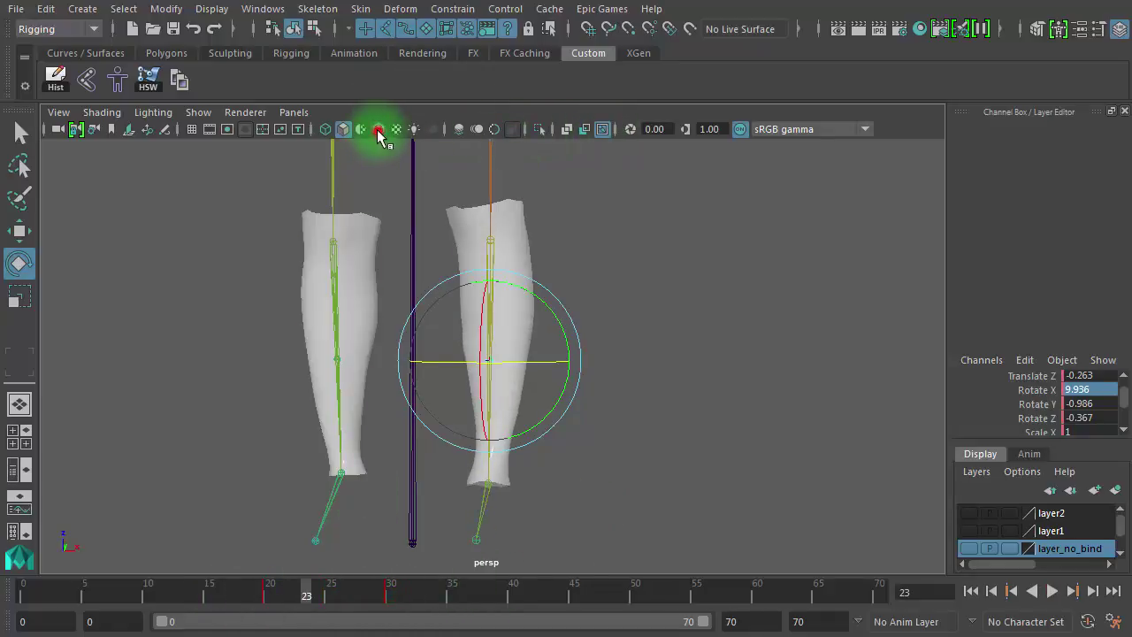
pyautogui.moveTo(308, 594); pyautogui.dragTo(394, 600)
pyautogui.scroll(8, 774, 433)
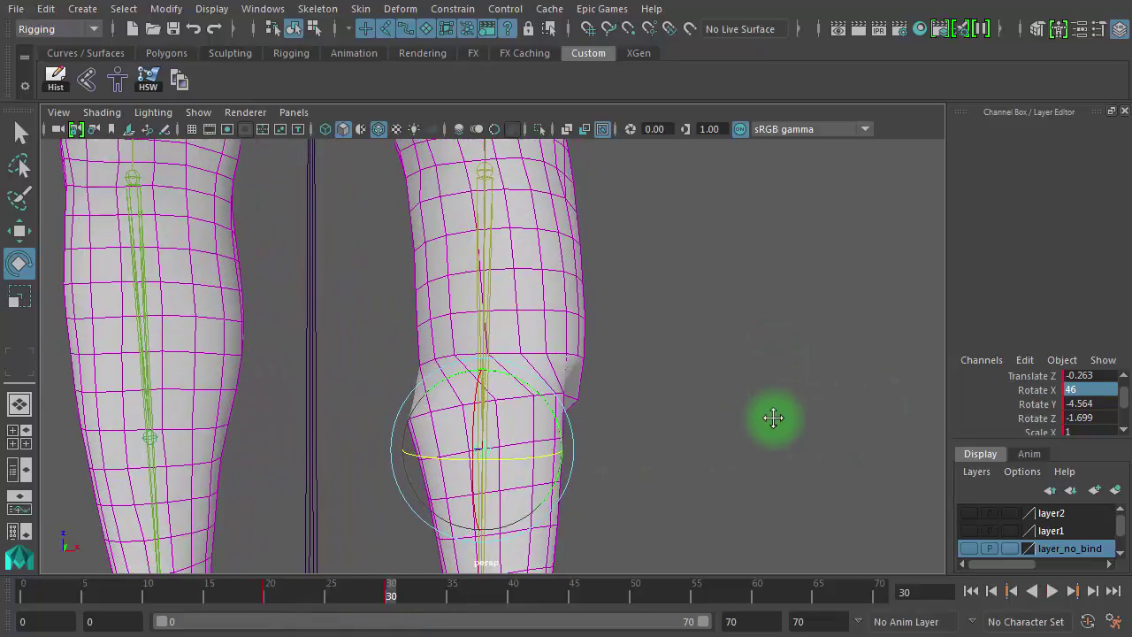
# Exclude joints from picking and switch the leg mesh to vertex selection with nothing selected.
pyautogui.moveTo(576, 299); pyautogui.dragTo(505, 303, button='right')
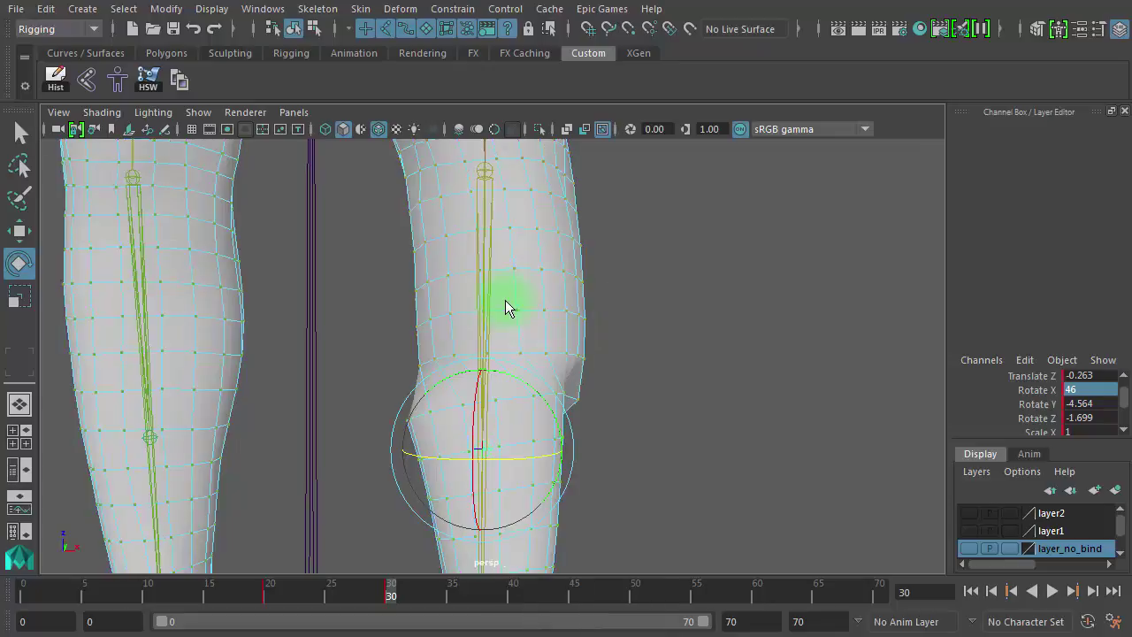
pyautogui.keyDown('alt'); pyautogui.moveTo(808, 412); pyautogui.dragTo(652, 407, button='right'); pyautogui.keyUp('alt')
pyautogui.click(696, 413)
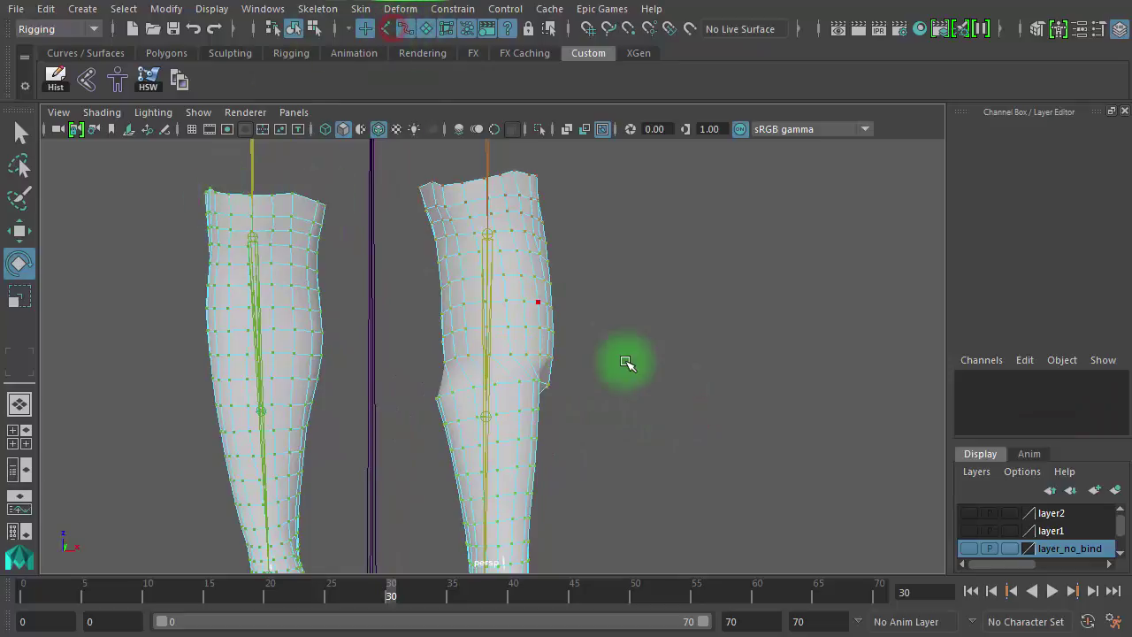
pyautogui.keyDown('alt'); pyautogui.moveTo(627, 362); pyautogui.dragTo(628, 242, button='middle'); pyautogui.keyUp('alt')
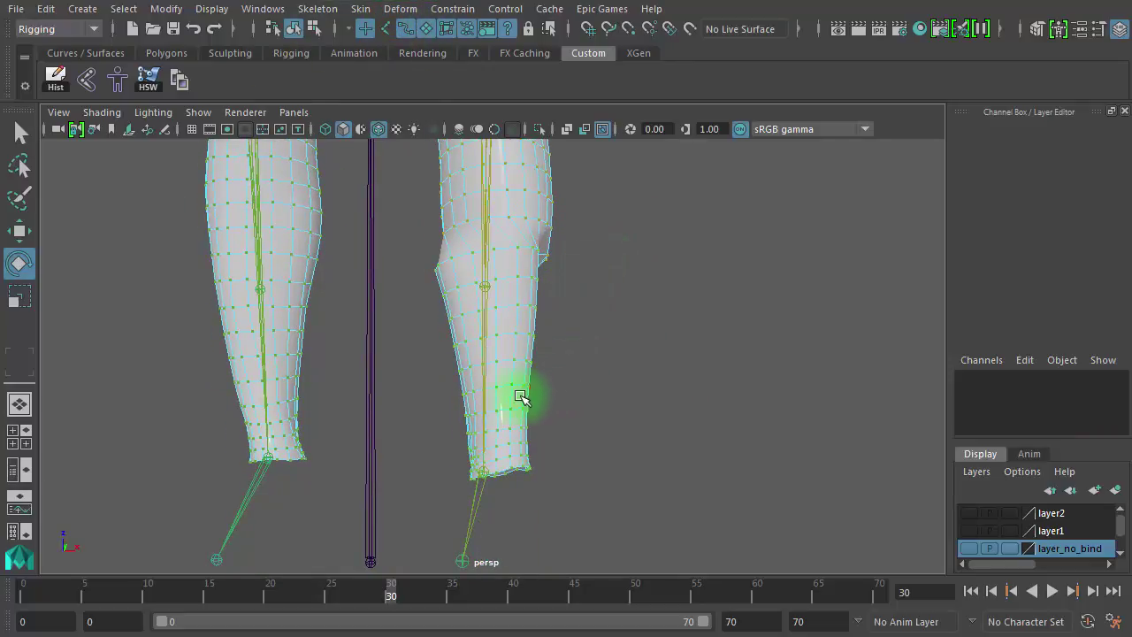
pyautogui.keyDown('alt'); pyautogui.moveTo(554, 293); pyautogui.dragTo(557, 347, button='middle'); pyautogui.keyUp('alt')
# Select the ring of faces around the left calf at the twist joint and grow it by two rings each way.
pyautogui.moveTo(501, 294); pyautogui.dragTo(502, 336, button='right')
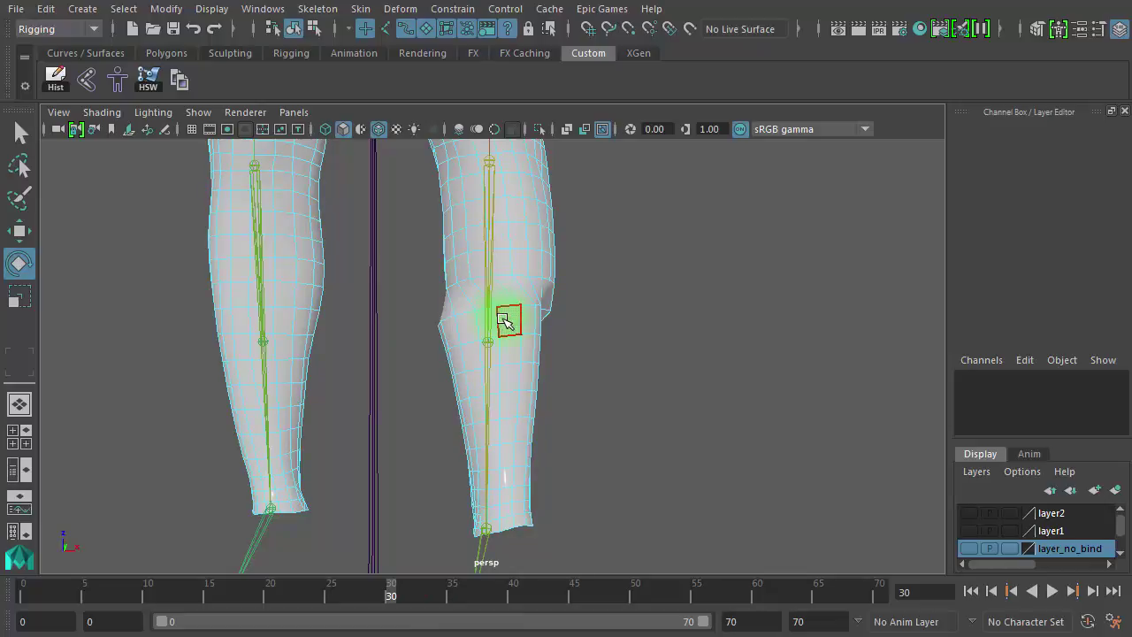
pyautogui.click(504, 321)
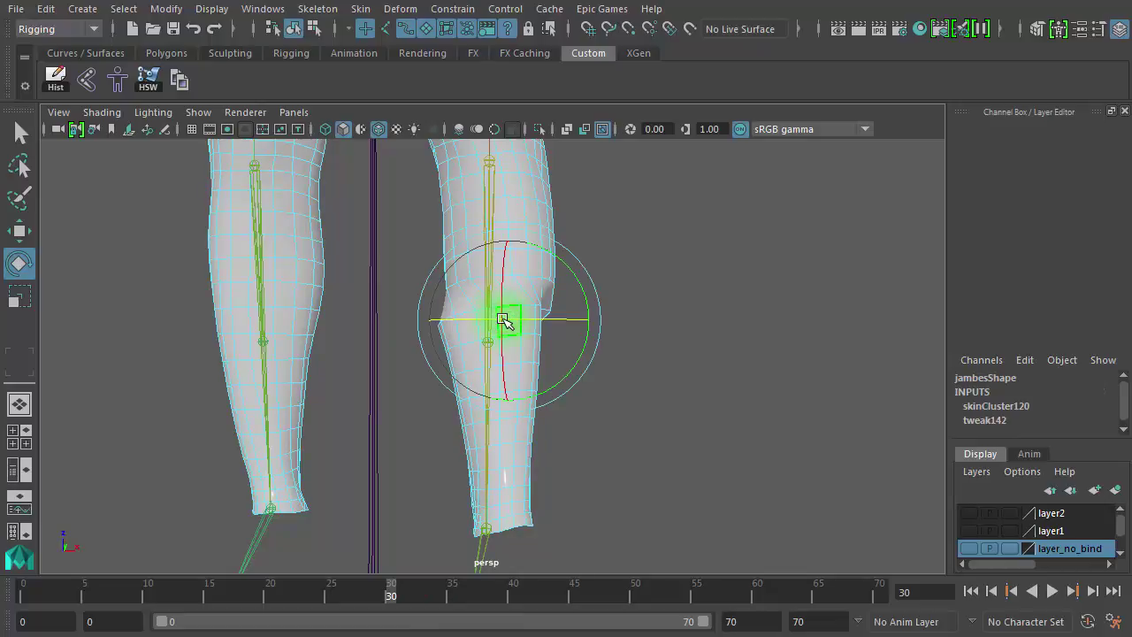
pyautogui.press('w')
pyautogui.keyDown('shift'); pyautogui.doubleClick(488, 326); pyautogui.keyUp('shift')
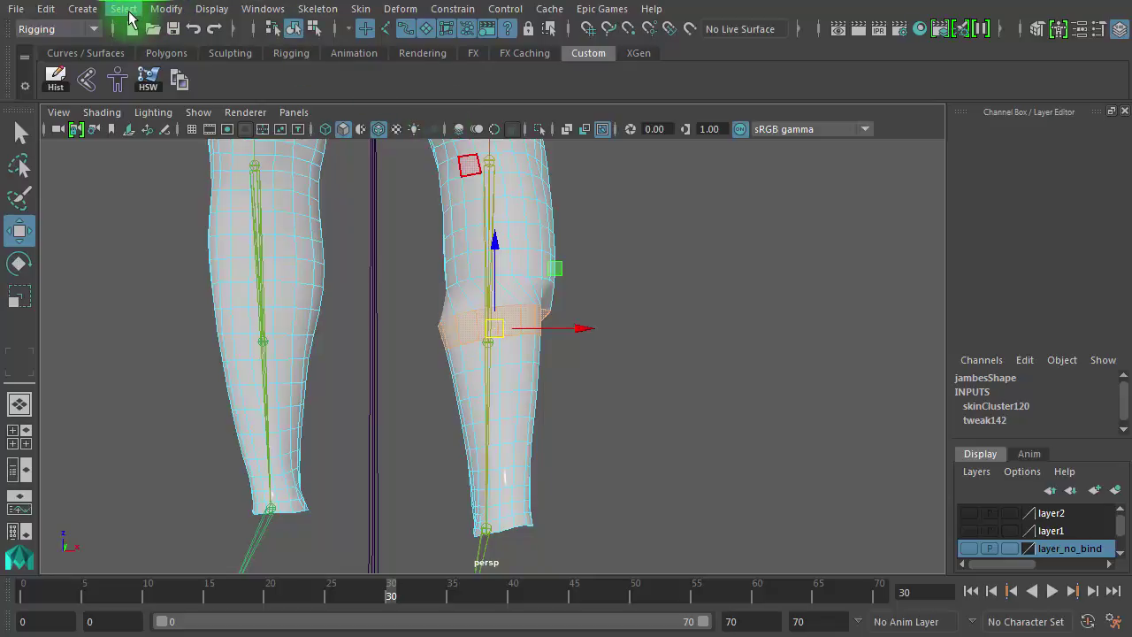
pyautogui.click(124, 11)
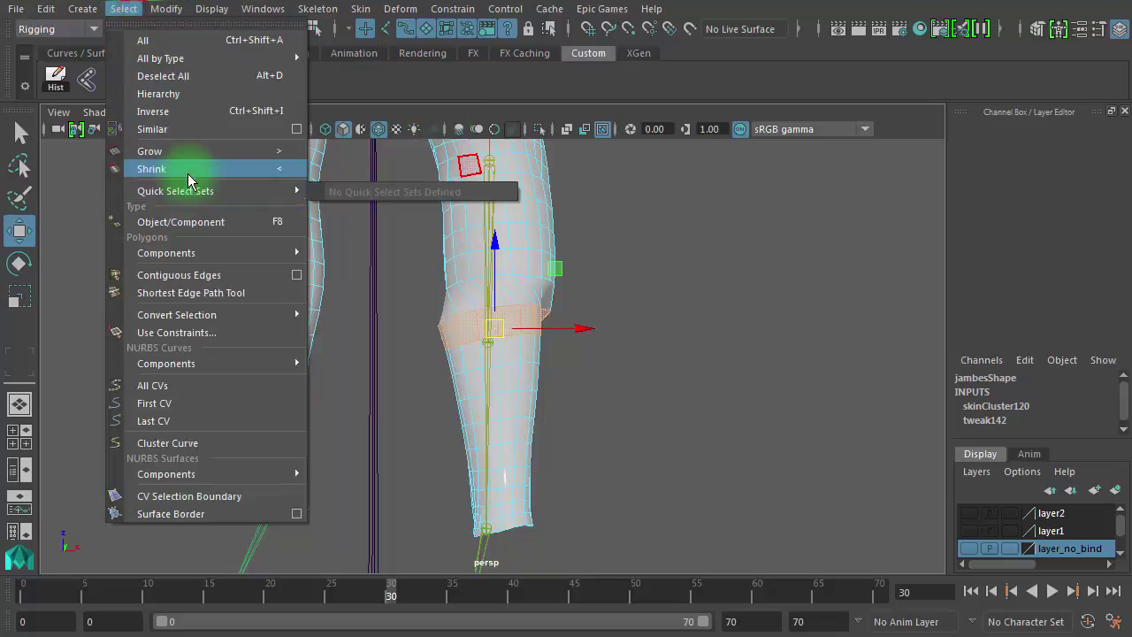
pyautogui.click(208, 152)
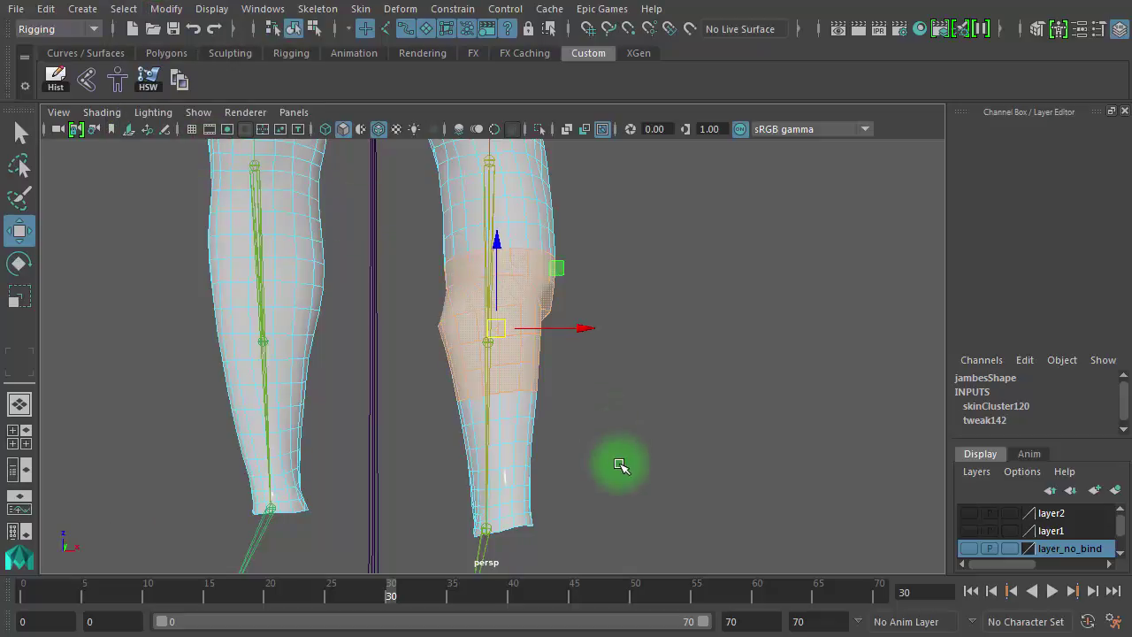
# Apply Hammer Skin Weights to the selected faces around the left calf twist joint and clear the selection.
pyautogui.keyDown('alt'); pyautogui.moveTo(607, 424); pyautogui.dragTo(501, 448); pyautogui.keyUp('alt')
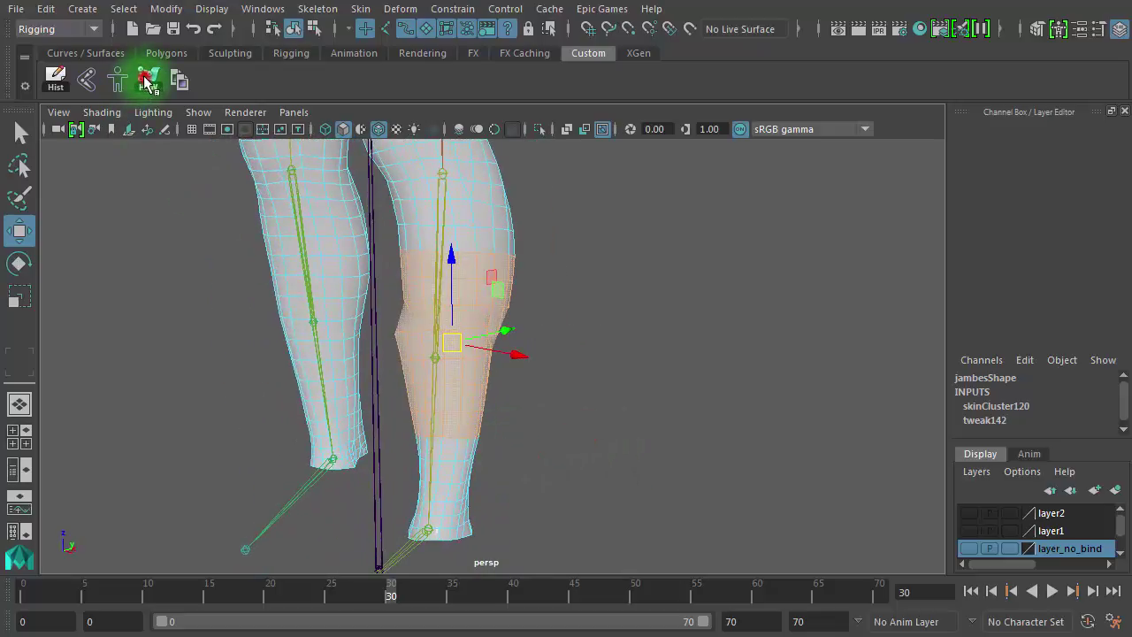
pyautogui.keyDown('alt'); pyautogui.moveTo(592, 379); pyautogui.dragTo(668, 373); pyautogui.keyUp('alt')
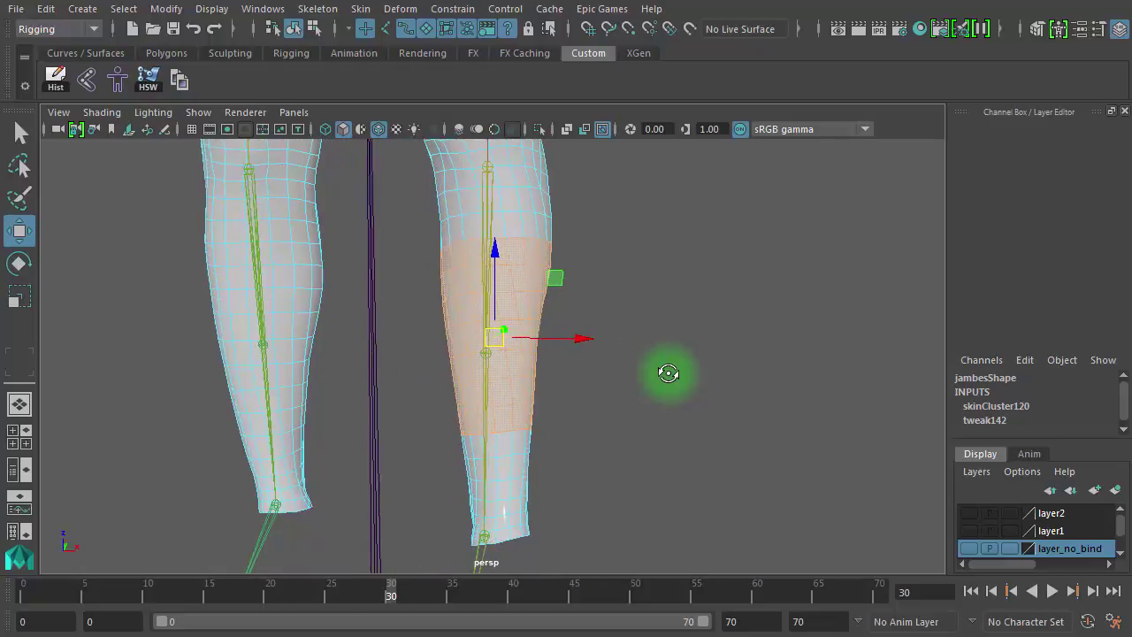
pyautogui.keyDown('alt'); pyautogui.moveTo(715, 326); pyautogui.dragTo(629, 243, button='right'); pyautogui.keyUp('alt')
pyautogui.click(688, 306)
pyautogui.click(678, 380)
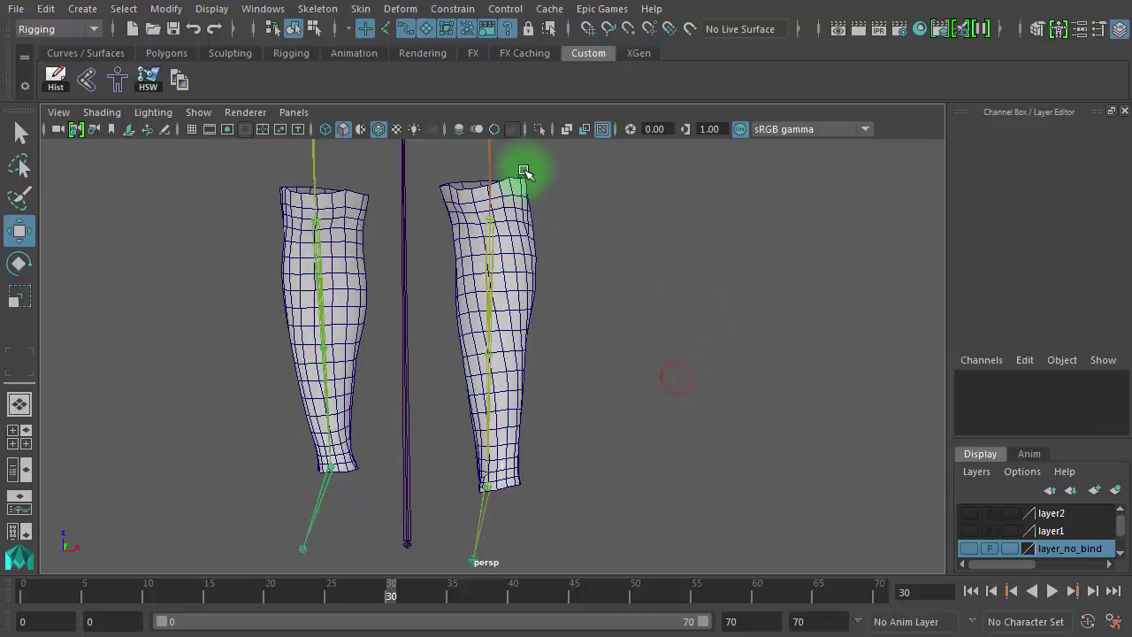
# Turn off X-ray display of the joints and examine the left calf's deformation at frames 30 and 29.
pyautogui.click(603, 130)
pyautogui.keyDown('alt'); pyautogui.moveTo(591, 304); pyautogui.dragTo(546, 484); pyautogui.keyUp('alt')
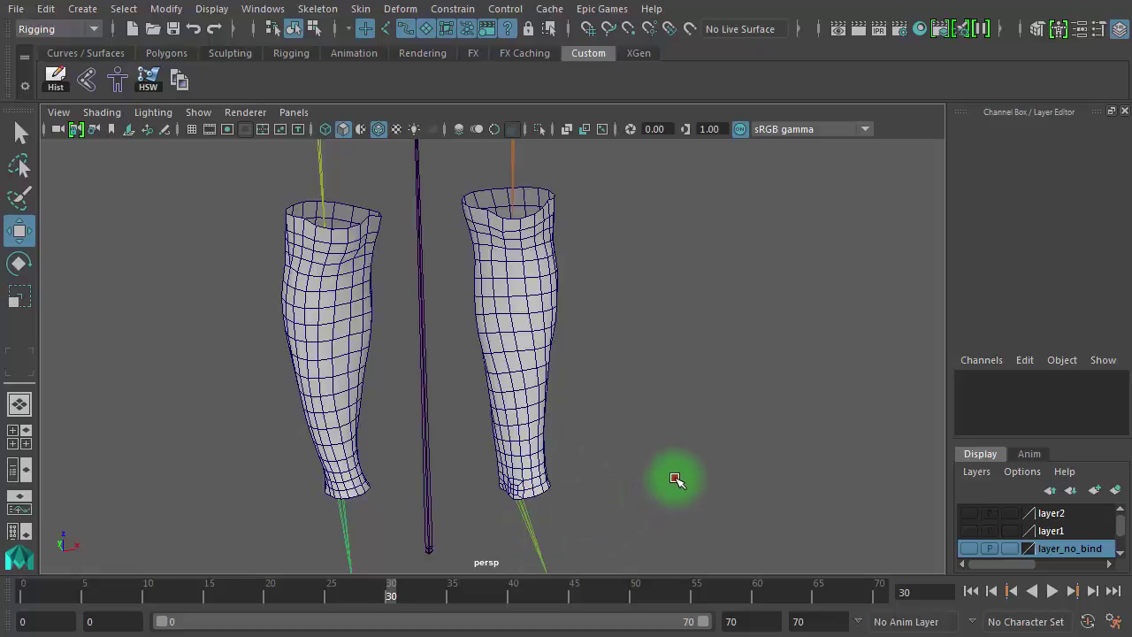
pyautogui.click(675, 478)
pyautogui.moveTo(392, 591)
pyautogui.mouseDown()
pyautogui.moveTo(233, 597)
pyautogui.moveTo(459, 604)
pyautogui.moveTo(230, 596)
pyautogui.moveTo(430, 594)
pyautogui.moveTo(379, 599)
pyautogui.mouseUp()
pyautogui.keyDown('alt'); pyautogui.moveTo(679, 531); pyautogui.dragTo(657, 517); pyautogui.keyUp('alt')
# Switch through the four-view layout to the front view and inspect both lower legs.
pyautogui.click(20, 440)
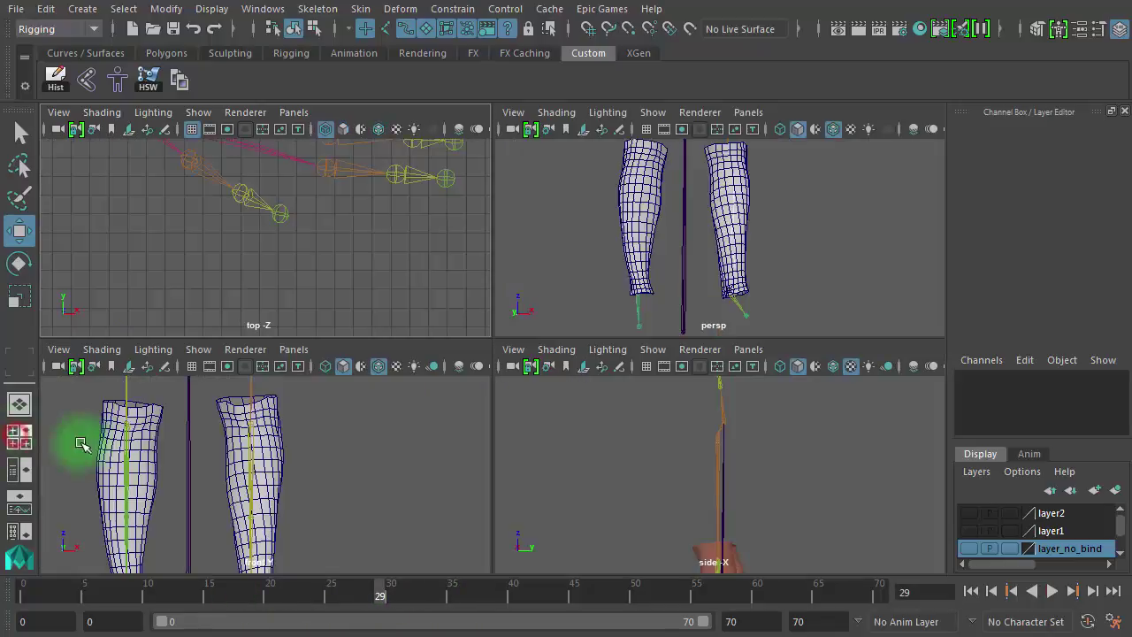
pyautogui.press('space')
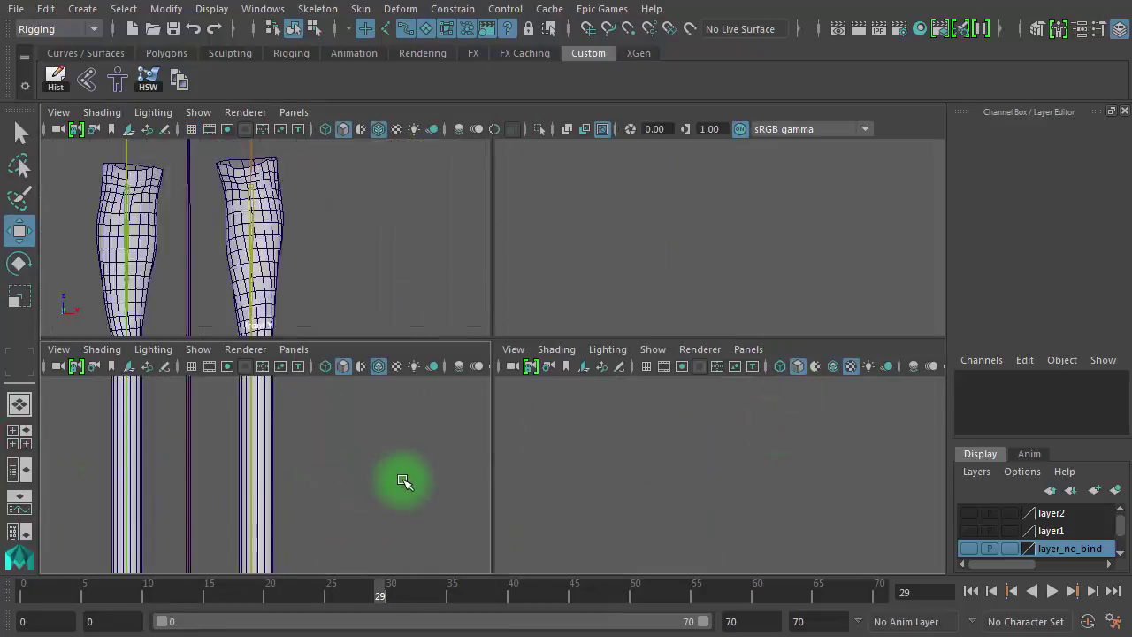
pyautogui.keyDown('alt'); pyautogui.moveTo(623, 465); pyautogui.dragTo(637, 291, button='middle'); pyautogui.keyUp('alt')
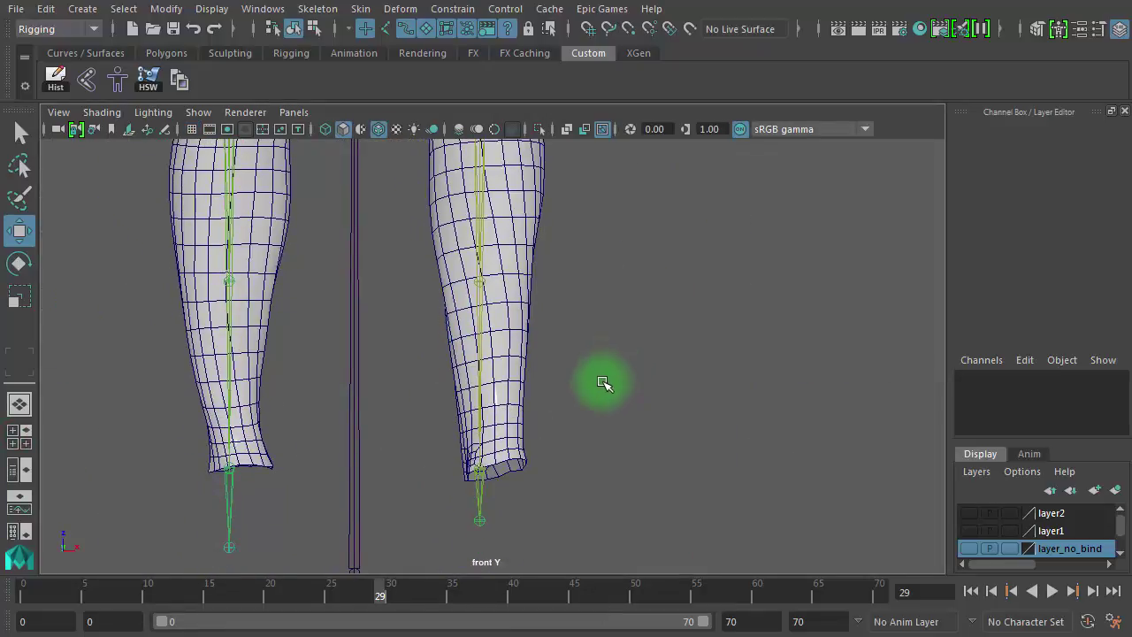
pyautogui.keyDown('alt'); pyautogui.moveTo(606, 380); pyautogui.dragTo(582, 384); pyautogui.keyUp('alt')
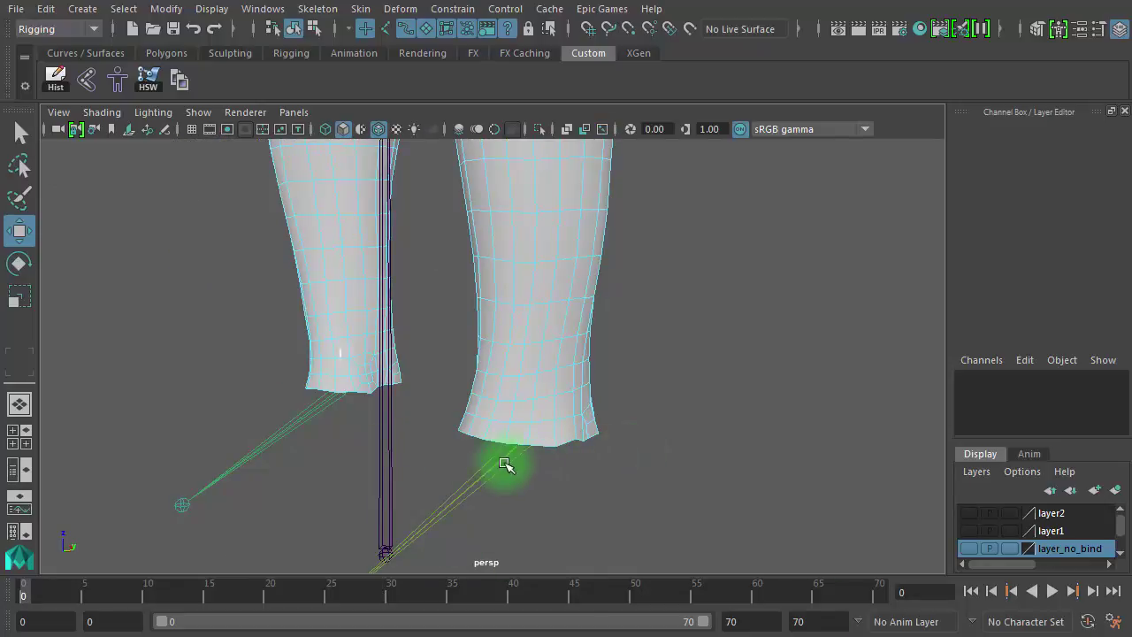
pyautogui.moveTo(505, 463)
pyautogui.keyDown('alt'); pyautogui.mouseDown()
pyautogui.moveTo(652, 463)
pyautogui.moveTo(516, 478)
pyautogui.mouseUp(); pyautogui.keyUp('alt')
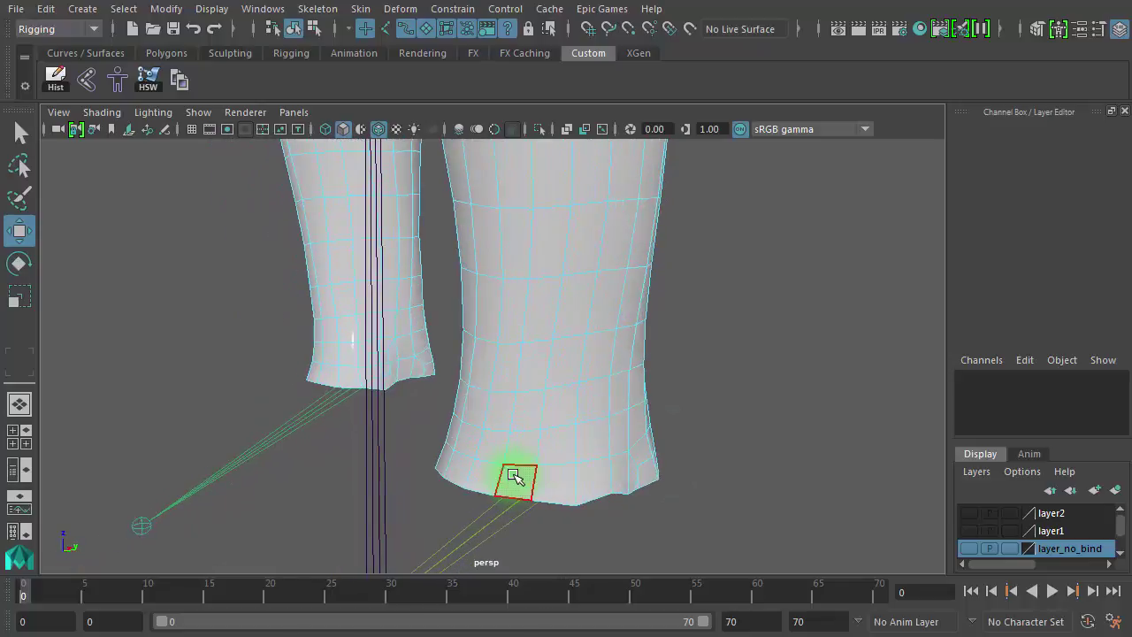
pyautogui.click(517, 480)
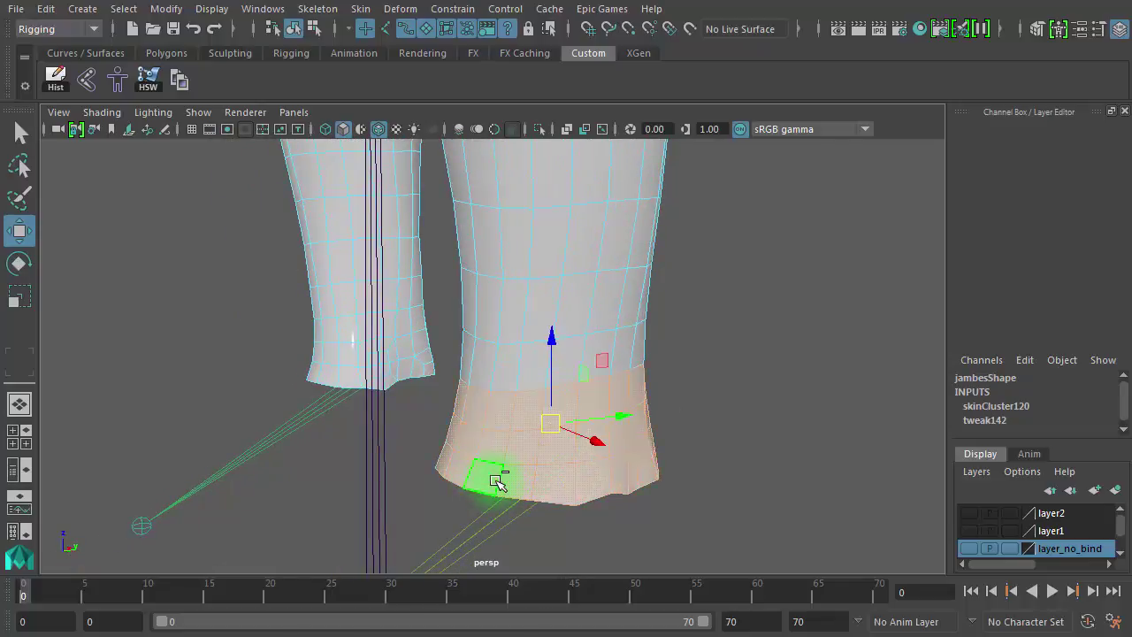
pyautogui.hotkey('shift', '.')
pyautogui.hotkey('shift', '.')
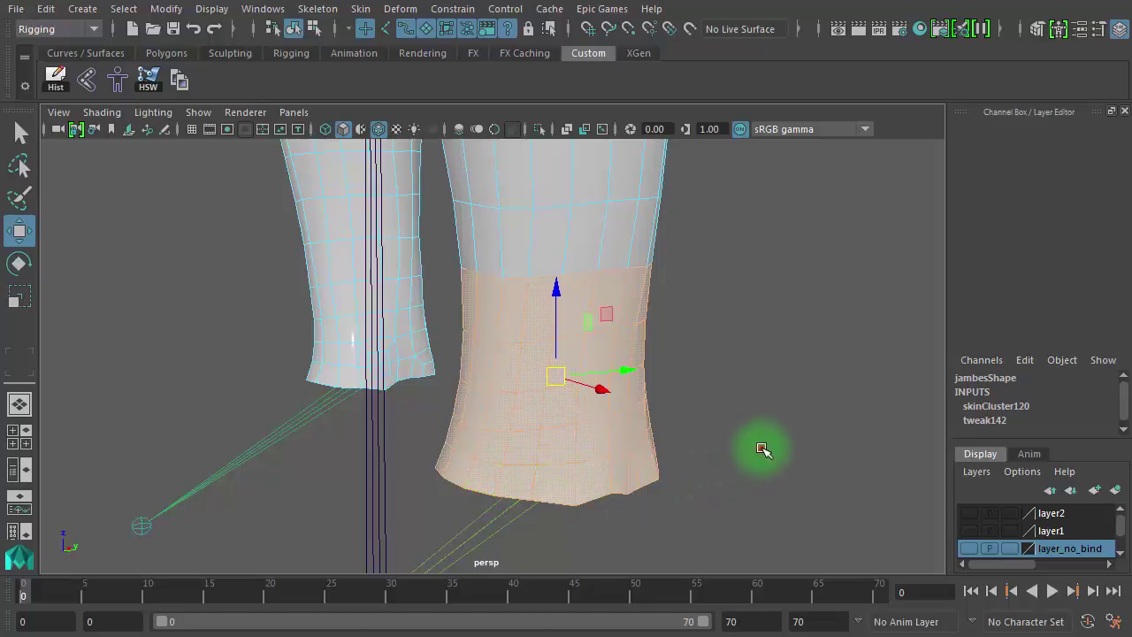
pyautogui.click(762, 448)
# Select the lowest ring of faces at the left ankle and convert the selection to vertices.
pyautogui.click(513, 476)
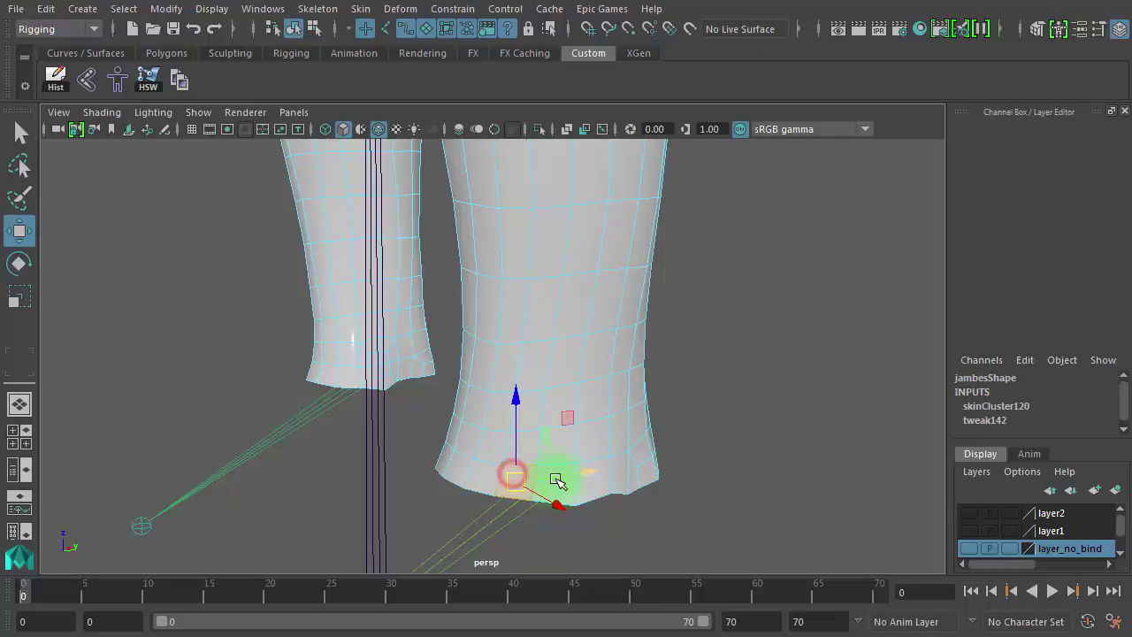
pyautogui.doubleClick(486, 474)
pyautogui.keyDown('alt'); pyautogui.moveTo(734, 493); pyautogui.dragTo(590, 468); pyautogui.keyUp('alt')
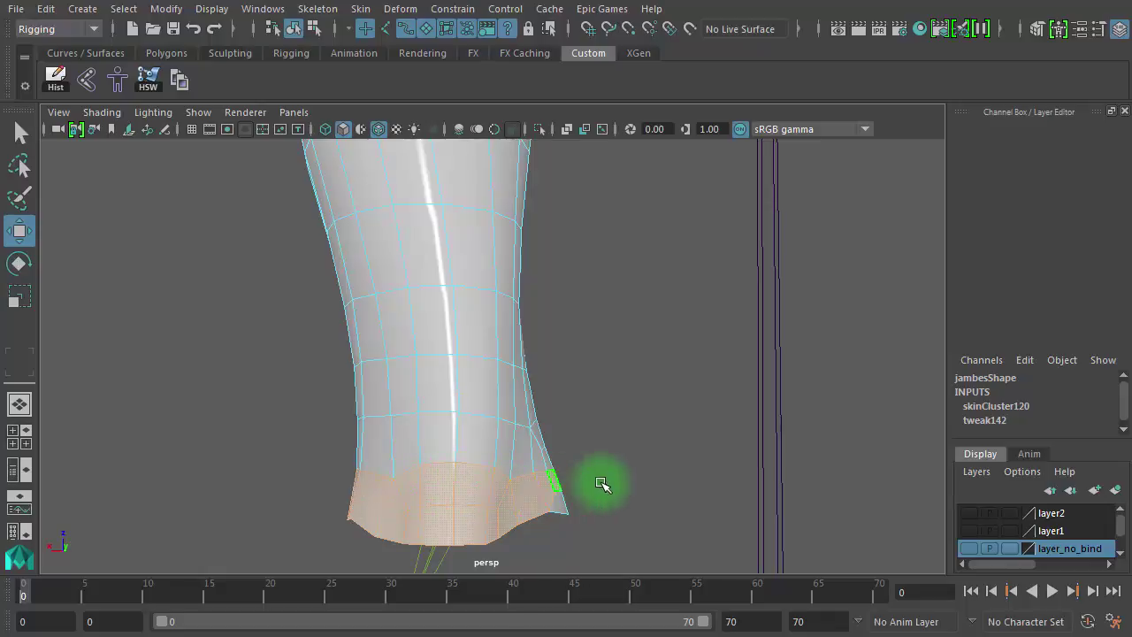
pyautogui.keyDown('alt'); pyautogui.moveTo(673, 481); pyautogui.dragTo(617, 456); pyautogui.keyUp('alt')
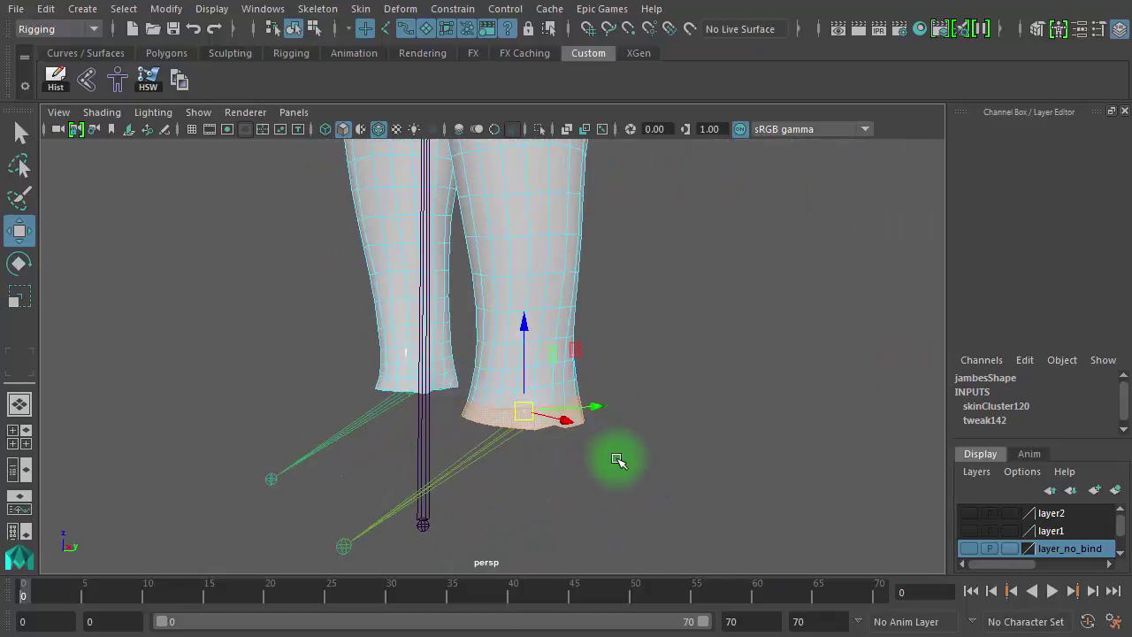
pyautogui.press('F9')
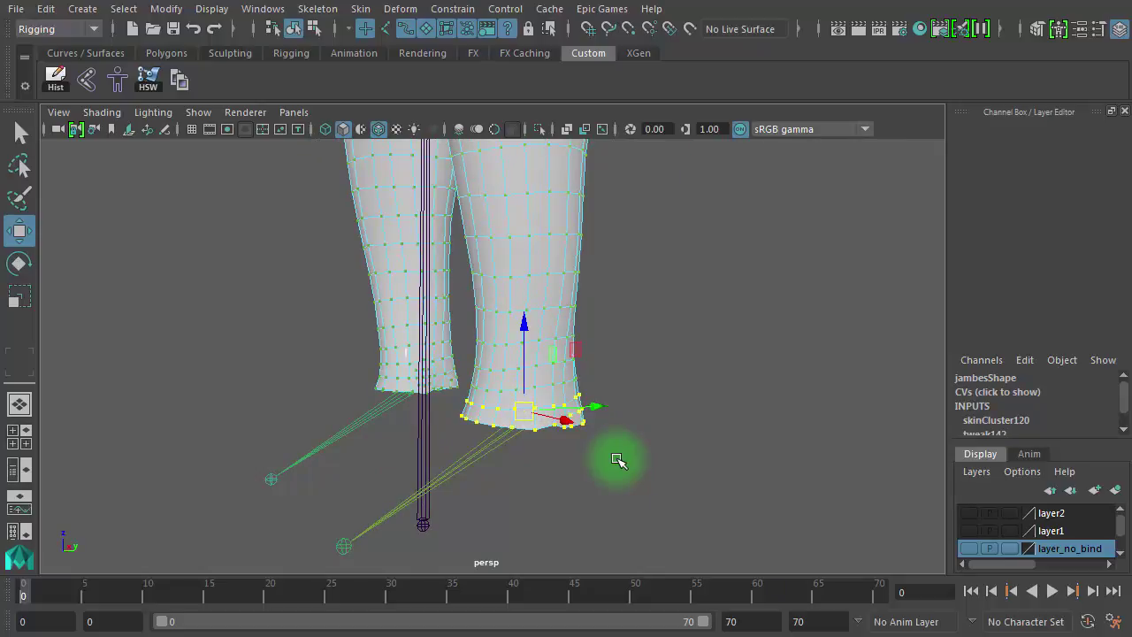
pyautogui.keyDown('alt'); pyautogui.moveTo(536, 472); pyautogui.dragTo(686, 472, button='right'); pyautogui.keyUp('alt')
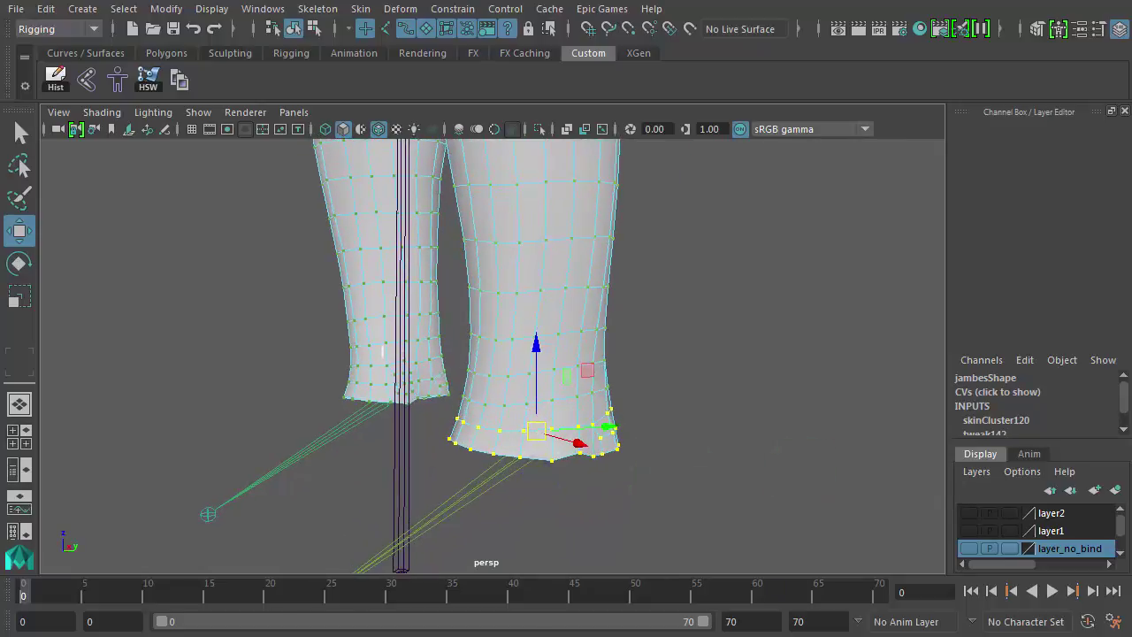
# Start skin weight painting in the Animation and Rigging Toolset and unlock the foot_l influence.
pyautogui.moveTo(984, 23); pyautogui.dragTo(894, 9)
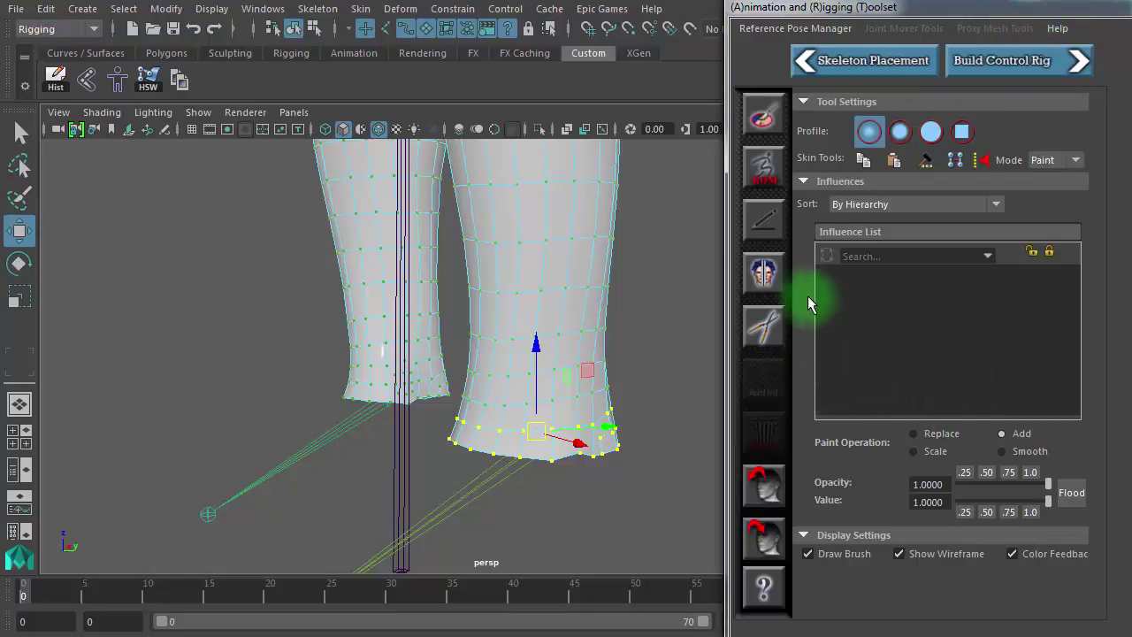
pyautogui.click(763, 121)
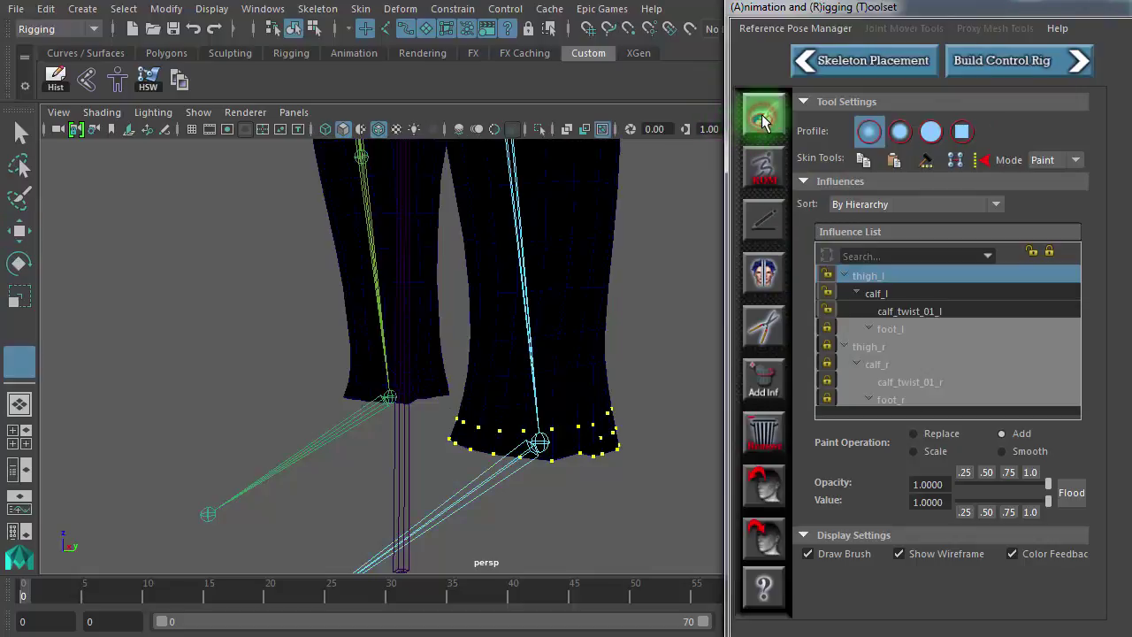
pyautogui.click(900, 329)
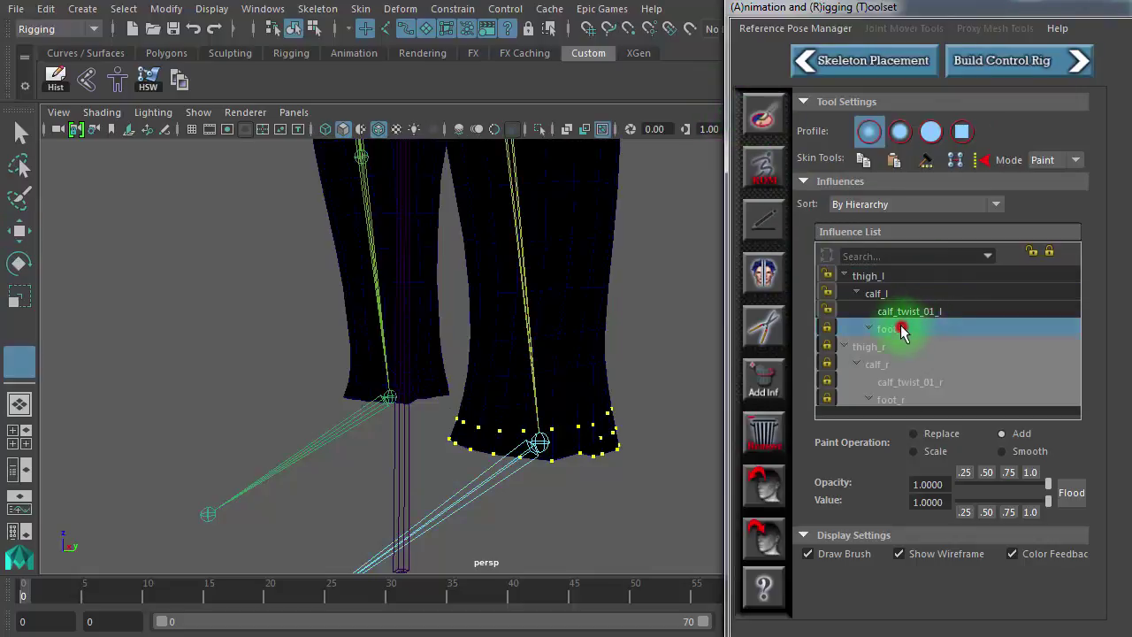
pyautogui.click(1032, 252)
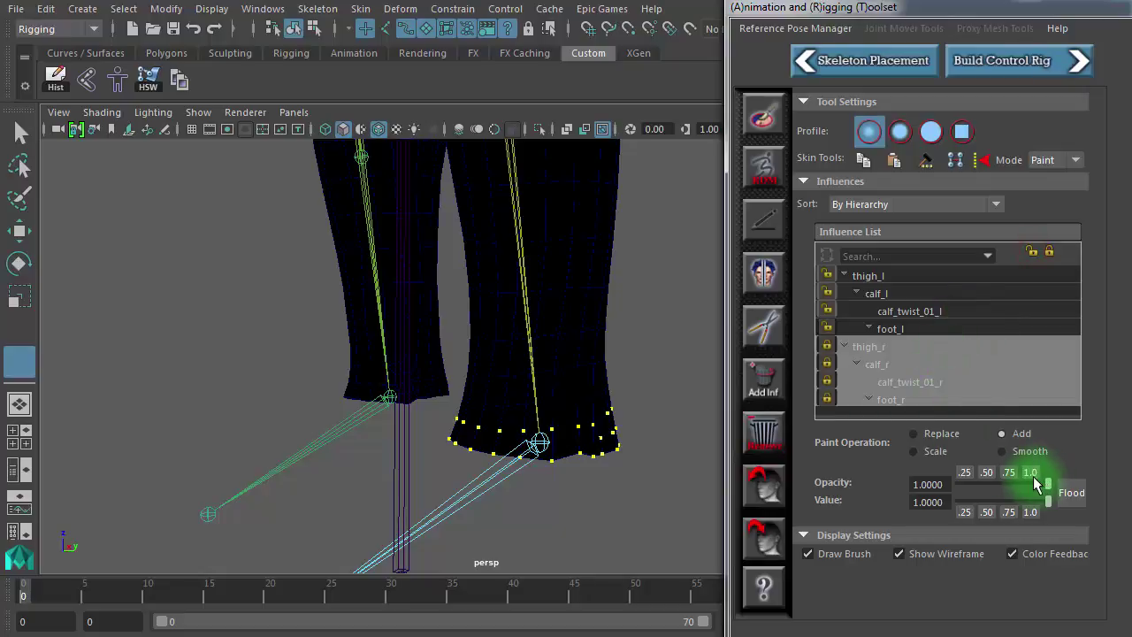
# Flood the selected ankle vertices with foot_l weight using Add at opacity 1.0 and value 1.0.
pyautogui.click(1068, 491)
pyautogui.click(1072, 493)
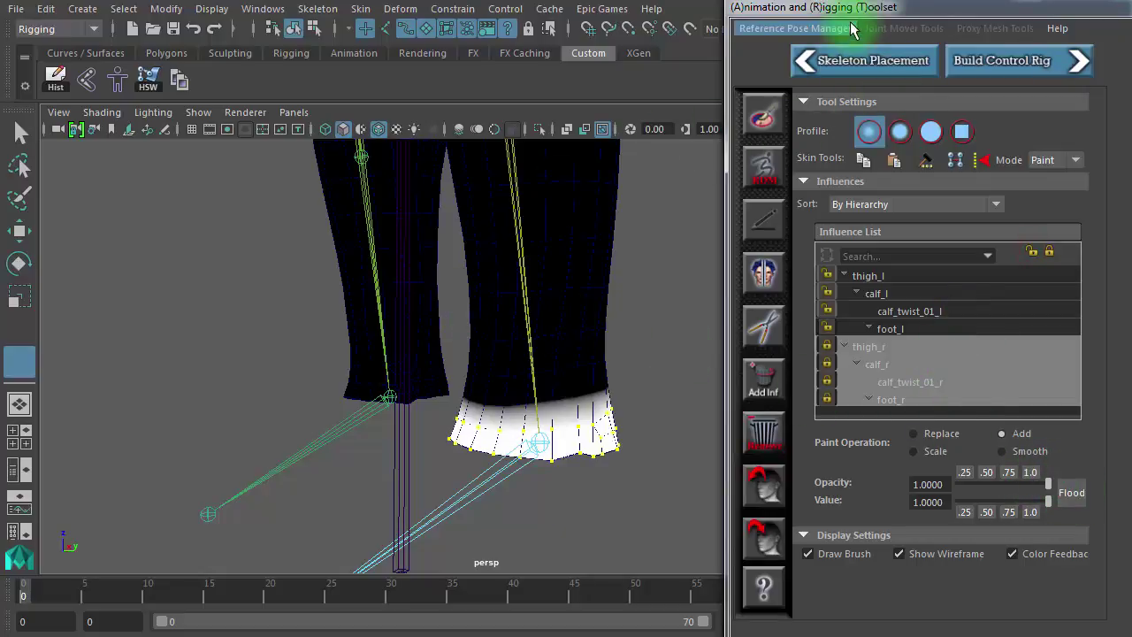
pyautogui.moveTo(832, 9); pyautogui.dragTo(953, 27)
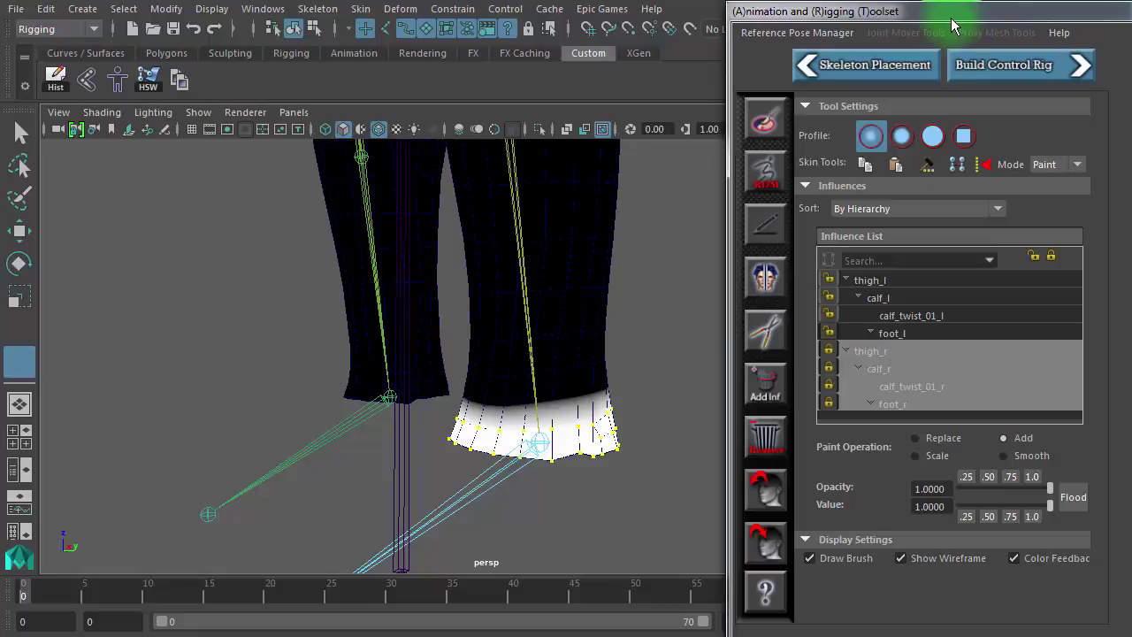
pyautogui.moveTo(953, 17); pyautogui.dragTo(967, 17)
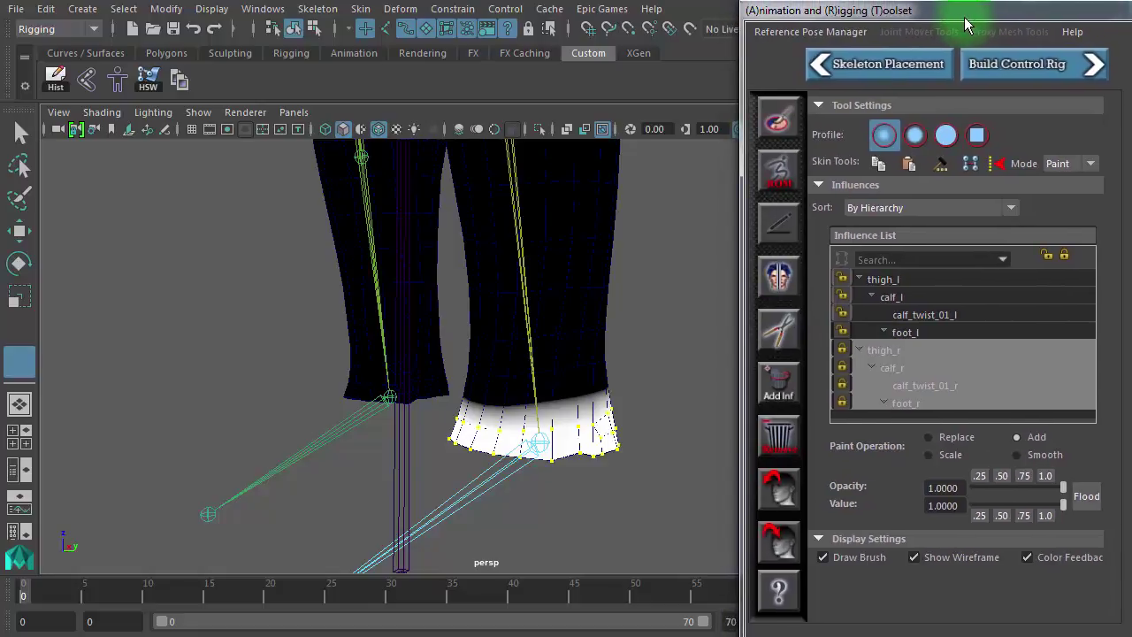
# Leave weight painting, make joints pickable again, select the left foot joint and go to frame 40.
pyautogui.click(22, 133)
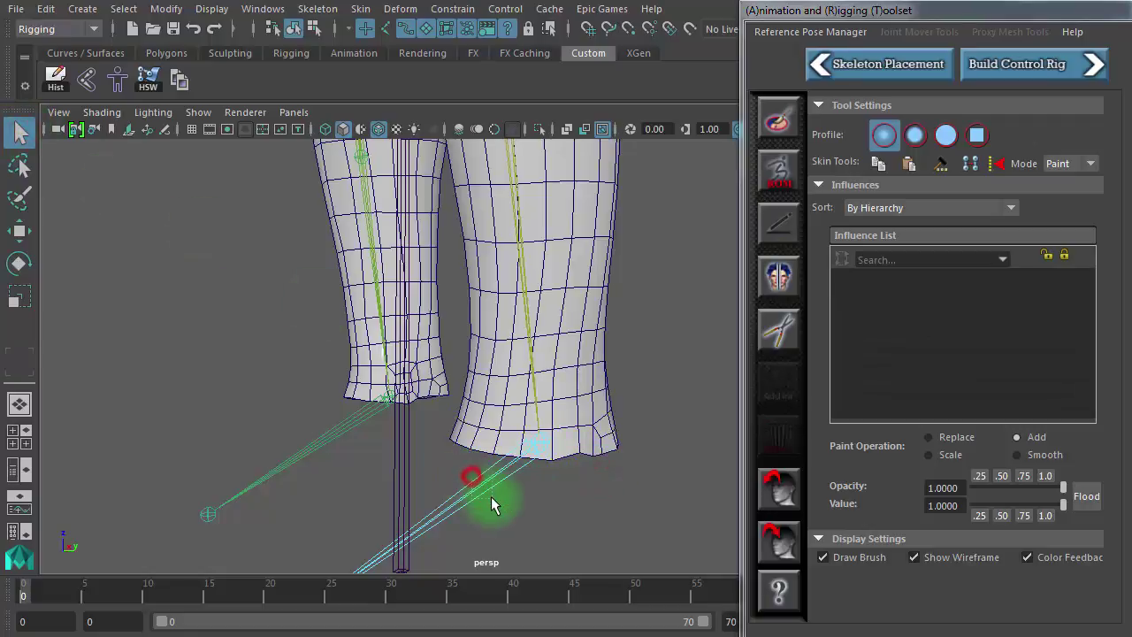
pyautogui.click(386, 29)
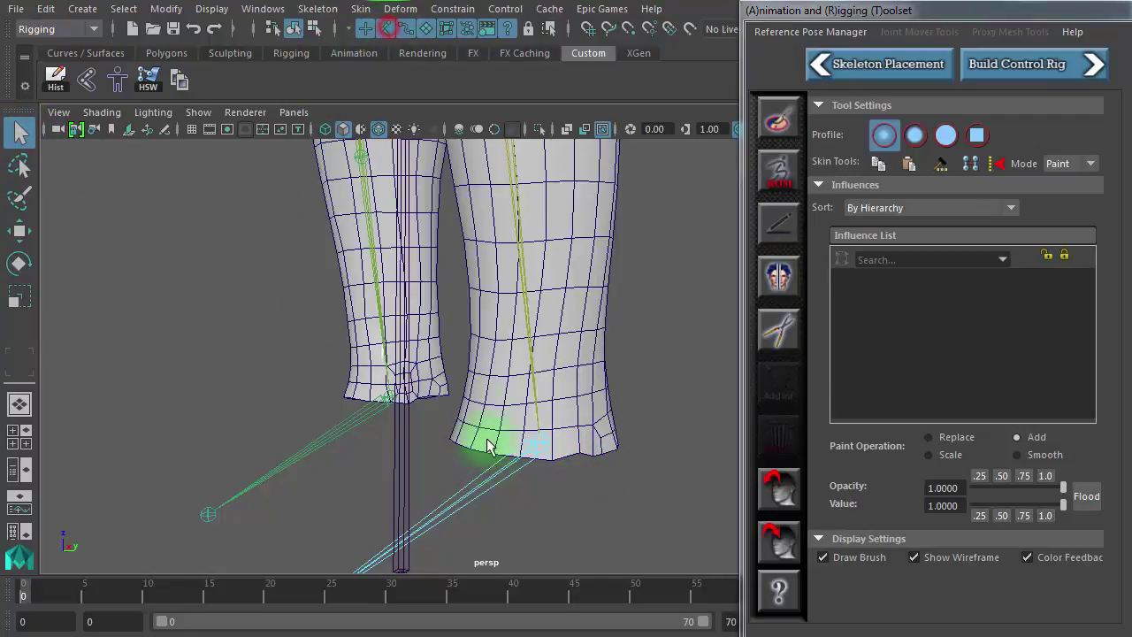
pyautogui.moveTo(467, 462); pyautogui.dragTo(498, 530)
pyautogui.moveTo(35, 591); pyautogui.dragTo(513, 623)
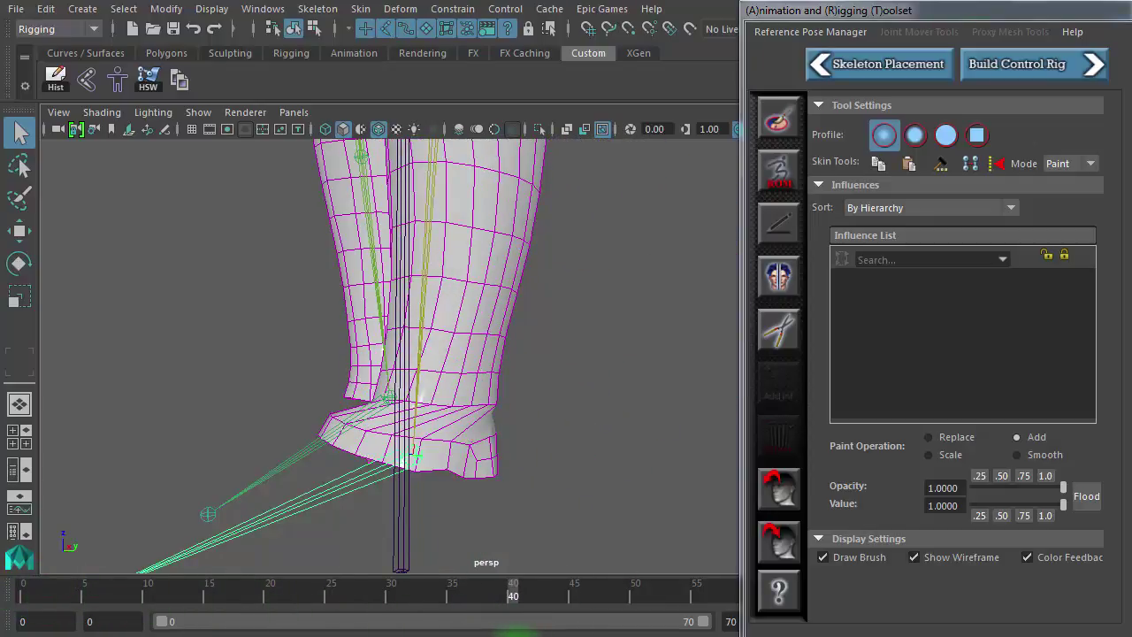
# Key the left calf twist joint in its untwisted pose at frame 40 and inspect the lower legs.
pyautogui.keyDown('alt'); pyautogui.moveTo(578, 296); pyautogui.dragTo(591, 358); pyautogui.keyUp('alt')
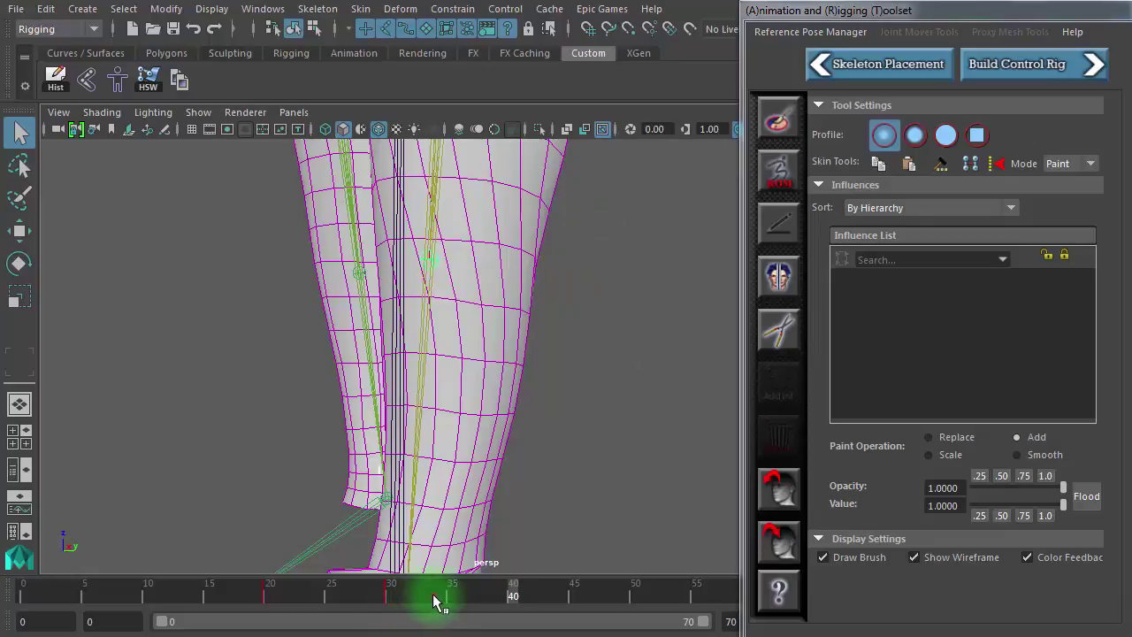
pyautogui.moveTo(436, 602); pyautogui.dragTo(514, 599)
pyautogui.keyDown('alt'); pyautogui.moveTo(243, 457); pyautogui.dragTo(531, 400); pyautogui.keyUp('alt')
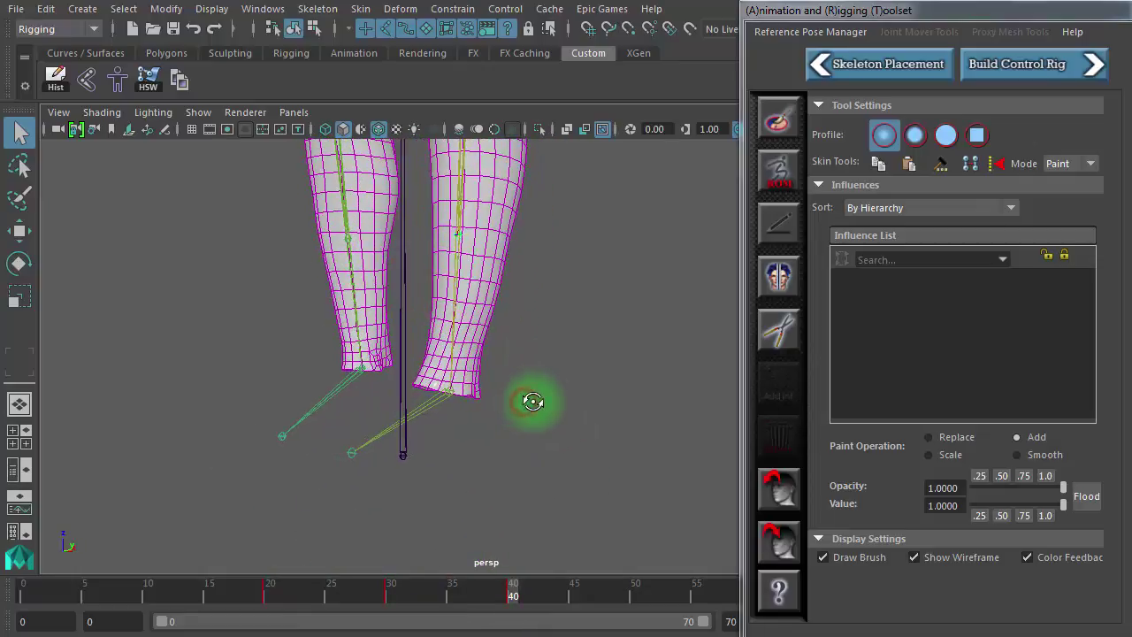
# Delete all of the left calf twist joint's keys from the timeline and scrub back to frame 26.
pyautogui.doubleClick(461, 593)
pyautogui.moveTo(461, 598); pyautogui.dragTo(538, 626, button='right')
pyautogui.click(547, 634)
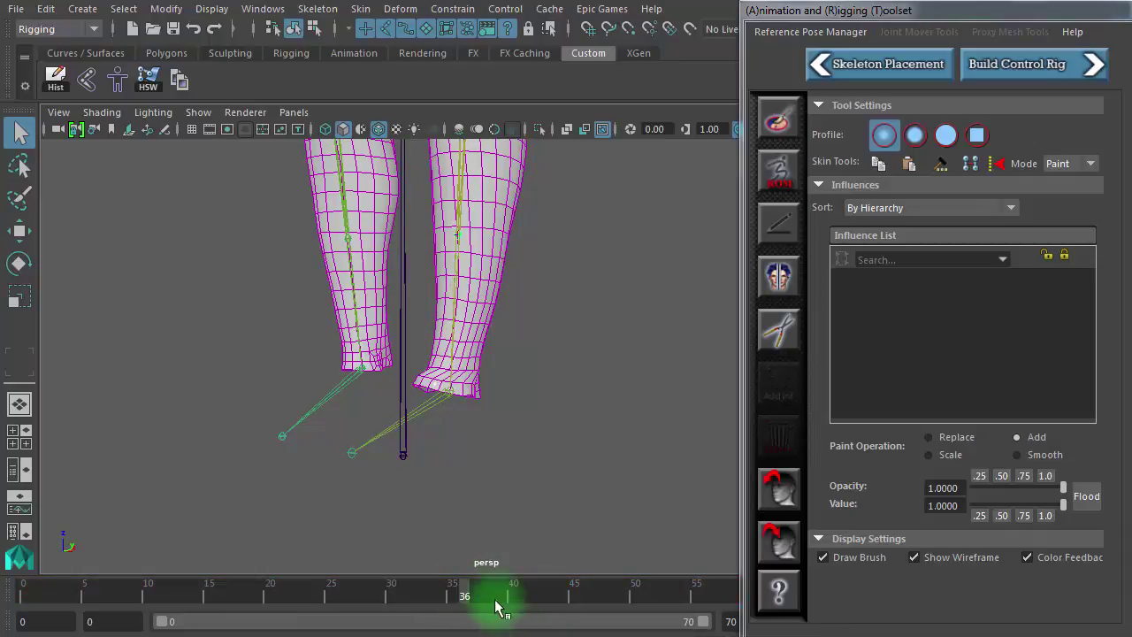
pyautogui.moveTo(476, 593); pyautogui.dragTo(343, 614)
# Set a key on the left foot joint at frame 20 and move to frame 30.
pyautogui.moveTo(424, 191); pyautogui.dragTo(477, 196)
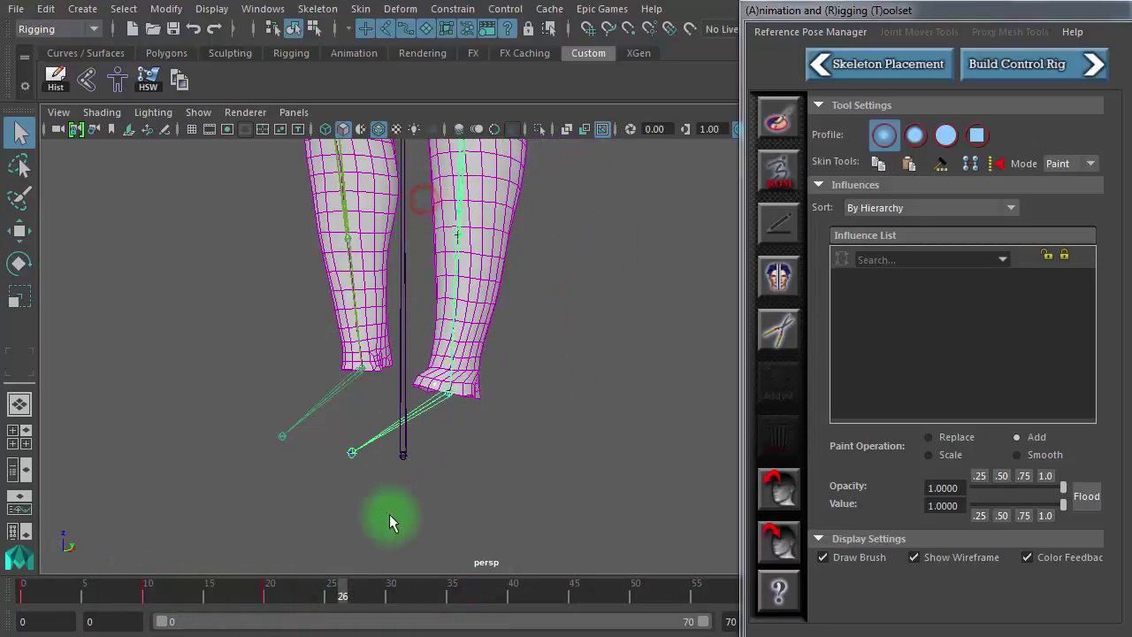
pyautogui.moveTo(326, 594); pyautogui.dragTo(274, 602)
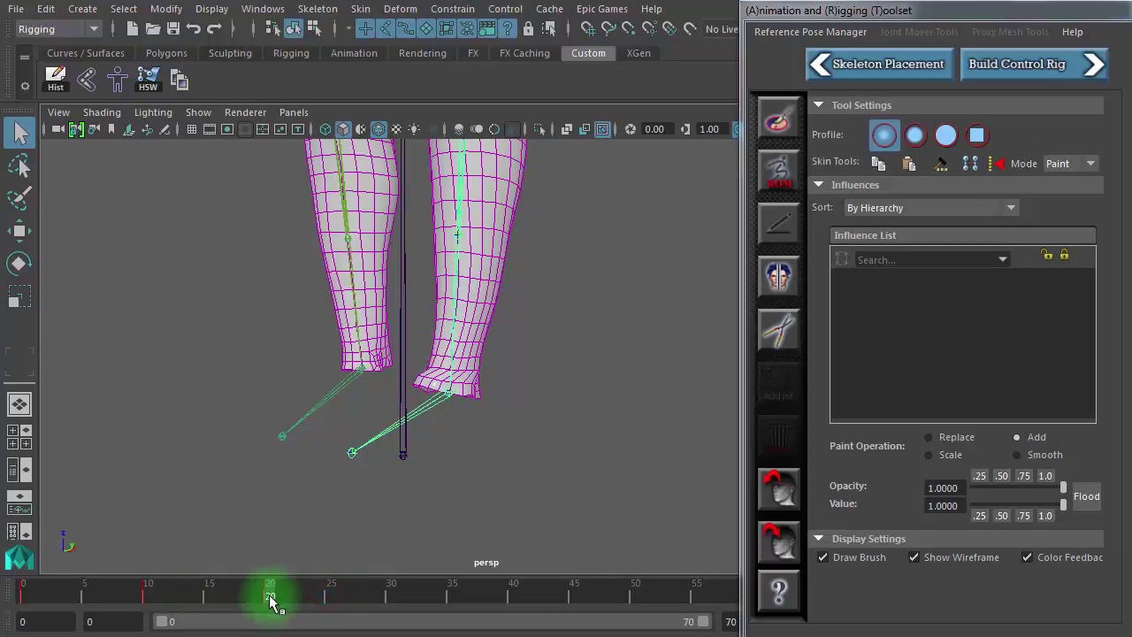
pyautogui.click(561, 480)
pyautogui.click(420, 390)
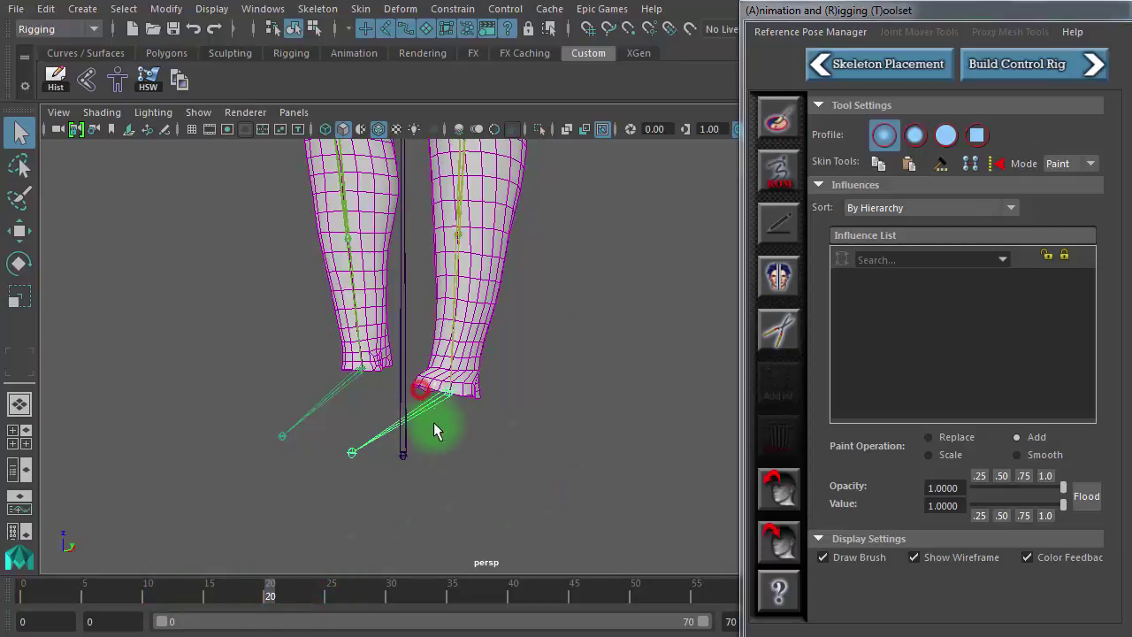
pyautogui.click(437, 448)
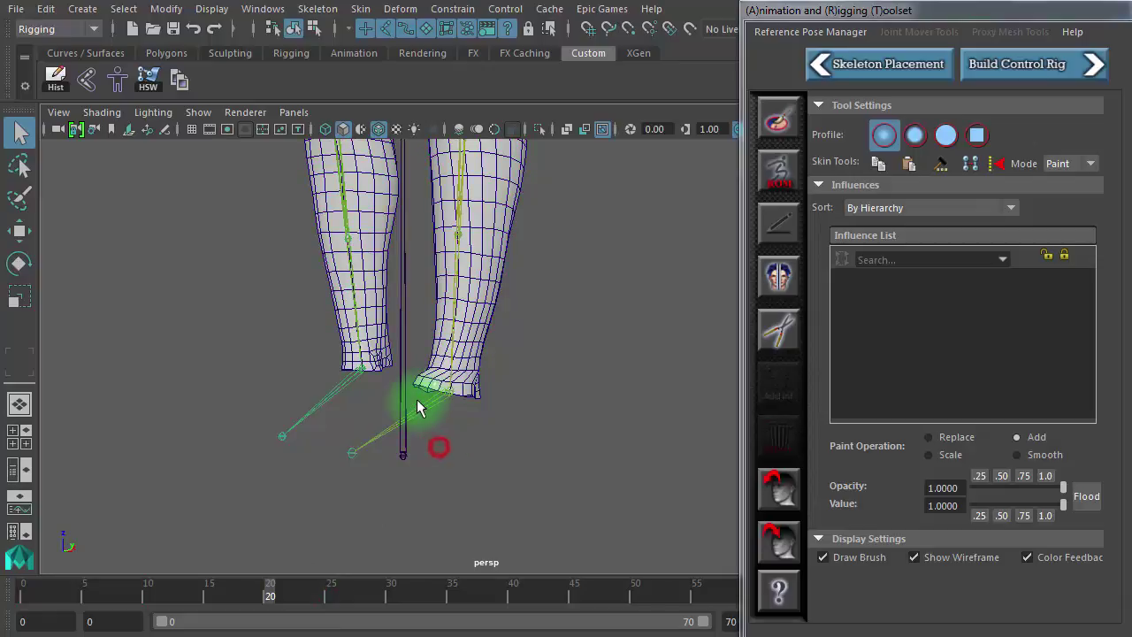
pyautogui.click(417, 400)
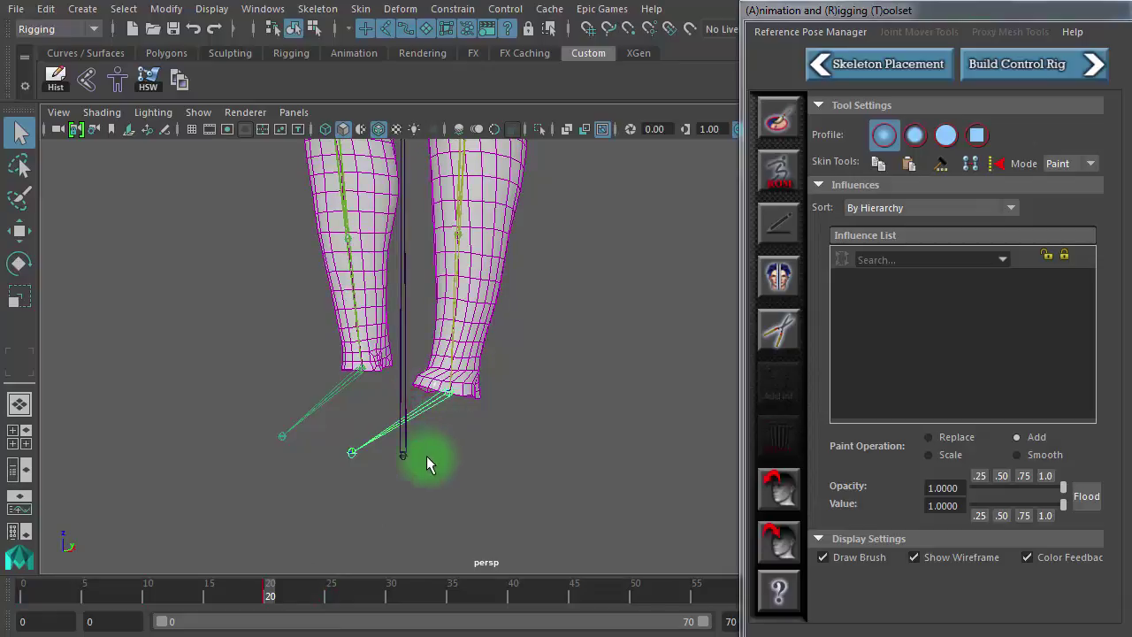
pyautogui.moveTo(272, 600); pyautogui.dragTo(400, 609)
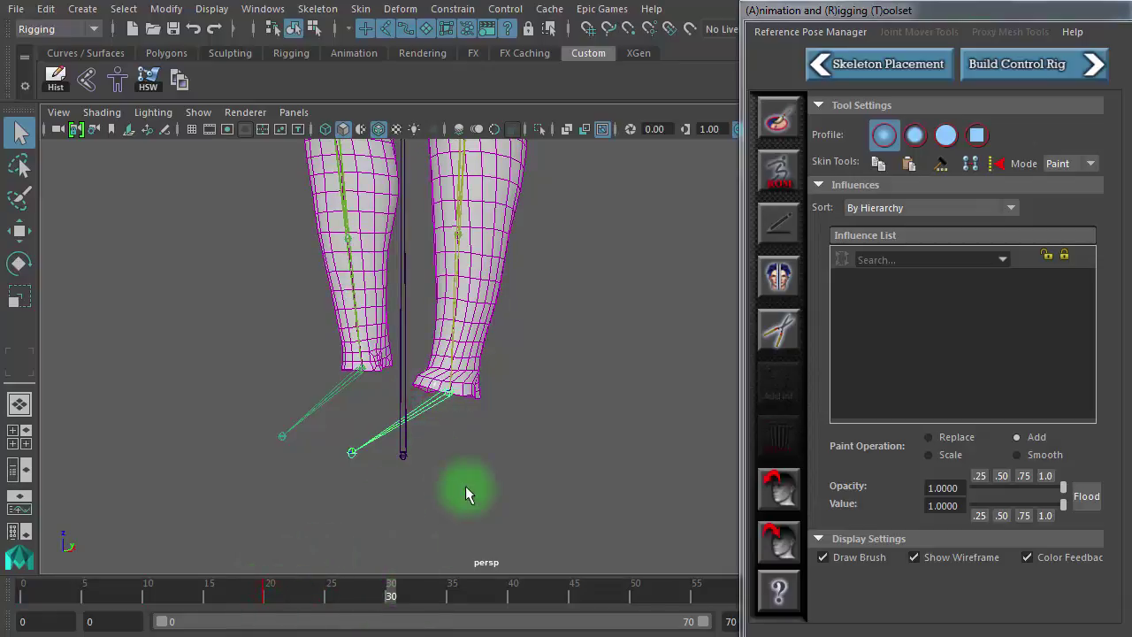
# Rotate the left foot joint so the toes point down at frame 30 and key the pose.
pyautogui.keyDown('alt'); pyautogui.moveTo(468, 493); pyautogui.dragTo(407, 481); pyautogui.keyUp('alt')
pyautogui.press('w')
pyautogui.press('e')
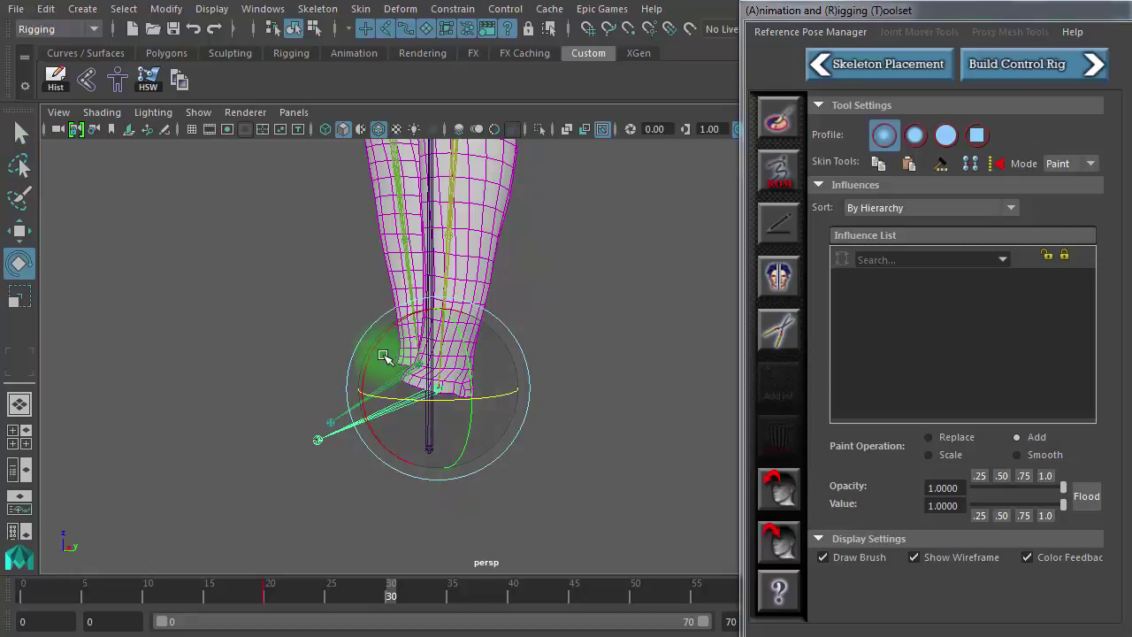
pyautogui.moveTo(381, 346); pyautogui.dragTo(381, 396)
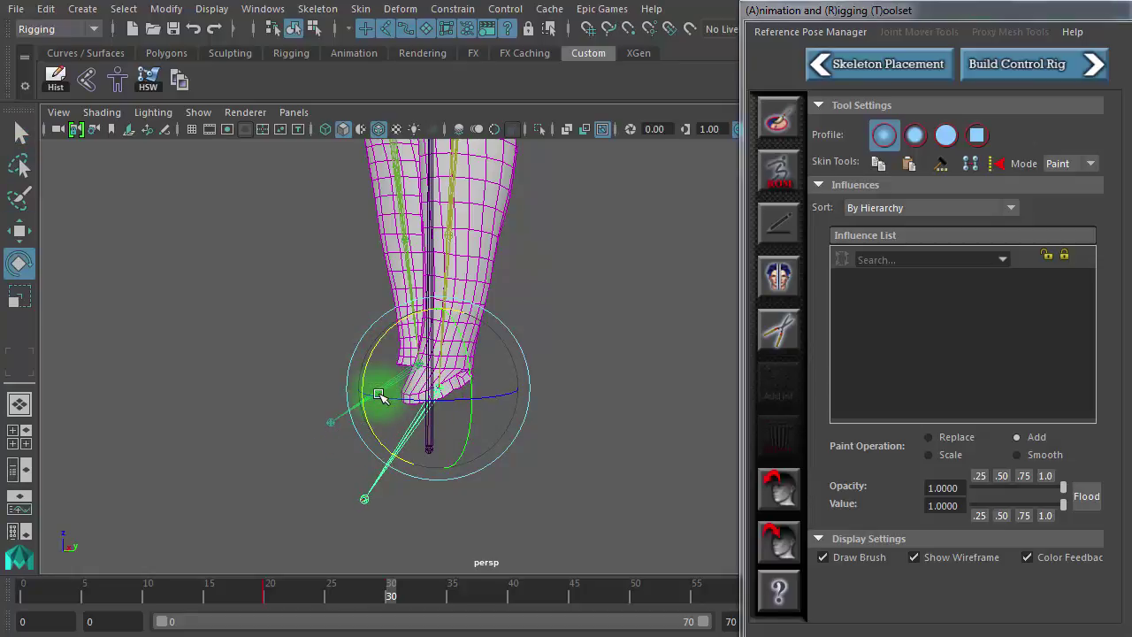
# At frame 40, rotate the left foot joint so the toes lift, key the pose, and check the ankle deformation.
pyautogui.moveTo(392, 598); pyautogui.dragTo(514, 594)
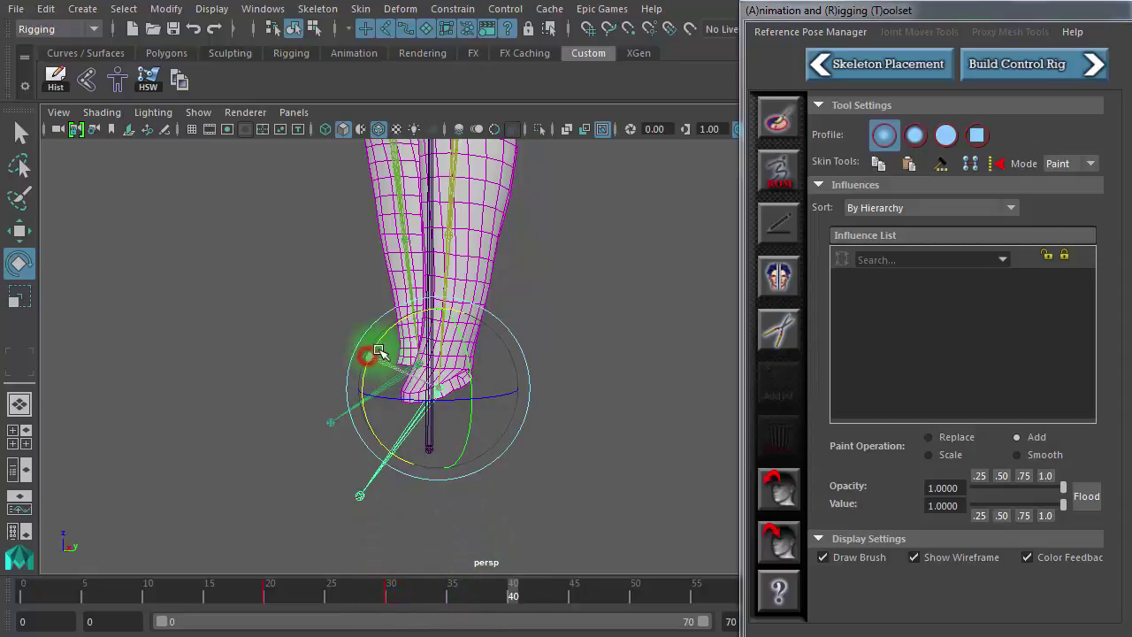
pyautogui.moveTo(378, 350); pyautogui.dragTo(428, 325)
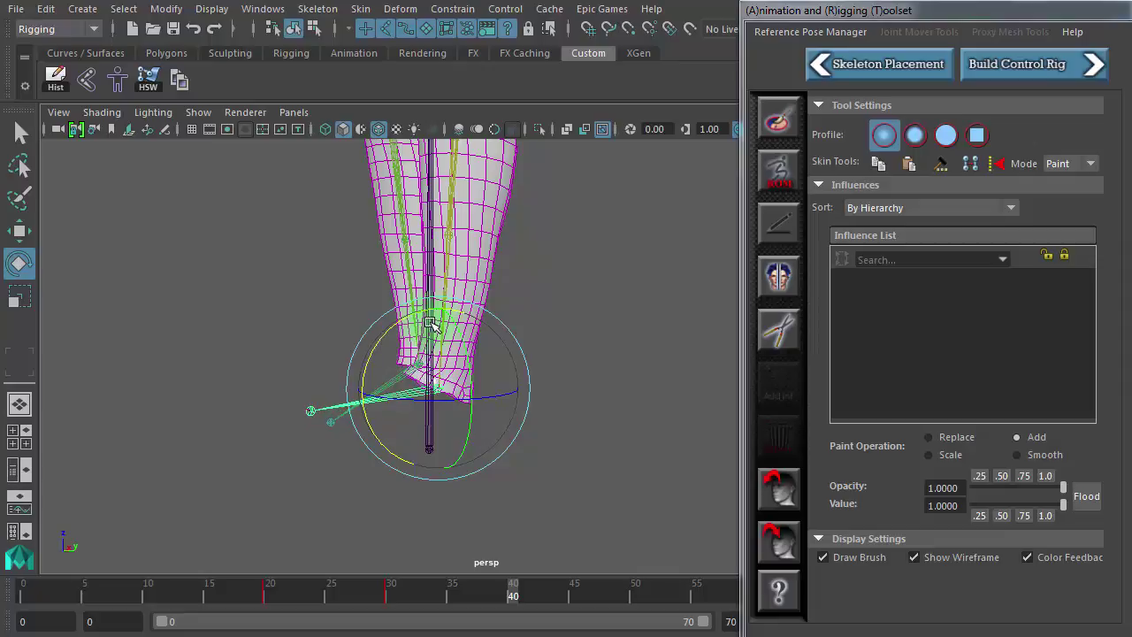
pyautogui.click(589, 502)
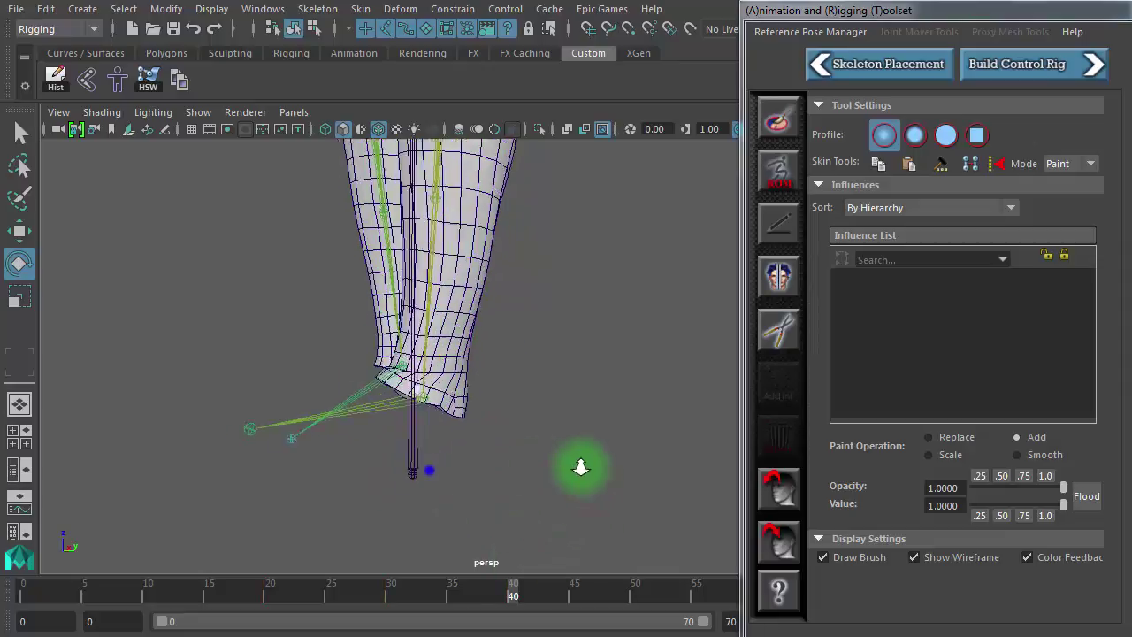
pyautogui.keyDown('alt'); pyautogui.moveTo(581, 467); pyautogui.dragTo(922, 470, button='right'); pyautogui.keyUp('alt')
pyautogui.keyDown('alt'); pyautogui.moveTo(528, 460); pyautogui.dragTo(654, 465); pyautogui.keyUp('alt')
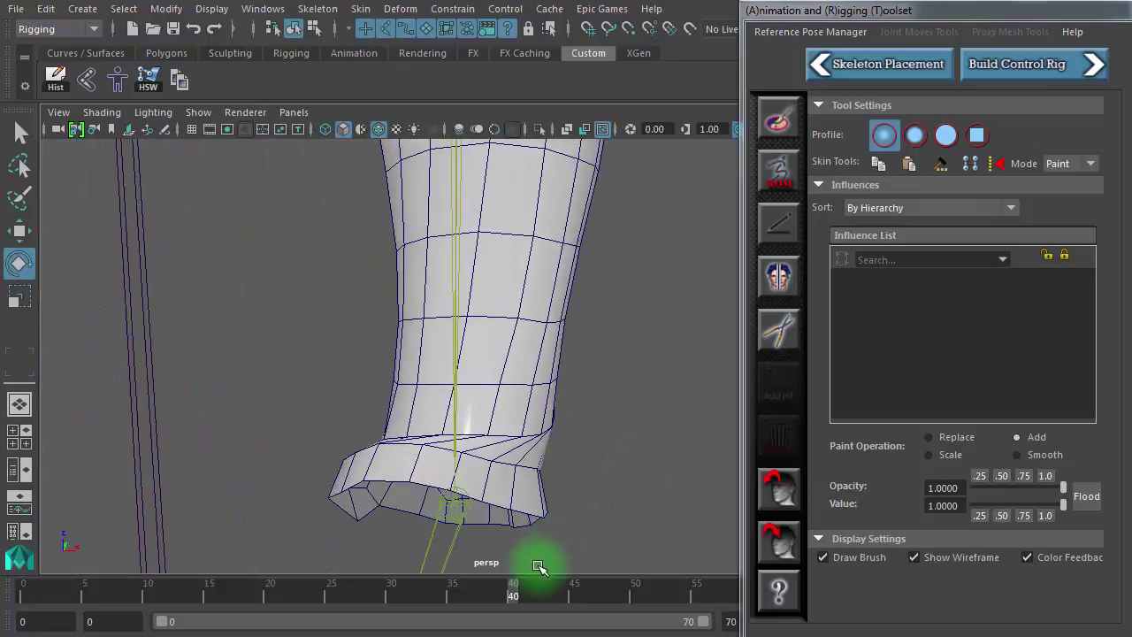
pyautogui.moveTo(514, 591)
pyautogui.mouseDown()
pyautogui.moveTo(455, 593)
pyautogui.moveTo(501, 589)
pyautogui.mouseUp()
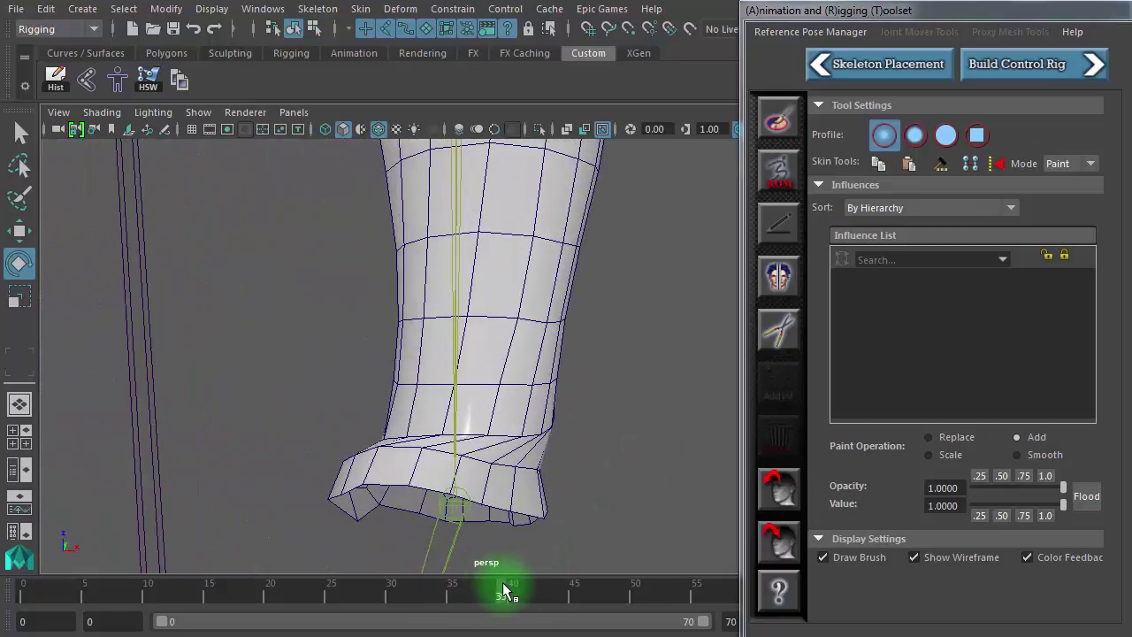
# Select the left calf twist joint and reset its Rotate X, Y and Z to 0.
pyautogui.keyDown('alt'); pyautogui.moveTo(460, 513); pyautogui.dragTo(431, 317); pyautogui.keyUp('alt')
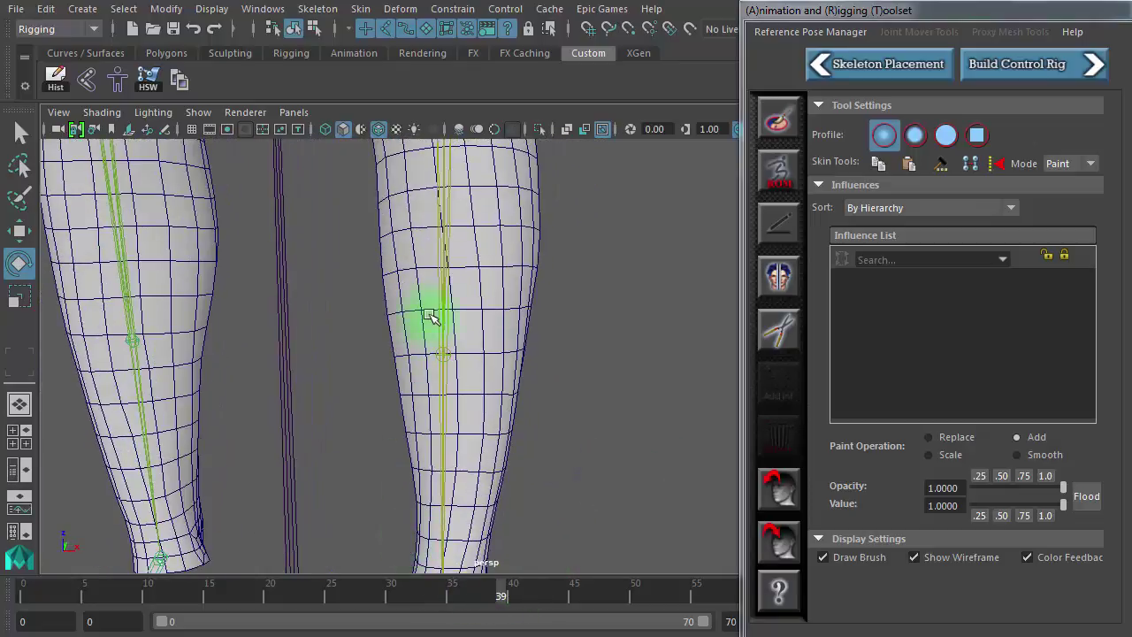
pyautogui.click(449, 358)
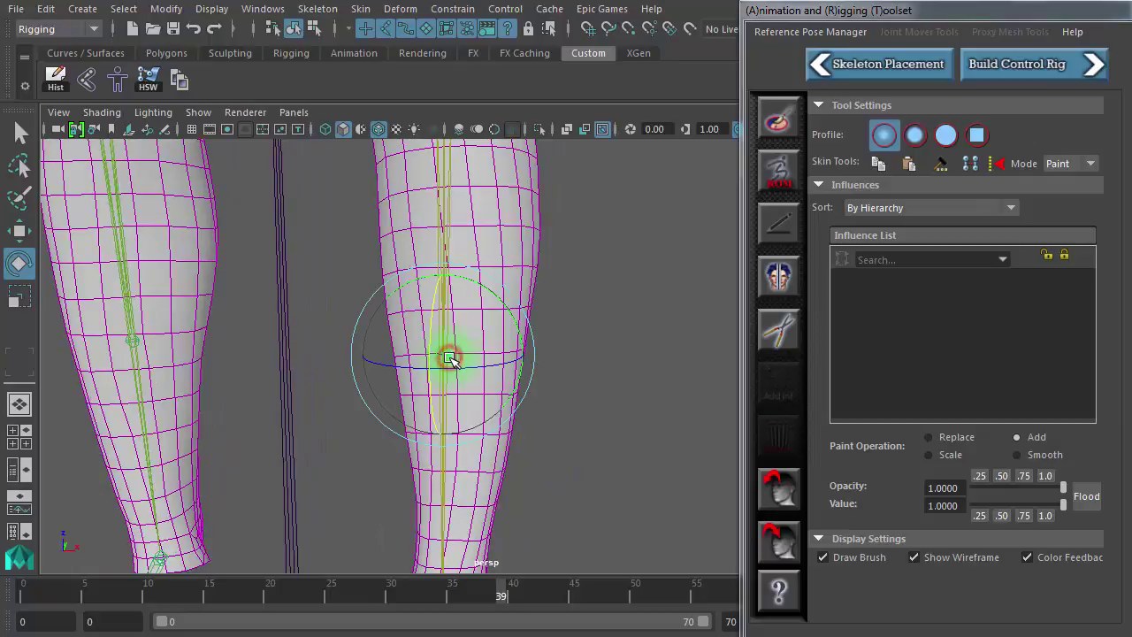
pyautogui.click(937, 11)
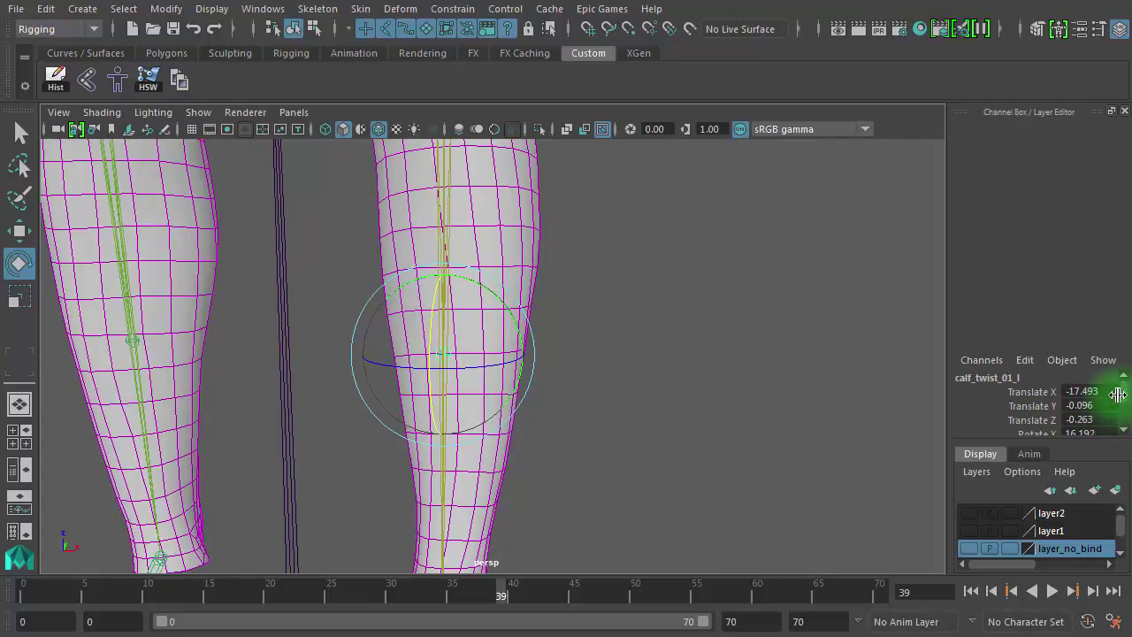
pyautogui.scroll(-3, 1122, 391)
pyautogui.scroll(2, 1122, 394)
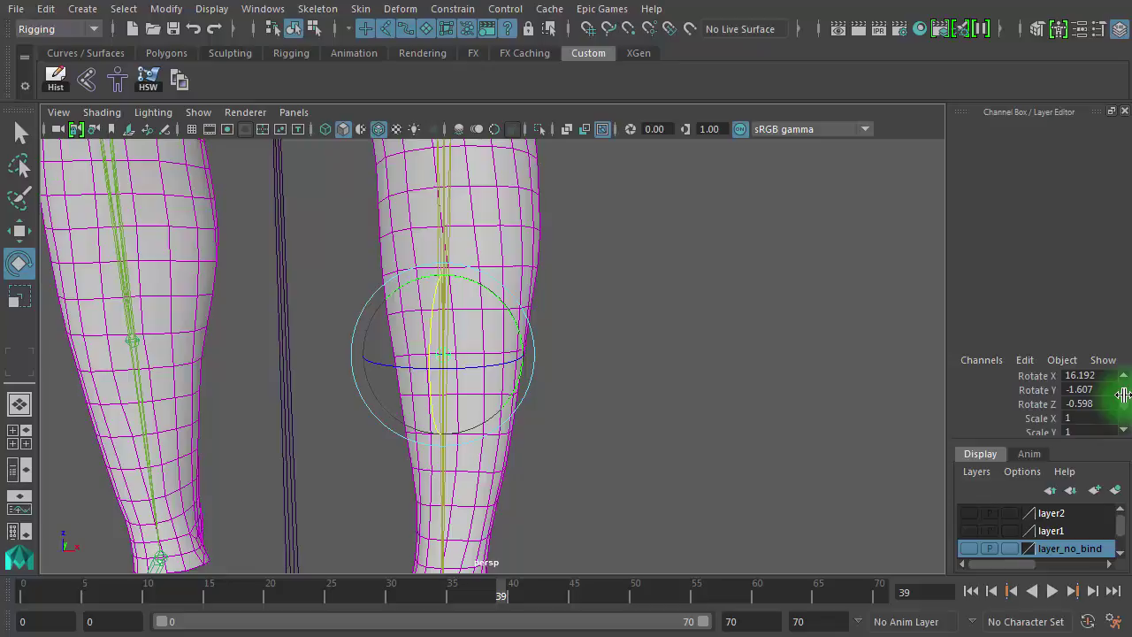
pyautogui.scroll(2, 1122, 393)
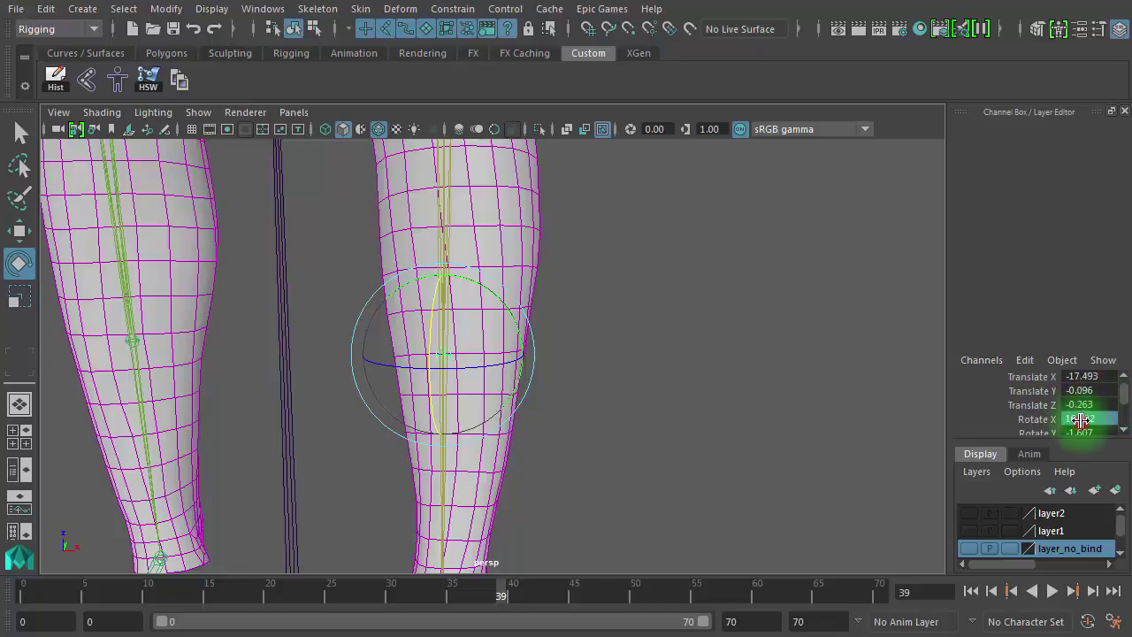
pyautogui.moveTo(1082, 420)
pyautogui.mouseDown()
pyautogui.moveTo(1085, 434)
pyautogui.moveTo(1088, 407)
pyautogui.mouseUp()
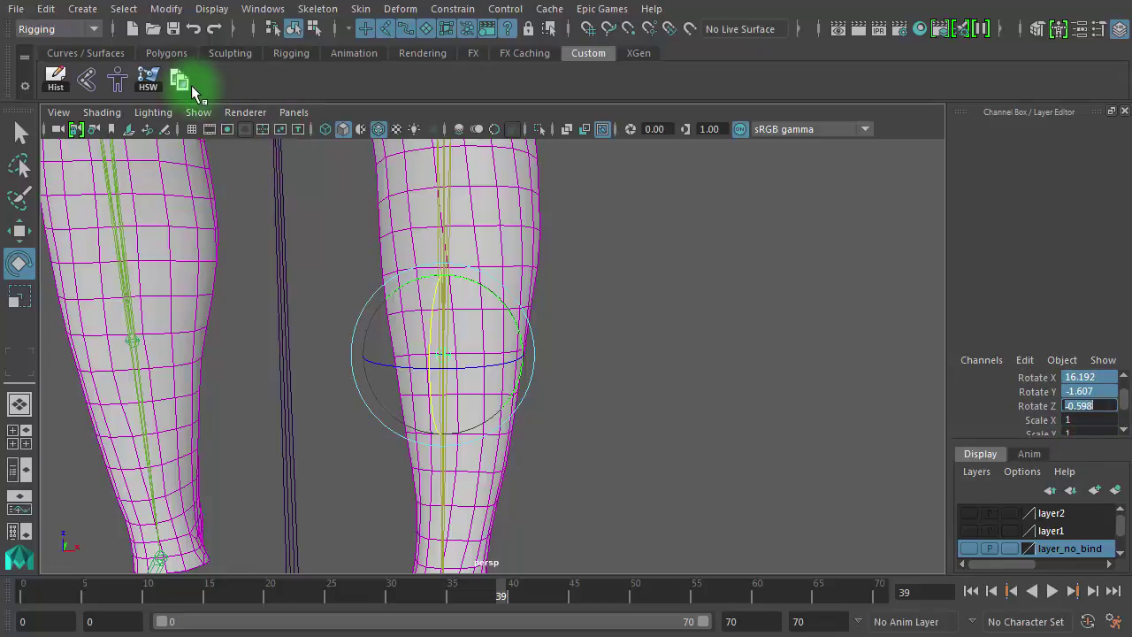
pyautogui.click(120, 81)
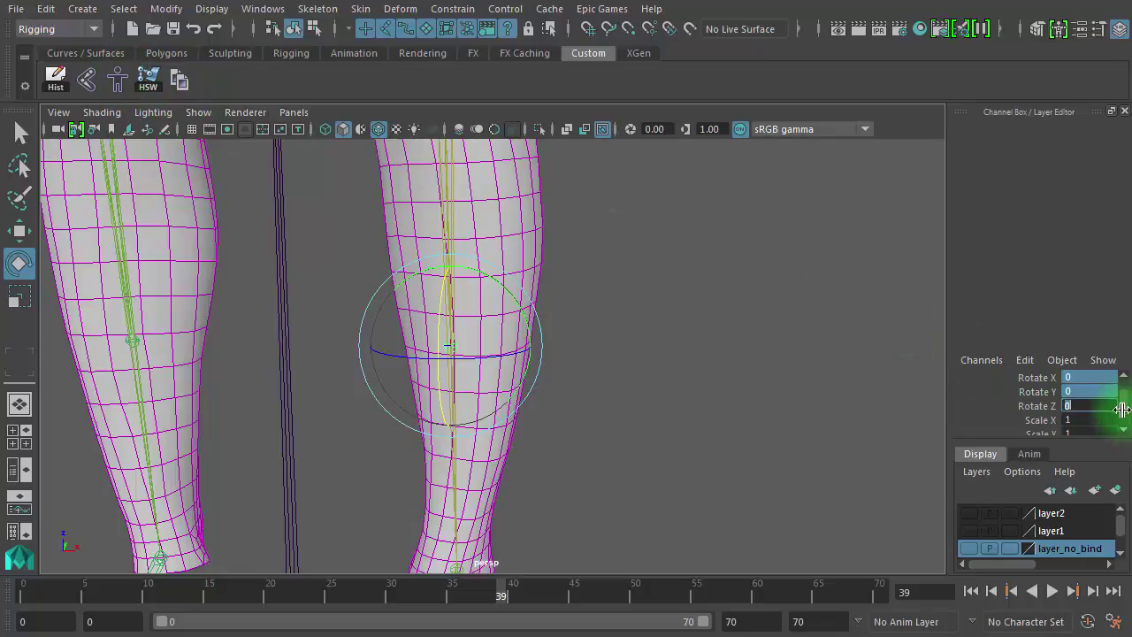
pyautogui.scroll(-3, 1097, 398)
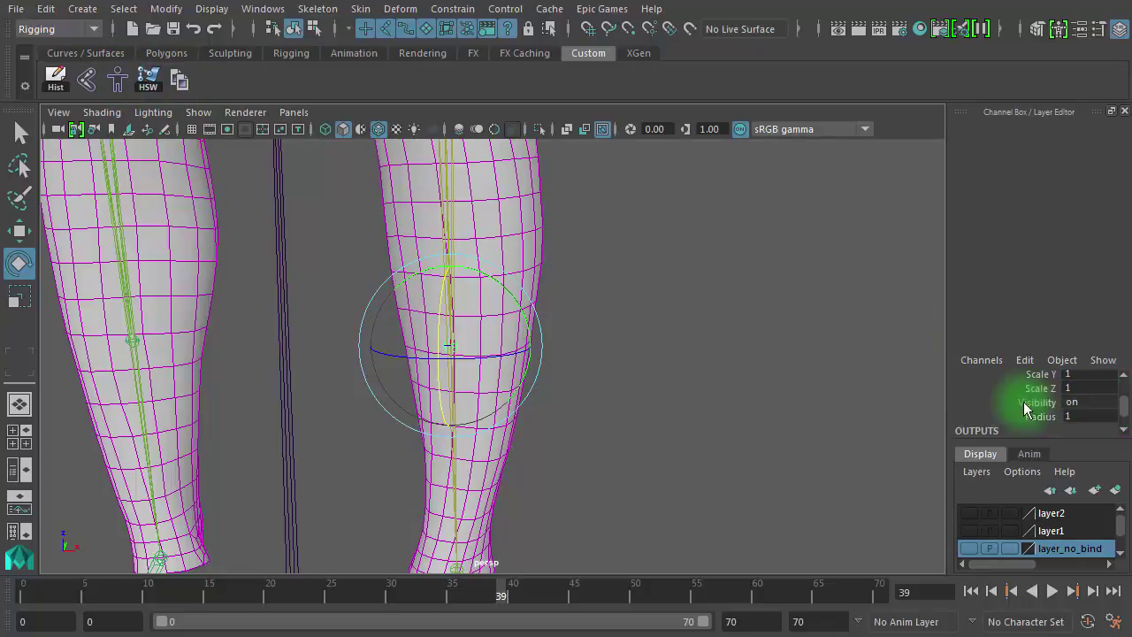
pyautogui.click(692, 346)
# Scrub through the foot poses to frame 30 and examine the left ankle's deformation from several angles.
pyautogui.keyDown('alt'); pyautogui.moveTo(667, 412); pyautogui.dragTo(540, 405, button='right'); pyautogui.keyUp('alt')
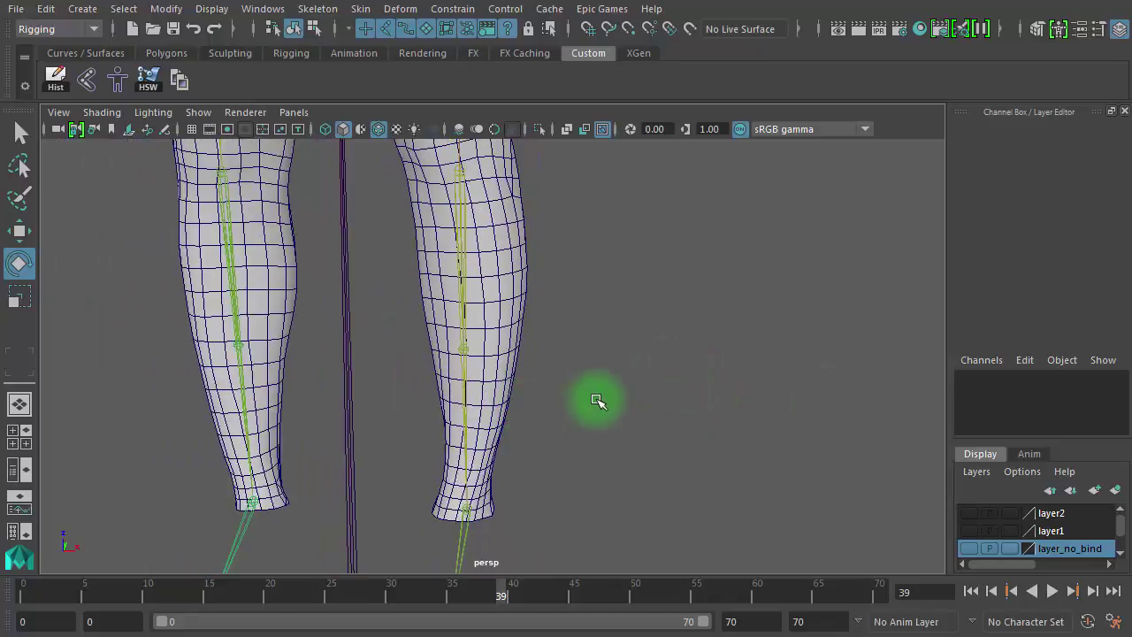
pyautogui.keyDown('alt'); pyautogui.moveTo(553, 472); pyautogui.dragTo(561, 513); pyautogui.keyUp('alt')
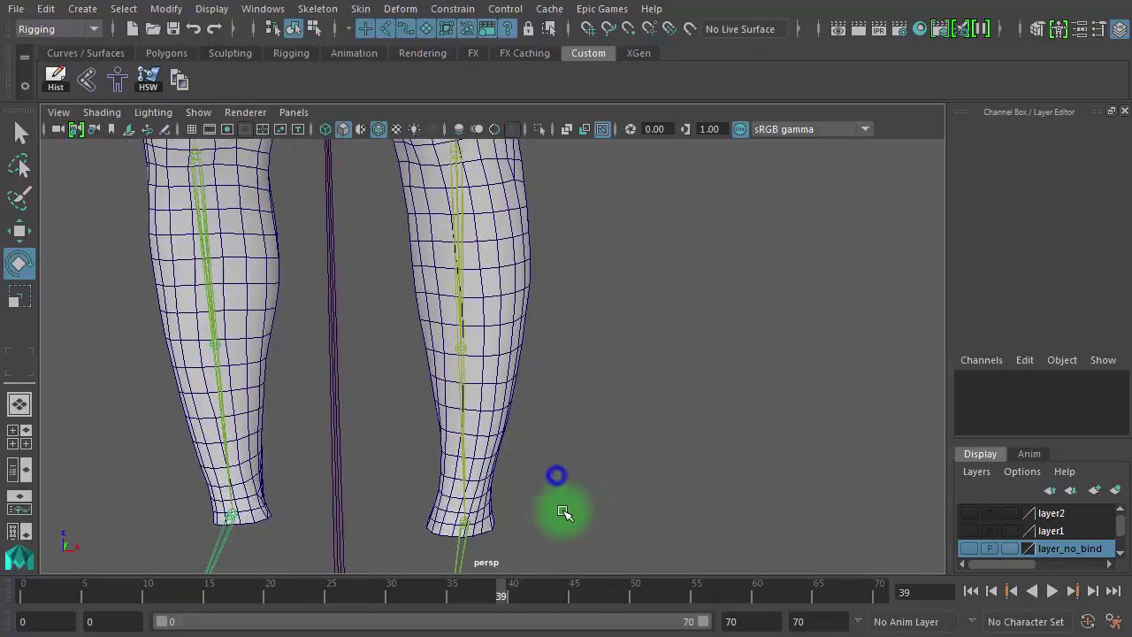
pyautogui.moveTo(508, 604); pyautogui.dragTo(551, 599)
pyautogui.click(453, 564)
pyautogui.keyDown('alt'); pyautogui.moveTo(609, 387); pyautogui.dragTo(495, 539); pyautogui.keyUp('alt')
pyautogui.moveTo(500, 607); pyautogui.dragTo(396, 613)
pyautogui.keyDown('alt'); pyautogui.moveTo(576, 463); pyautogui.dragTo(627, 456); pyautogui.keyUp('alt')
pyautogui.keyDown('alt'); pyautogui.moveTo(648, 457); pyautogui.dragTo(741, 453, button='right'); pyautogui.keyUp('alt')
pyautogui.click(775, 404)
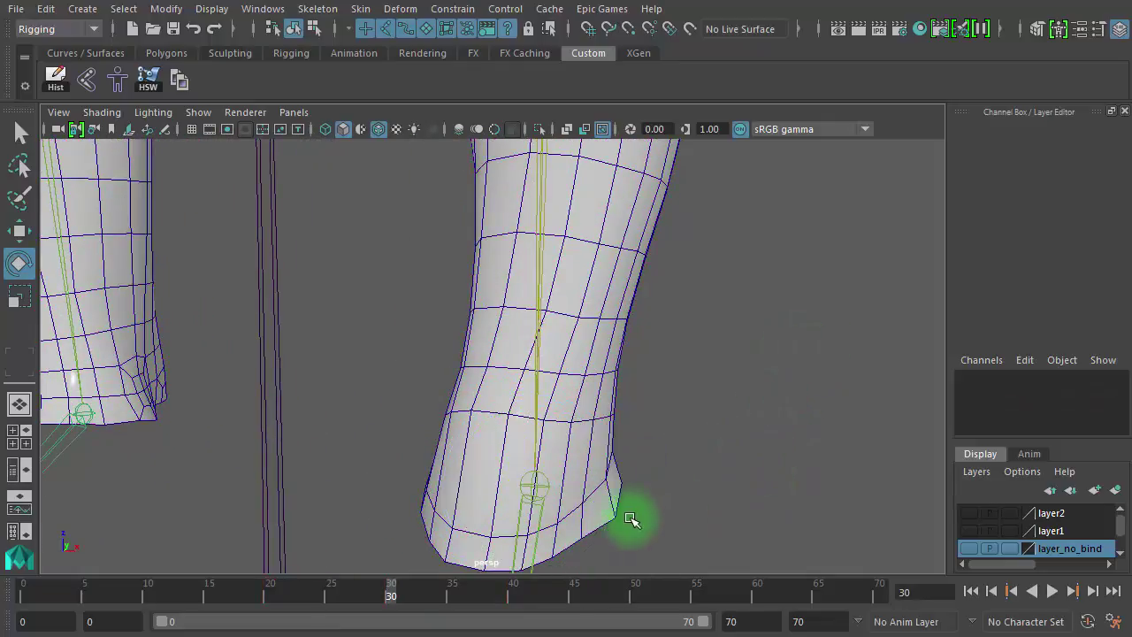
# Select the ring of faces around the left ankle and apply Hammer Skin Weights to it.
pyautogui.rightClick(503, 469)
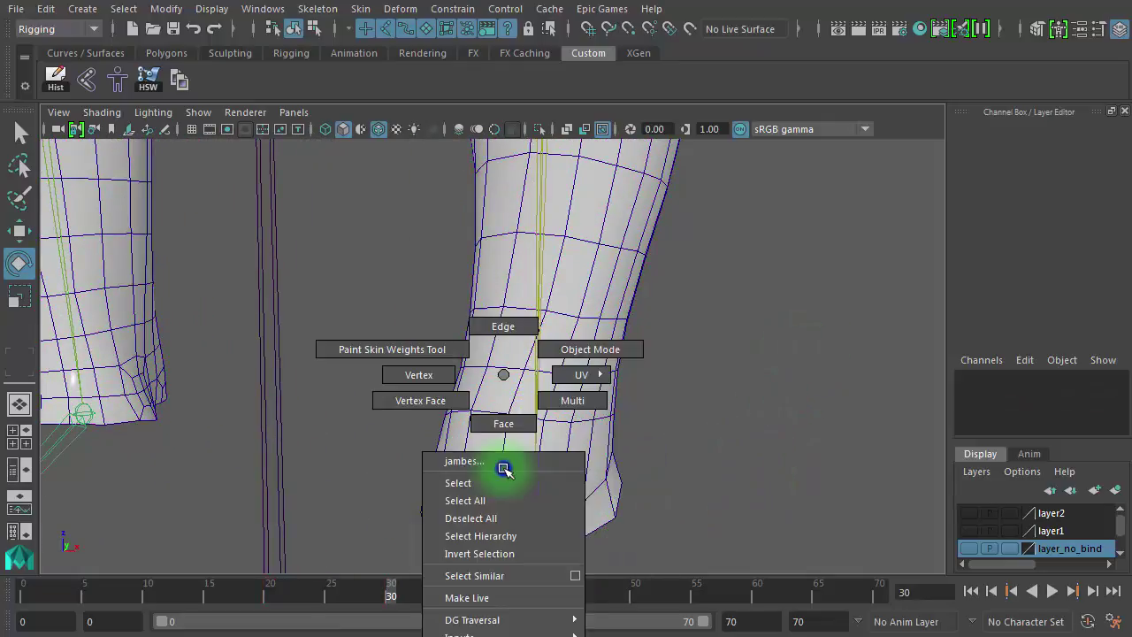
pyautogui.click(506, 427)
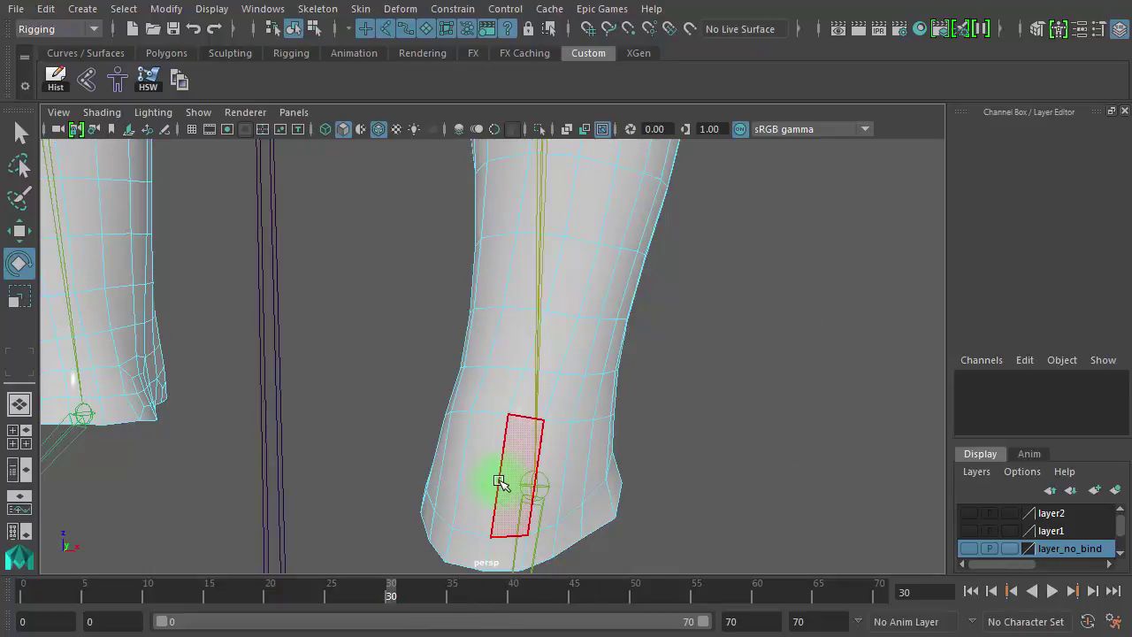
pyautogui.click(500, 482)
pyautogui.press('w')
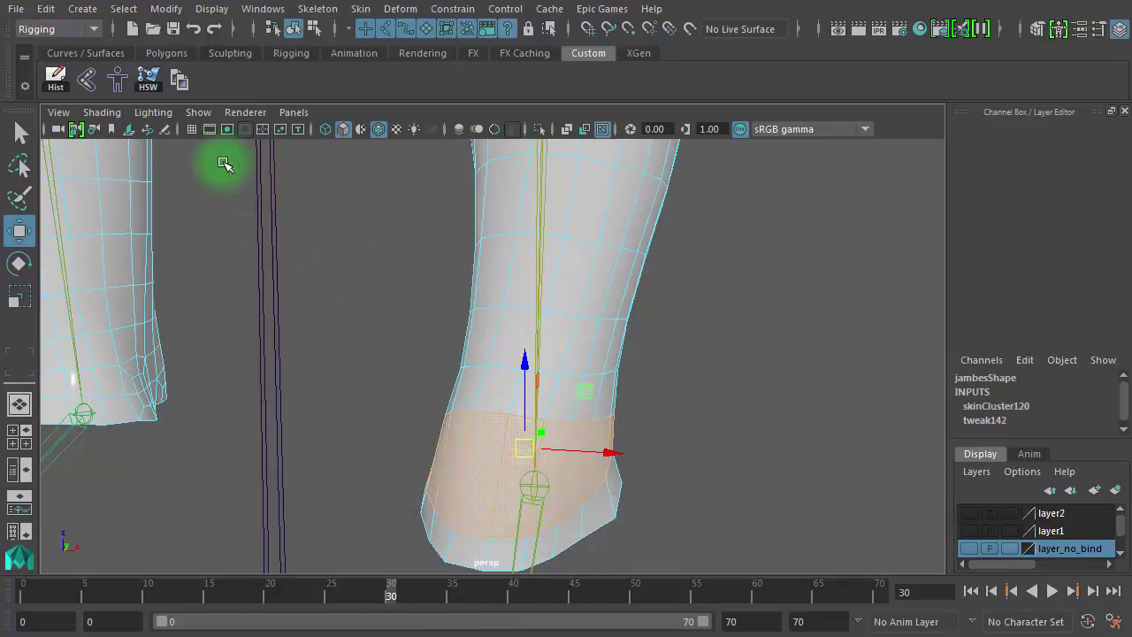
pyautogui.click(150, 84)
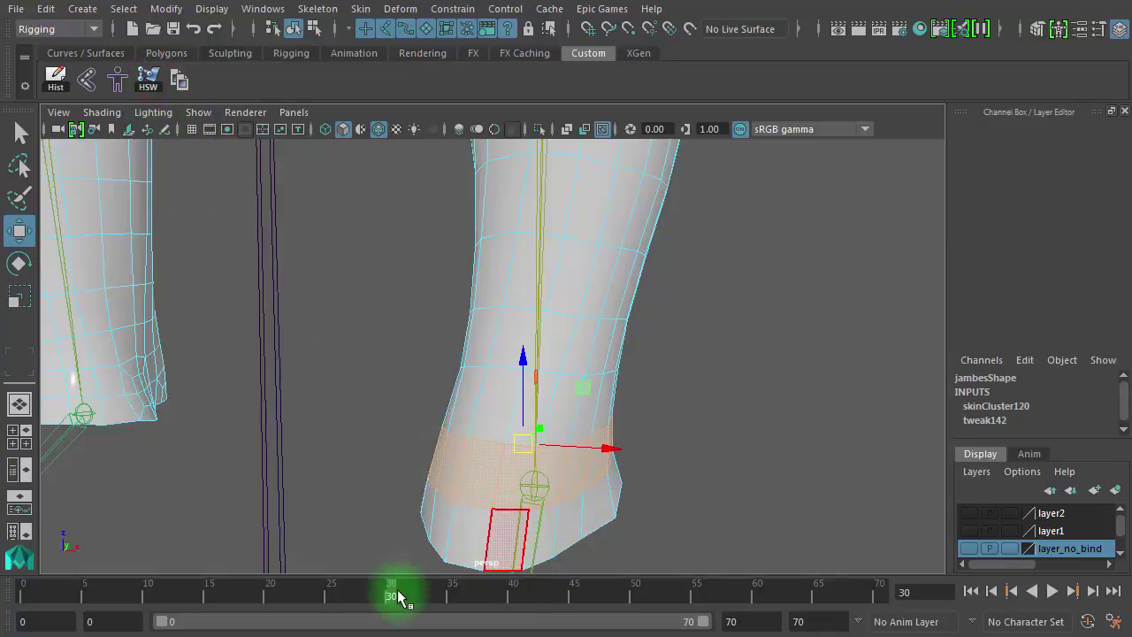
# At frame 42, select the faces at the back of the left ankle and turn off the X-ray joint display.
pyautogui.moveTo(397, 598); pyautogui.dragTo(522, 627)
pyautogui.keyDown('alt'); pyautogui.moveTo(531, 498); pyautogui.dragTo(451, 432); pyautogui.keyUp('alt')
pyautogui.keyDown('alt'); pyautogui.moveTo(451, 431); pyautogui.dragTo(538, 415, button='middle'); pyautogui.keyUp('alt')
pyautogui.keyDown('alt'); pyautogui.moveTo(463, 431); pyautogui.dragTo(721, 425, button='right'); pyautogui.keyUp('alt')
pyautogui.keyDown('alt'); pyautogui.moveTo(710, 400); pyautogui.dragTo(722, 317, button='middle'); pyautogui.keyUp('alt')
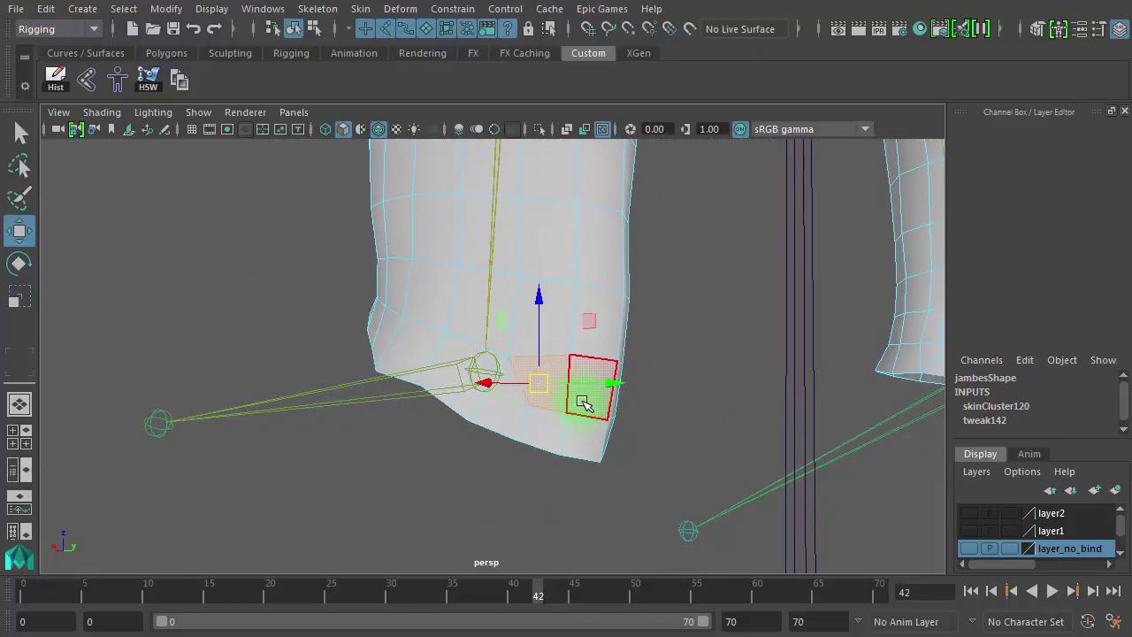
pyautogui.keyDown('alt'); pyautogui.moveTo(616, 418); pyautogui.dragTo(472, 410); pyautogui.keyUp('alt')
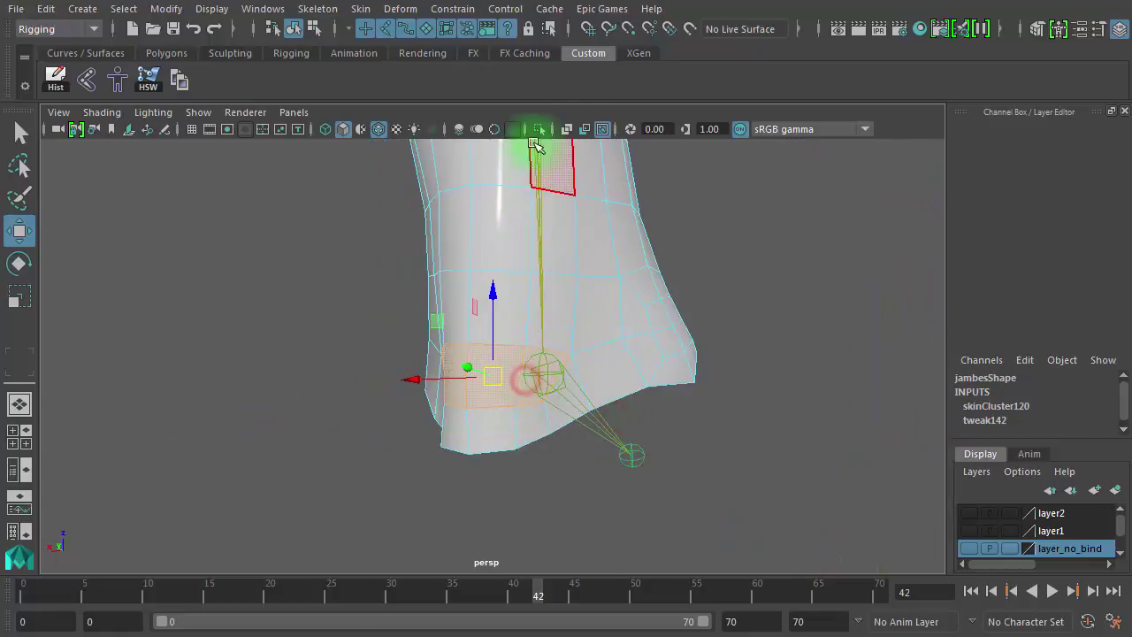
pyautogui.click(602, 129)
pyautogui.keyDown('alt'); pyautogui.moveTo(610, 369); pyautogui.dragTo(633, 368); pyautogui.keyUp('alt')
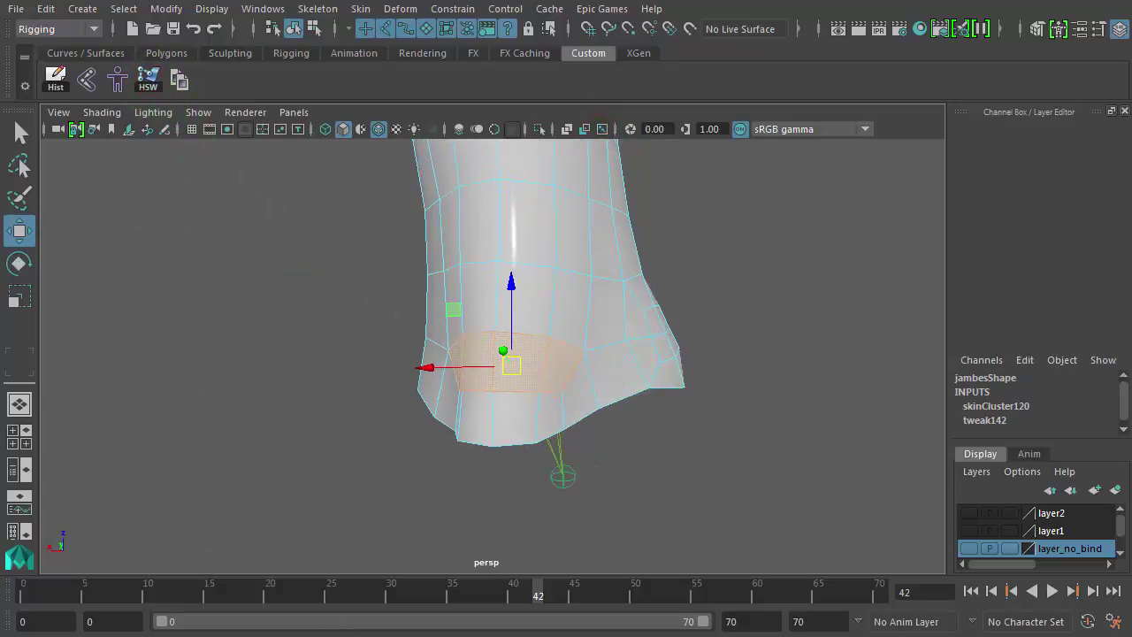
# Scrub the foot animation around frame 30, stop at frame 27, and examine the left ankle's folds.
pyautogui.moveTo(522, 607); pyautogui.dragTo(373, 592)
pyautogui.keyDown('alt'); pyautogui.moveTo(467, 528); pyautogui.dragTo(473, 571); pyautogui.keyUp('alt')
pyautogui.moveTo(317, 599); pyautogui.dragTo(392, 597)
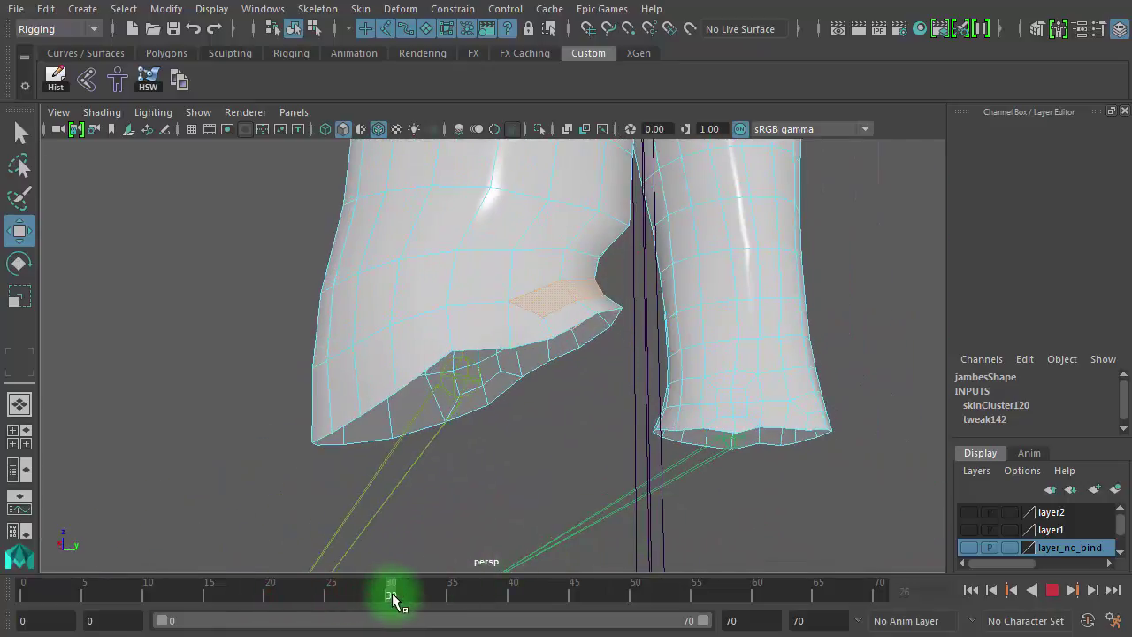
pyautogui.keyDown('alt'); pyautogui.moveTo(566, 459); pyautogui.dragTo(642, 538); pyautogui.keyUp('alt')
pyautogui.moveTo(374, 591)
pyautogui.mouseDown()
pyautogui.moveTo(226, 593)
pyautogui.moveTo(435, 597)
pyautogui.moveTo(354, 595)
pyautogui.mouseUp()
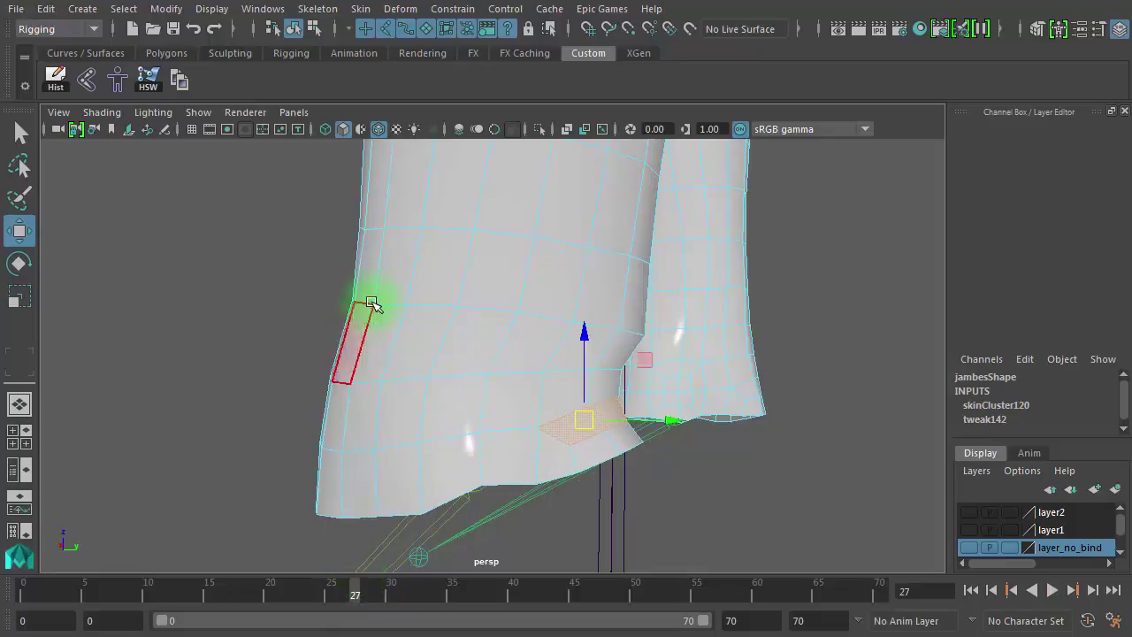
pyautogui.moveTo(571, 368)
pyautogui.keyDown('alt'); pyautogui.mouseDown()
pyautogui.moveTo(473, 374)
pyautogui.moveTo(438, 364)
pyautogui.mouseUp(); pyautogui.keyUp('alt')
# Switch to edge selection and select the horizontal edges across the front of the left shin just above the ankle.
pyautogui.rightClick(398, 330)
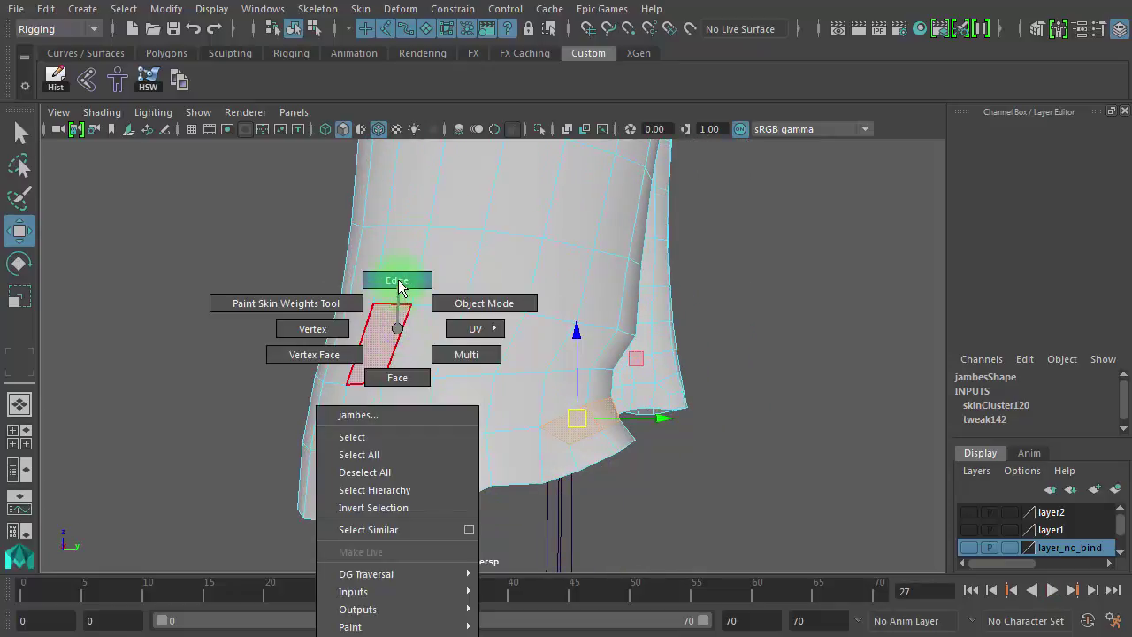
pyautogui.click(397, 281)
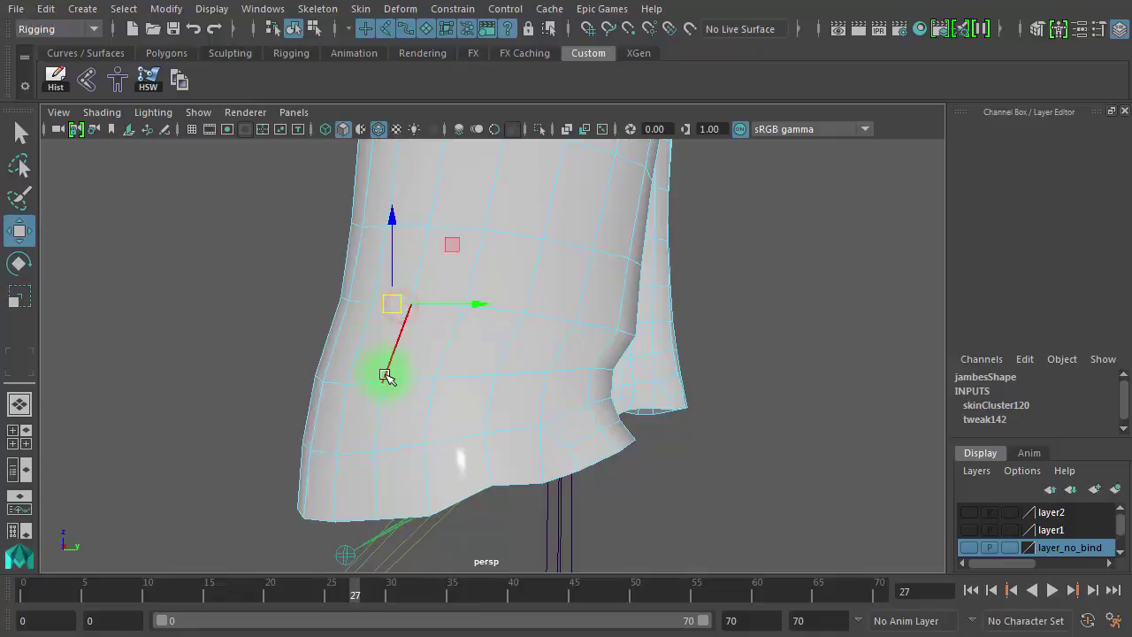
pyautogui.keyDown('alt'); pyautogui.moveTo(387, 376); pyautogui.dragTo(697, 386); pyautogui.keyUp('alt')
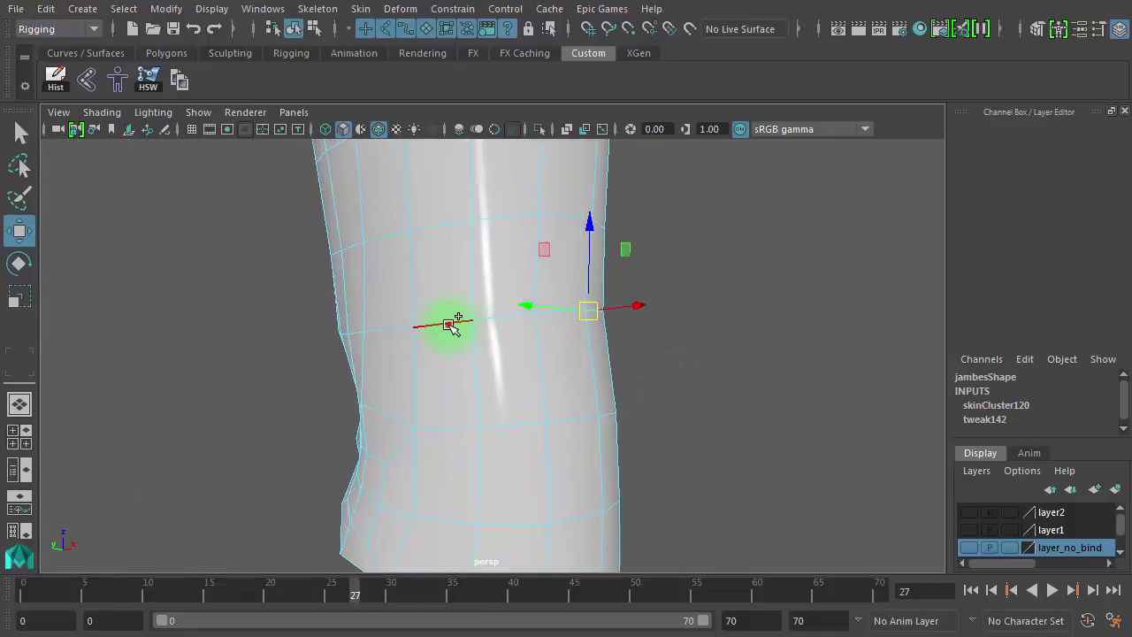
pyautogui.keyDown('alt'); pyautogui.moveTo(510, 347); pyautogui.dragTo(336, 380); pyautogui.keyUp('alt')
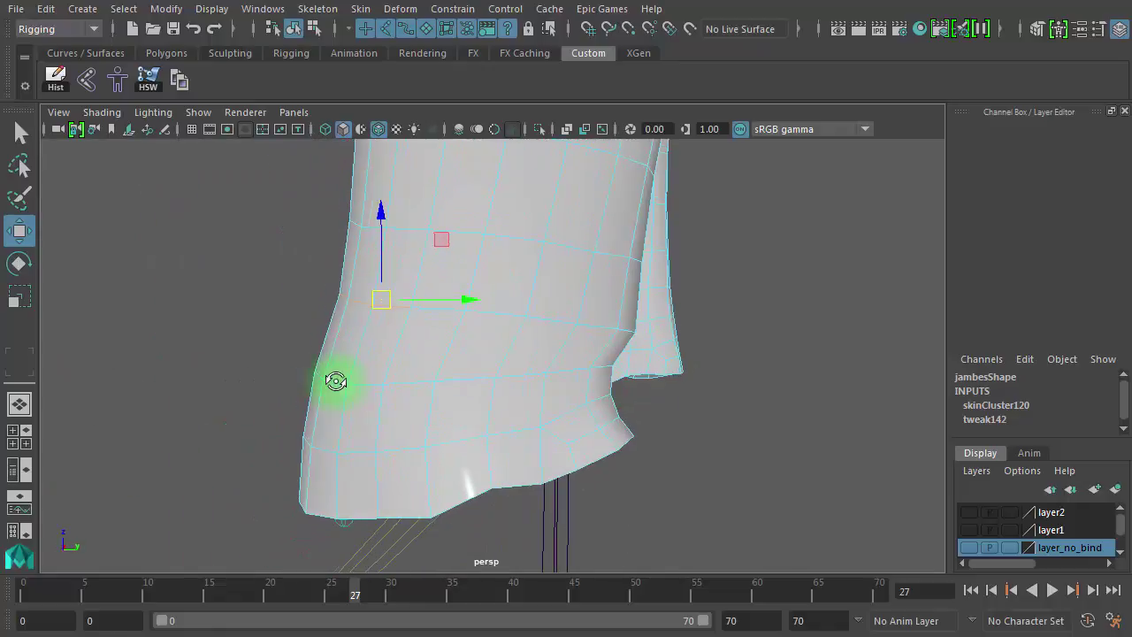
# Check the selected shin edges in wireframe and shaded display, and go to frame 30.
pyautogui.keyDown('alt'); pyautogui.moveTo(405, 403); pyautogui.dragTo(345, 390); pyautogui.keyUp('alt')
pyautogui.press('4')
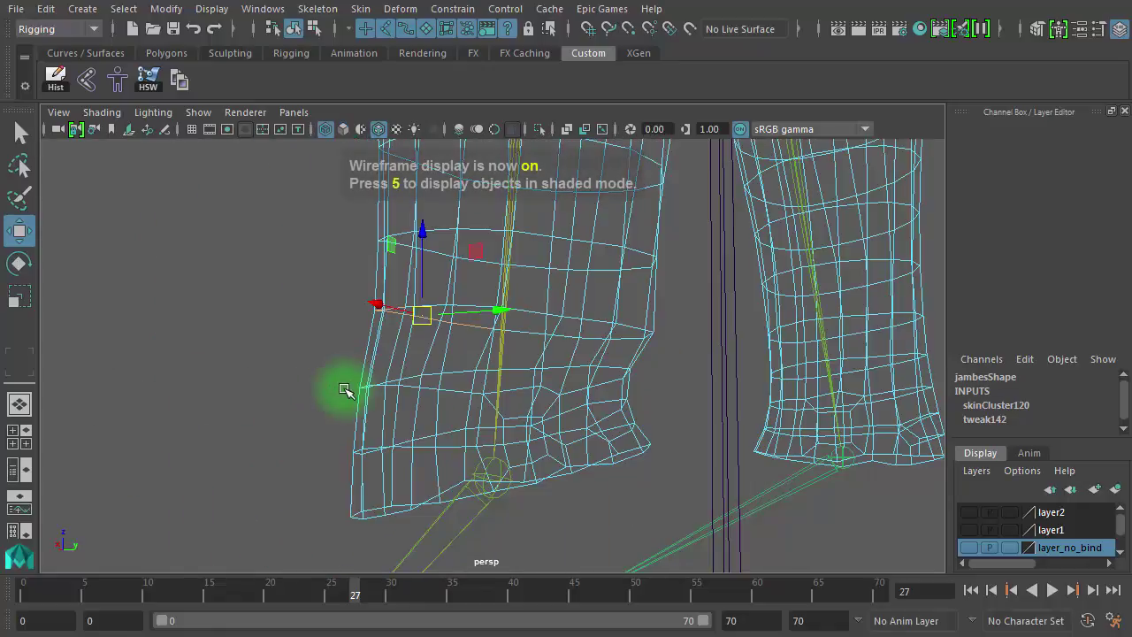
pyautogui.press('5')
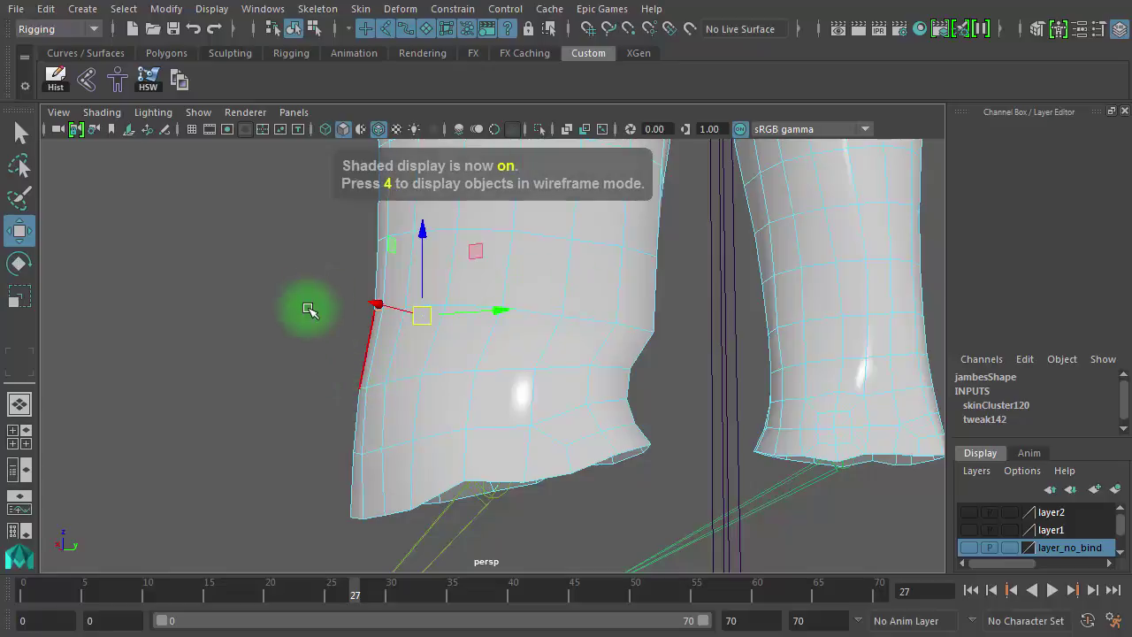
pyautogui.keyDown('alt'); pyautogui.moveTo(309, 309); pyautogui.dragTo(270, 203); pyautogui.keyUp('alt')
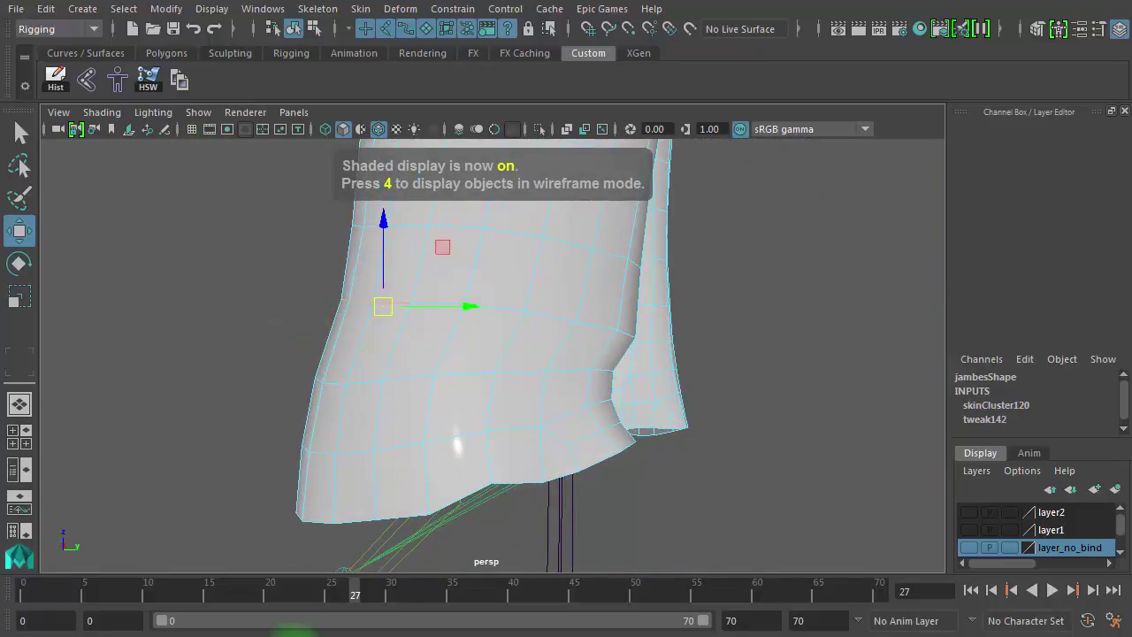
pyautogui.moveTo(356, 598)
pyautogui.mouseDown()
pyautogui.moveTo(438, 600)
pyautogui.moveTo(390, 600)
pyautogui.mouseUp()
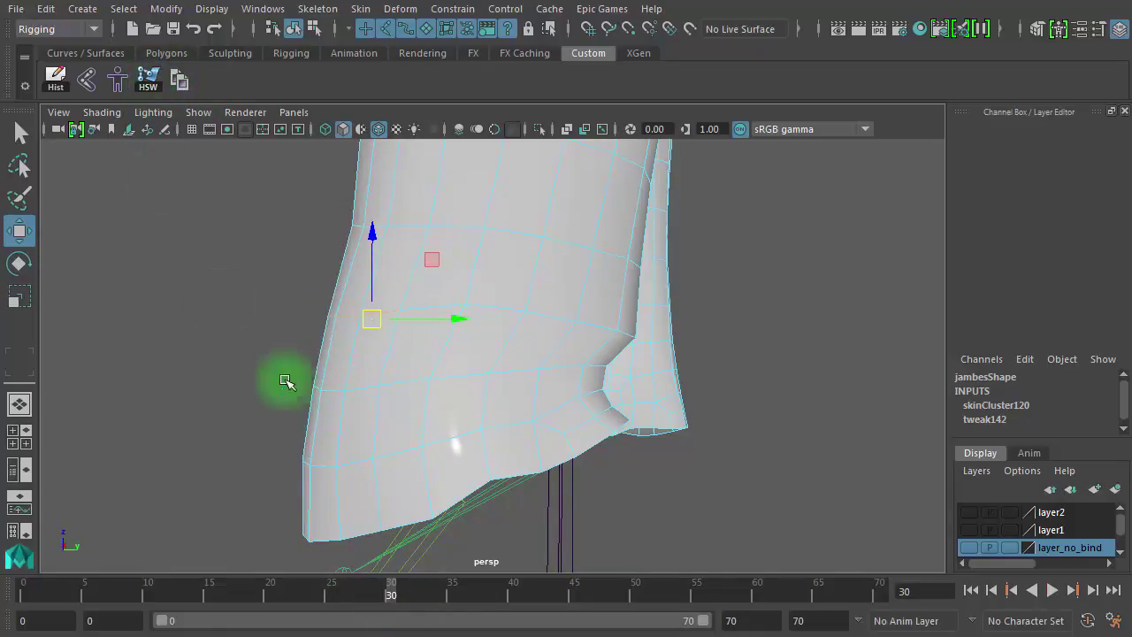
# Compare the left ankle's shape at frames 0 and 30, viewing both legs and the creased back of the ankle closely.
pyautogui.moveTo(384, 587); pyautogui.dragTo(21, 596)
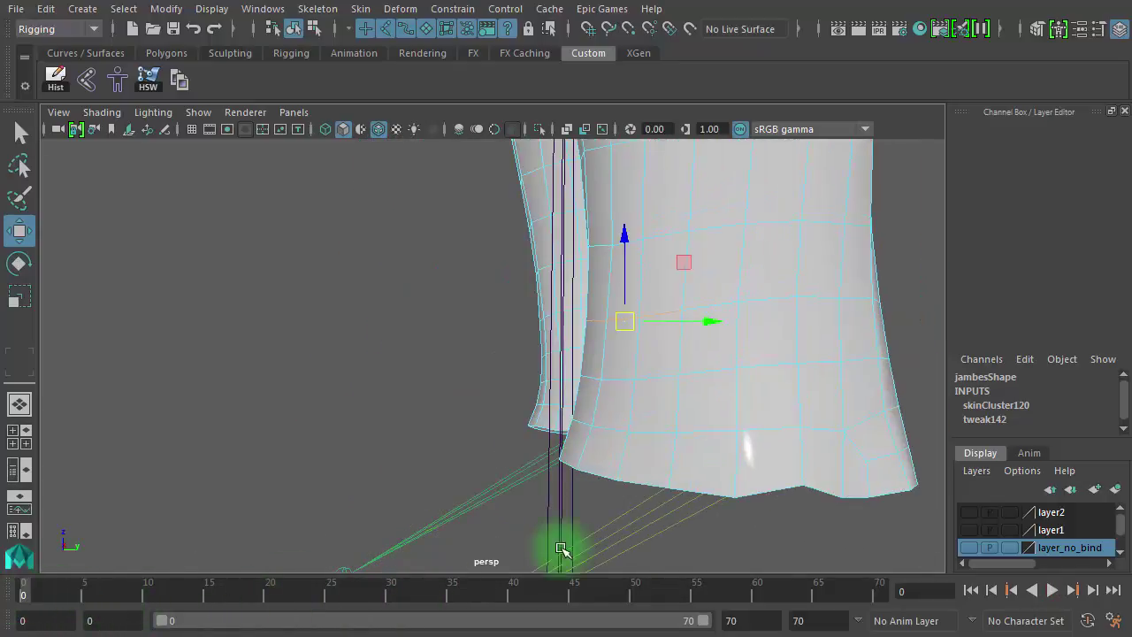
pyautogui.keyDown('alt'); pyautogui.moveTo(558, 535); pyautogui.dragTo(29, 417, button='right'); pyautogui.keyUp('alt')
pyautogui.keyDown('alt'); pyautogui.moveTo(374, 422); pyautogui.dragTo(504, 468); pyautogui.keyUp('alt')
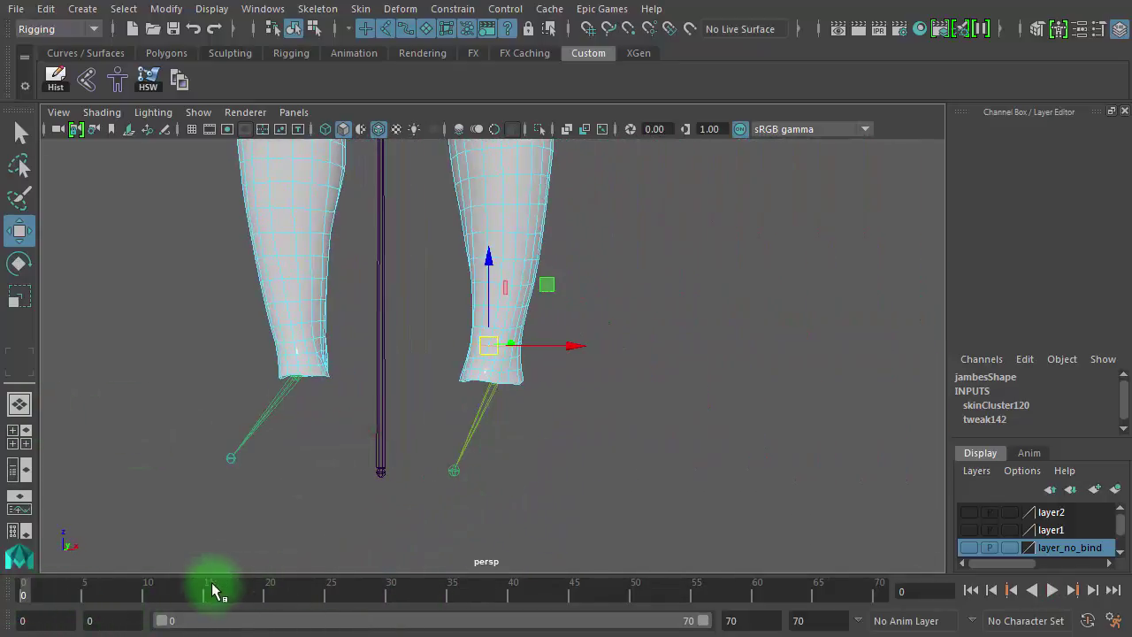
pyautogui.moveTo(212, 591); pyautogui.dragTo(395, 607)
pyautogui.keyDown('alt'); pyautogui.moveTo(628, 500); pyautogui.dragTo(463, 491); pyautogui.keyUp('alt')
pyautogui.keyDown('alt'); pyautogui.moveTo(461, 490); pyautogui.dragTo(818, 509, button='right'); pyautogui.keyUp('alt')
pyautogui.keyDown('alt'); pyautogui.moveTo(455, 504); pyautogui.dragTo(586, 504); pyautogui.keyUp('alt')
pyautogui.keyDown('alt'); pyautogui.moveTo(584, 466); pyautogui.dragTo(735, 564, button='right'); pyautogui.keyUp('alt')
pyautogui.moveTo(613, 410); pyautogui.dragTo(609, 419, button='right')
pyautogui.keyDown('alt'); pyautogui.moveTo(751, 428); pyautogui.dragTo(844, 448); pyautogui.keyUp('alt')
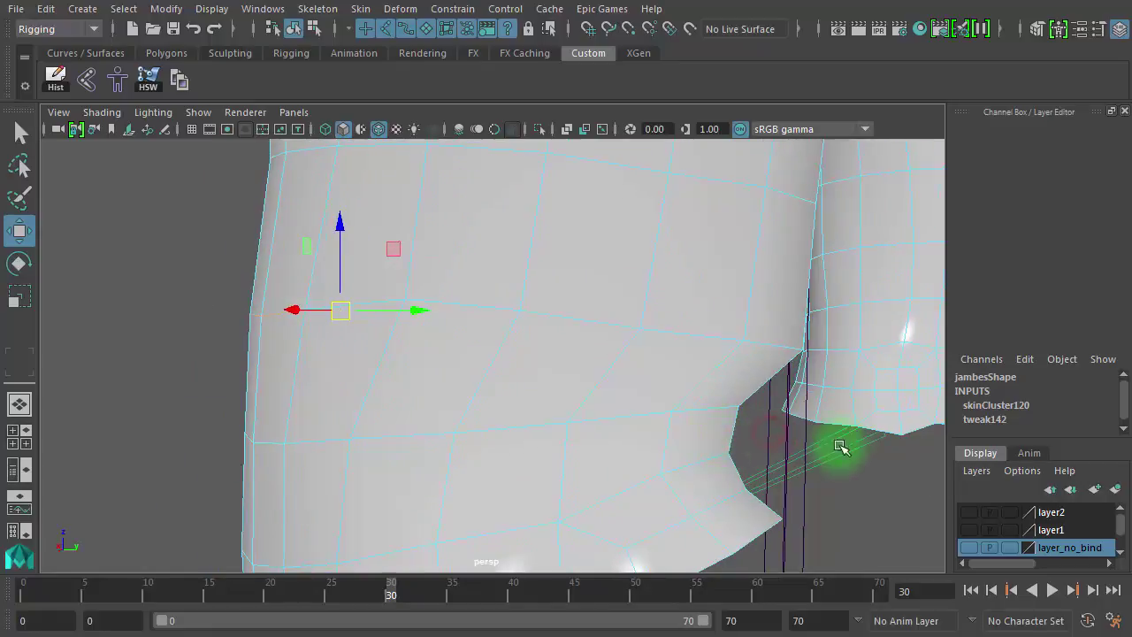
pyautogui.keyDown('alt'); pyautogui.moveTo(846, 445); pyautogui.dragTo(536, 409, button='right'); pyautogui.keyUp('alt')
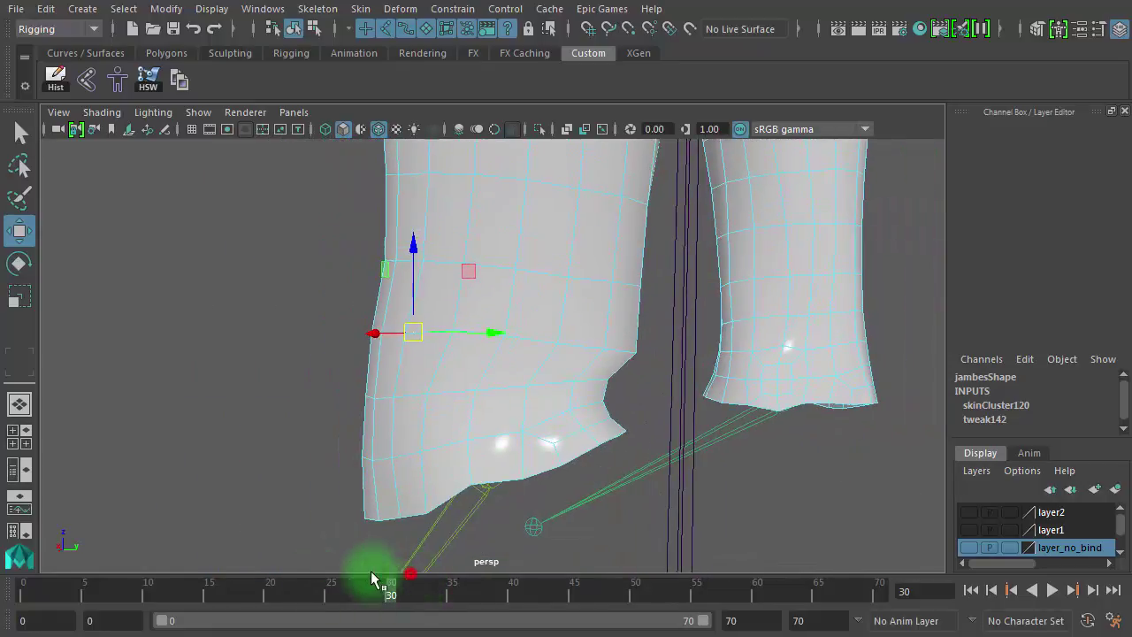
# Go to frame 41, return the legs mesh to object selection, and start the skin weight painting tool.
pyautogui.moveTo(352, 599); pyautogui.dragTo(526, 606)
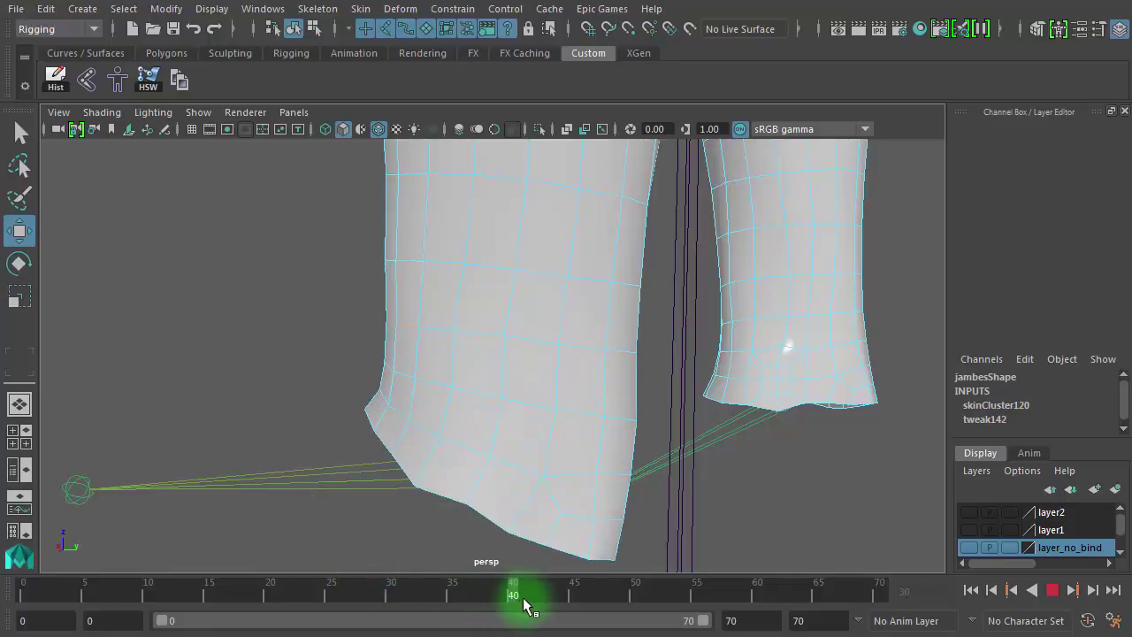
pyautogui.keyDown('alt'); pyautogui.moveTo(655, 468); pyautogui.dragTo(807, 470, button='right'); pyautogui.keyUp('alt')
pyautogui.keyDown('alt'); pyautogui.moveTo(727, 314); pyautogui.dragTo(656, 217, button='middle'); pyautogui.keyUp('alt')
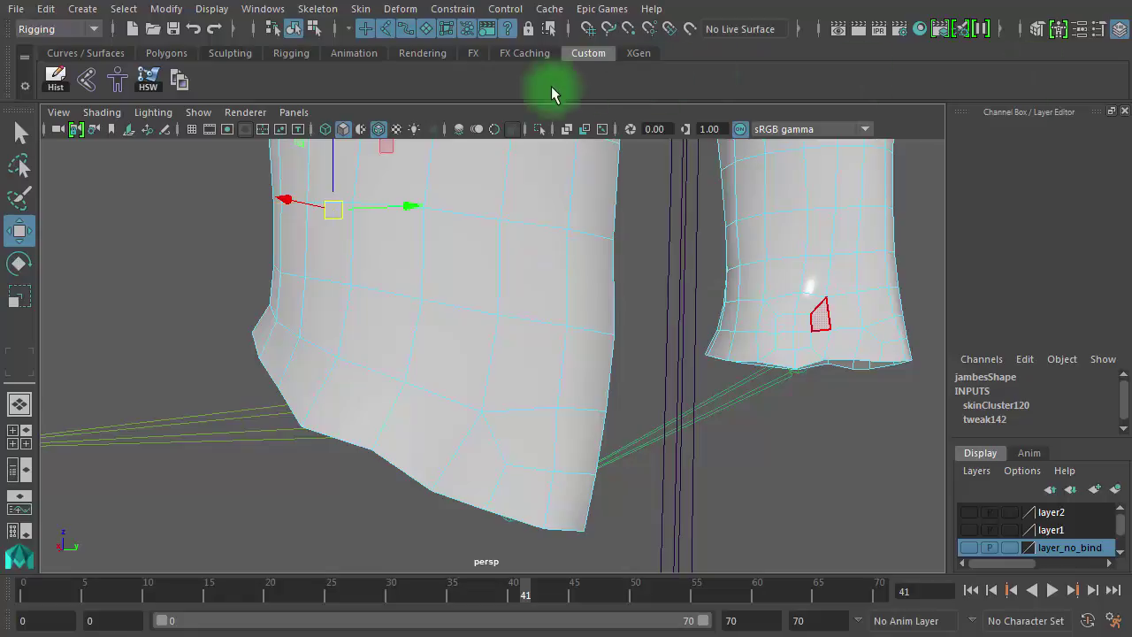
pyautogui.moveTo(523, 171); pyautogui.dragTo(632, 151, button='right')
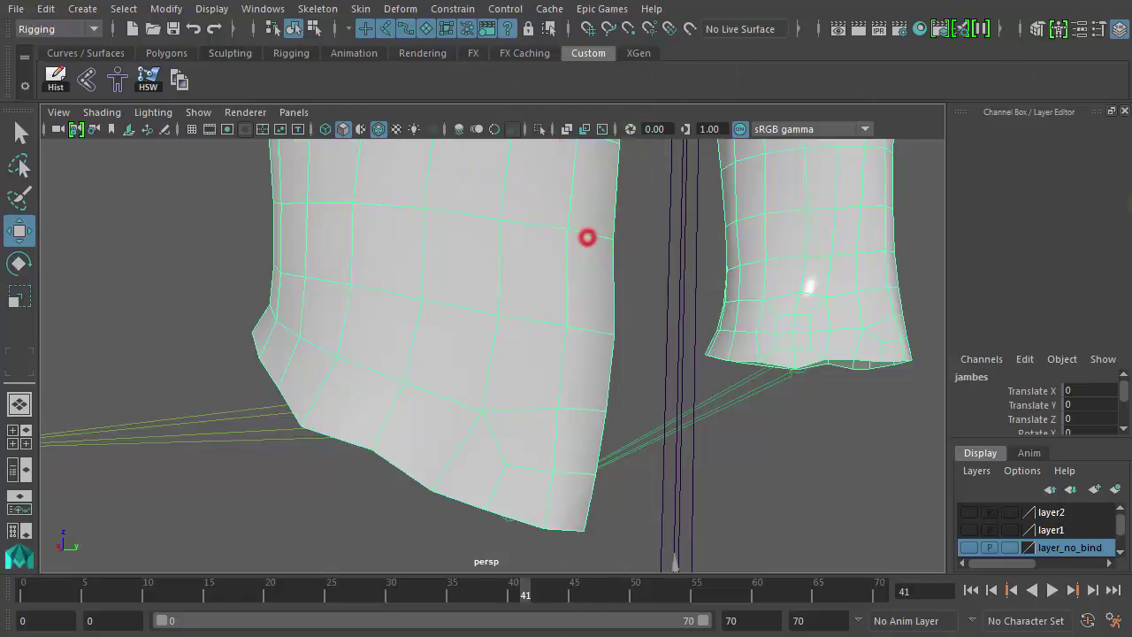
pyautogui.moveTo(965, 16); pyautogui.dragTo(891, 4)
pyautogui.click(766, 101)
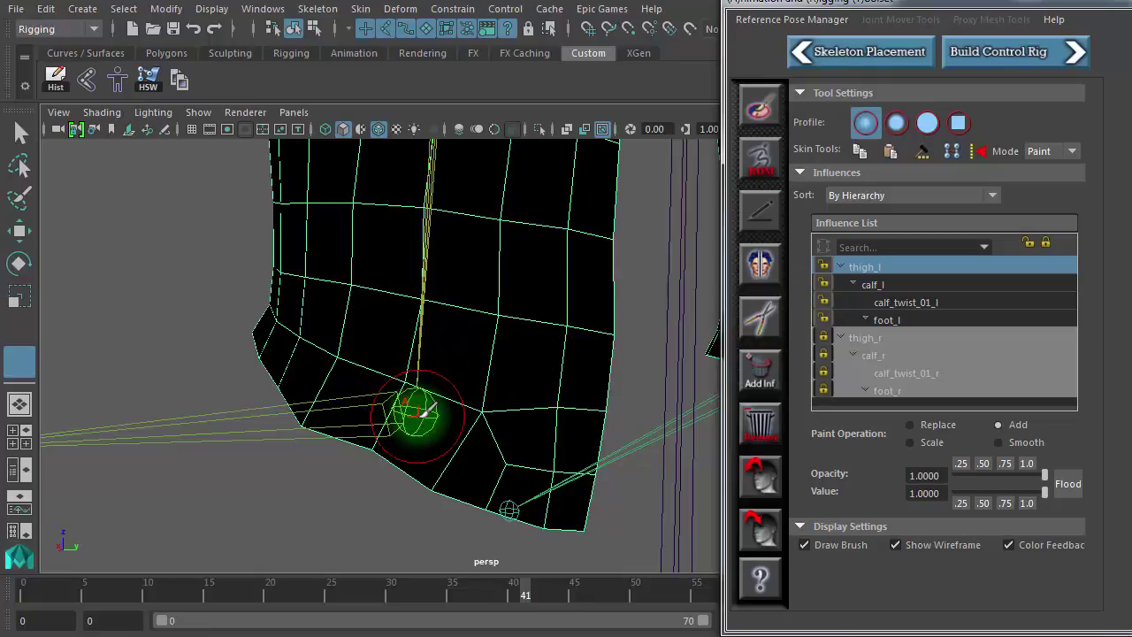
# Examine how the thigh_l, calf_l and calf_twist_01_l weights are distributed along the left leg.
pyautogui.keyDown('alt'); pyautogui.moveTo(593, 385); pyautogui.dragTo(281, 359, button='right'); pyautogui.keyUp('alt')
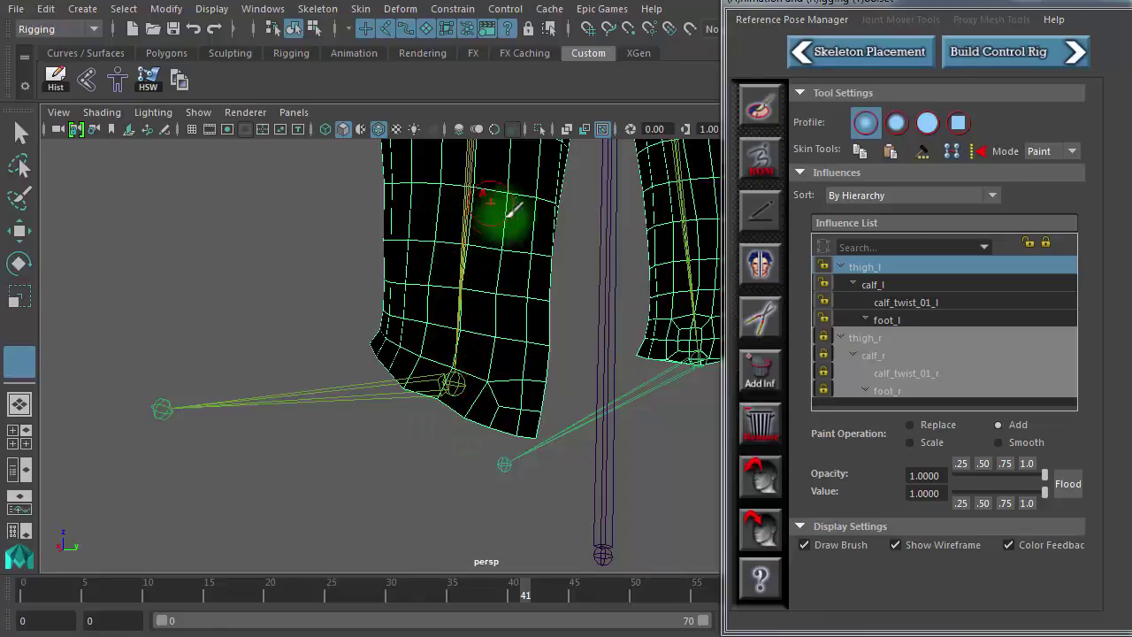
pyautogui.click(889, 288)
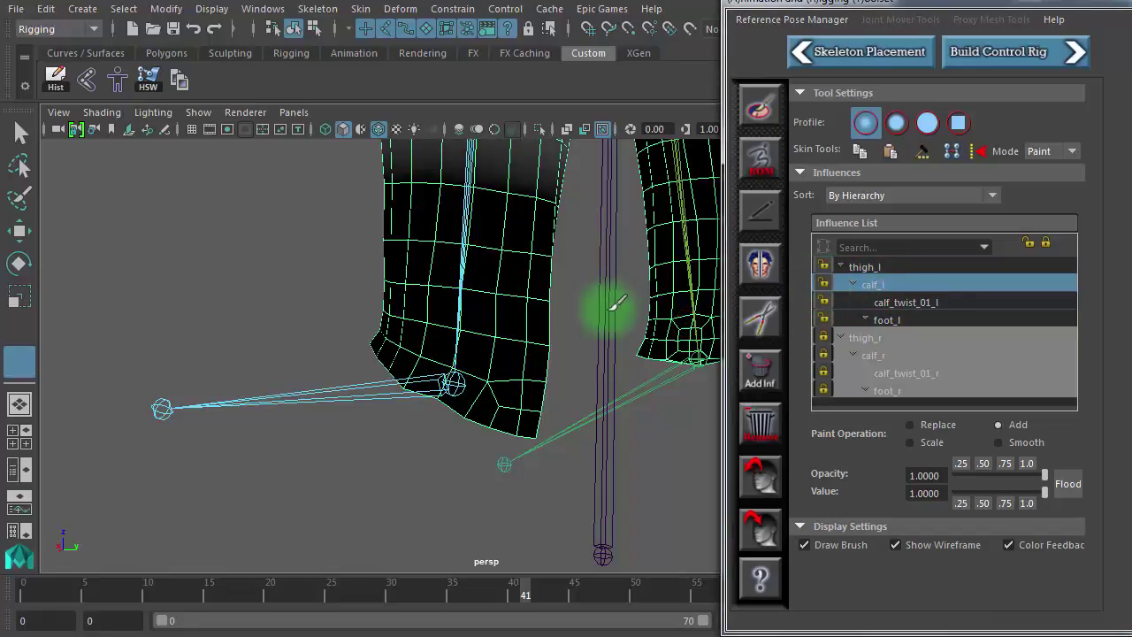
pyautogui.keyDown('alt'); pyautogui.moveTo(561, 325); pyautogui.dragTo(315, 302, button='right'); pyautogui.keyUp('alt')
pyautogui.keyDown('alt'); pyautogui.moveTo(421, 305); pyautogui.dragTo(564, 310); pyautogui.keyUp('alt')
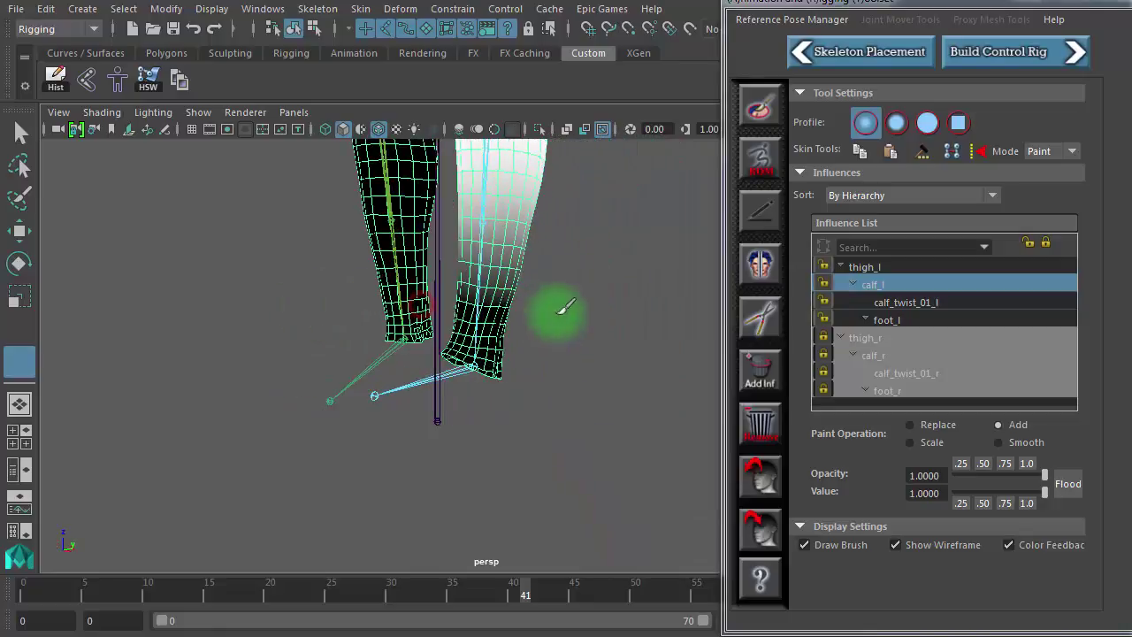
pyautogui.keyDown('alt'); pyautogui.moveTo(563, 310); pyautogui.dragTo(569, 435, button='middle'); pyautogui.keyUp('alt')
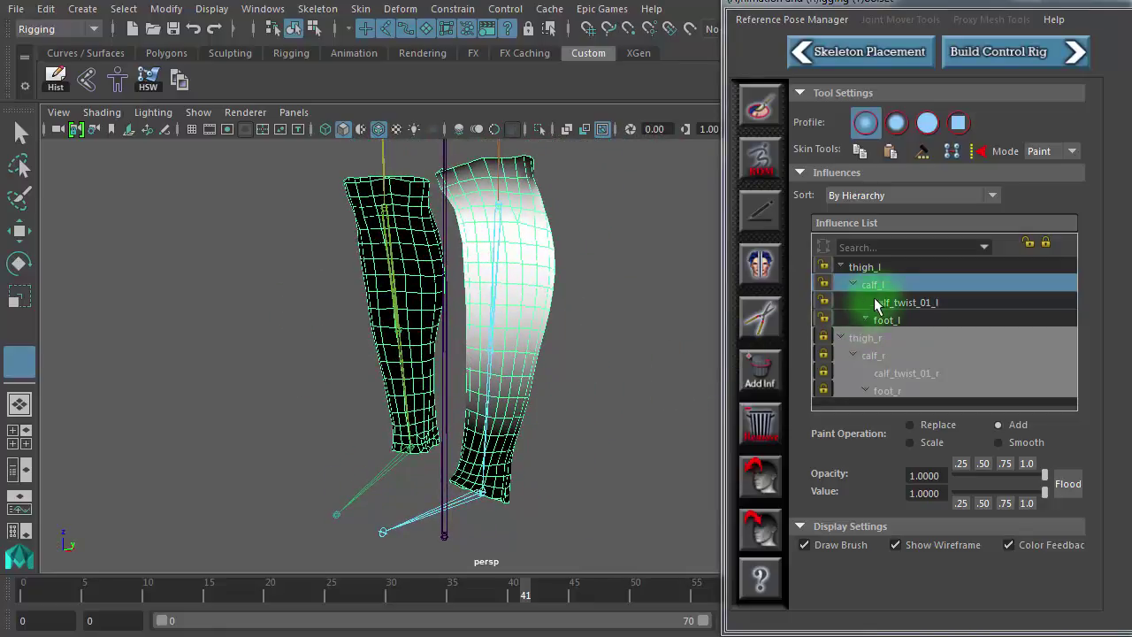
pyautogui.click(912, 305)
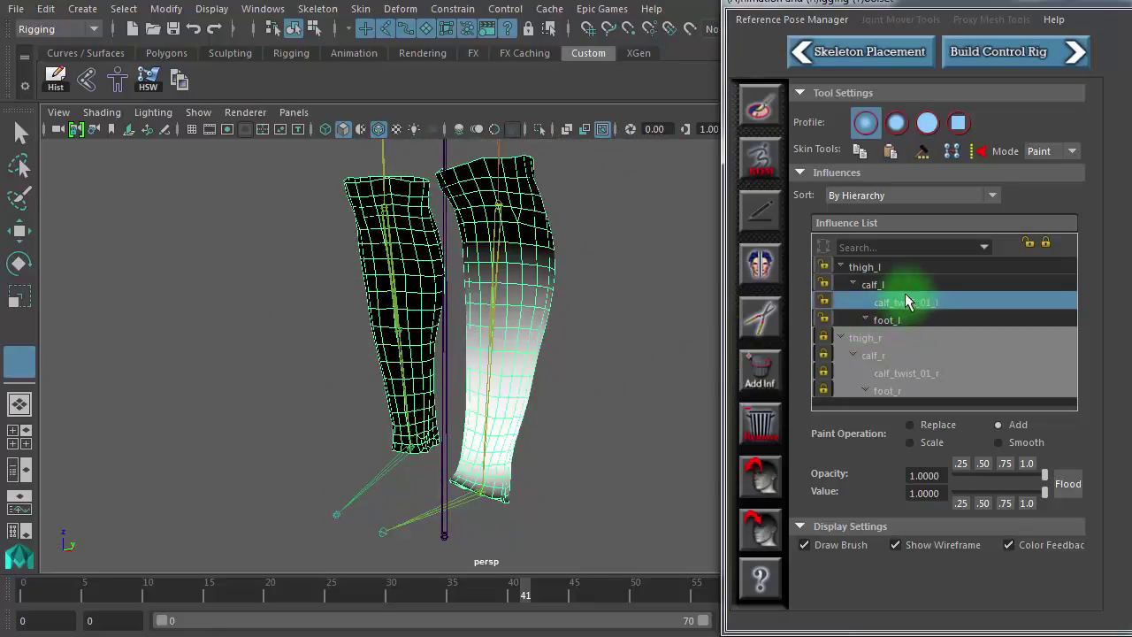
# Lock the calf_l and thigh_l influences against weight changes.
pyautogui.click(904, 284)
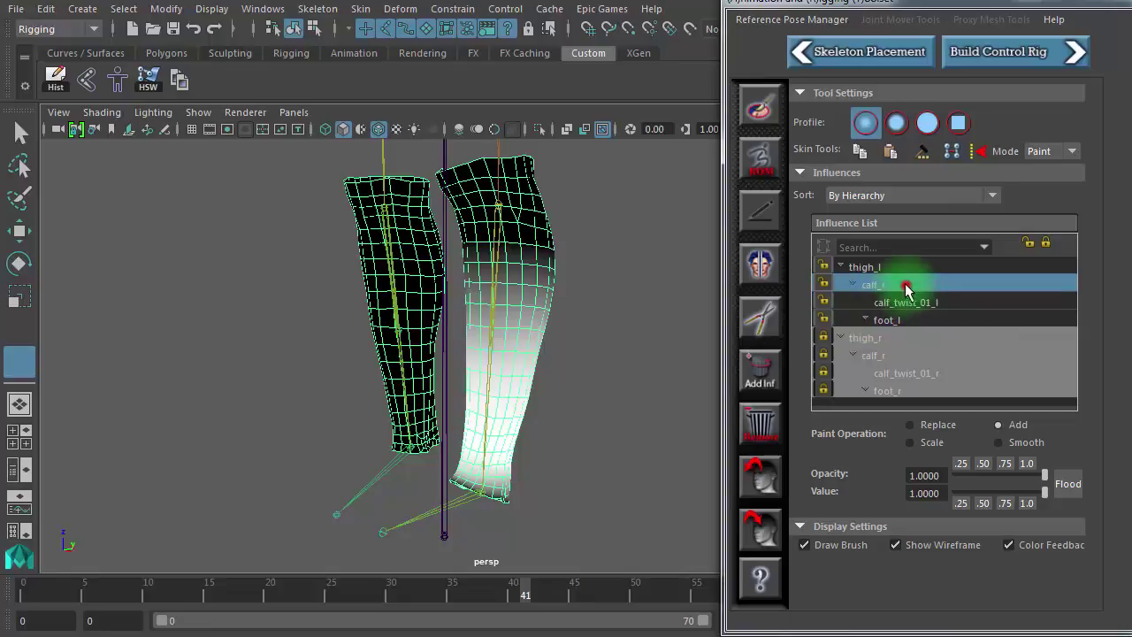
pyautogui.click(1044, 241)
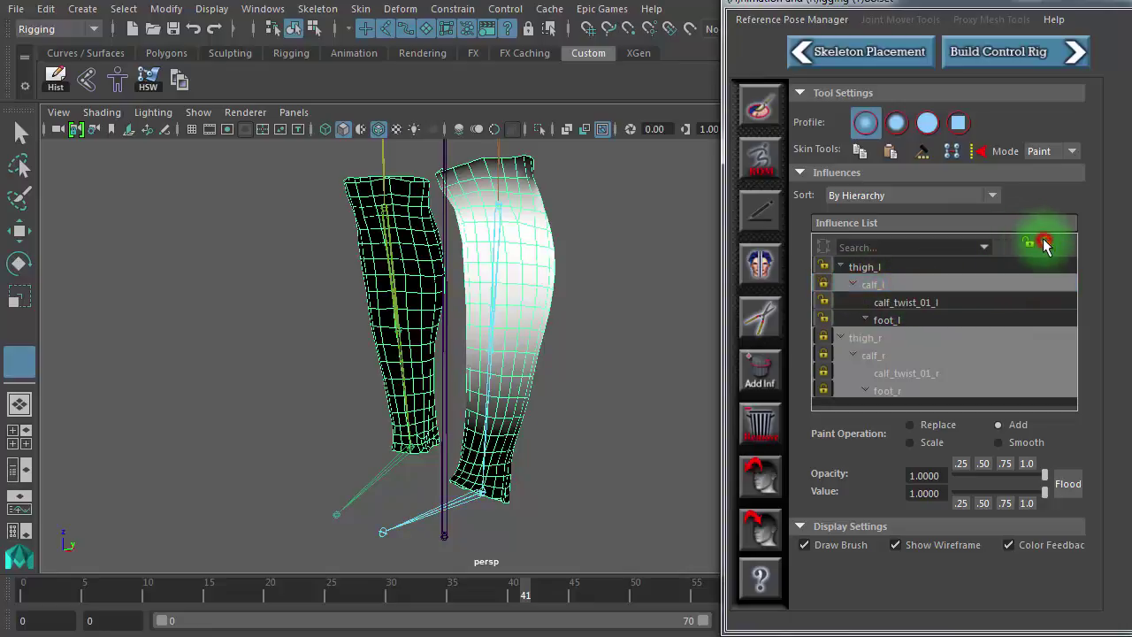
pyautogui.click(883, 266)
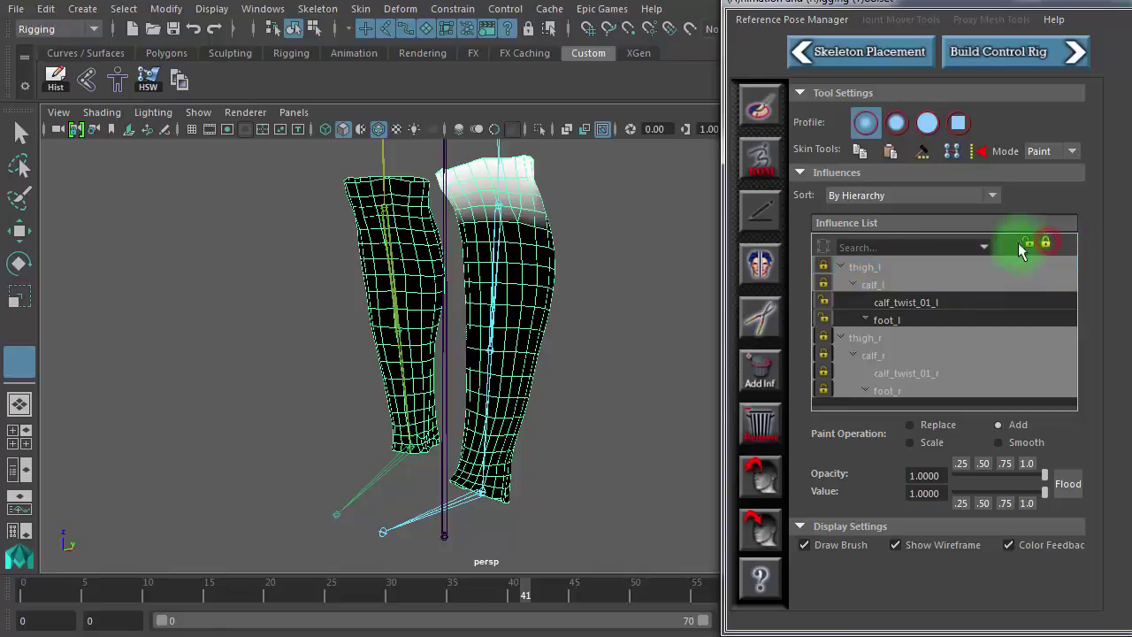
# Inspect the calf_twist_01_l and foot_l weights, and set the paint opacity and value to 0.25.
pyautogui.click(922, 304)
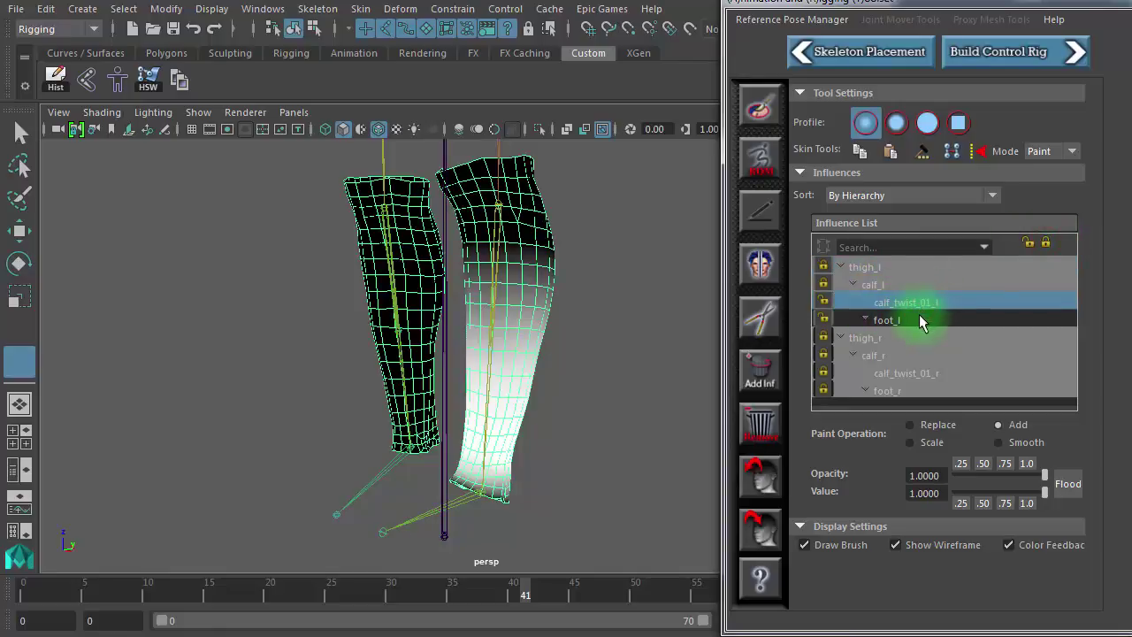
pyautogui.click(921, 322)
pyautogui.keyDown('alt'); pyautogui.moveTo(386, 456); pyautogui.dragTo(616, 459, button='right'); pyautogui.keyUp('alt')
pyautogui.keyDown('alt'); pyautogui.moveTo(629, 445); pyautogui.dragTo(627, 281, button='middle'); pyautogui.keyUp('alt')
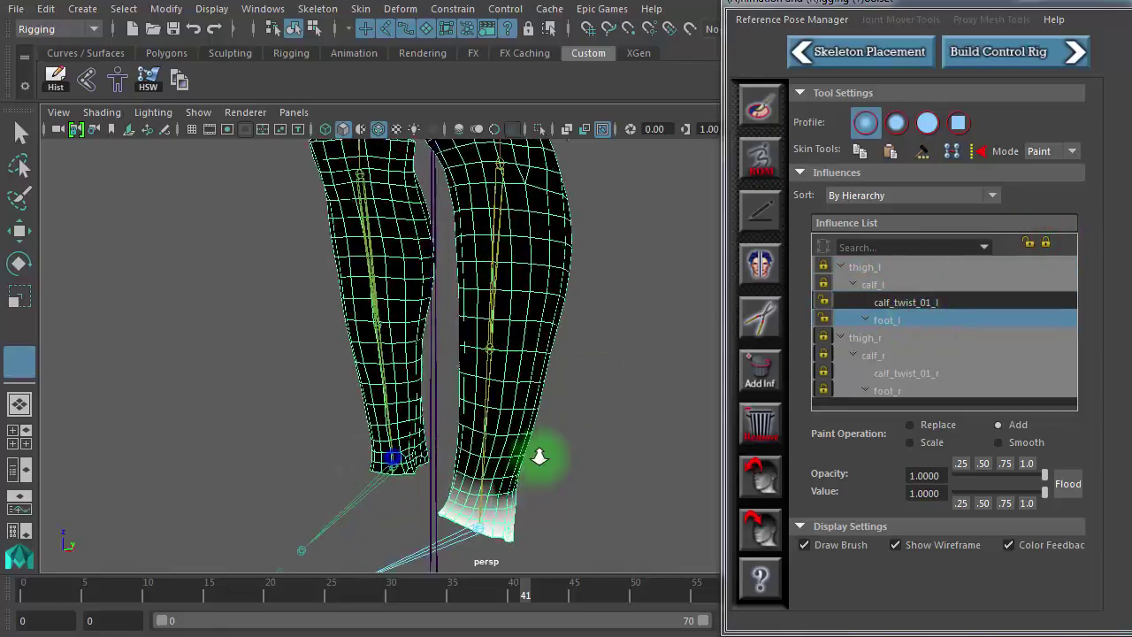
pyautogui.keyDown('alt'); pyautogui.moveTo(560, 419); pyautogui.dragTo(486, 425, button='right'); pyautogui.keyUp('alt')
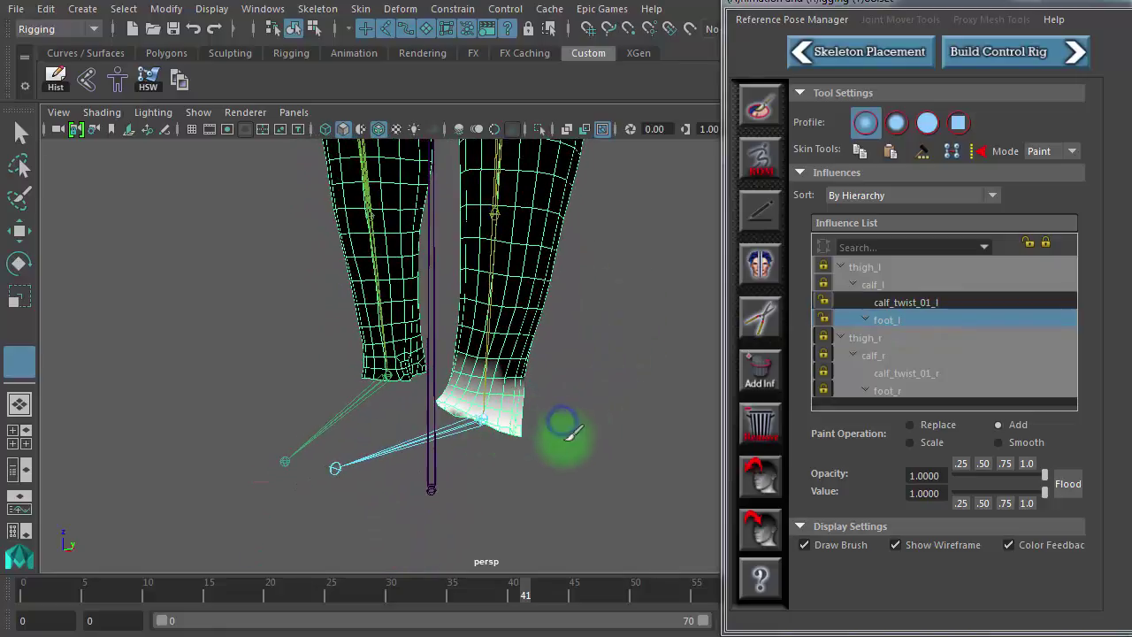
pyautogui.keyDown('alt'); pyautogui.moveTo(555, 438); pyautogui.dragTo(463, 433); pyautogui.keyUp('alt')
pyautogui.keyDown('alt'); pyautogui.moveTo(428, 433); pyautogui.dragTo(699, 434, button='right'); pyautogui.keyUp('alt')
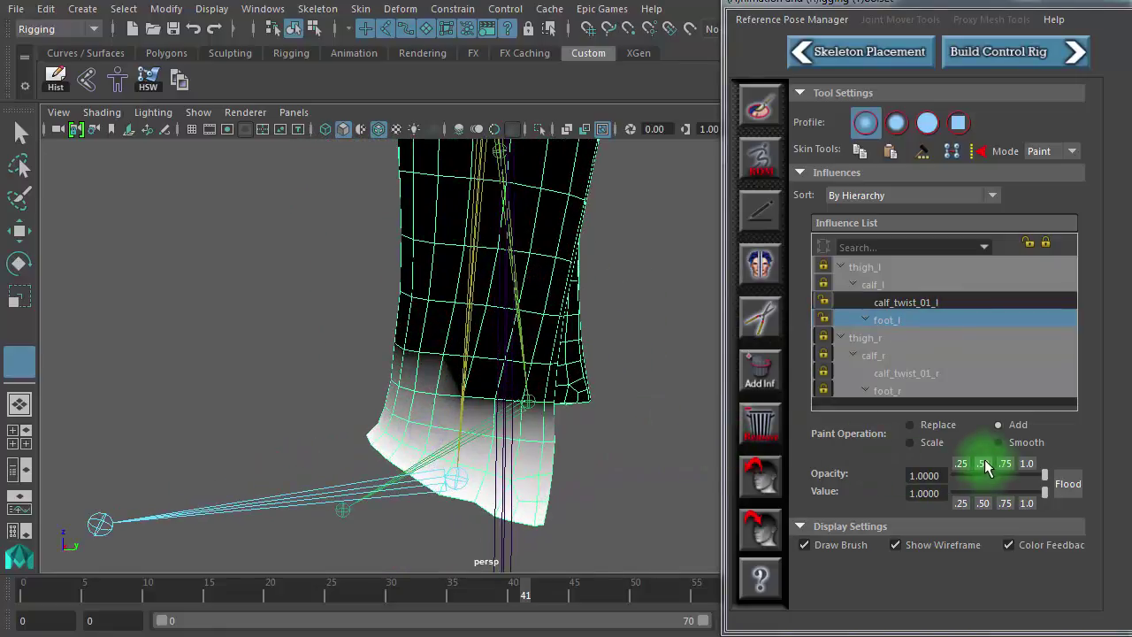
pyautogui.click(984, 464)
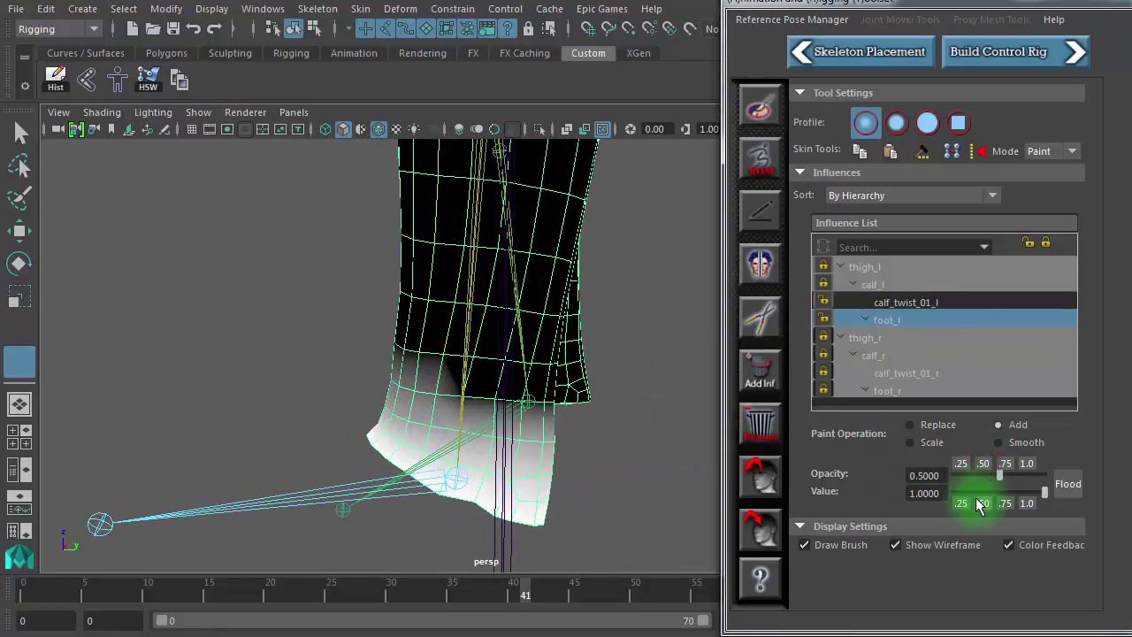
pyautogui.click(965, 464)
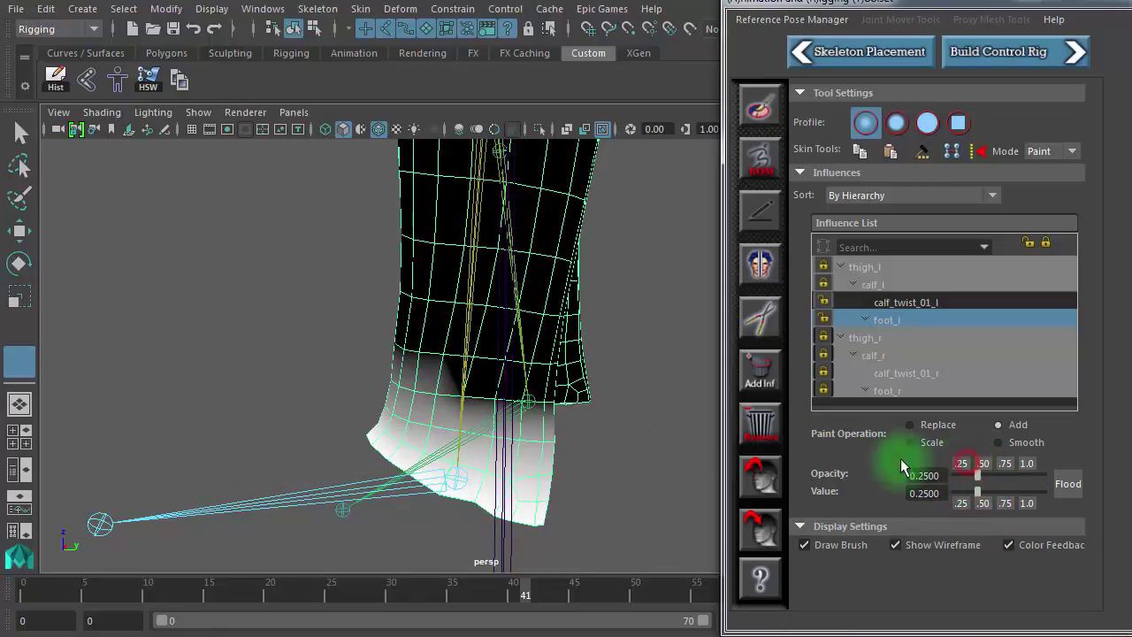
# Scrub from frame 41 to frame 30 with foot_l's weights shown and turn off the X-ray joint display.
pyautogui.keyDown('alt'); pyautogui.moveTo(486, 457); pyautogui.dragTo(582, 460); pyautogui.keyUp('alt')
pyautogui.keyDown('alt'); pyautogui.moveTo(532, 462); pyautogui.dragTo(611, 461, button='right'); pyautogui.keyUp('alt')
pyautogui.moveTo(522, 595); pyautogui.dragTo(404, 581)
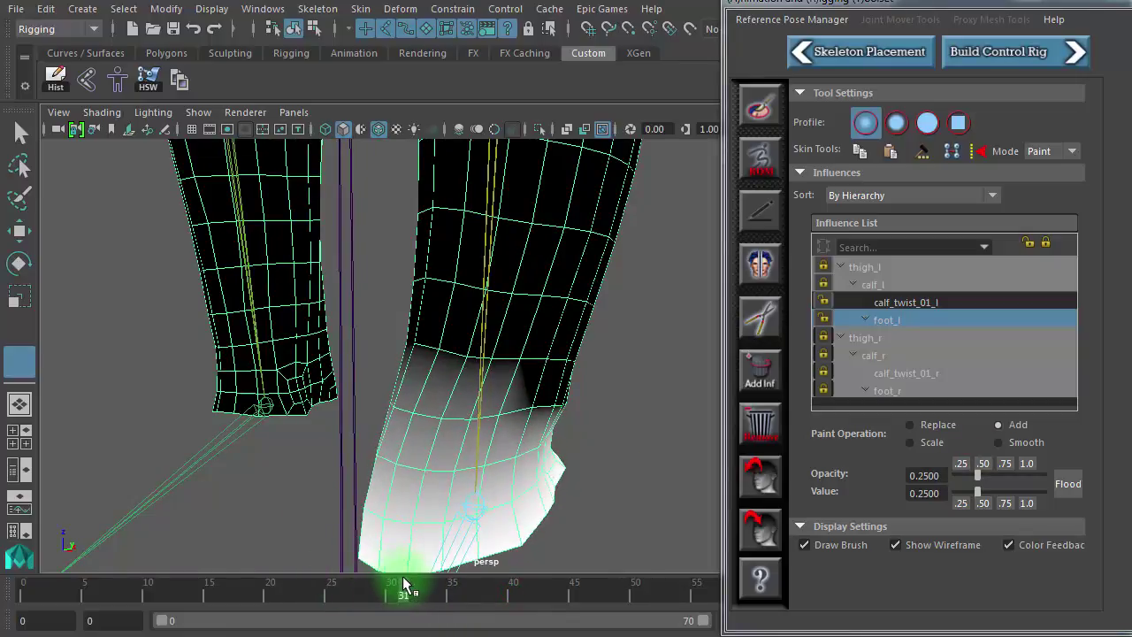
pyautogui.keyDown('alt'); pyautogui.moveTo(630, 494); pyautogui.dragTo(487, 489); pyautogui.keyUp('alt')
pyautogui.keyDown('alt'); pyautogui.moveTo(488, 488); pyautogui.dragTo(702, 464, button='right'); pyautogui.keyUp('alt')
pyautogui.click(602, 130)
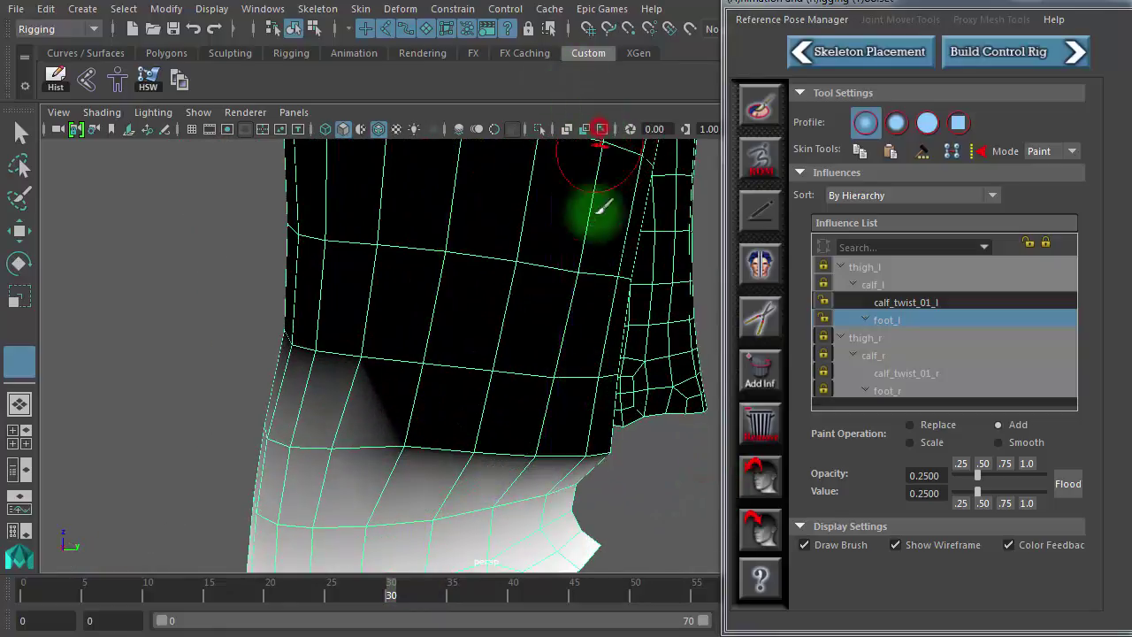
# Play and scrub the foot animation between frames 30 and 41, examining foot_l's weights, and stop at frame 30.
pyautogui.keyDown('alt'); pyautogui.moveTo(604, 517); pyautogui.dragTo(435, 418, button='middle'); pyautogui.keyUp('alt')
pyautogui.keyDown('alt'); pyautogui.moveTo(429, 412); pyautogui.dragTo(396, 400); pyautogui.keyUp('alt')
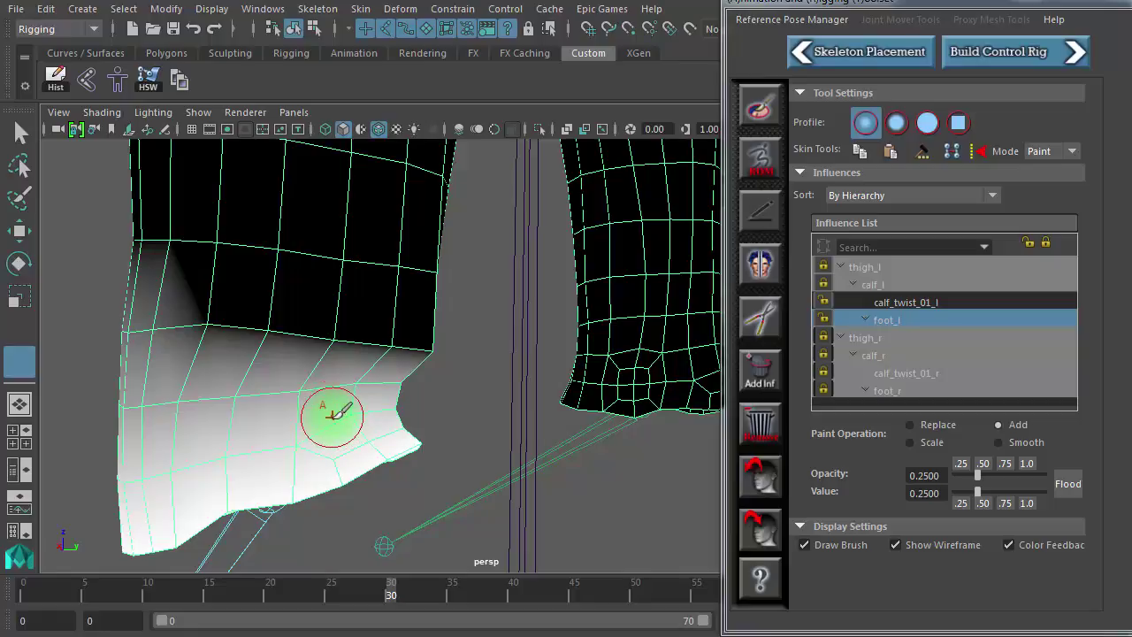
pyautogui.hotkey('alt', 'v')
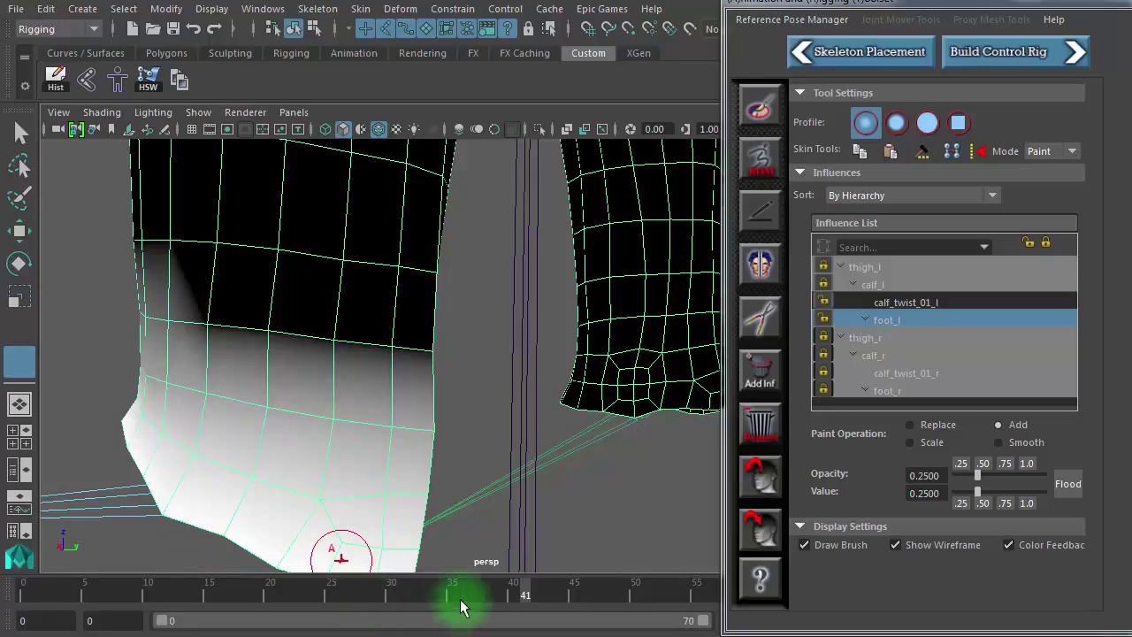
pyautogui.moveTo(513, 598); pyautogui.dragTo(392, 598)
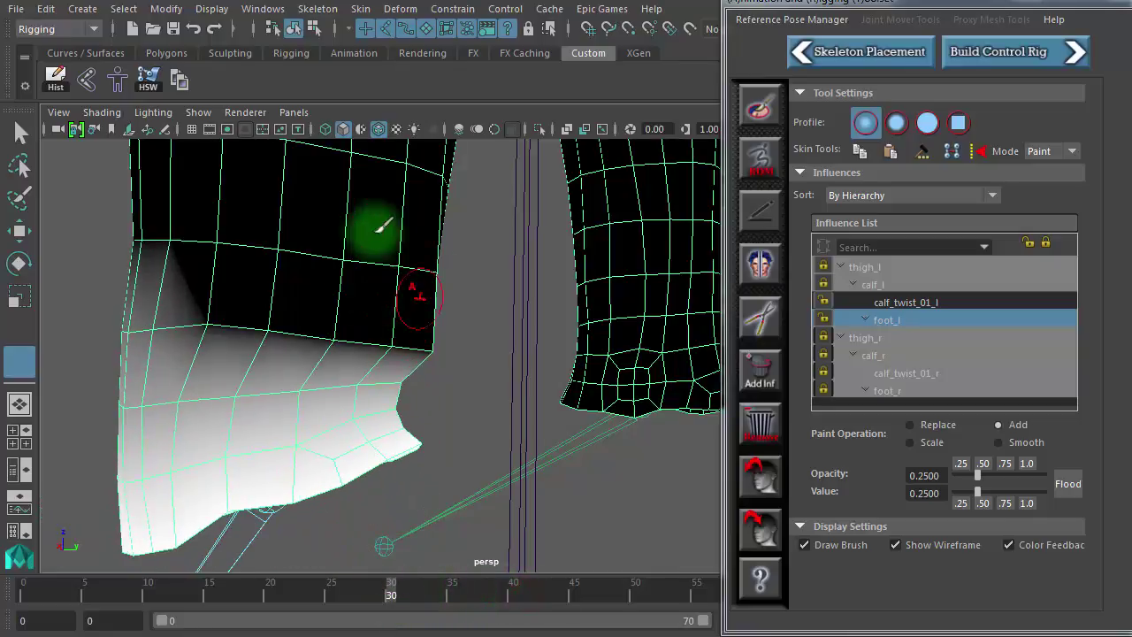
# Add calf_twist_01_l weight at 0.25 opacity and value along the fold on the outer and back sides of the left ankle.
pyautogui.click(967, 299)
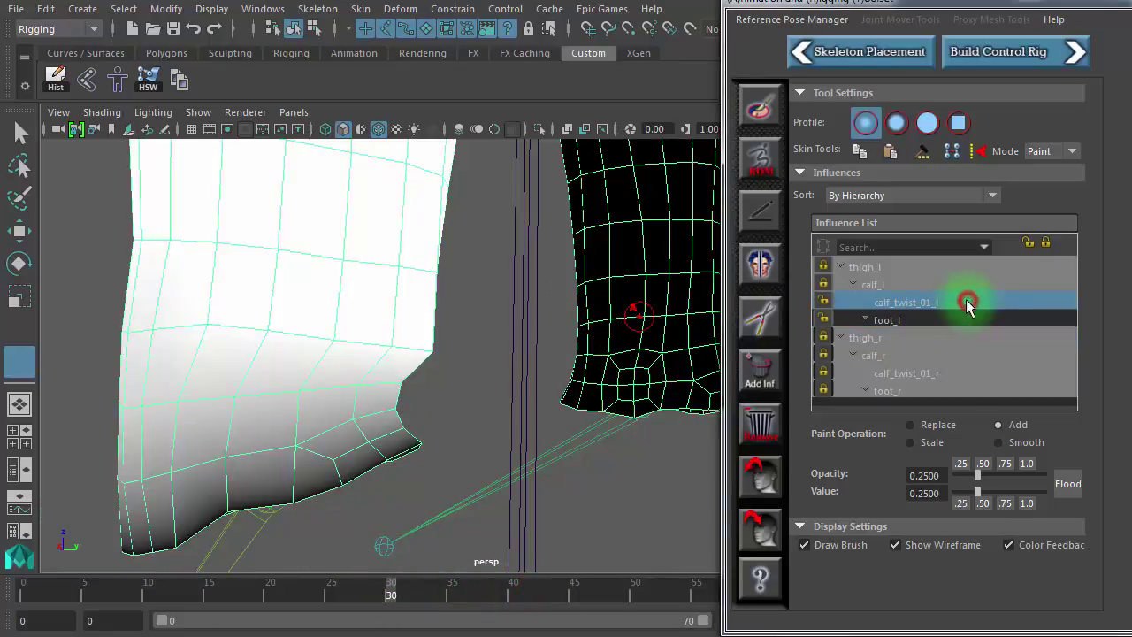
pyautogui.click(393, 381)
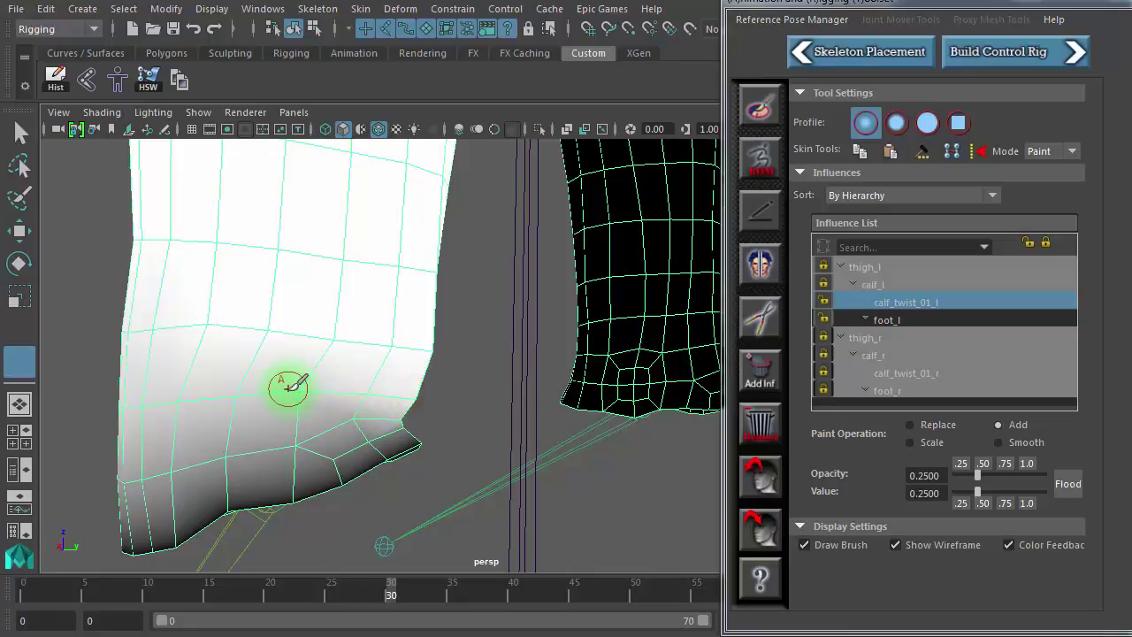
pyautogui.keyDown('alt'); pyautogui.moveTo(360, 389); pyautogui.dragTo(451, 391); pyautogui.keyUp('alt')
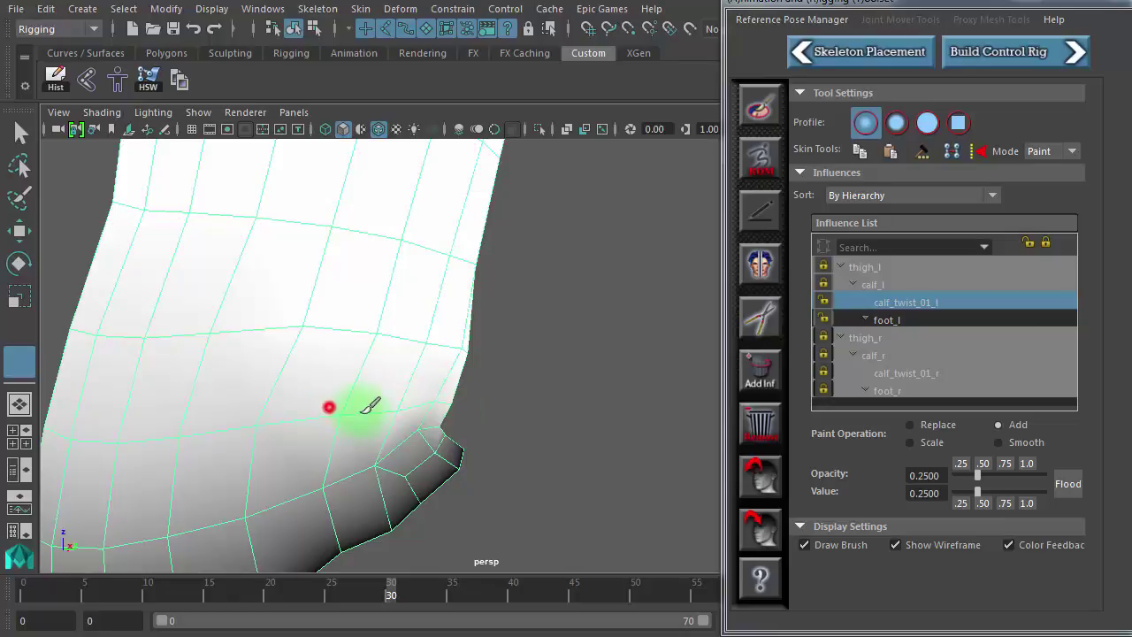
pyautogui.moveTo(384, 412)
pyautogui.keyDown('alt'); pyautogui.mouseDown()
pyautogui.moveTo(505, 404)
pyautogui.moveTo(327, 392)
pyautogui.moveTo(404, 397)
pyautogui.moveTo(353, 372)
pyautogui.moveTo(480, 384)
pyautogui.moveTo(400, 406)
pyautogui.moveTo(538, 403)
pyautogui.mouseUp(); pyautogui.keyUp('alt')
pyautogui.keyDown('alt'); pyautogui.moveTo(566, 407); pyautogui.dragTo(632, 401, button='right'); pyautogui.keyUp('alt')
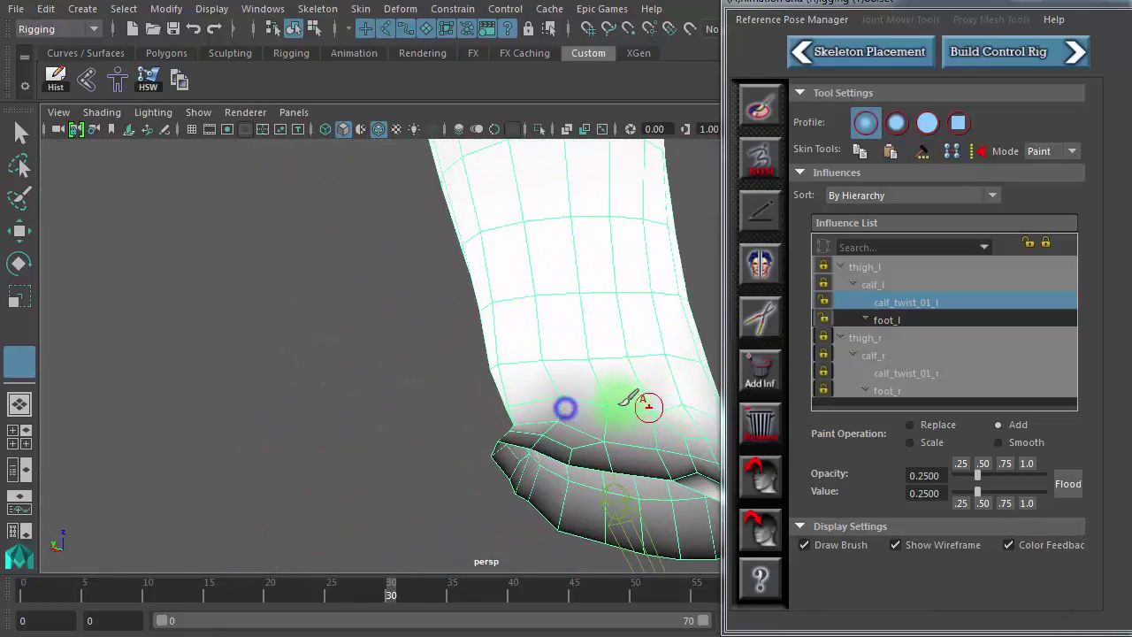
# Add calf_twist_01_l weight at 0.25 opacity and value to the vertex row above the fold on the left ankle's inner side.
pyautogui.keyDown('alt'); pyautogui.moveTo(590, 393); pyautogui.dragTo(546, 398); pyautogui.keyUp('alt')
pyautogui.keyDown('alt'); pyautogui.moveTo(553, 386); pyautogui.dragTo(352, 384, button='middle'); pyautogui.keyUp('alt')
pyautogui.keyDown('alt'); pyautogui.moveTo(432, 402); pyautogui.dragTo(453, 409); pyautogui.keyUp('alt')
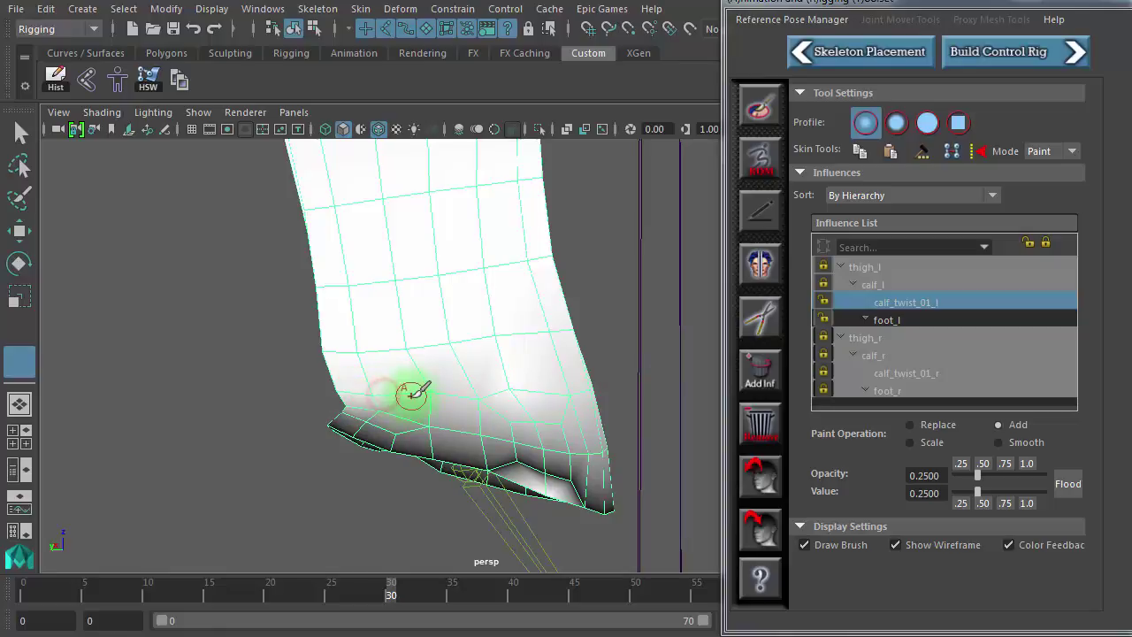
pyautogui.keyDown('alt'); pyautogui.moveTo(412, 395); pyautogui.dragTo(369, 400); pyautogui.keyUp('alt')
pyautogui.keyDown('alt'); pyautogui.moveTo(501, 399); pyautogui.dragTo(268, 392, button='right'); pyautogui.keyUp('alt')
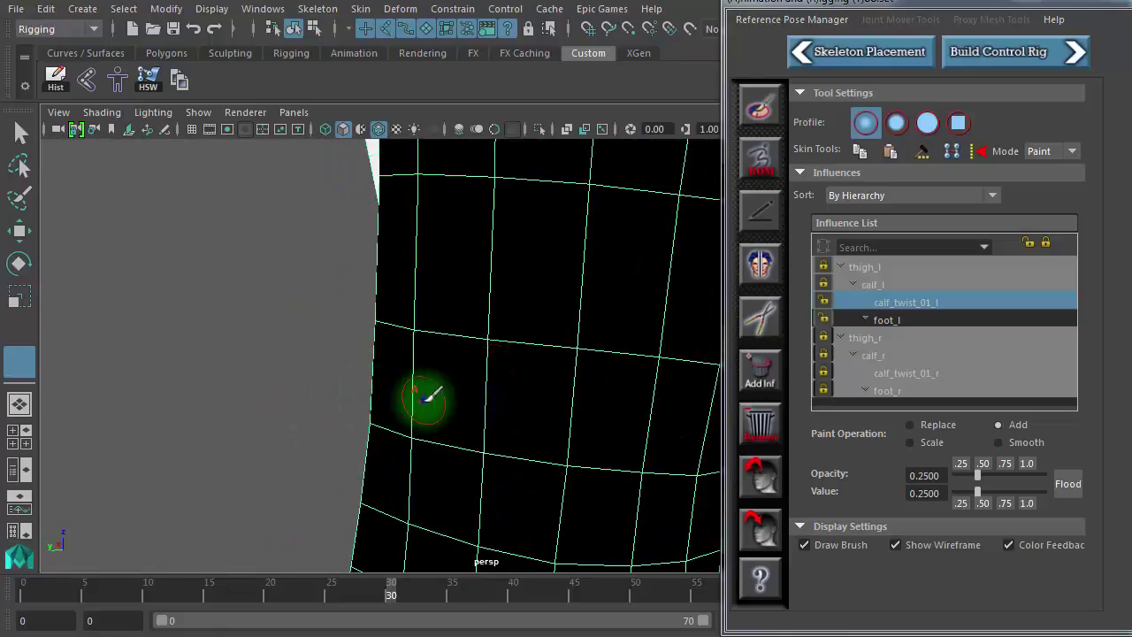
pyautogui.keyDown('alt'); pyautogui.moveTo(428, 397); pyautogui.dragTo(298, 397, button='right'); pyautogui.keyUp('alt')
pyautogui.keyDown('alt'); pyautogui.moveTo(380, 392); pyautogui.dragTo(428, 391); pyautogui.keyUp('alt')
pyautogui.keyDown('alt'); pyautogui.moveTo(422, 390); pyautogui.dragTo(725, 387, button='right'); pyautogui.keyUp('alt')
pyautogui.keyDown('alt'); pyautogui.moveTo(488, 372); pyautogui.dragTo(688, 379, button='right'); pyautogui.keyUp('alt')
pyautogui.keyDown('alt'); pyautogui.moveTo(591, 372); pyautogui.dragTo(586, 290, button='middle'); pyautogui.keyUp('alt')
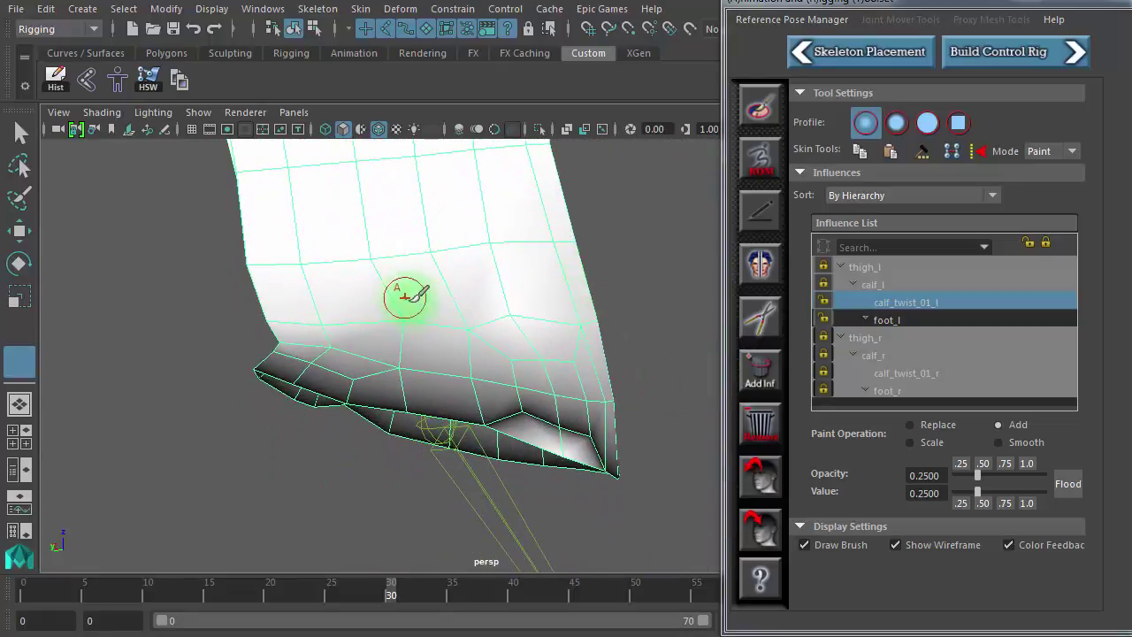
pyautogui.keyDown('alt'); pyautogui.moveTo(420, 301); pyautogui.dragTo(506, 313, button='right'); pyautogui.keyUp('alt')
pyautogui.keyDown('alt'); pyautogui.moveTo(403, 345); pyautogui.dragTo(400, 337); pyautogui.keyUp('alt')
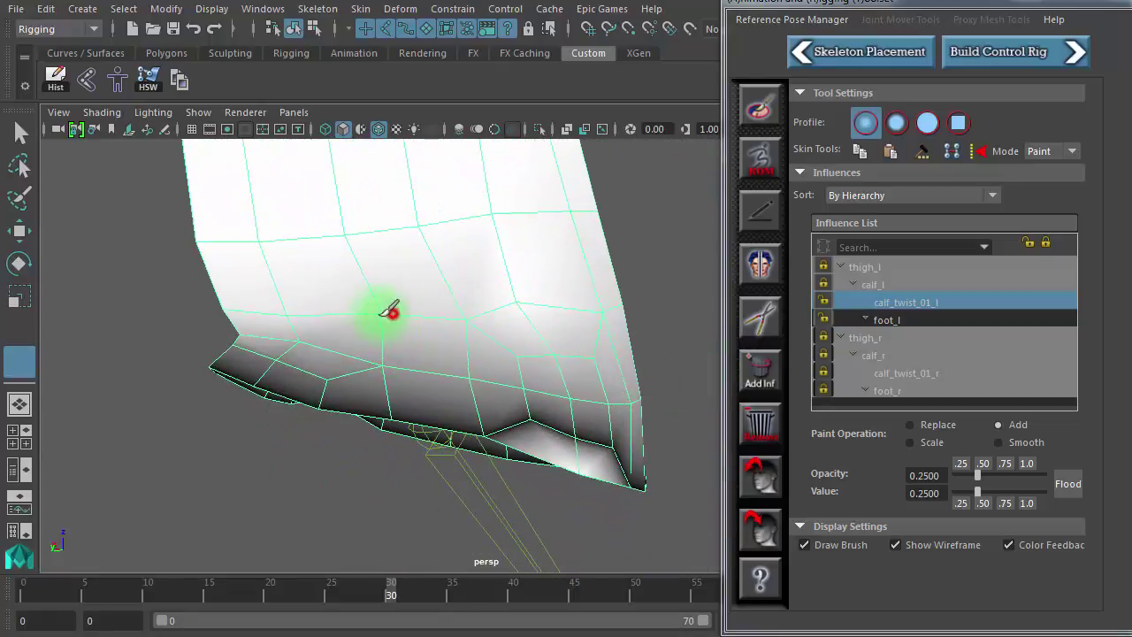
pyautogui.click(384, 313)
pyautogui.click(385, 316)
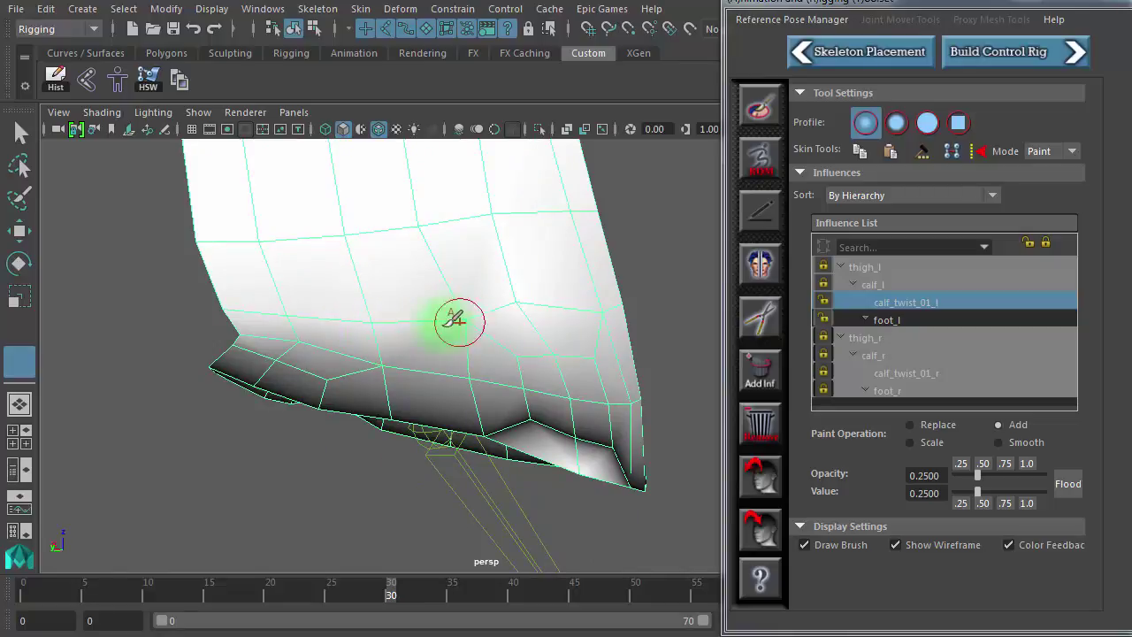
pyautogui.moveTo(432, 336)
pyautogui.keyDown('alt'); pyautogui.mouseDown()
pyautogui.moveTo(455, 336)
pyautogui.moveTo(434, 341)
pyautogui.mouseUp(); pyautogui.keyUp('alt')
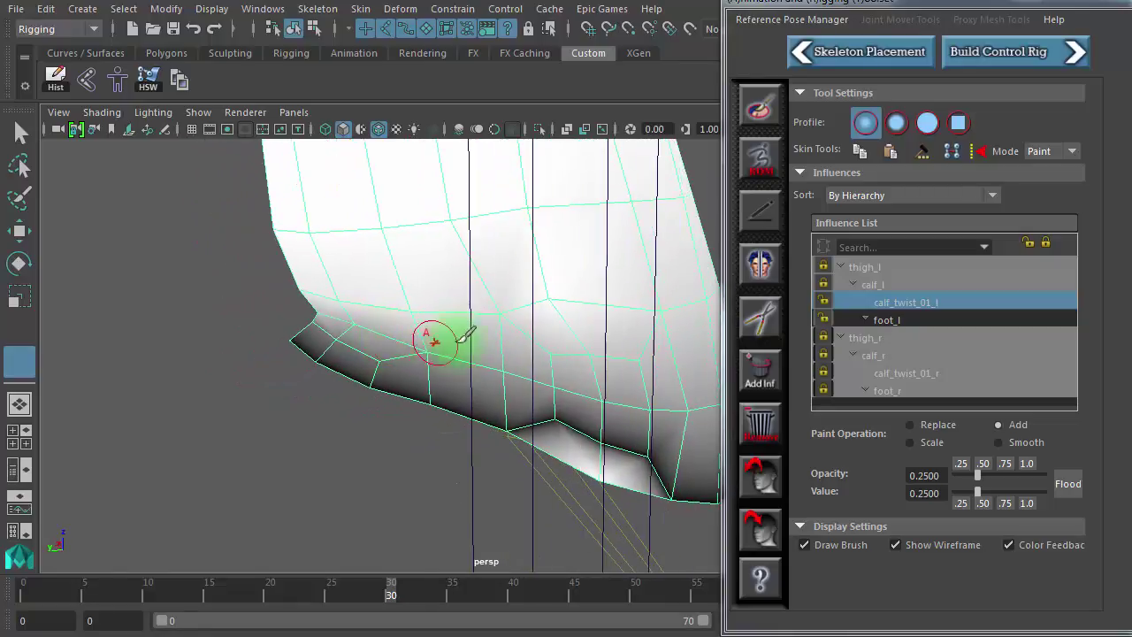
pyautogui.moveTo(492, 317); pyautogui.dragTo(478, 315)
pyautogui.click(492, 314)
pyautogui.click(430, 316)
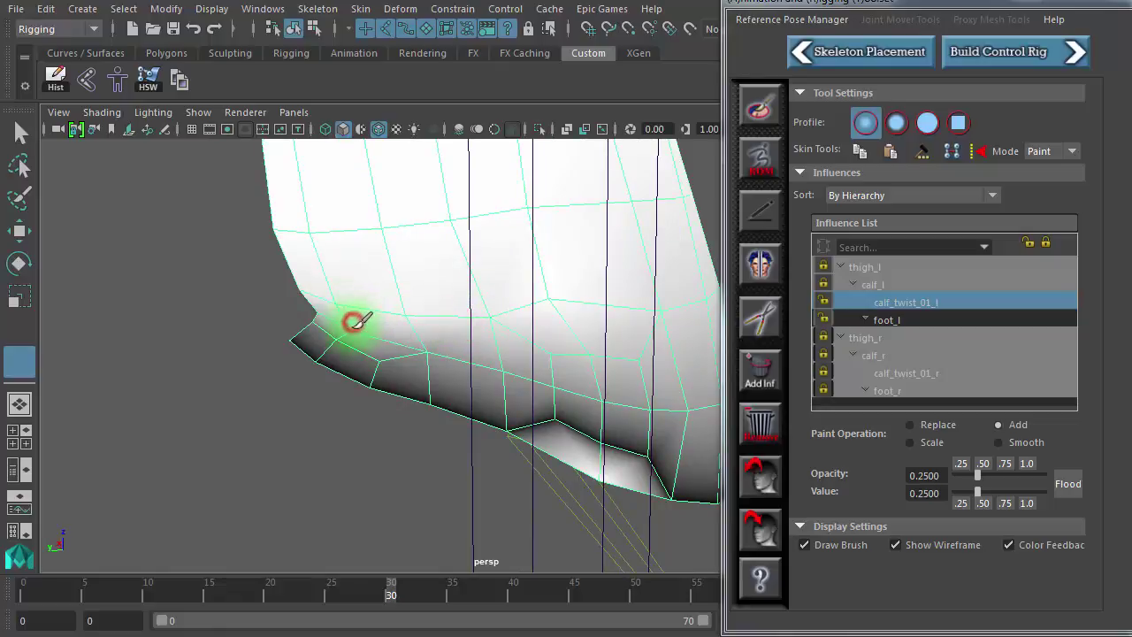
# Add calf_twist_01_l weight at the heel-side crease on the left ankle's outer side, using a smaller brush for the crease vertices.
pyautogui.keyDown('alt'); pyautogui.moveTo(349, 325); pyautogui.dragTo(675, 314); pyautogui.keyUp('alt')
pyautogui.keyDown('alt'); pyautogui.moveTo(634, 334); pyautogui.dragTo(468, 328, button='middle'); pyautogui.keyUp('alt')
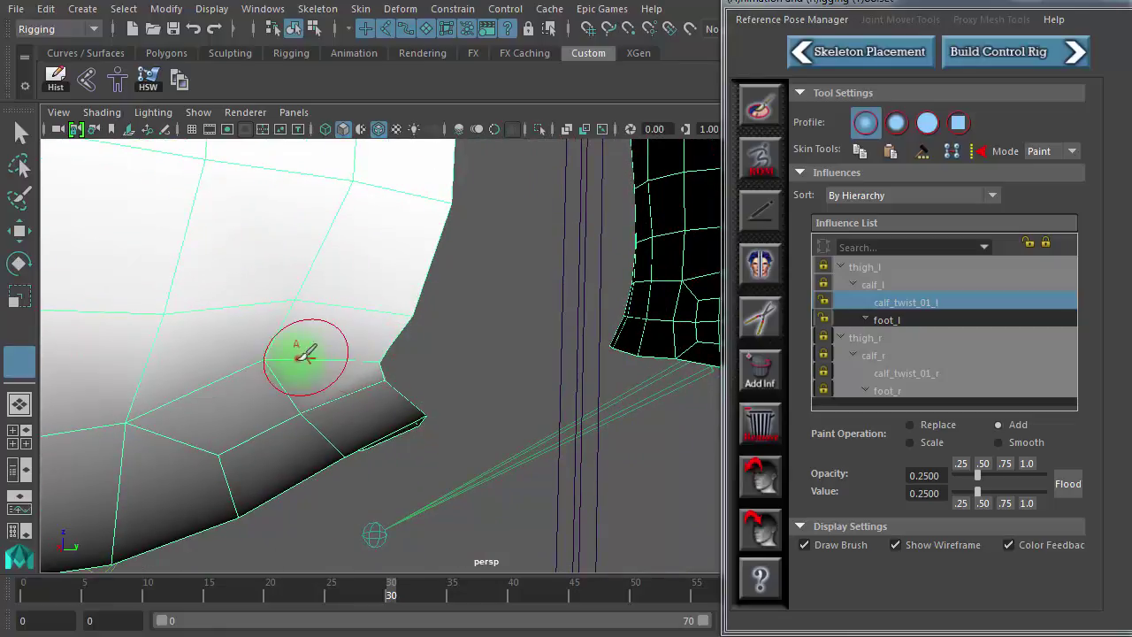
pyautogui.moveTo(272, 365); pyautogui.dragTo(399, 383)
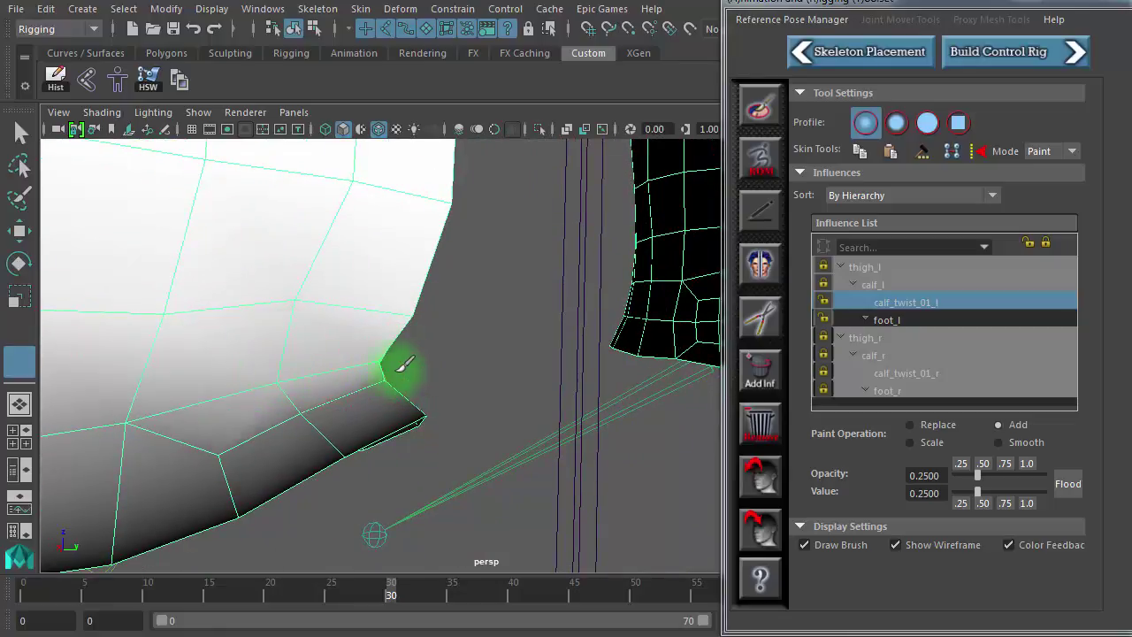
pyautogui.moveTo(375, 371); pyautogui.dragTo(398, 373)
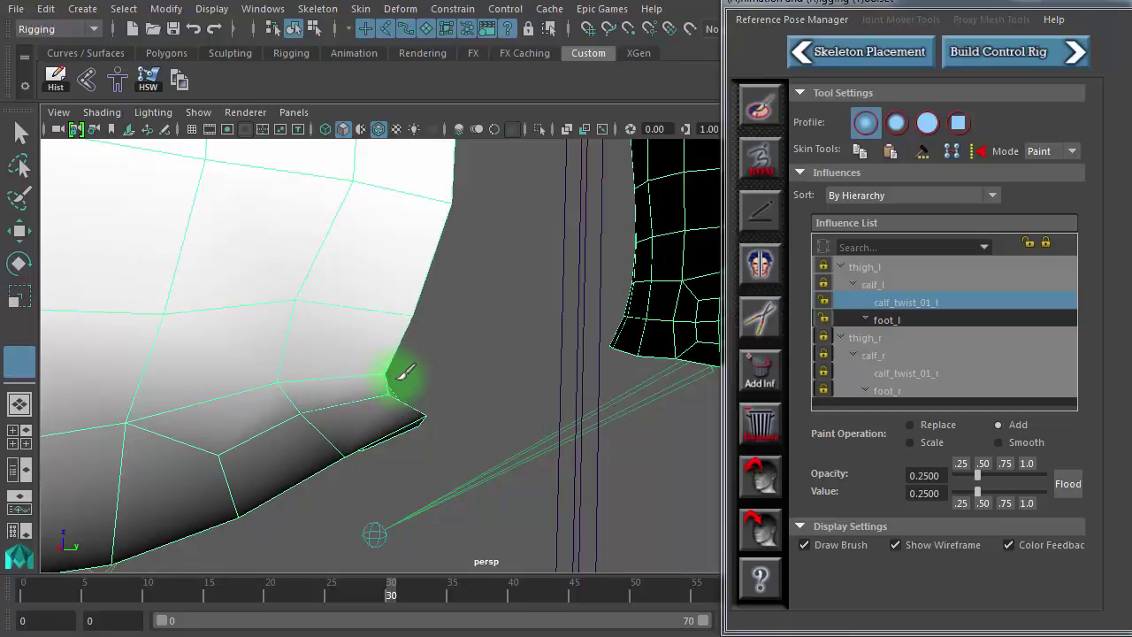
pyautogui.click(403, 373)
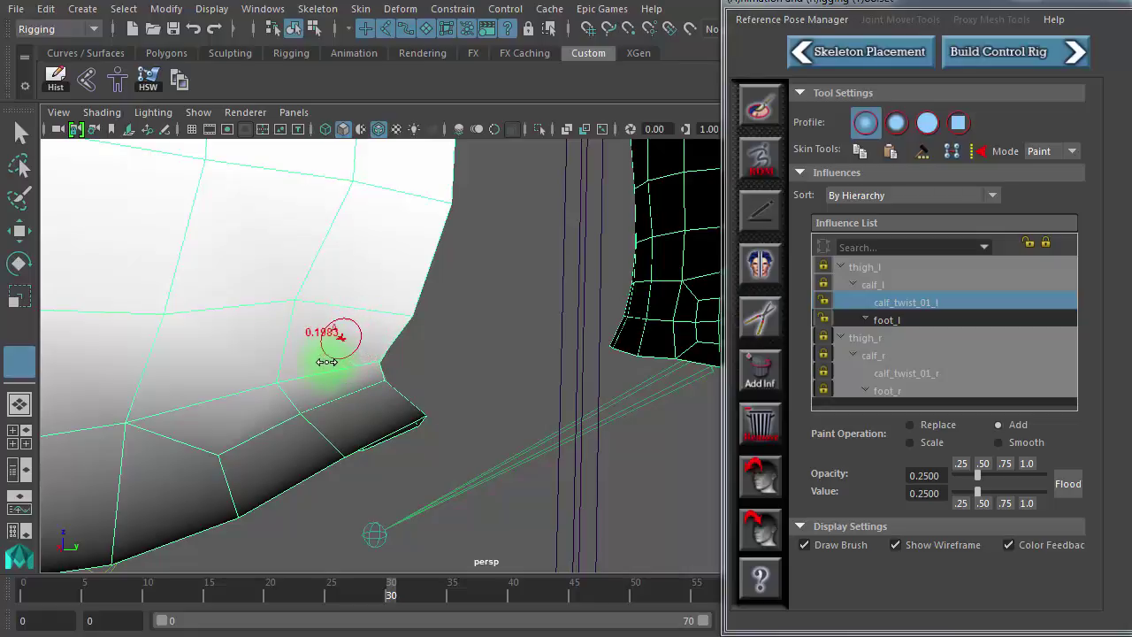
pyautogui.moveTo(390, 379); pyautogui.dragTo(400, 375)
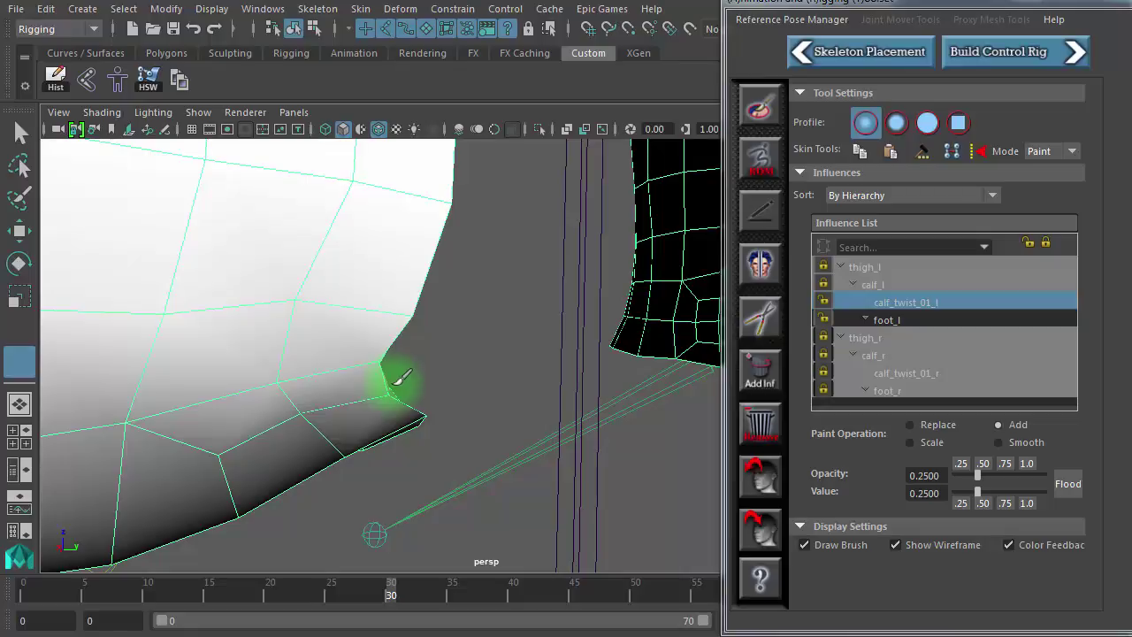
pyautogui.moveTo(400, 375); pyautogui.dragTo(394, 358)
pyautogui.click(378, 356)
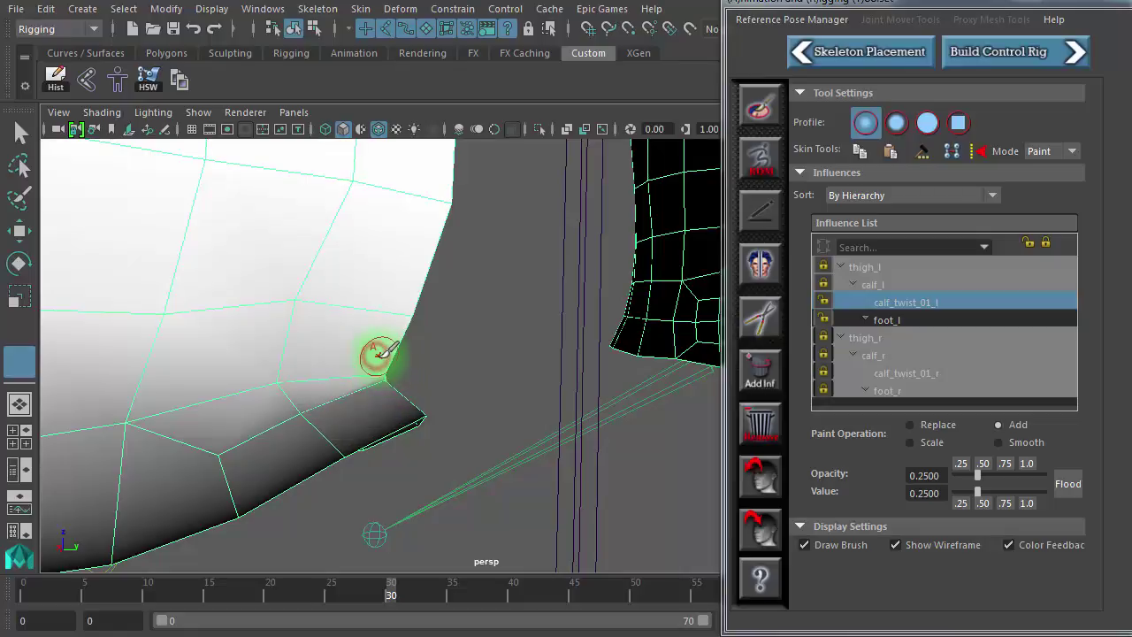
# Show foot_l's weights and examine them around the left ankle while scrubbing near frame 30.
pyautogui.keyDown('alt'); pyautogui.moveTo(449, 387); pyautogui.dragTo(497, 319); pyautogui.keyUp('alt')
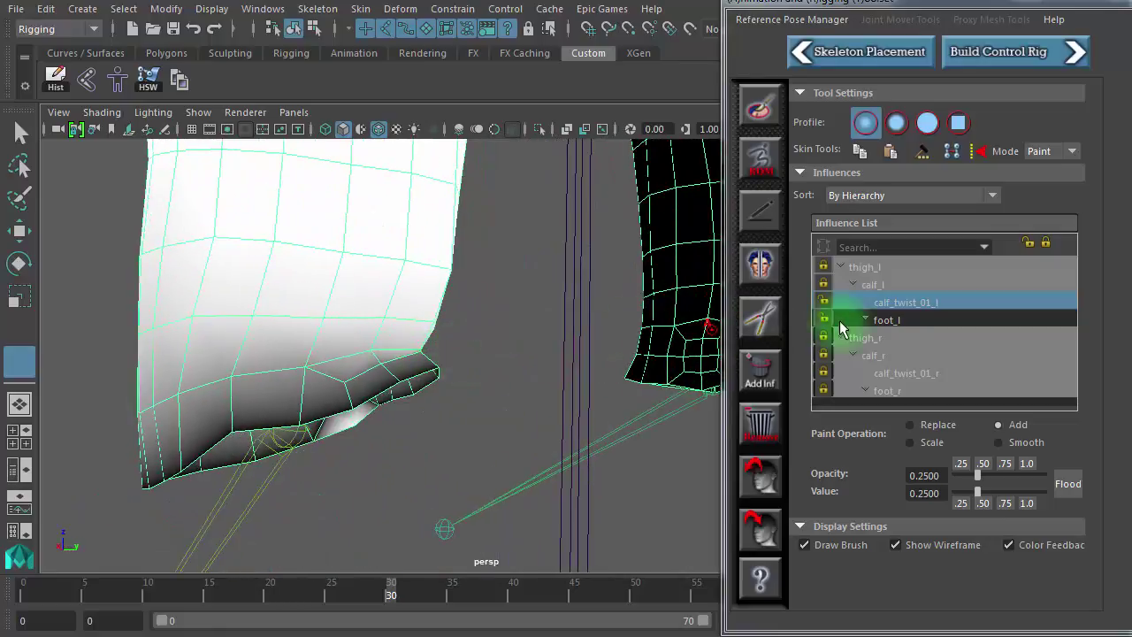
pyautogui.click(885, 319)
pyautogui.keyDown('alt'); pyautogui.moveTo(440, 276); pyautogui.dragTo(493, 308); pyautogui.keyUp('alt')
pyautogui.moveTo(384, 586)
pyautogui.mouseDown()
pyautogui.moveTo(199, 574)
pyautogui.moveTo(328, 568)
pyautogui.moveTo(547, 592)
pyautogui.moveTo(357, 591)
pyautogui.moveTo(435, 586)
pyautogui.moveTo(392, 590)
pyautogui.mouseUp()
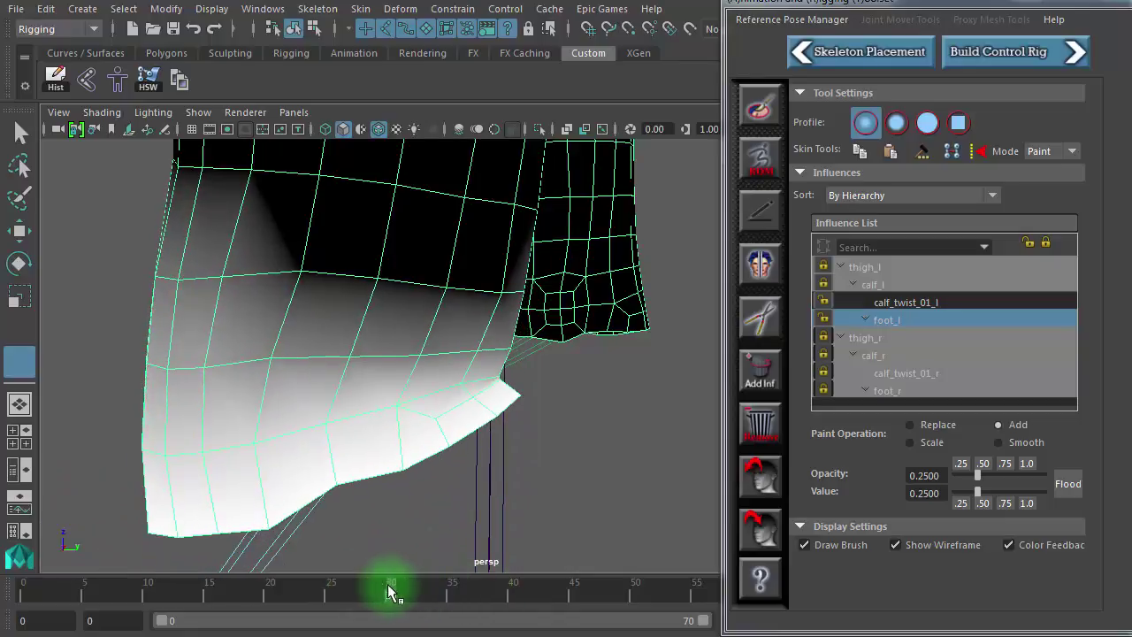
pyautogui.keyDown('alt'); pyautogui.moveTo(169, 285); pyautogui.dragTo(361, 308); pyautogui.keyUp('alt')
pyautogui.keyDown('alt'); pyautogui.moveTo(530, 325); pyautogui.dragTo(365, 314, button='middle'); pyautogui.keyUp('alt')
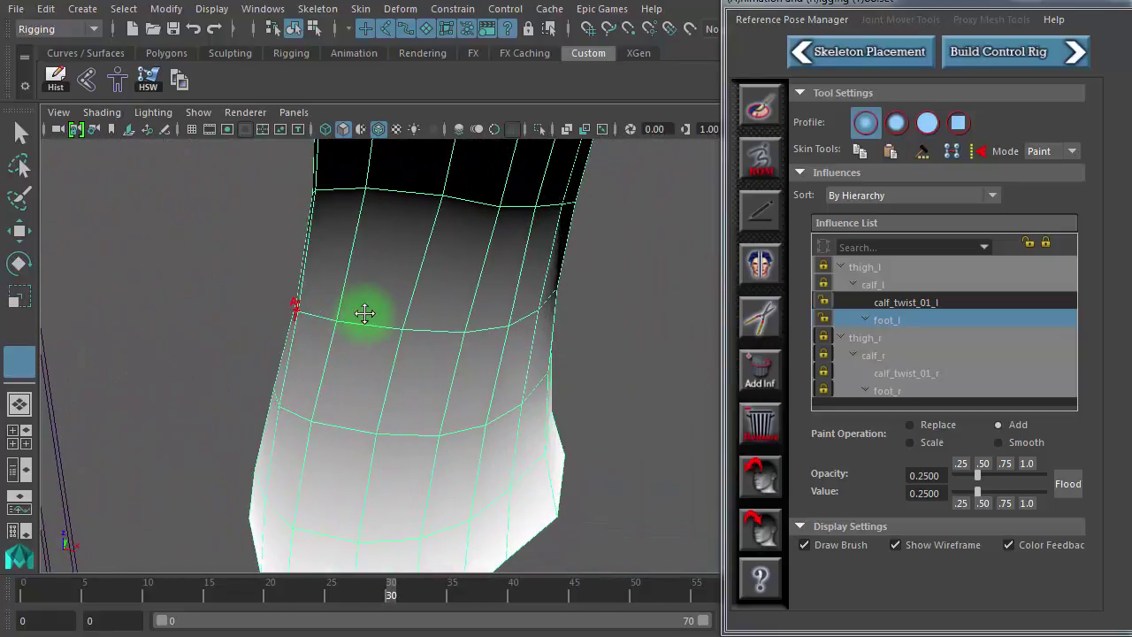
# Show calf_twist_01_l's weights and examine their falloff around the left ankle at frame 30.
pyautogui.click(962, 303)
pyautogui.keyDown('alt'); pyautogui.moveTo(366, 336); pyautogui.dragTo(189, 316); pyautogui.keyUp('alt')
pyautogui.moveTo(189, 316)
pyautogui.keyDown('alt'); pyautogui.mouseDown(button='middle')
pyautogui.moveTo(328, 330)
pyautogui.moveTo(416, 374)
pyautogui.moveTo(349, 366)
pyautogui.mouseUp(button='middle'); pyautogui.keyUp('alt')
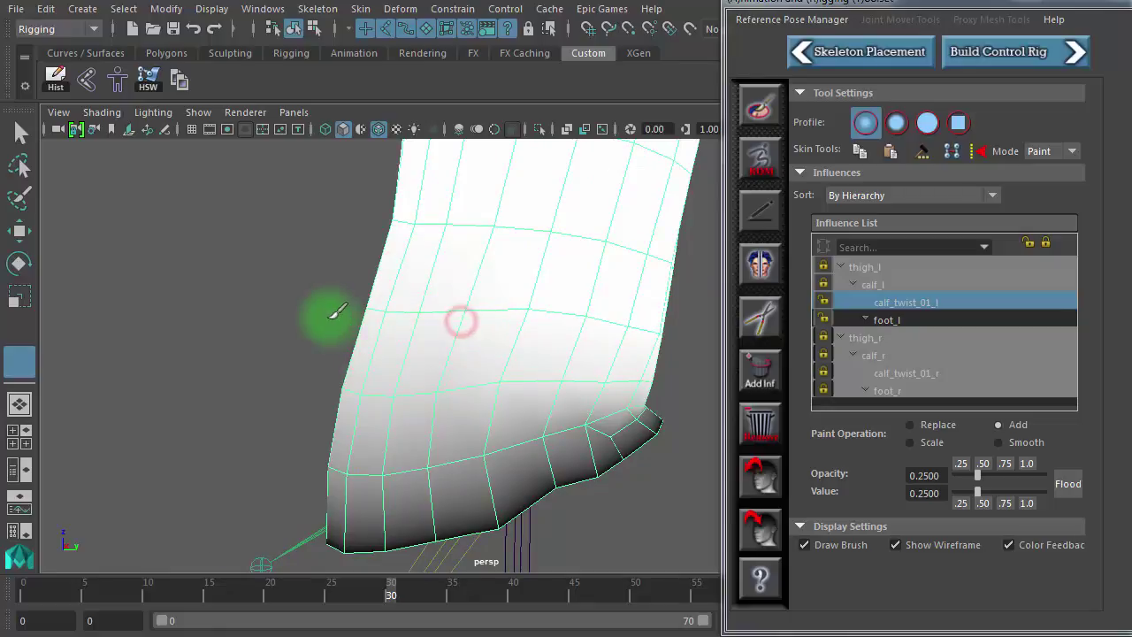
pyautogui.moveTo(329, 315)
pyautogui.keyDown('alt'); pyautogui.mouseDown()
pyautogui.moveTo(414, 340)
pyautogui.moveTo(530, 341)
pyautogui.moveTo(478, 321)
pyautogui.moveTo(395, 348)
pyautogui.moveTo(384, 336)
pyautogui.mouseUp(); pyautogui.keyUp('alt')
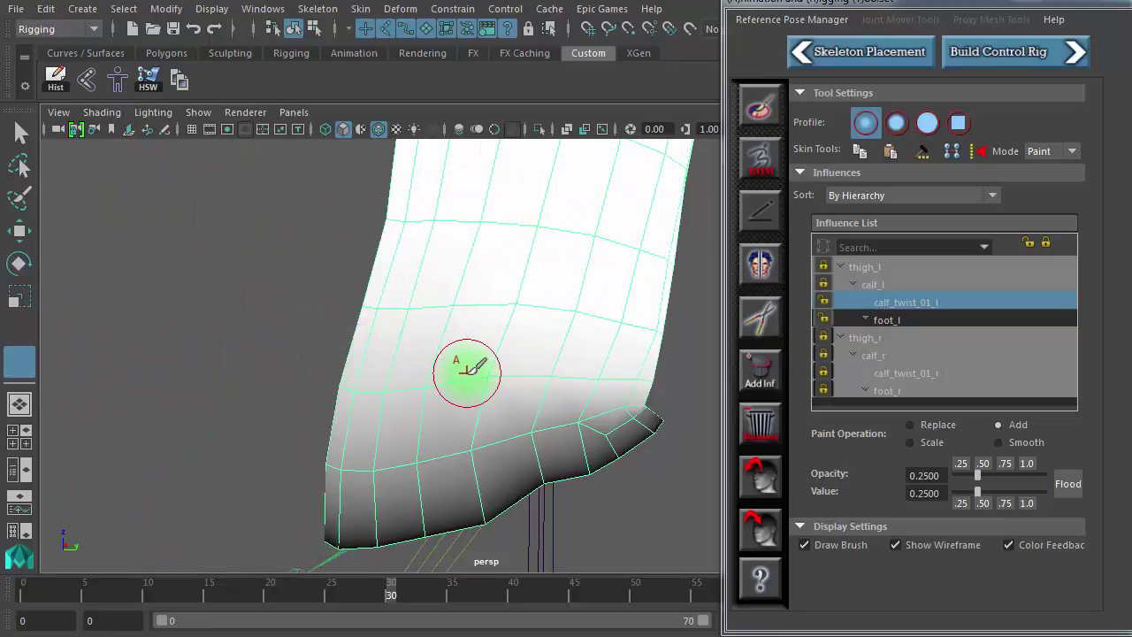
pyautogui.moveTo(349, 380)
pyautogui.keyDown('alt'); pyautogui.mouseDown()
pyautogui.moveTo(511, 379)
pyautogui.moveTo(431, 376)
pyautogui.mouseUp(); pyautogui.keyUp('alt')
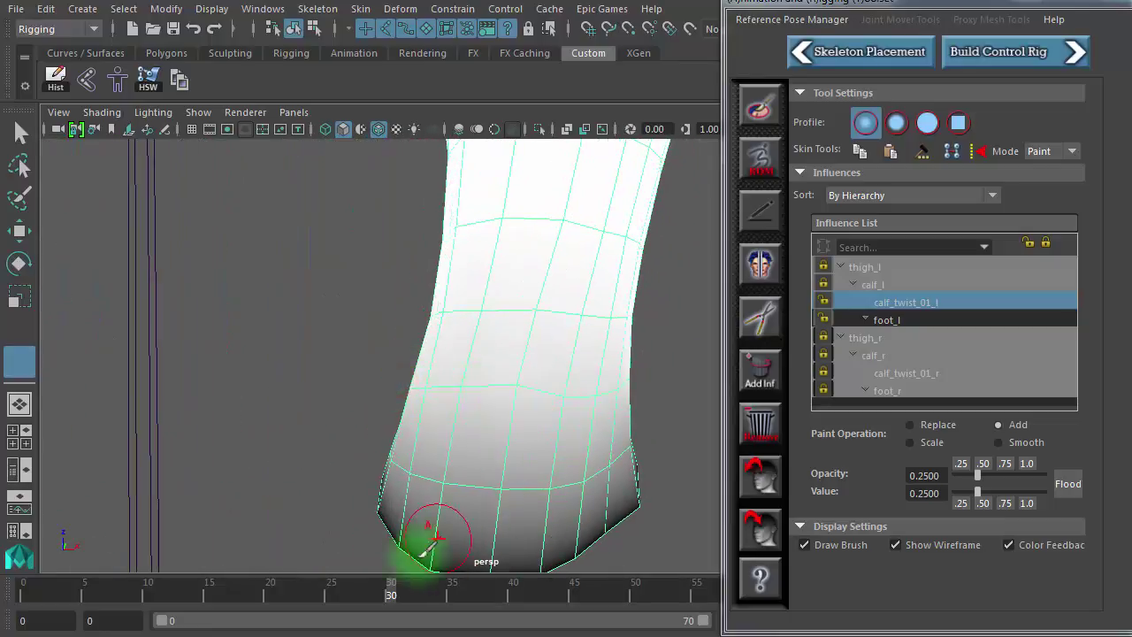
# Scrub through the foot animation to check the ankle deformation and stop at frame 37.
pyautogui.moveTo(392, 593); pyautogui.dragTo(673, 614)
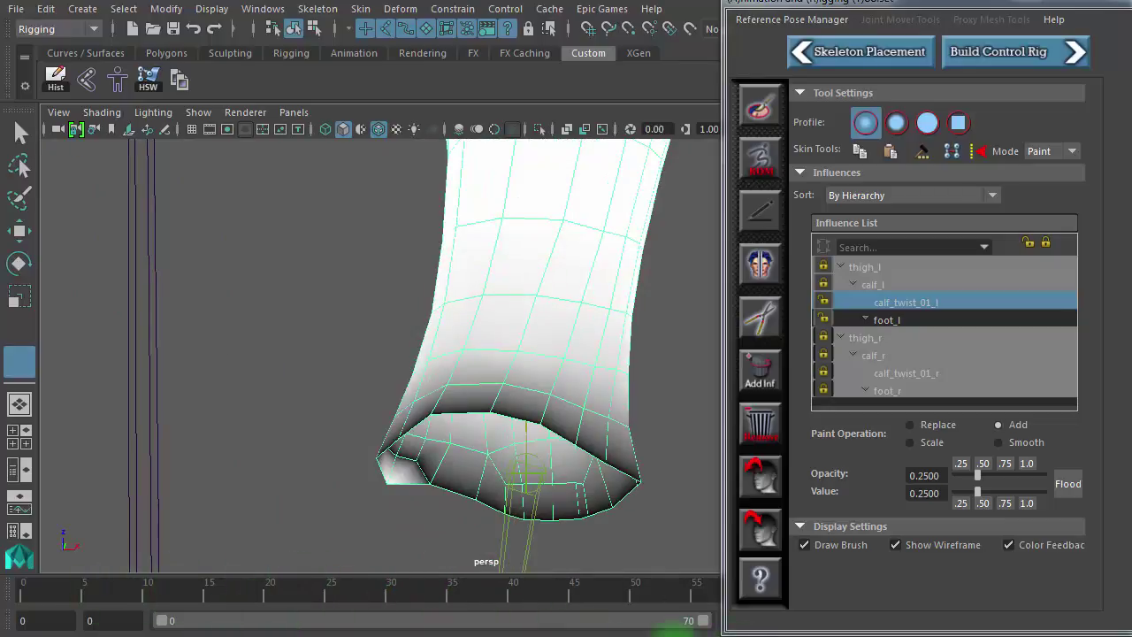
pyautogui.click(354, 607)
pyautogui.keyDown('alt'); pyautogui.moveTo(518, 493); pyautogui.dragTo(570, 506); pyautogui.keyUp('alt')
pyautogui.moveTo(354, 589); pyautogui.dragTo(479, 610)
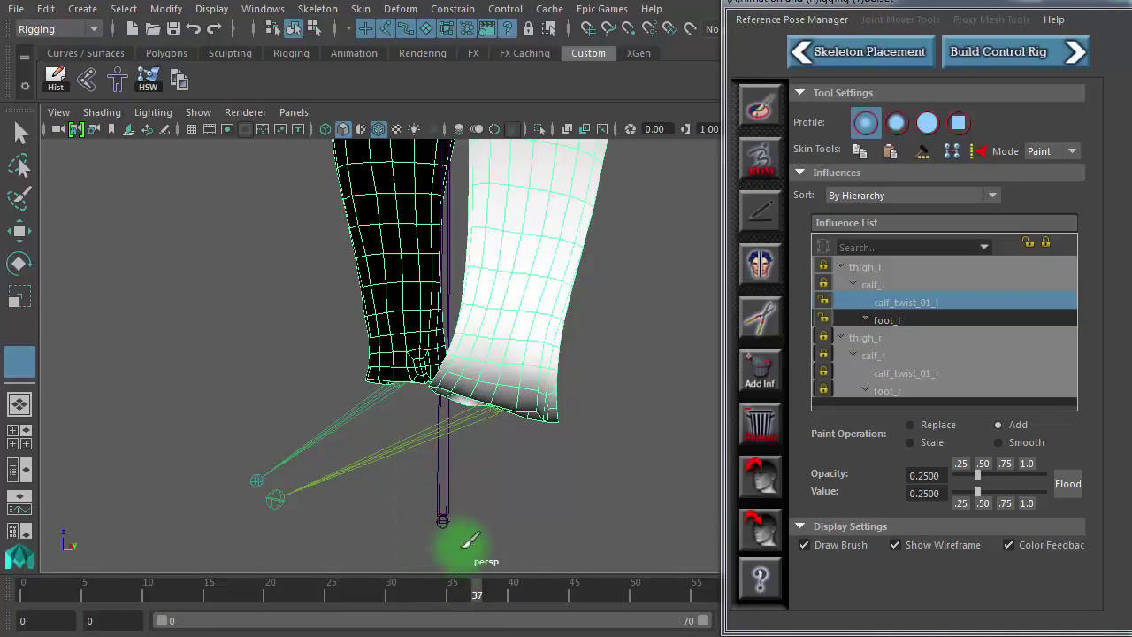
# Leave weight painting, select the foot_l joint and key its frame 40 pose again at frame 50.
pyautogui.press('q')
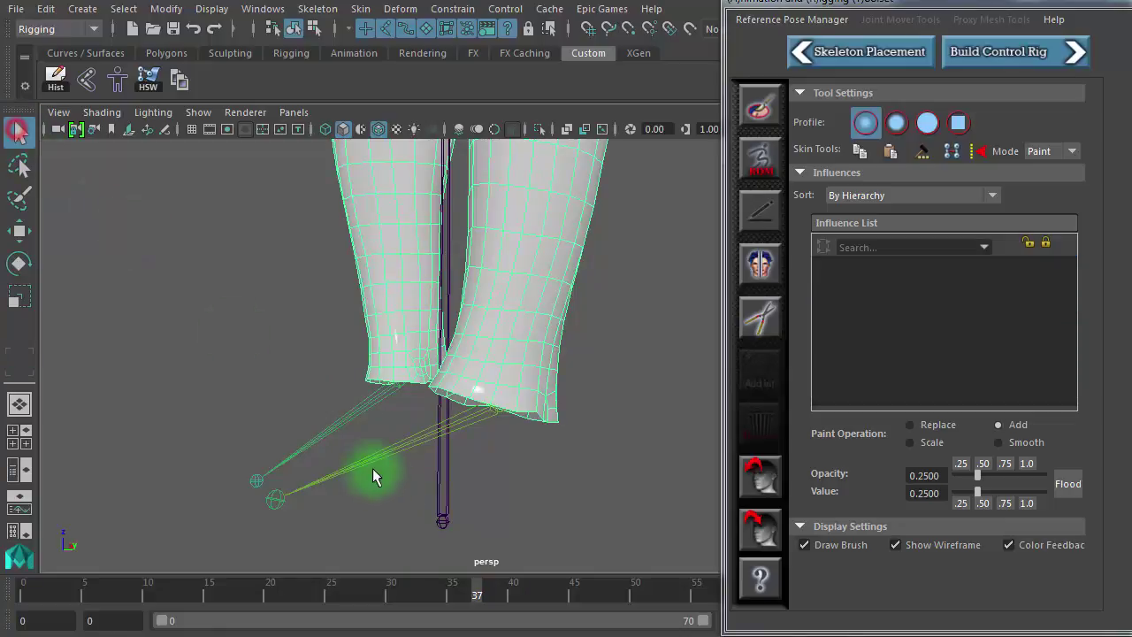
pyautogui.click(375, 434)
pyautogui.click(525, 594)
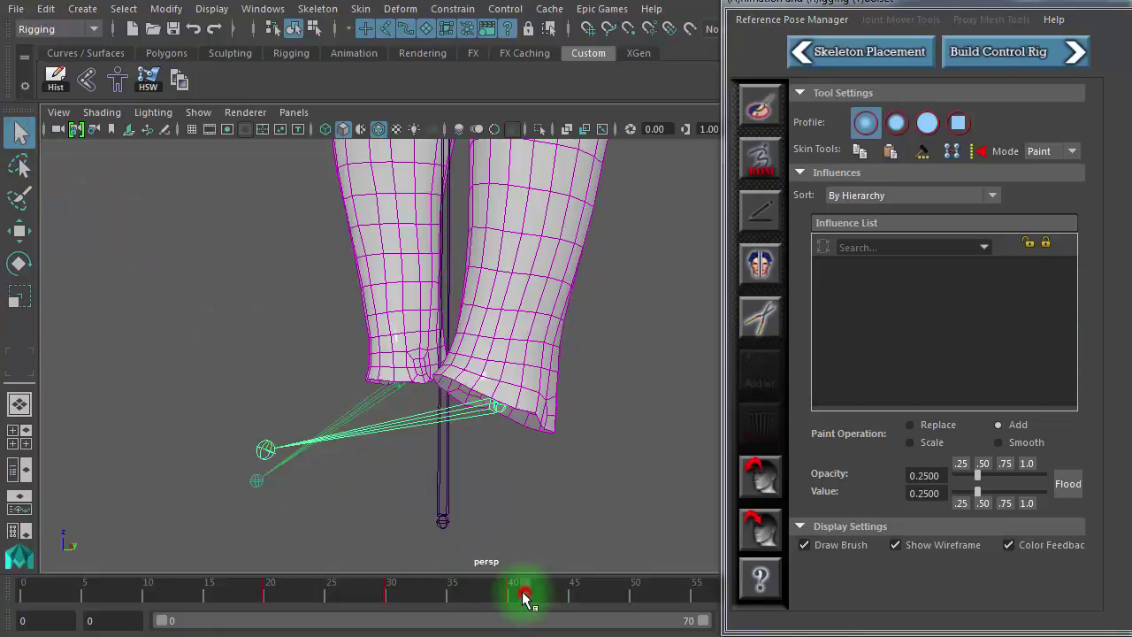
pyautogui.keyDown('alt'); pyautogui.moveTo(505, 519); pyautogui.dragTo(416, 553); pyautogui.keyUp('alt')
pyautogui.moveTo(515, 595)
pyautogui.mouseDown()
pyautogui.moveTo(380, 596)
pyautogui.moveTo(647, 617)
pyautogui.moveTo(270, 599)
pyautogui.moveTo(687, 602)
pyautogui.moveTo(641, 616)
pyautogui.mouseUp()
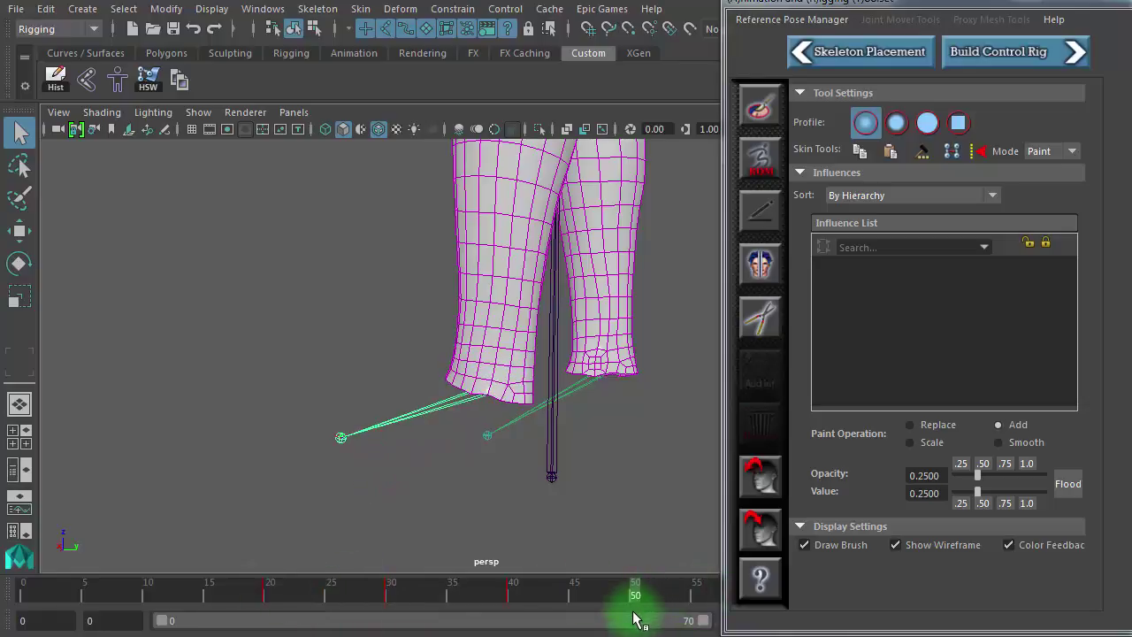
pyautogui.click(557, 292)
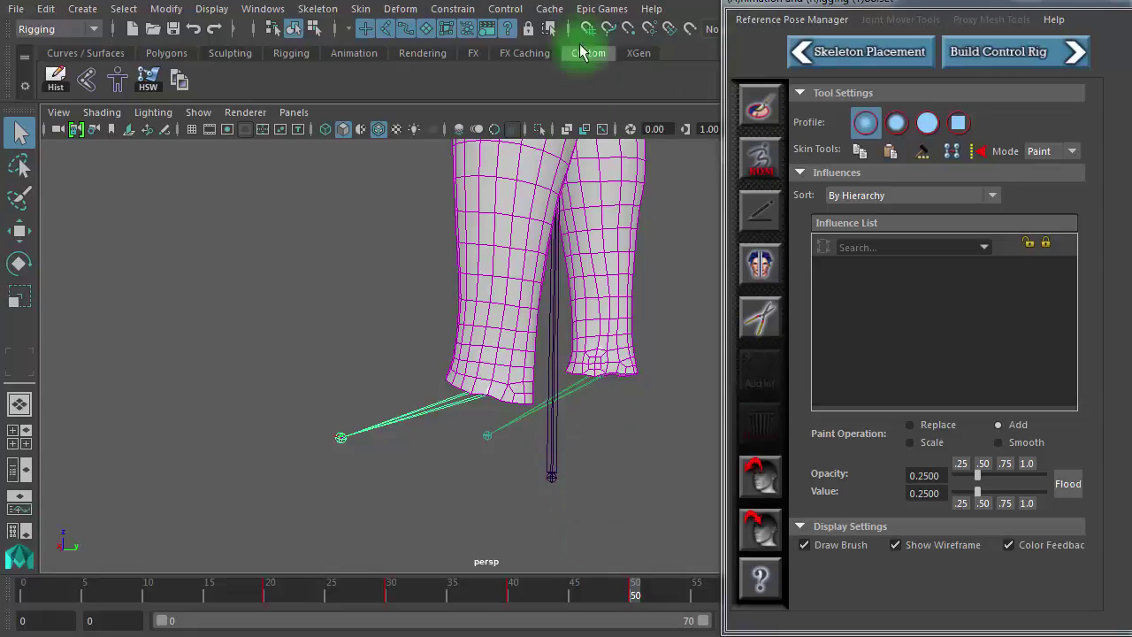
# Move the skin tools window aside to expose the channel values and go to frame 60.
pyautogui.moveTo(845, 4); pyautogui.dragTo(1131, 5)
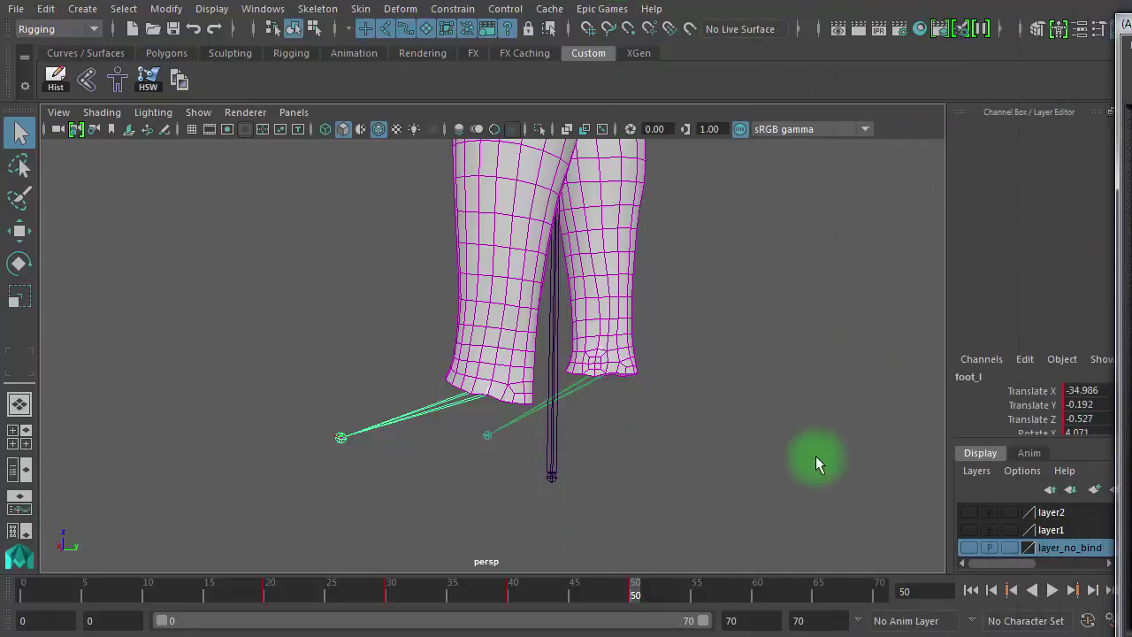
pyautogui.moveTo(638, 594); pyautogui.dragTo(759, 614)
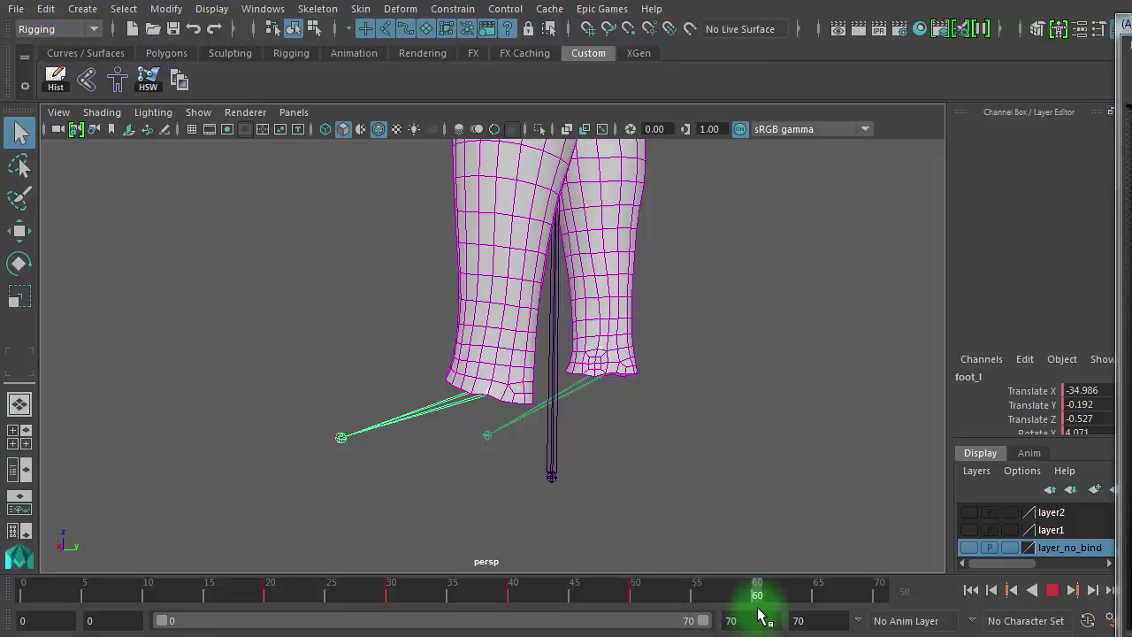
pyautogui.keyDown('alt'); pyautogui.moveTo(611, 445); pyautogui.dragTo(549, 430); pyautogui.keyUp('alt')
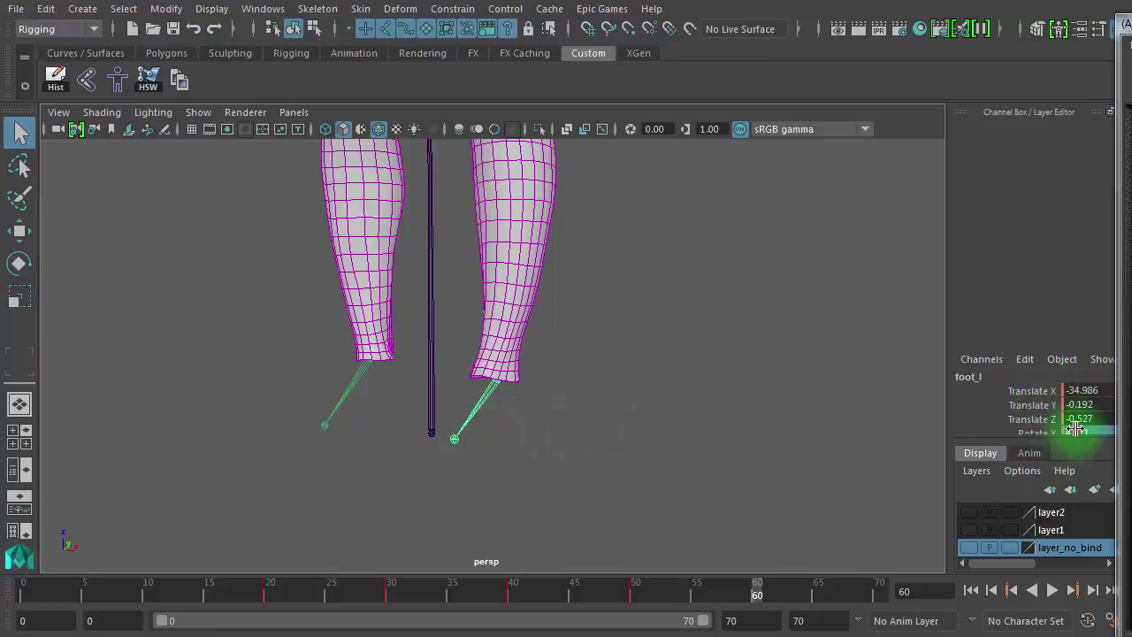
# Try to zero foot_l's Rotate X, Y and Z at frame 60, scrubbing back to frame 50 and returning to frame 60.
pyautogui.scroll(-1, 1076, 428)
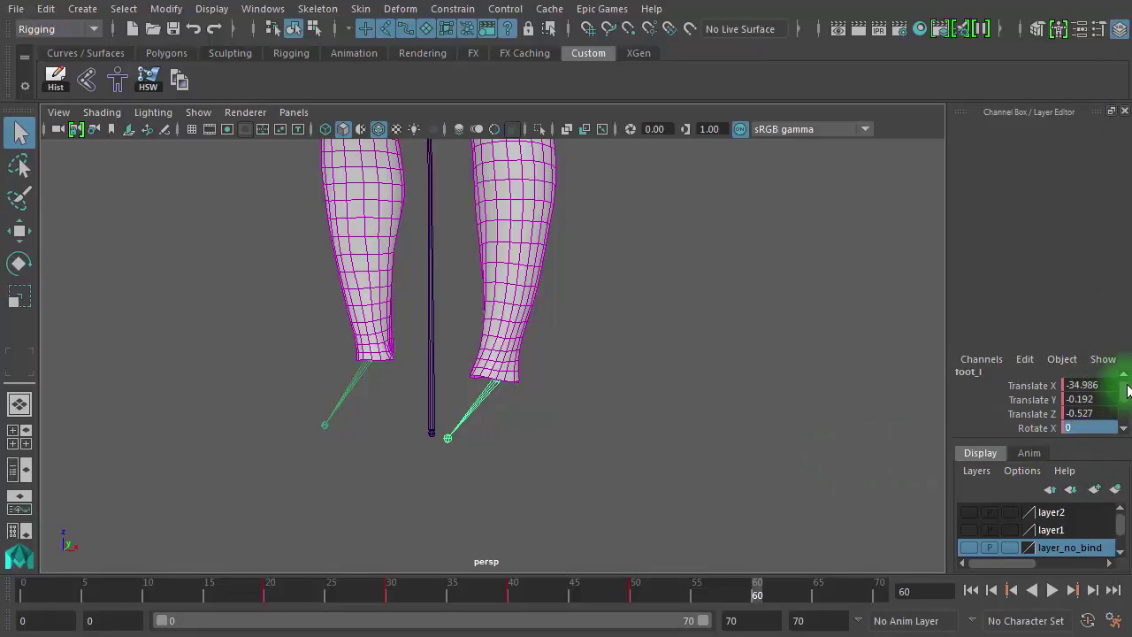
pyautogui.moveTo(1127, 384)
pyautogui.mouseDown()
pyautogui.moveTo(1128, 399)
pyautogui.moveTo(1128, 388)
pyautogui.moveTo(1096, 403)
pyautogui.mouseUp()
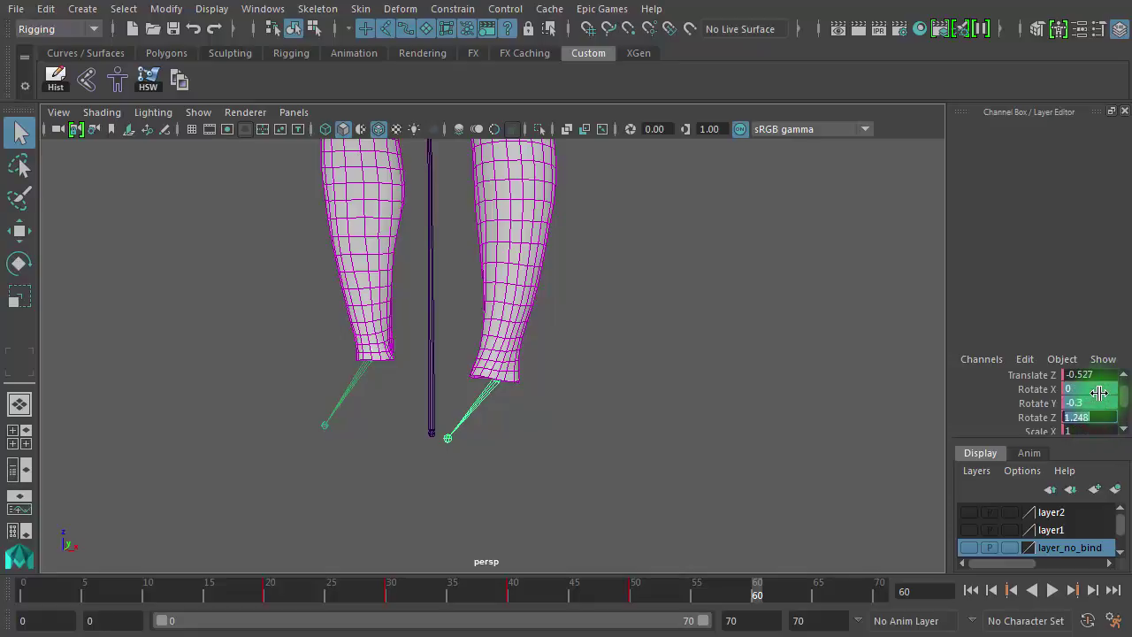
pyautogui.keyDown('shift'); pyautogui.doubleClick(765, 595); pyautogui.keyUp('shift')
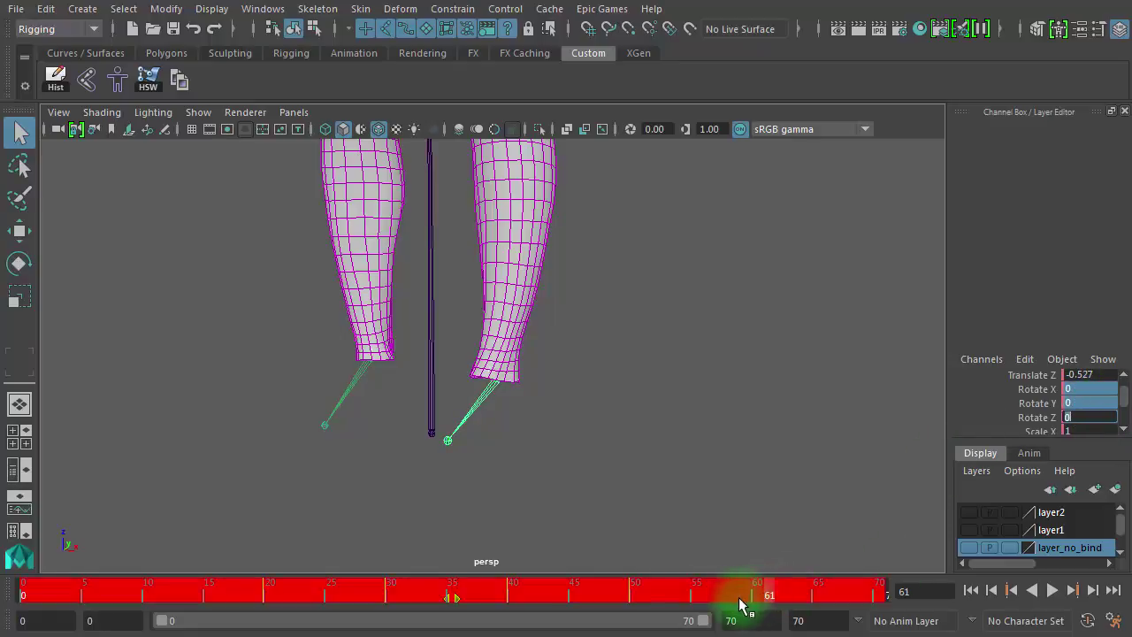
pyautogui.doubleClick(758, 591)
pyautogui.click(705, 591)
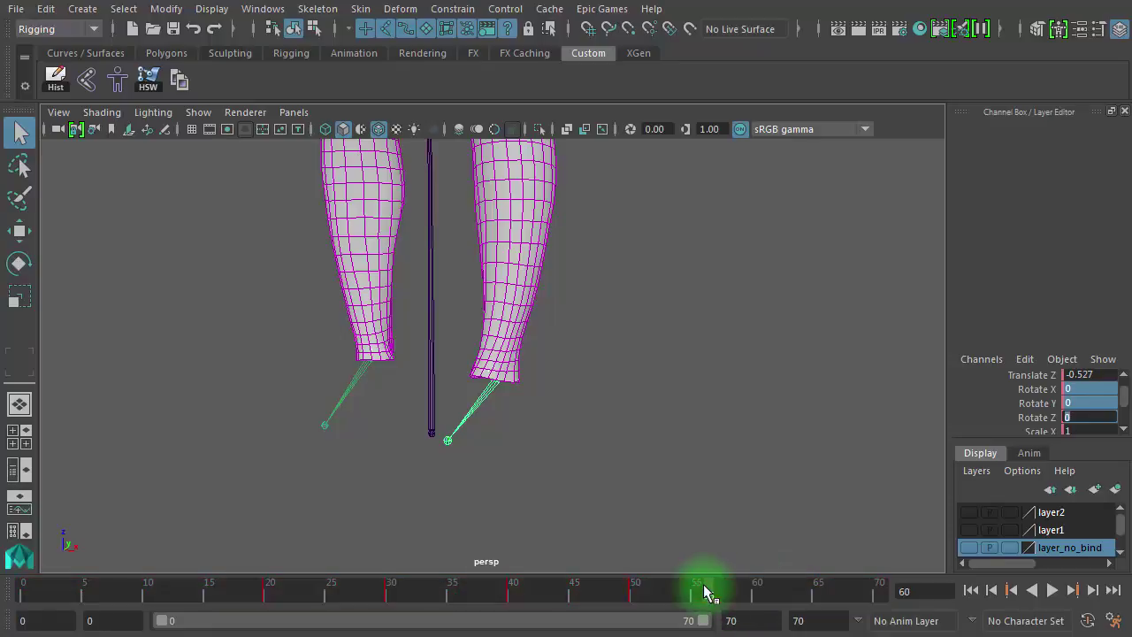
pyautogui.moveTo(708, 591); pyautogui.dragTo(644, 600)
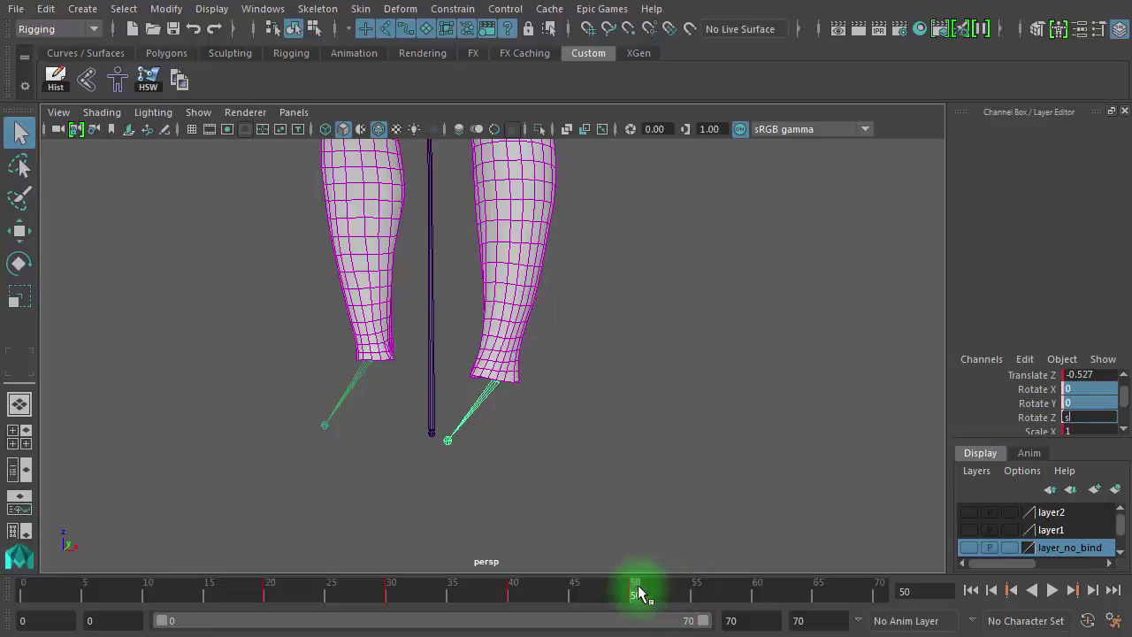
pyautogui.moveTo(639, 591); pyautogui.dragTo(757, 593)
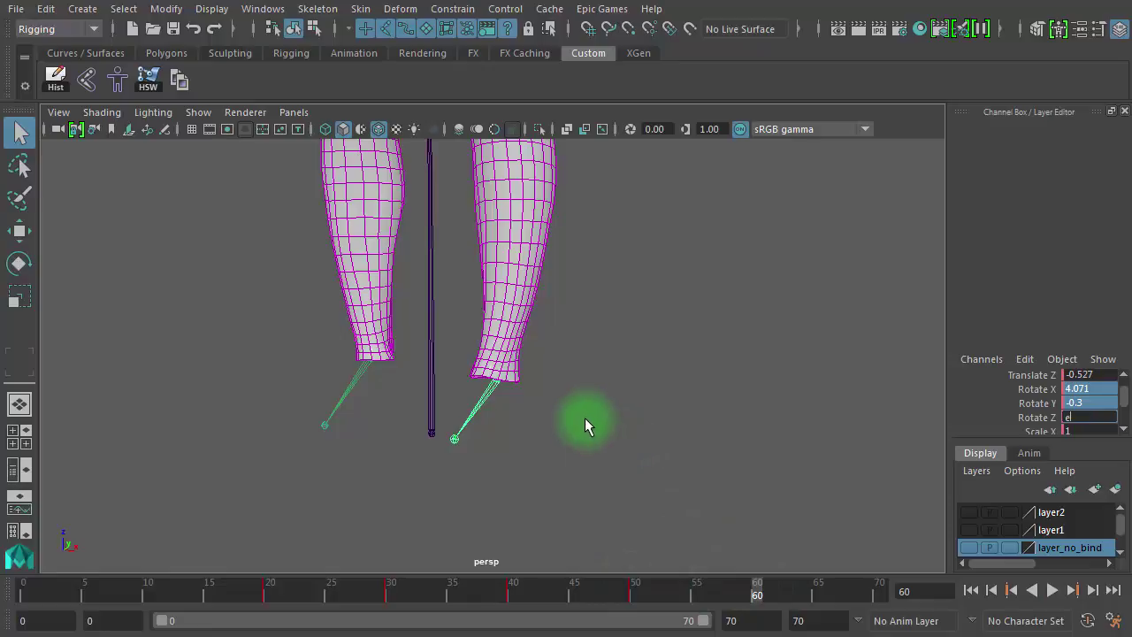
# Rotate foot_l the opposite way at frame 60, setting Rotate X to 50 and Rotate Y and Z to 0.
pyautogui.press('e')
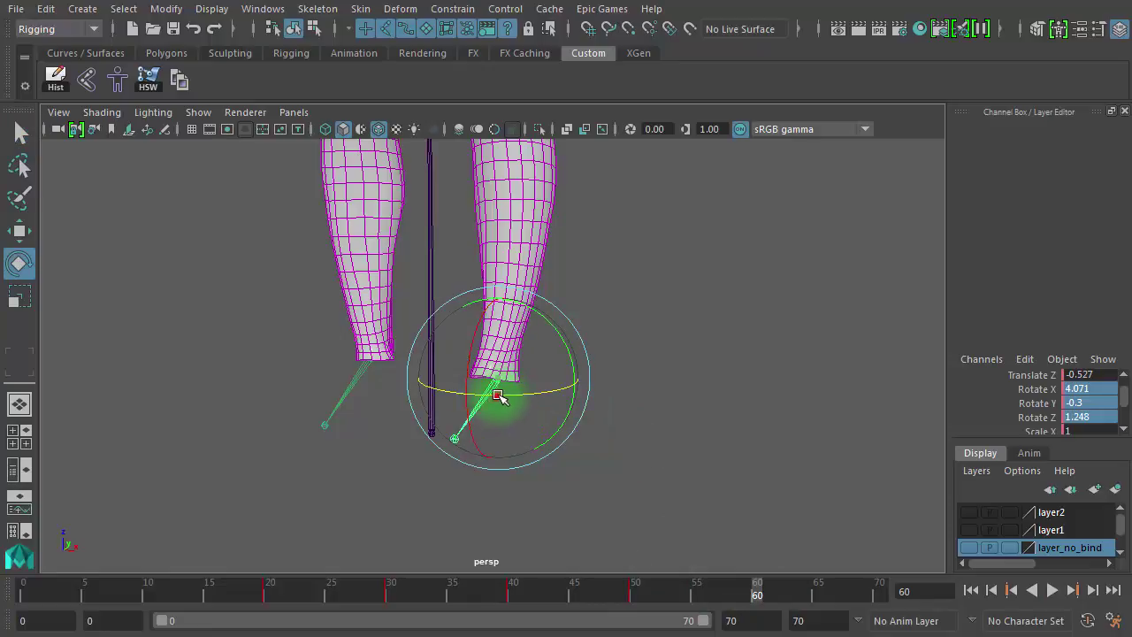
pyautogui.moveTo(499, 398); pyautogui.dragTo(551, 394)
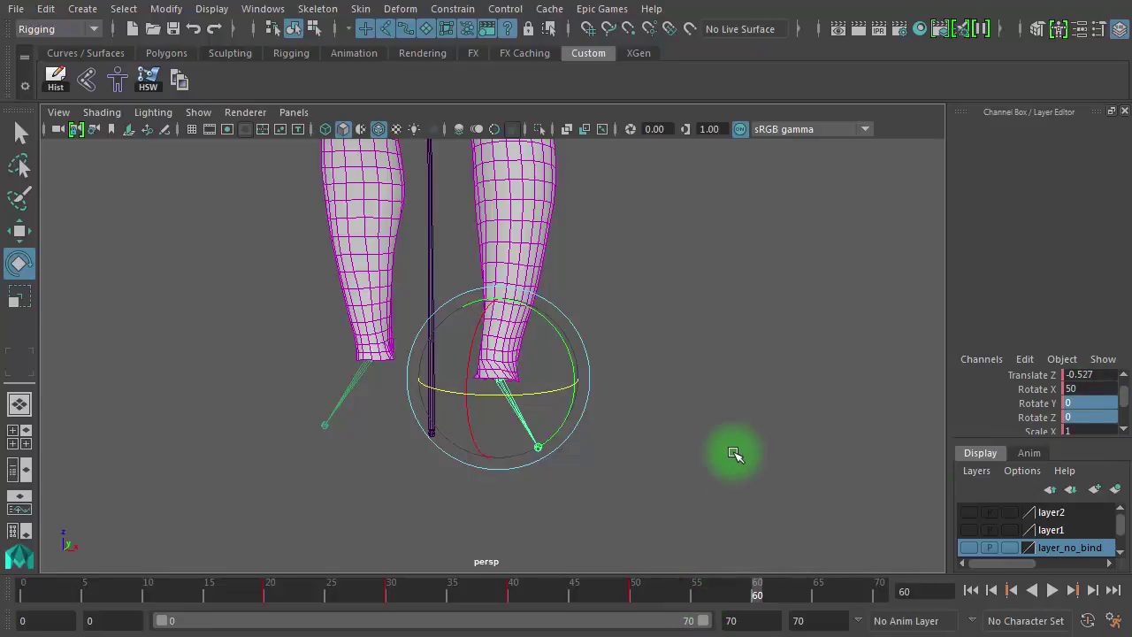
pyautogui.click(649, 451)
pyautogui.keyDown('alt'); pyautogui.moveTo(502, 441); pyautogui.dragTo(659, 440, button='right'); pyautogui.keyUp('alt')
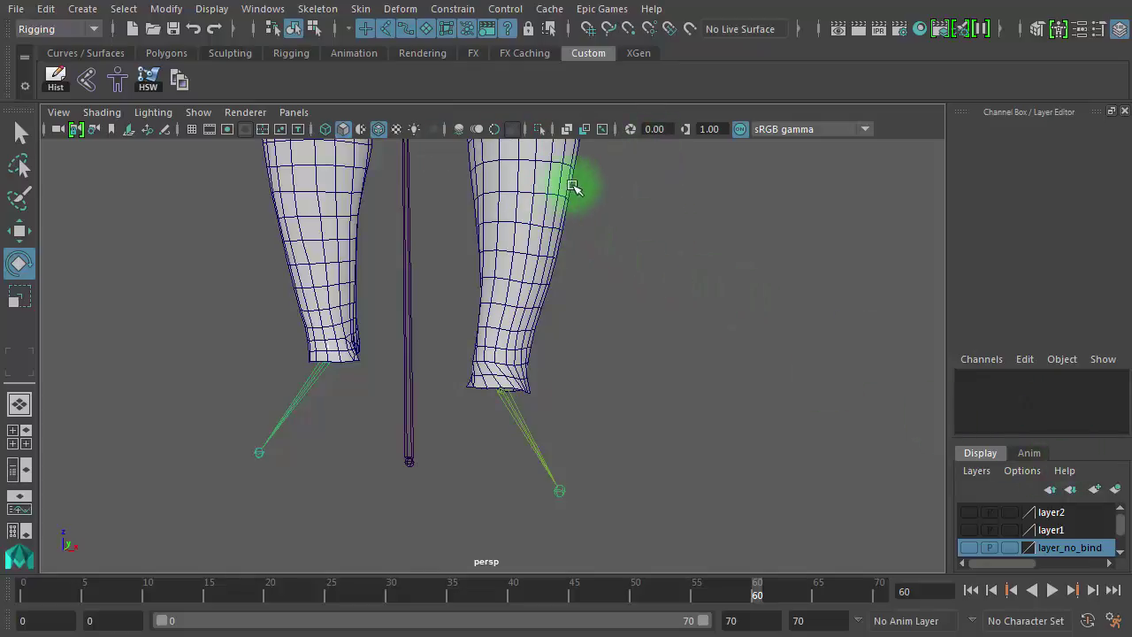
# Display the joints through the mesh, select calf_twist_01_l and key its Rotate X at 25 on frame 60.
pyautogui.click(602, 133)
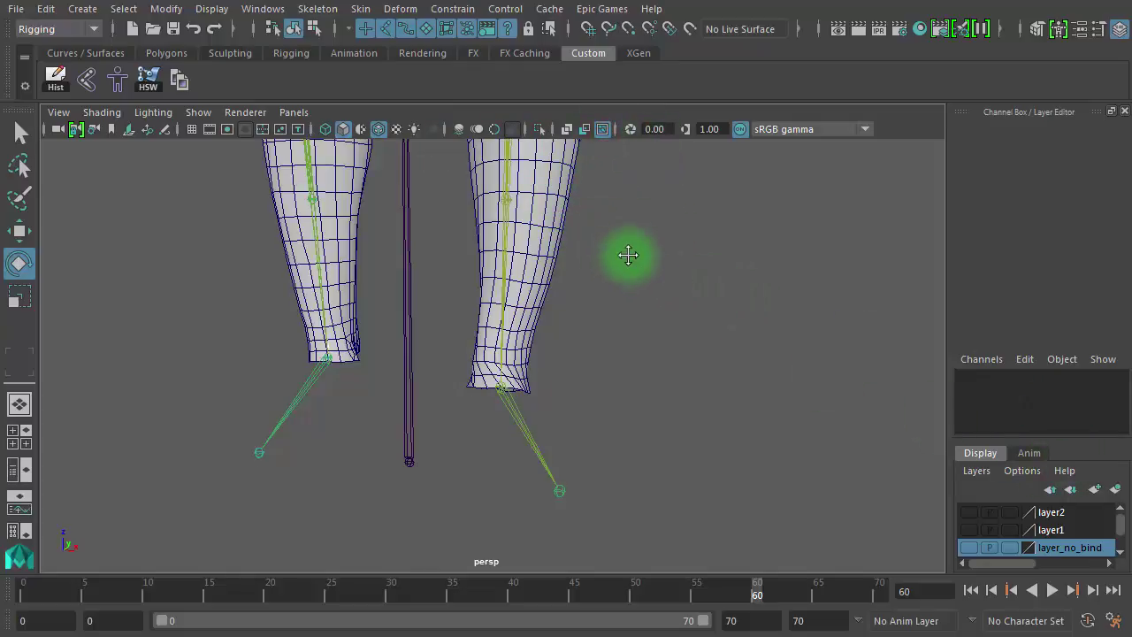
pyautogui.keyDown('alt'); pyautogui.moveTo(629, 253); pyautogui.dragTo(630, 307, button='middle'); pyautogui.keyUp('alt')
pyautogui.click(517, 261)
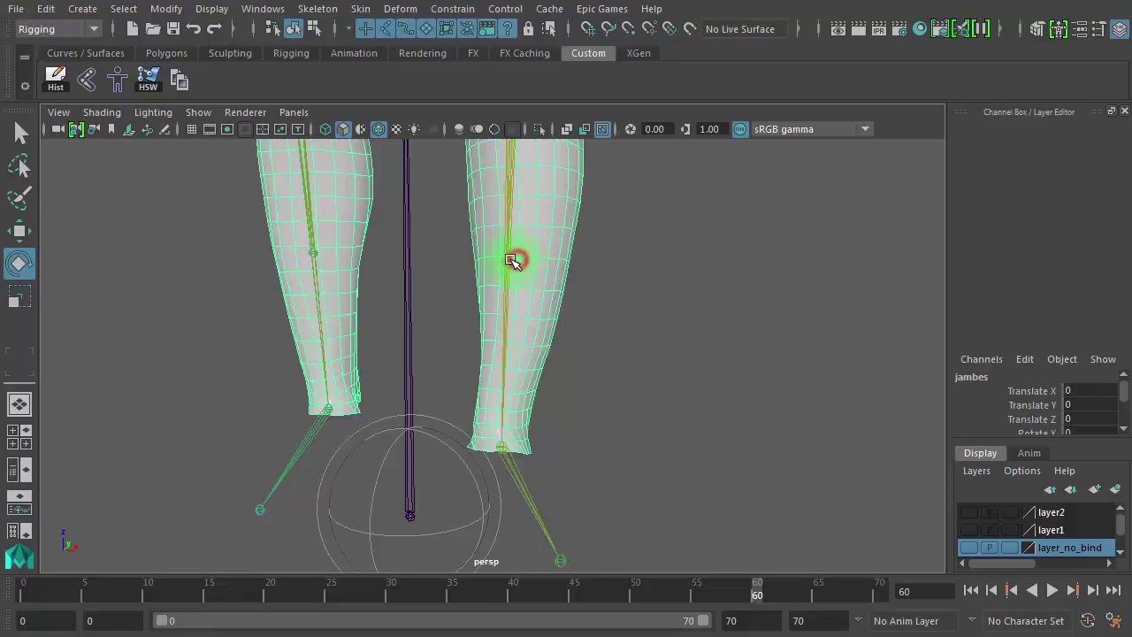
pyautogui.click(1083, 432)
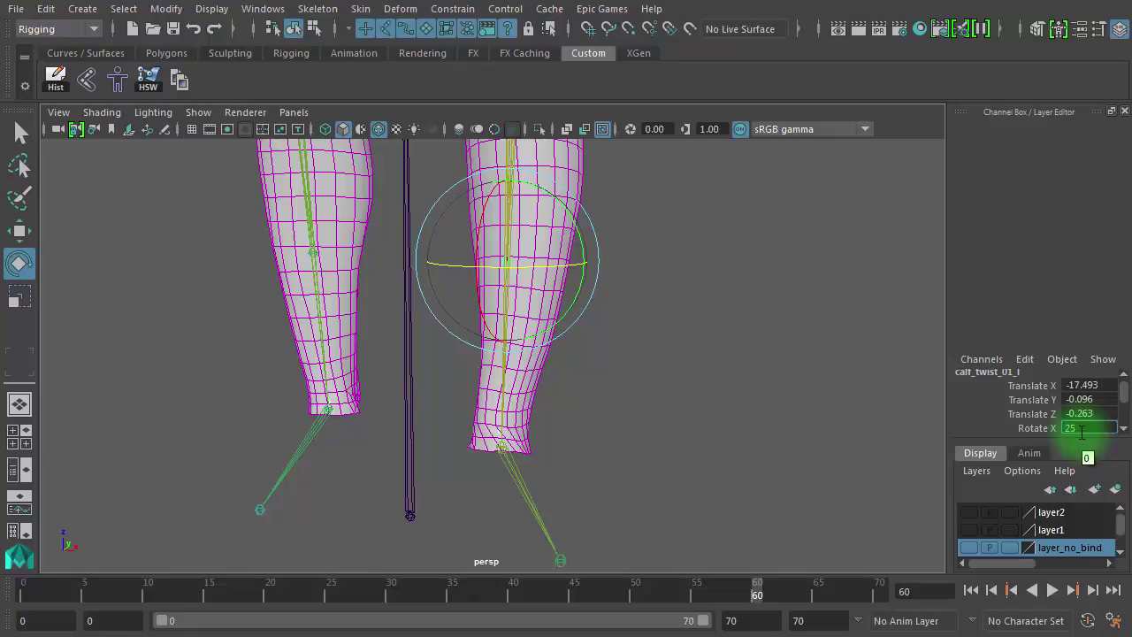
pyautogui.press('Return')
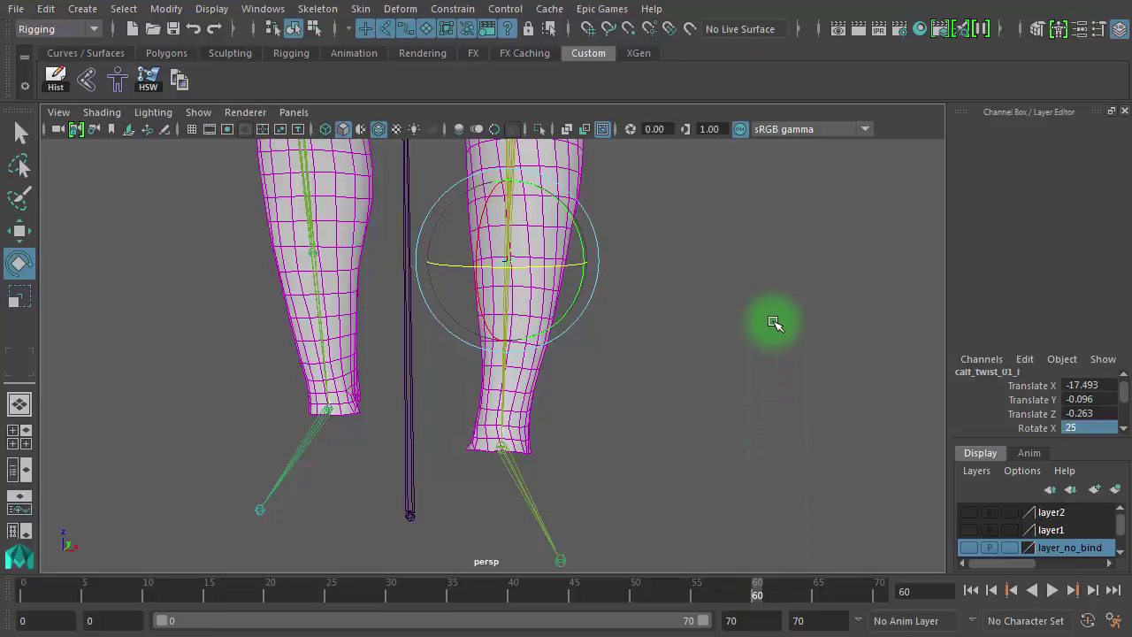
# Go to frame 50 and key calf_twist_01_l's Rotate X at 0.
pyautogui.moveTo(759, 600); pyautogui.dragTo(635, 598)
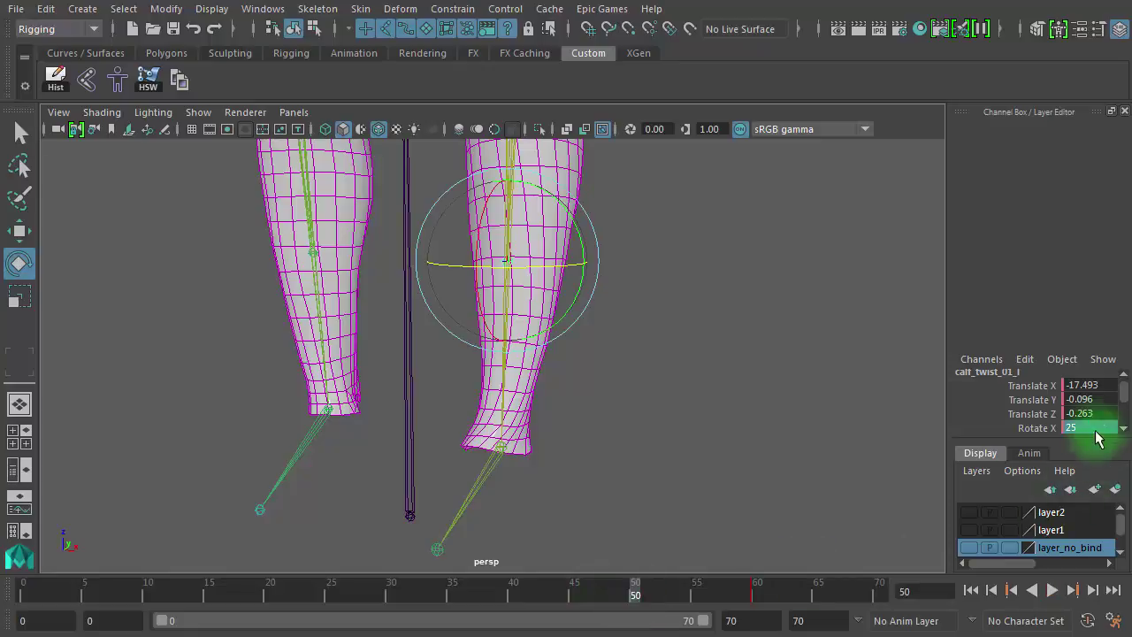
pyautogui.write('0')
pyautogui.press('Return')
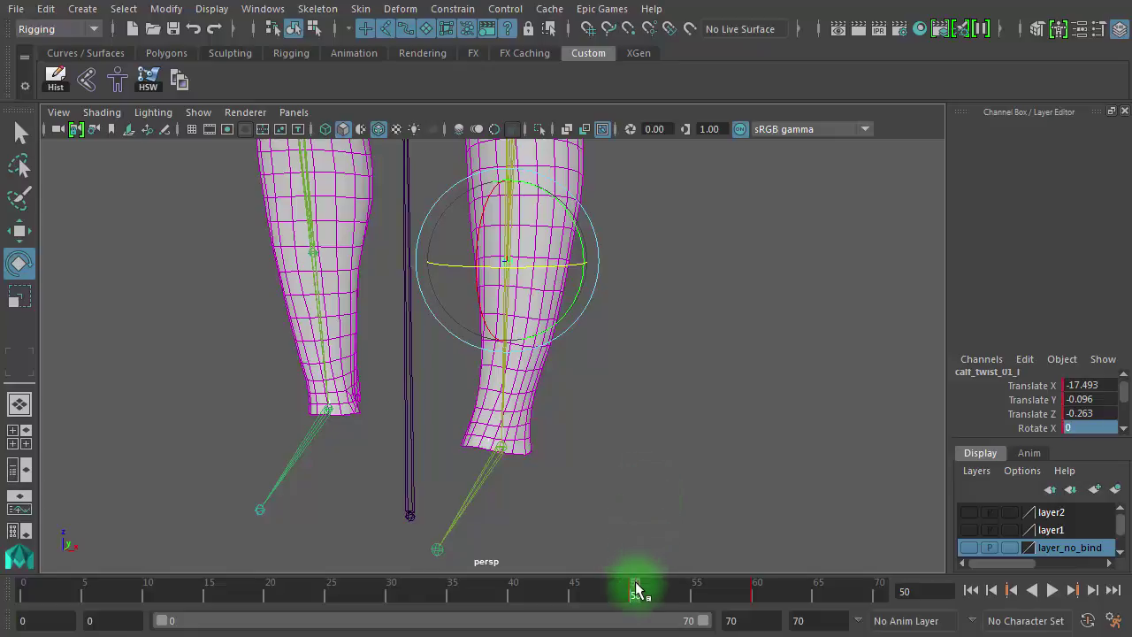
# Scrub between frames 50 and 62 and examine the left calf and ankle deformation from several angles with X-ray joints off.
pyautogui.moveTo(640, 590); pyautogui.dragTo(778, 605)
pyautogui.keyDown('alt'); pyautogui.moveTo(736, 403); pyautogui.dragTo(611, 380, button='right'); pyautogui.keyUp('alt')
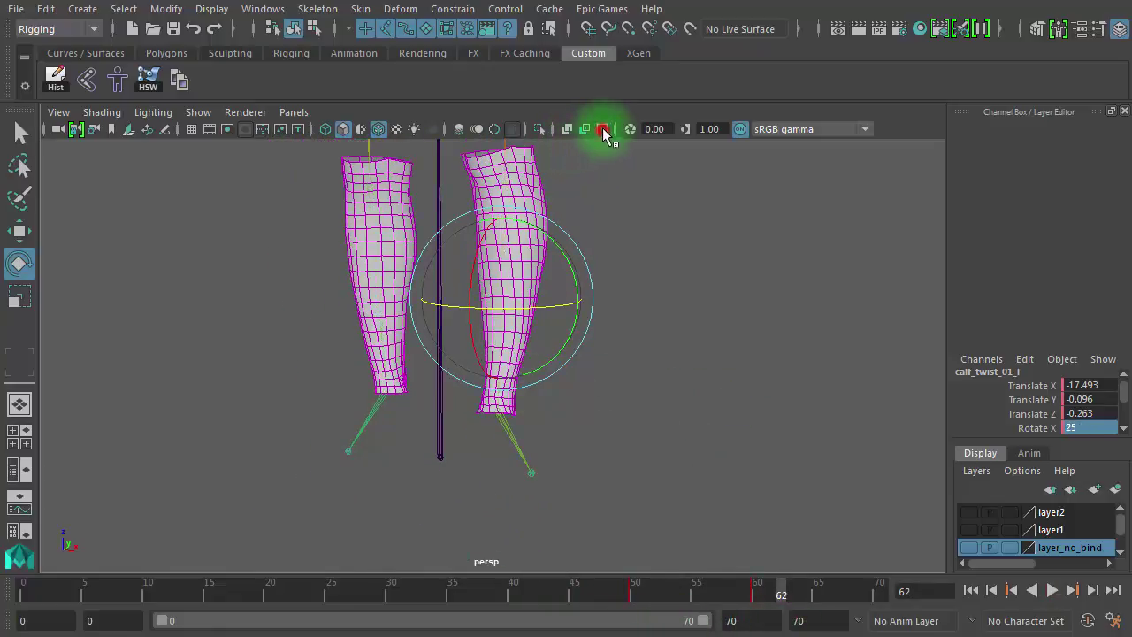
pyautogui.keyDown('alt'); pyautogui.moveTo(602, 536); pyautogui.dragTo(669, 455, button='right'); pyautogui.keyUp('alt')
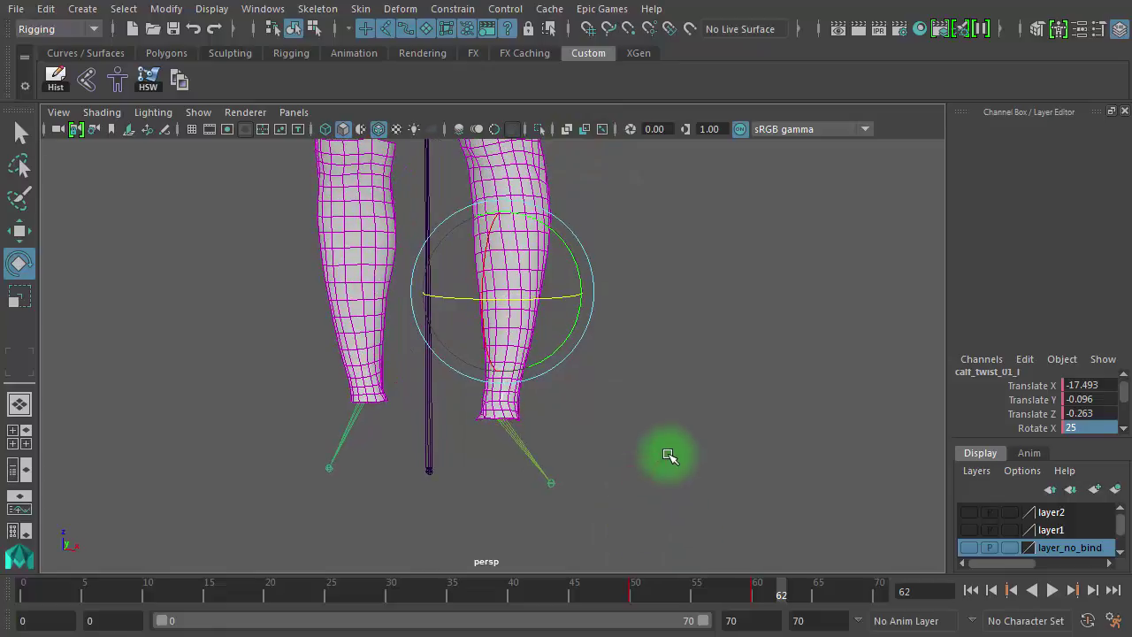
pyautogui.keyDown('alt'); pyautogui.moveTo(668, 455); pyautogui.dragTo(673, 505, button='middle'); pyautogui.keyUp('alt')
pyautogui.moveTo(776, 590); pyautogui.dragTo(645, 596)
pyautogui.keyDown('alt'); pyautogui.moveTo(599, 479); pyautogui.dragTo(653, 479); pyautogui.keyUp('alt')
pyautogui.keyDown('alt'); pyautogui.moveTo(611, 478); pyautogui.dragTo(645, 478, button='right'); pyautogui.keyUp('alt')
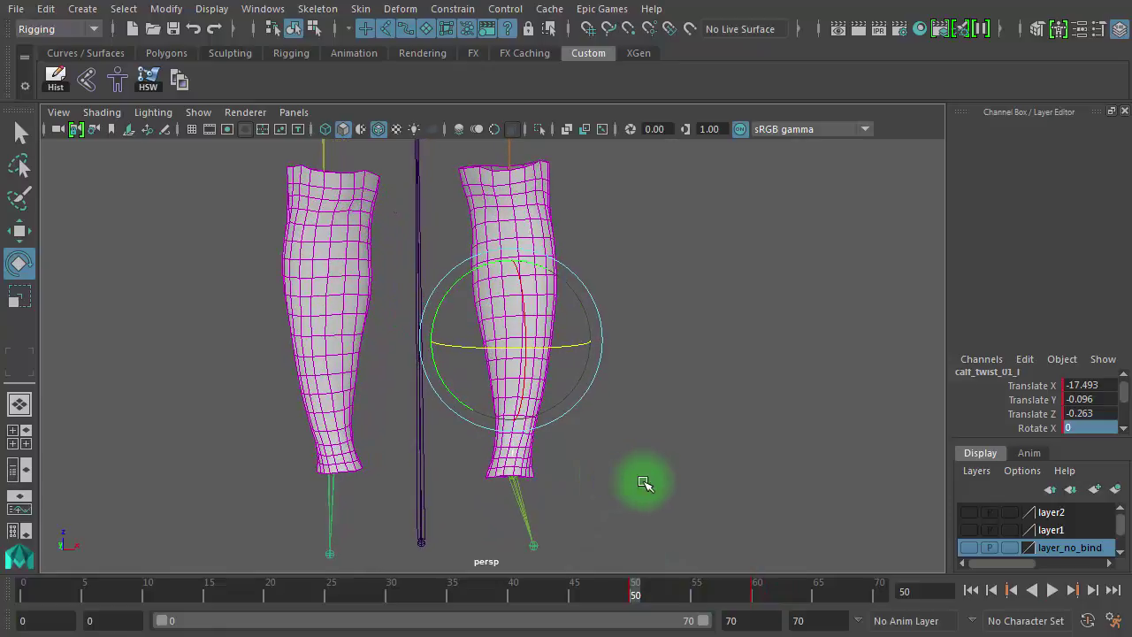
pyautogui.moveTo(644, 597); pyautogui.dragTo(783, 626)
pyautogui.keyDown('alt'); pyautogui.moveTo(694, 473); pyautogui.dragTo(654, 499, button='right'); pyautogui.keyUp('alt')
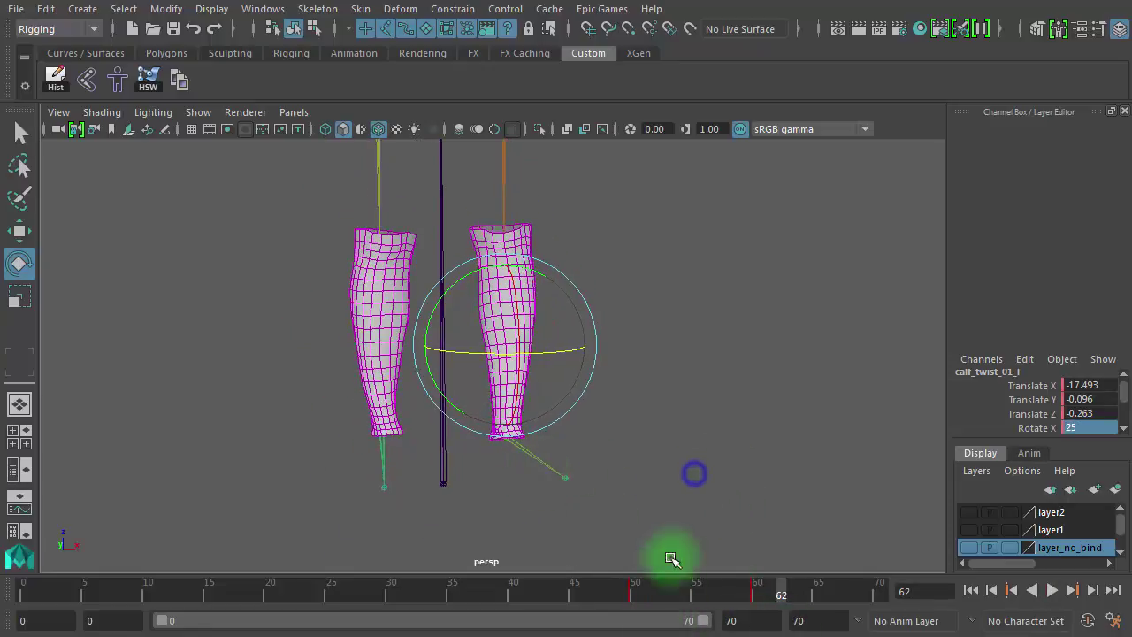
# Return to frame 0, select the jambes mesh and open the Mirror Skin Weights options with their settings reset.
pyautogui.moveTo(768, 596); pyautogui.dragTo(38, 588)
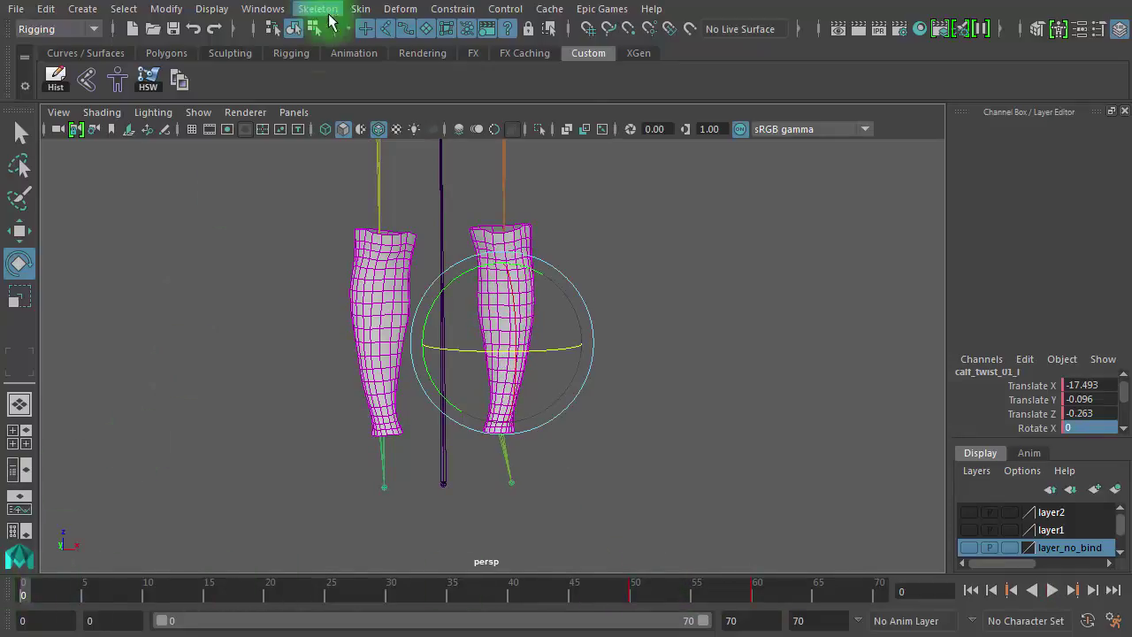
pyautogui.click(626, 174)
pyautogui.click(530, 223)
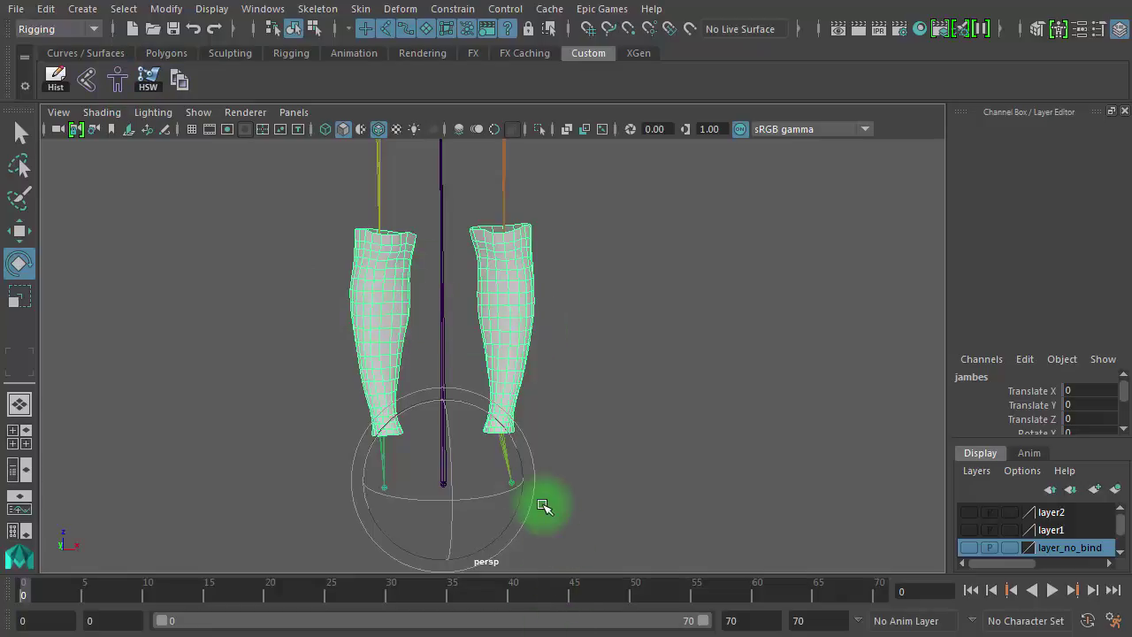
pyautogui.click(588, 356)
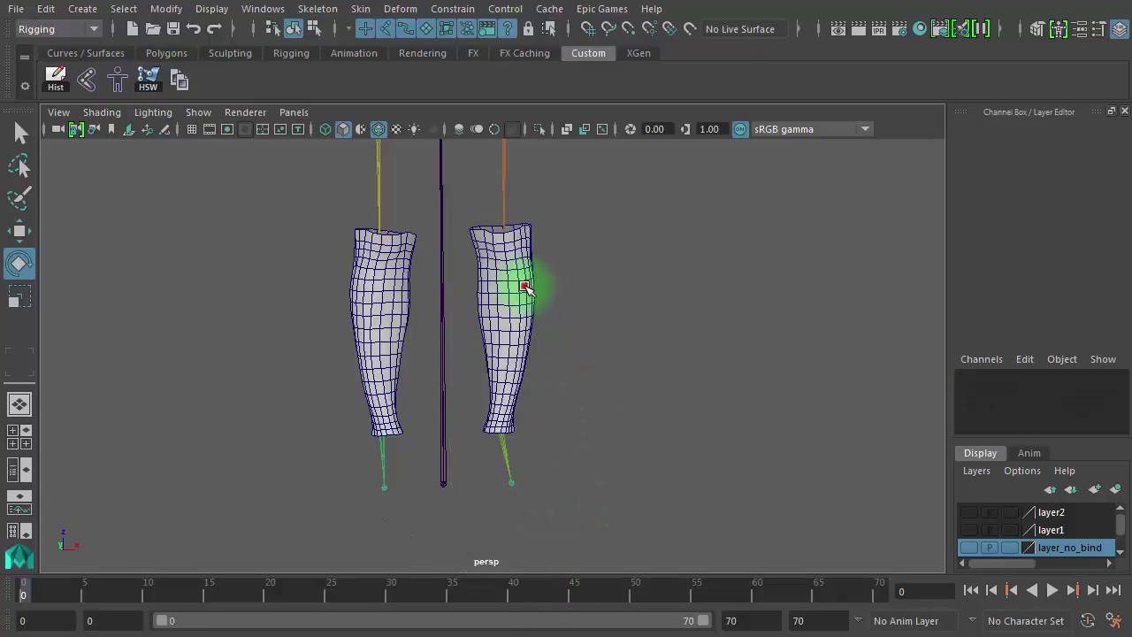
pyautogui.click(526, 288)
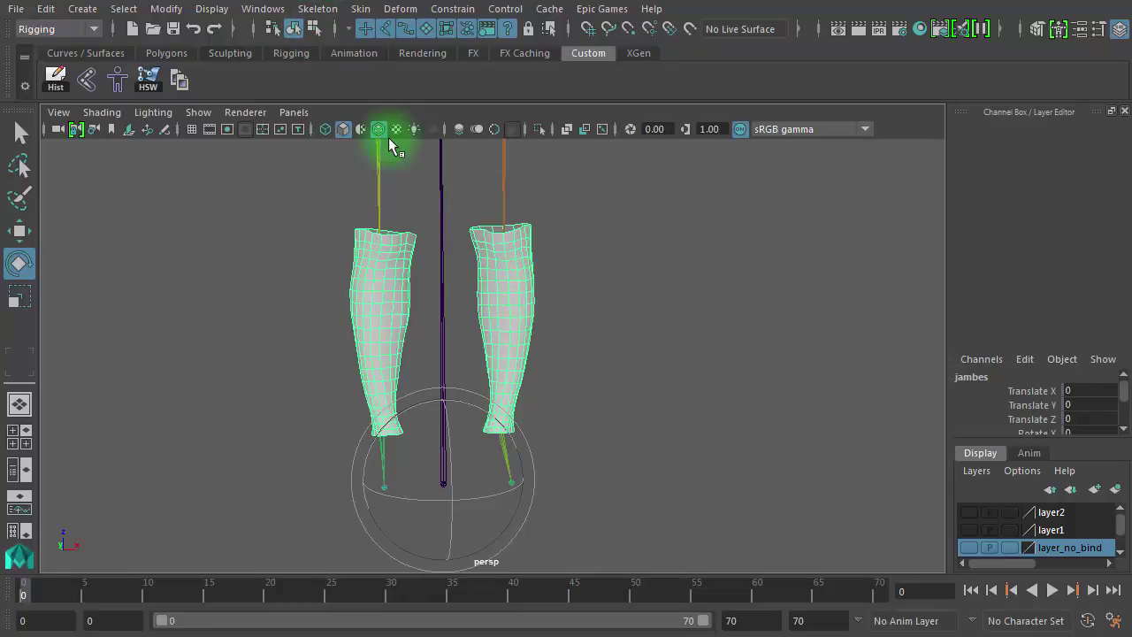
pyautogui.click(360, 11)
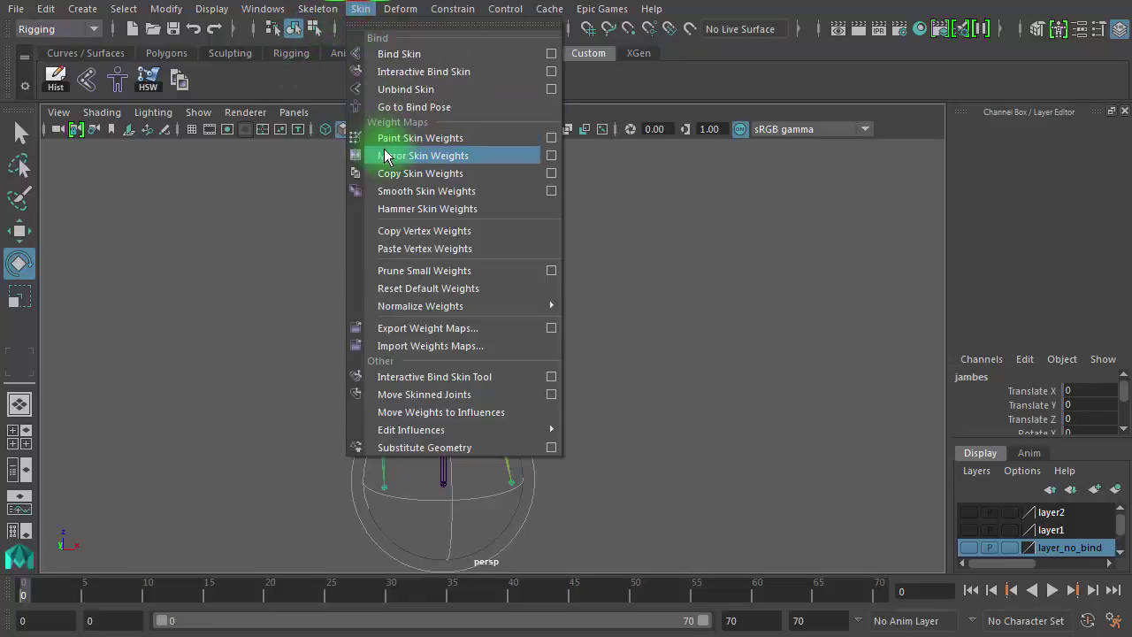
pyautogui.click(550, 158)
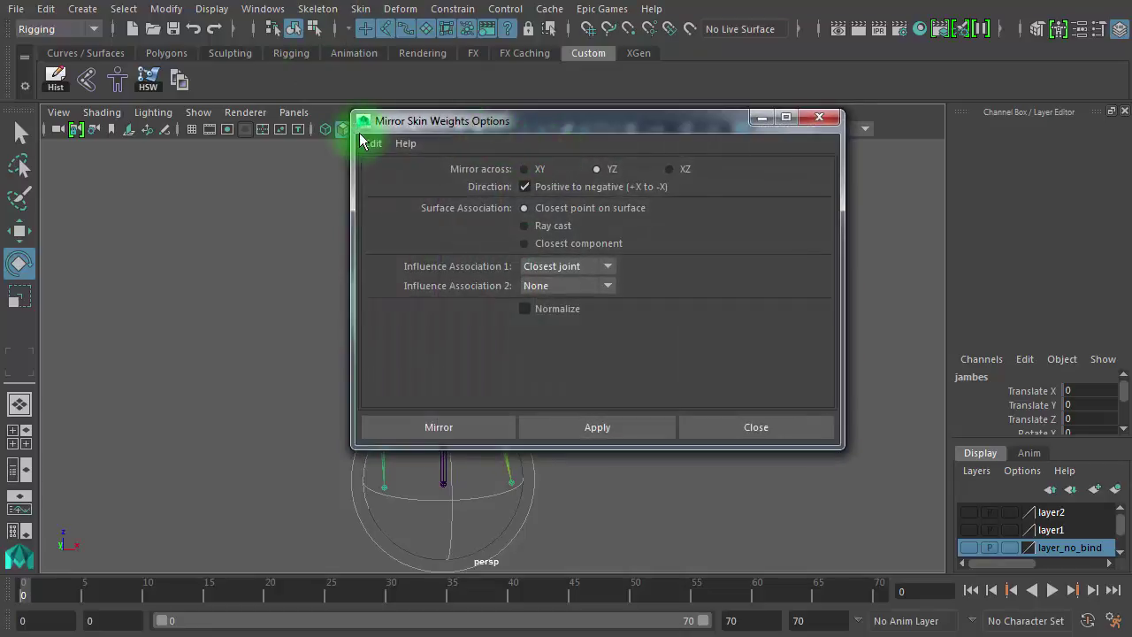
pyautogui.click(370, 143)
pyautogui.click(398, 178)
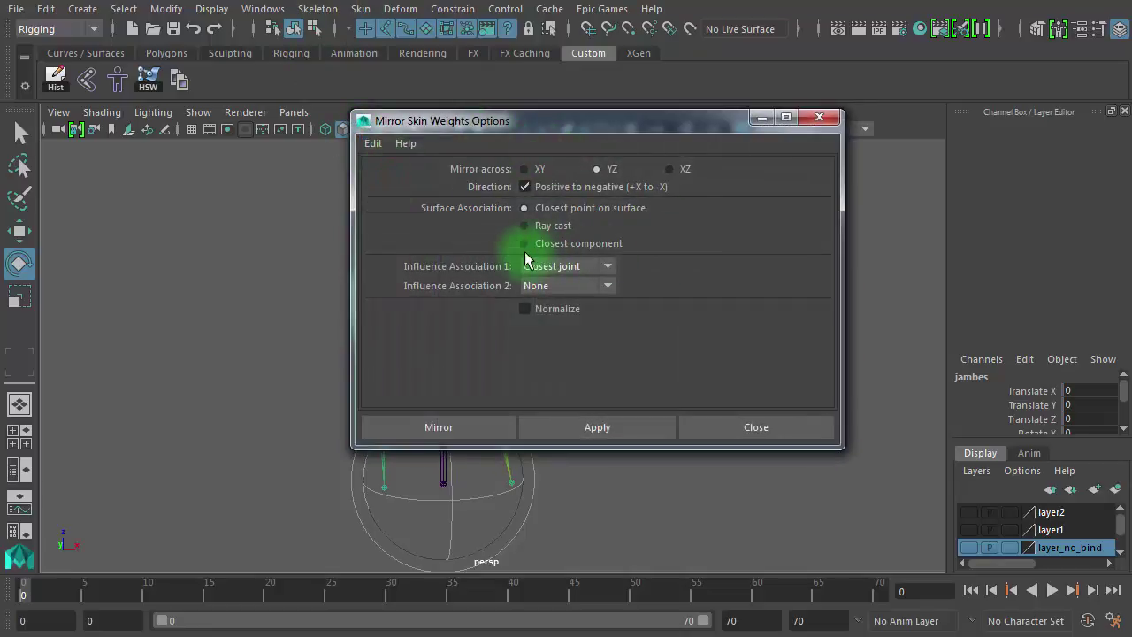
# Mirror the jambes weights across YZ, positive to negative, with influence associations One to one and Closest joint.
pyautogui.click(530, 267)
pyautogui.click(561, 304)
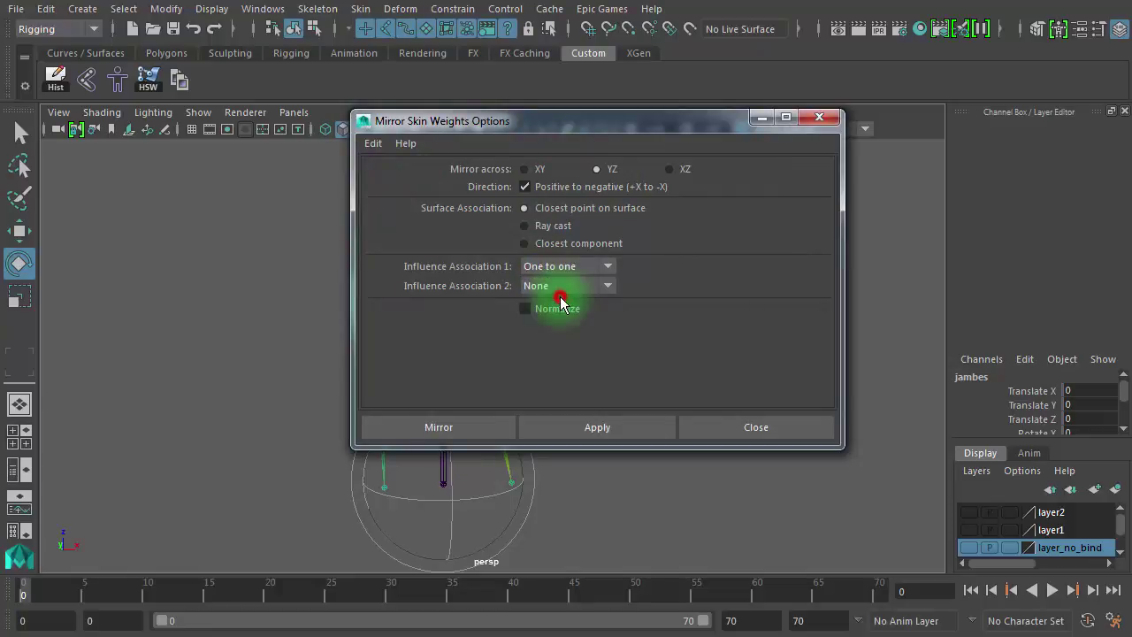
pyautogui.click(537, 287)
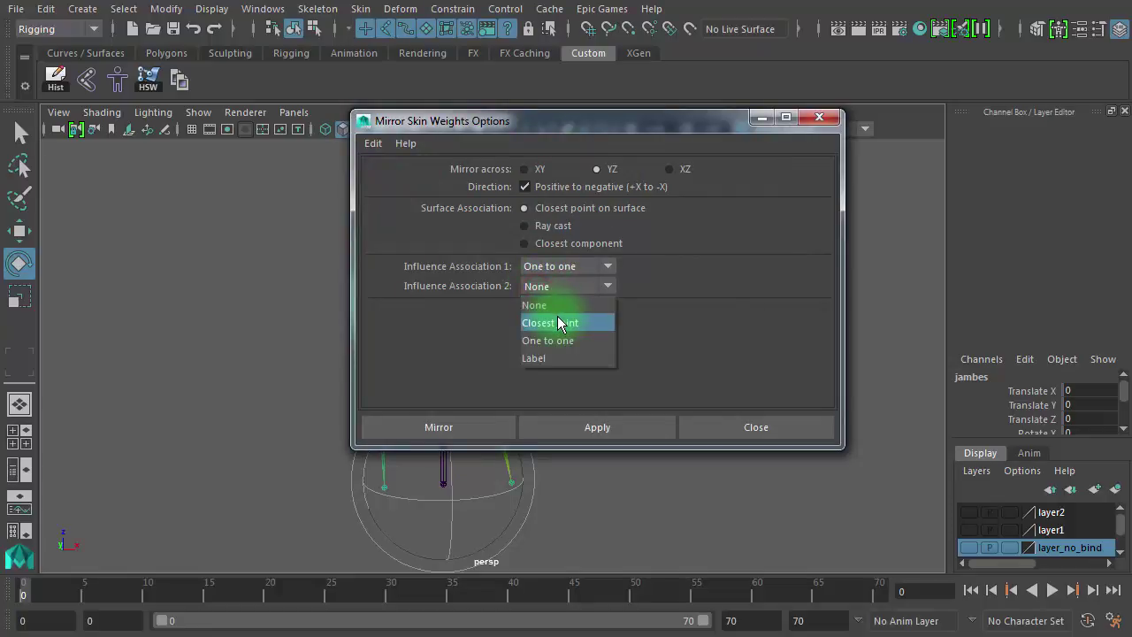
pyautogui.click(572, 321)
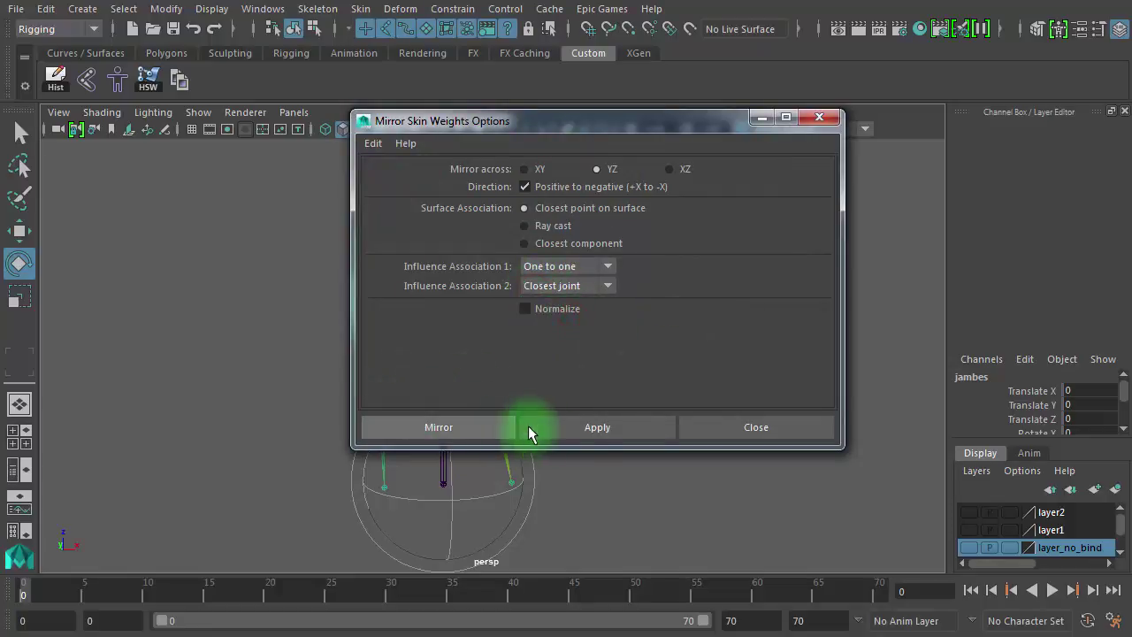
pyautogui.click(596, 428)
# Make layer1 visible to show the shorts and move the Mirror Skin Weights options window clear of the model.
pyautogui.moveTo(561, 121); pyautogui.dragTo(590, 96)
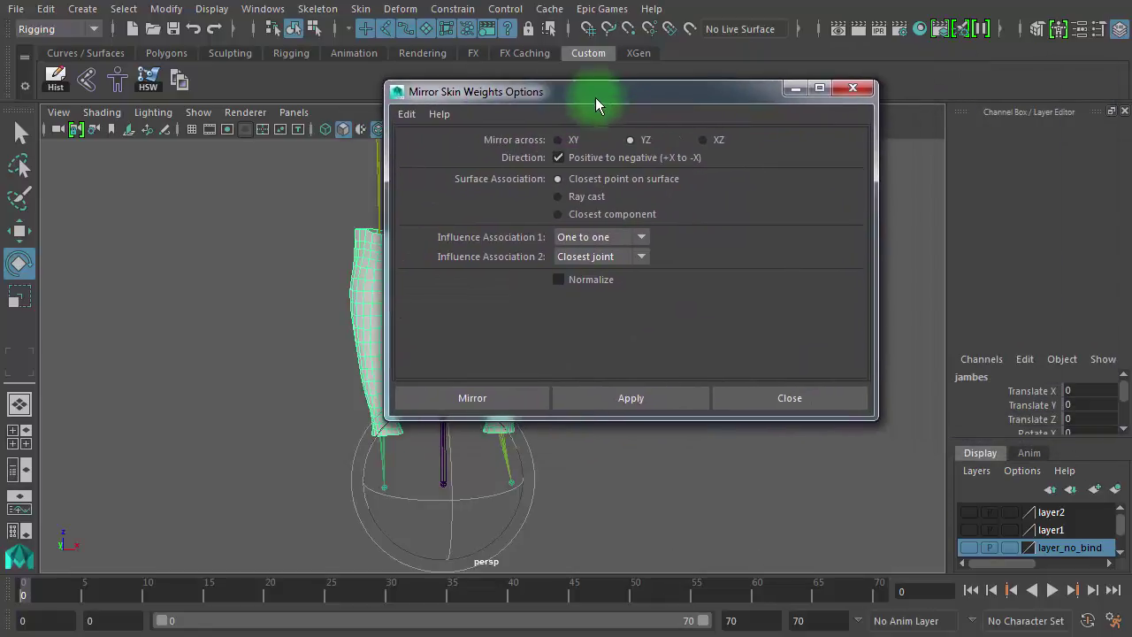
pyautogui.click(970, 512)
pyautogui.click(970, 512)
pyautogui.click(969, 528)
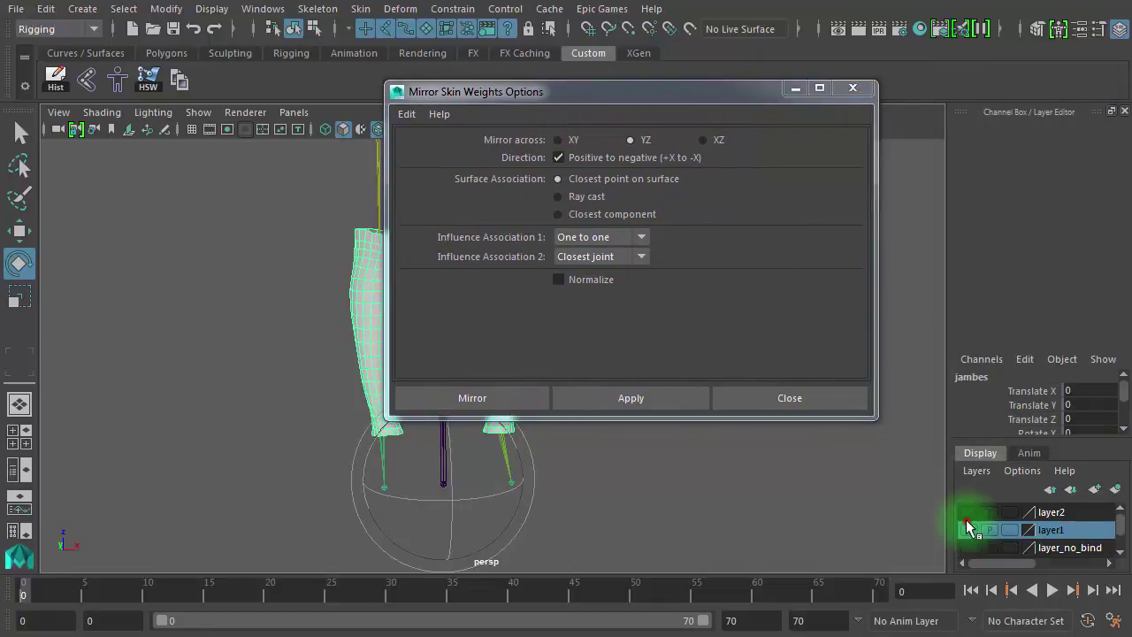
pyautogui.click(969, 531)
pyautogui.click(968, 530)
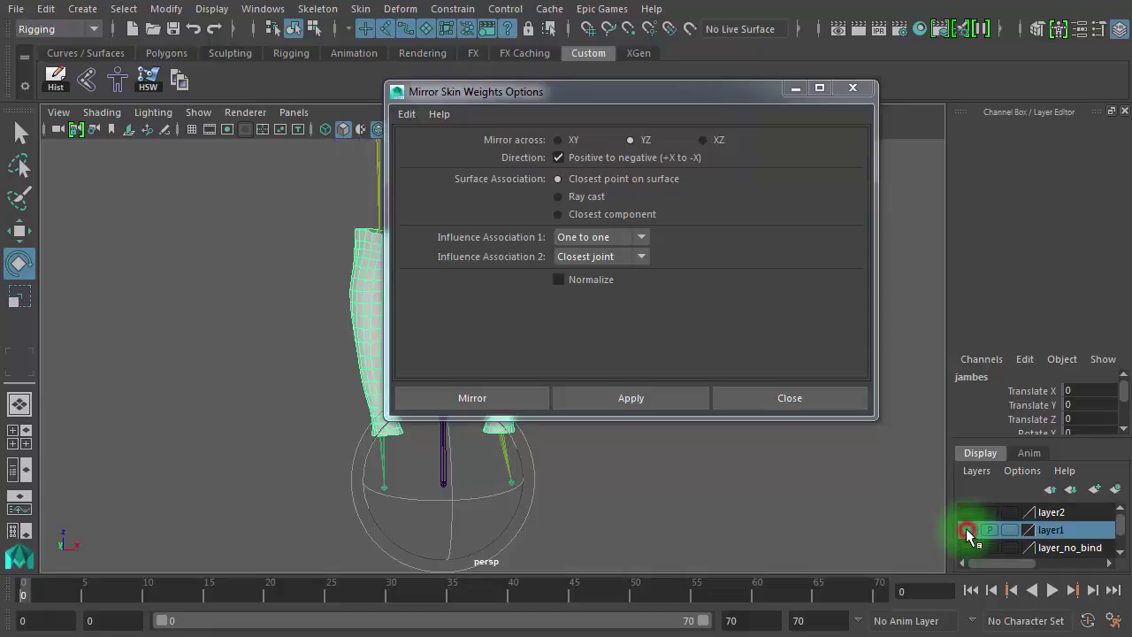
pyautogui.click(969, 531)
pyautogui.moveTo(609, 92); pyautogui.dragTo(1039, 225)
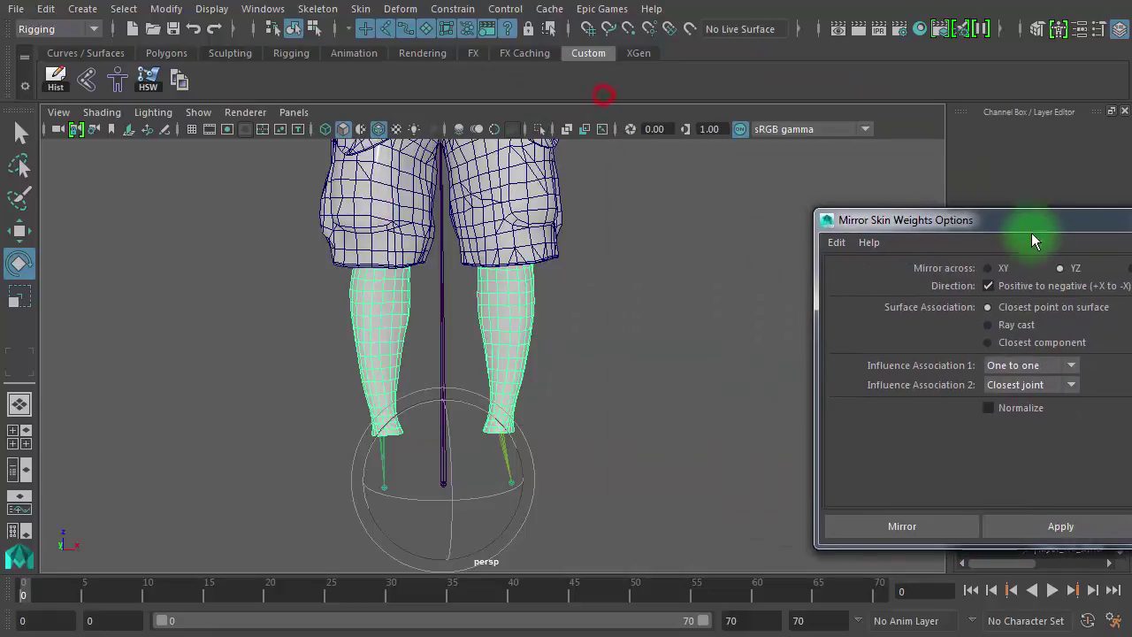
# Select the short mesh and mirror its skin weights with the same options, closing the options window.
pyautogui.keyDown('alt'); pyautogui.moveTo(466, 259); pyautogui.dragTo(411, 254, button='right'); pyautogui.keyUp('alt')
pyautogui.keyDown('alt'); pyautogui.moveTo(500, 251); pyautogui.dragTo(496, 358, button='middle'); pyautogui.keyUp('alt')
pyautogui.click(516, 277)
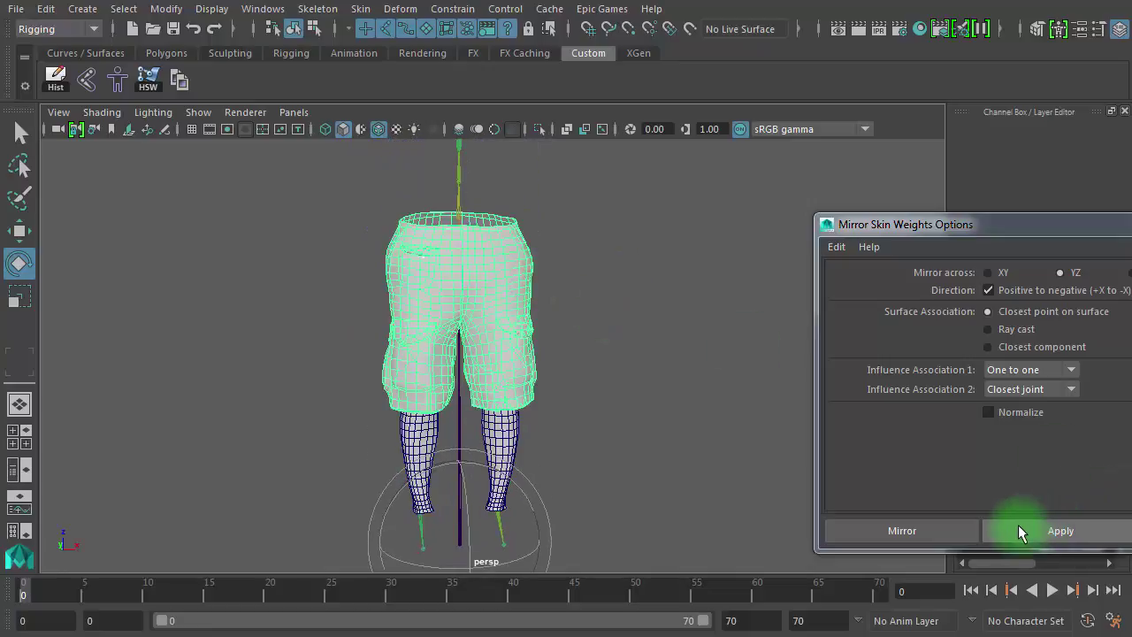
pyautogui.click(926, 529)
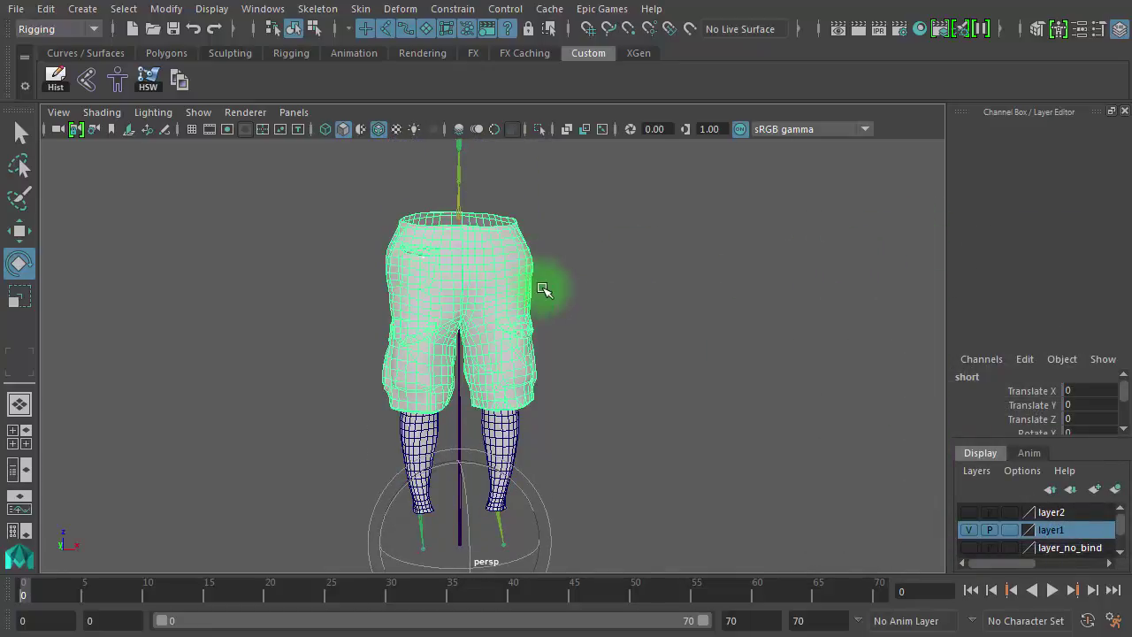
# Deselect the shorts and display the joints through the mesh.
pyautogui.click(609, 288)
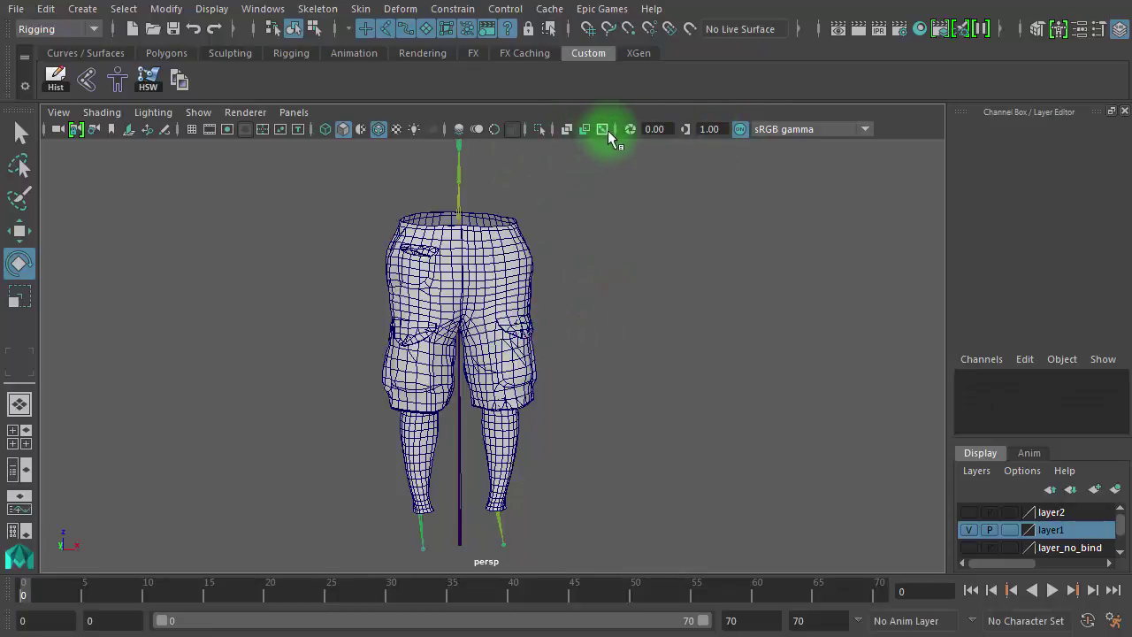
pyautogui.click(602, 130)
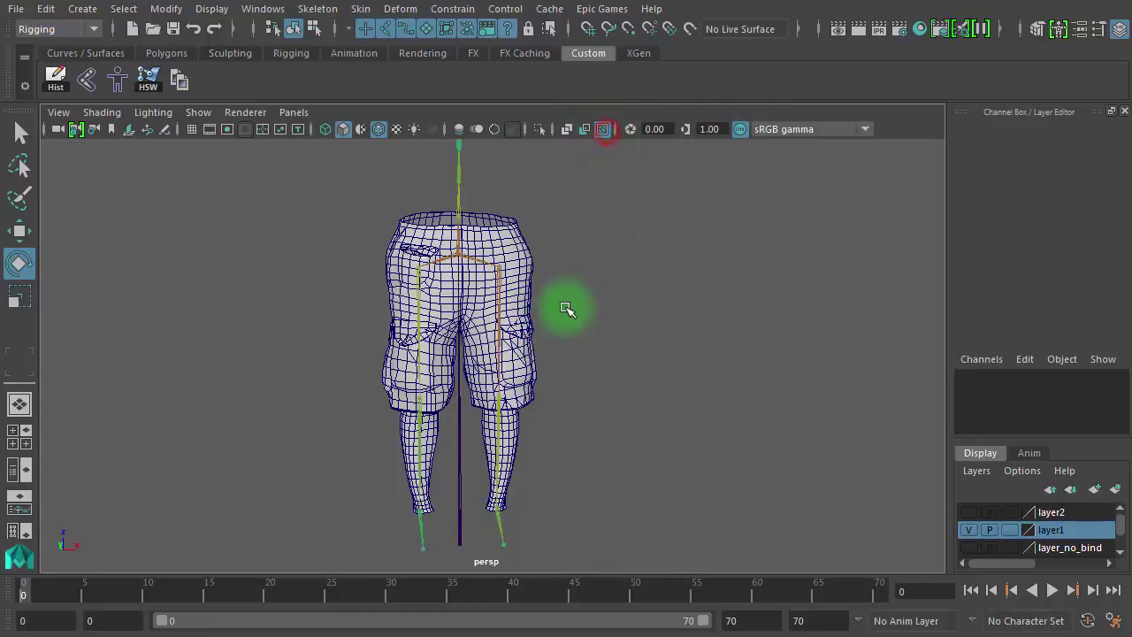
pyautogui.moveTo(367, 321); pyautogui.dragTo(549, 314)
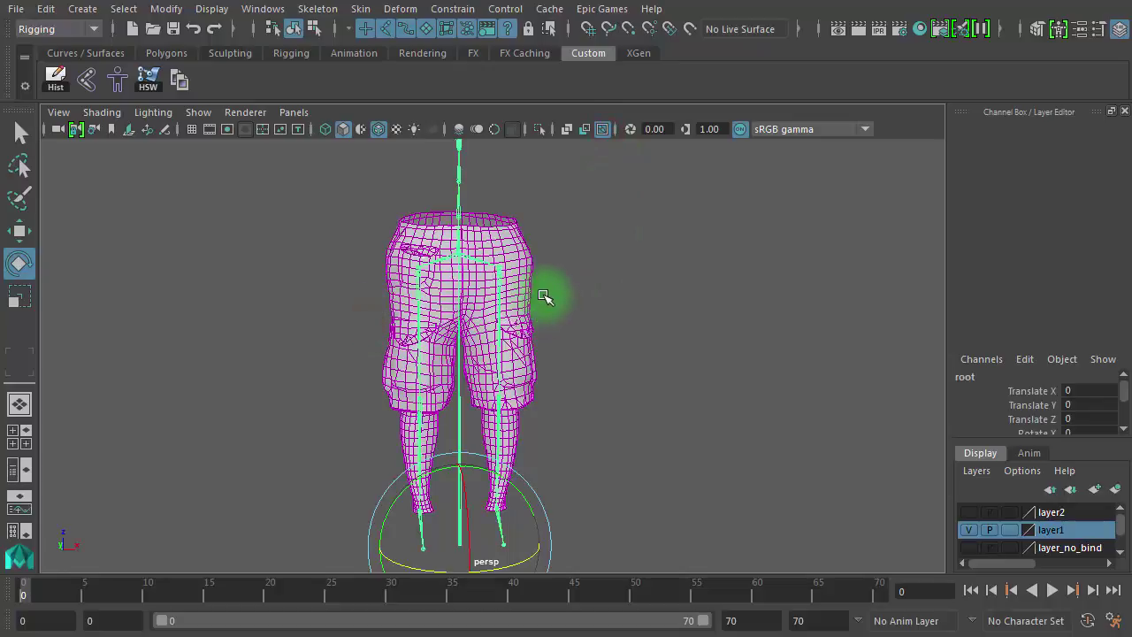
pyautogui.press('w')
pyautogui.press('e')
pyautogui.moveTo(510, 489); pyautogui.dragTo(476, 480)
pyautogui.hotkey('ctrl', 'z')
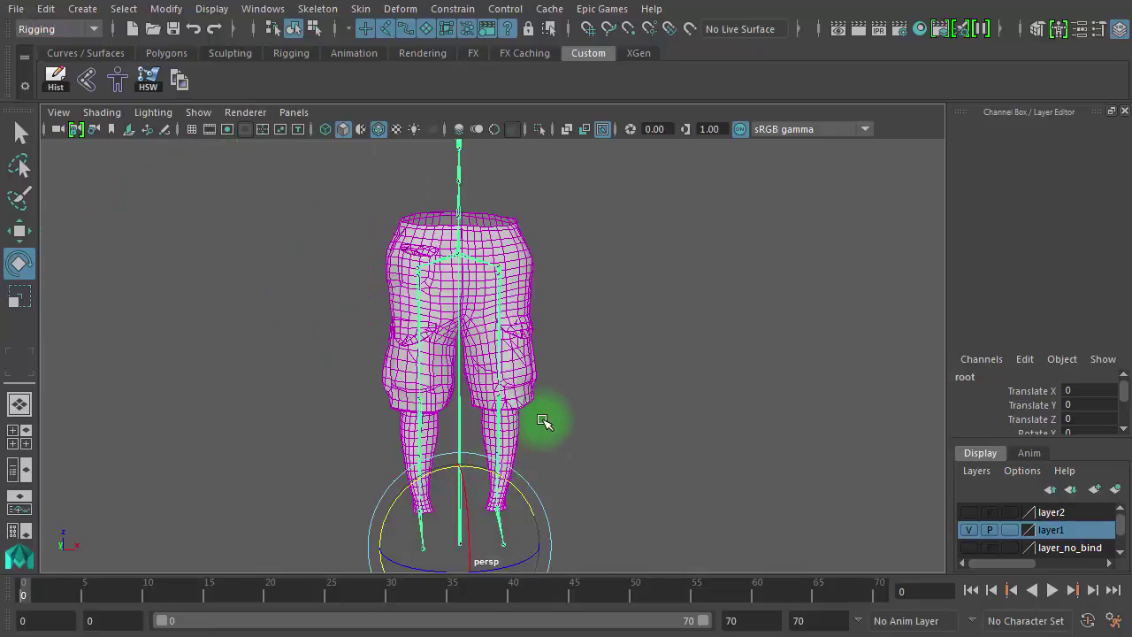
# Try to rotate both thigh joints together with the world-oriented Rotate tool.
pyautogui.click(587, 380)
pyautogui.click(489, 311)
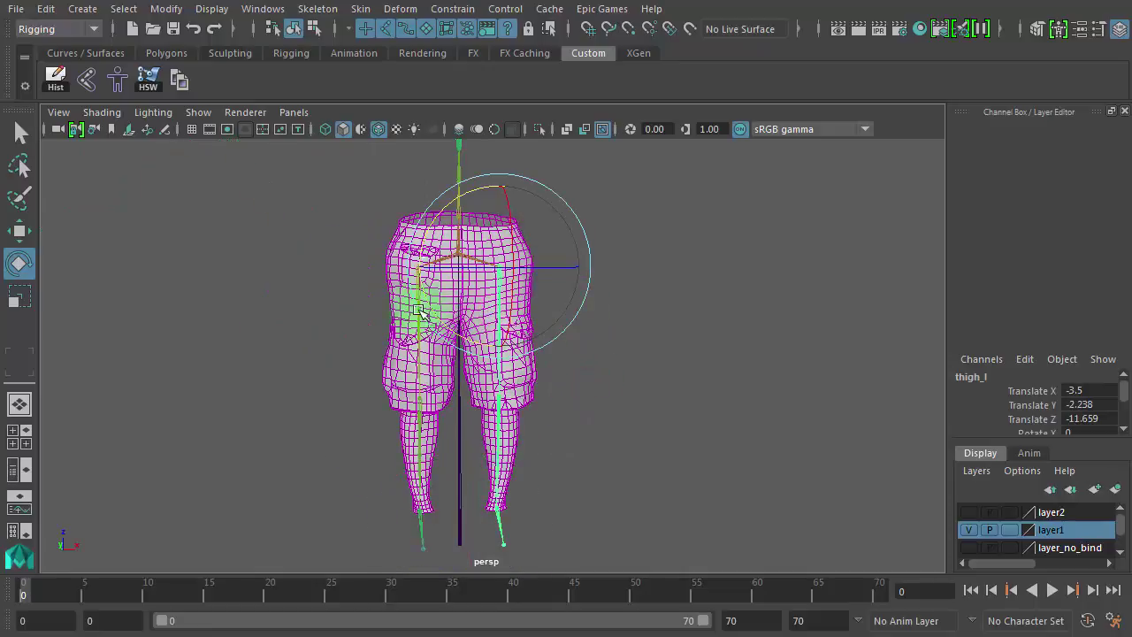
pyautogui.press('w')
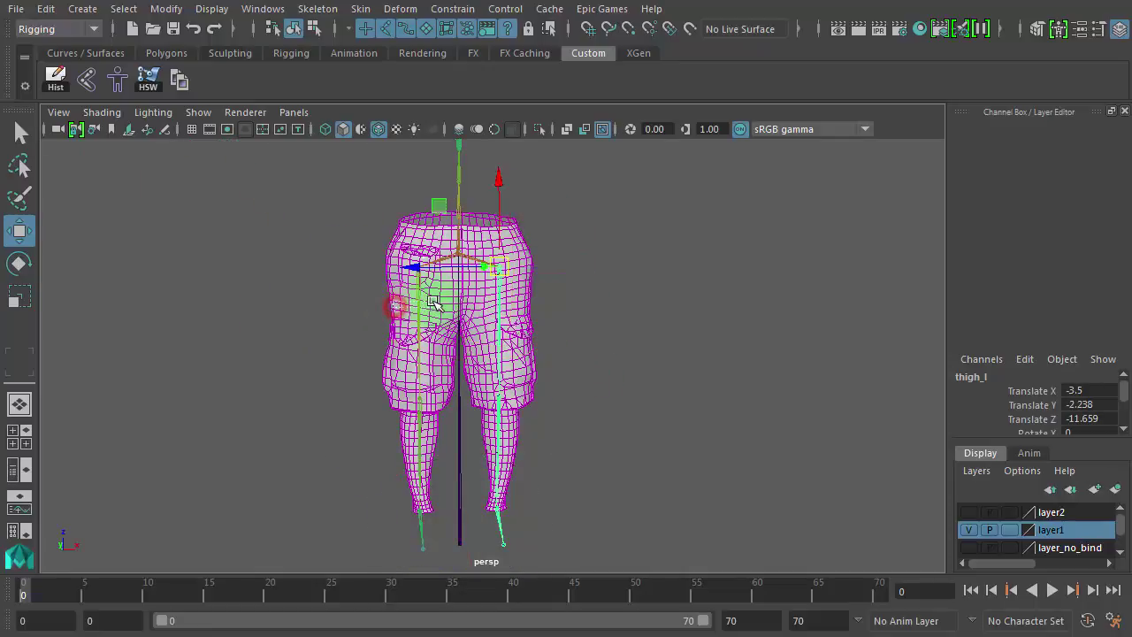
pyautogui.keyDown('shift'); pyautogui.click(425, 303); pyautogui.keyUp('shift')
pyautogui.press('e')
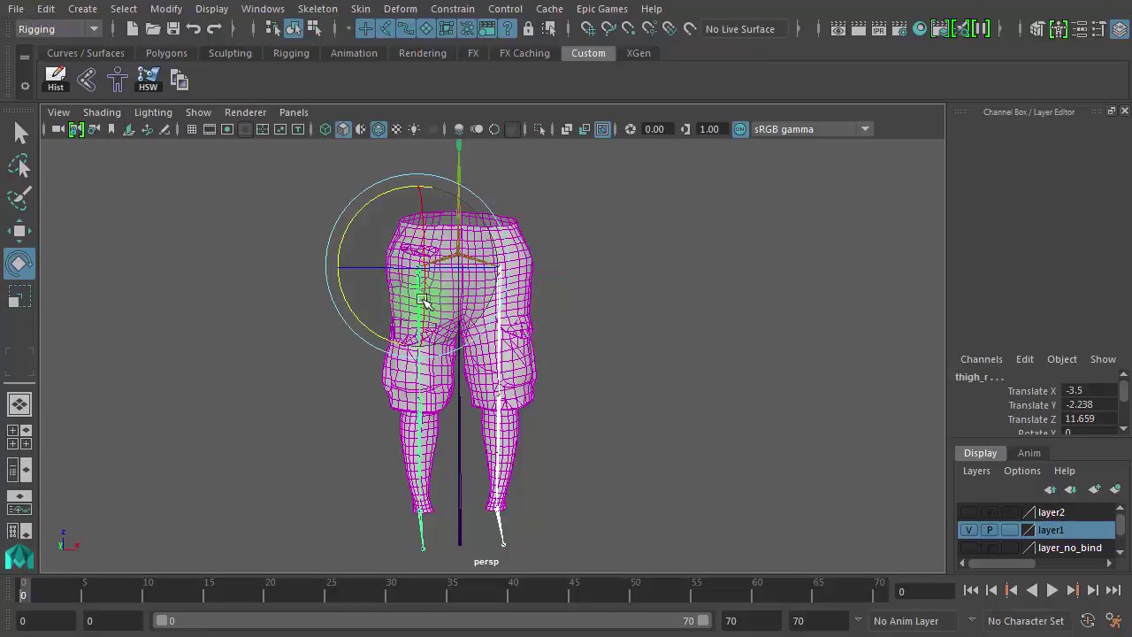
pyautogui.moveTo(372, 326)
pyautogui.mouseDown()
pyautogui.moveTo(310, 301)
pyautogui.moveTo(413, 324)
pyautogui.moveTo(355, 324)
pyautogui.moveTo(455, 326)
pyautogui.moveTo(376, 321)
pyautogui.mouseUp()
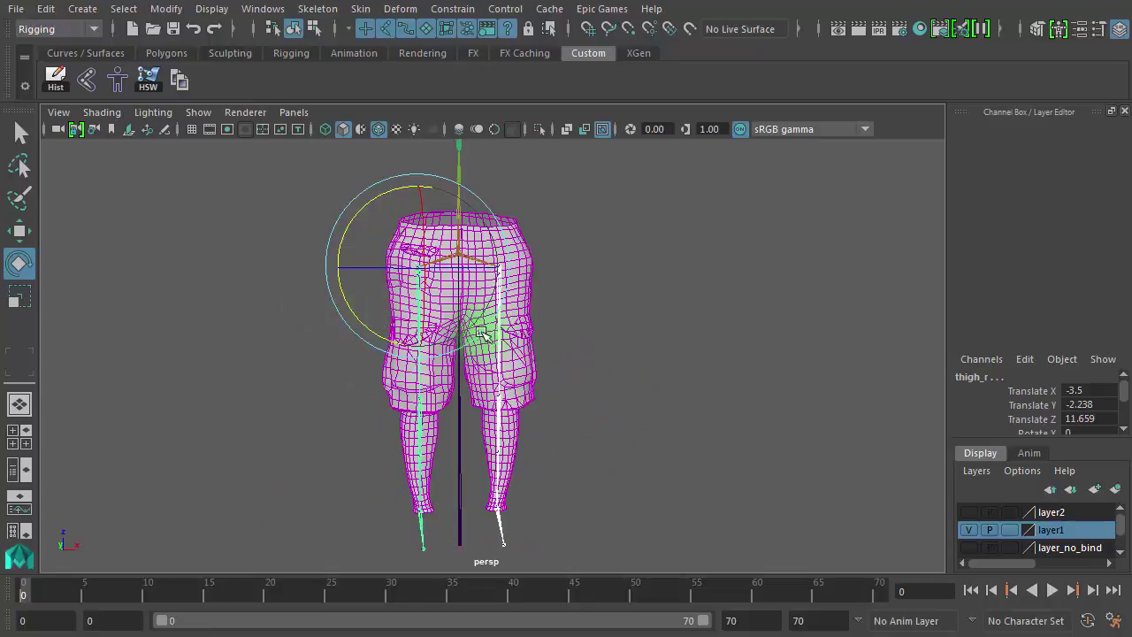
# Reset the Rotate tool's settings so its axis orientation is Object, keeping the right thigh joint selected.
pyautogui.click(653, 309)
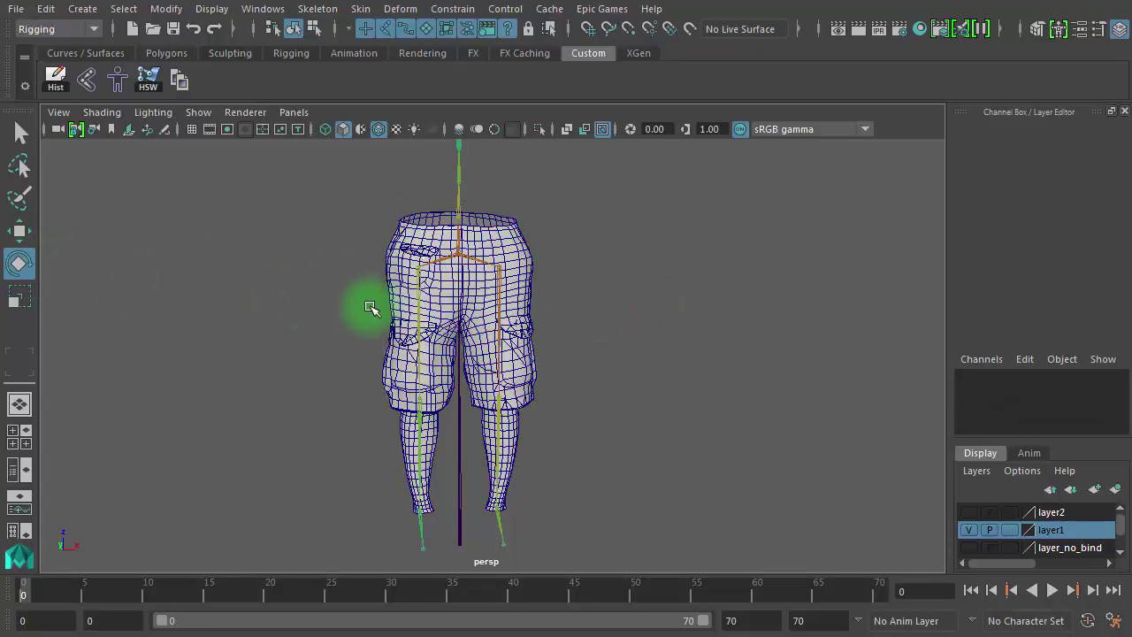
pyautogui.click(436, 305)
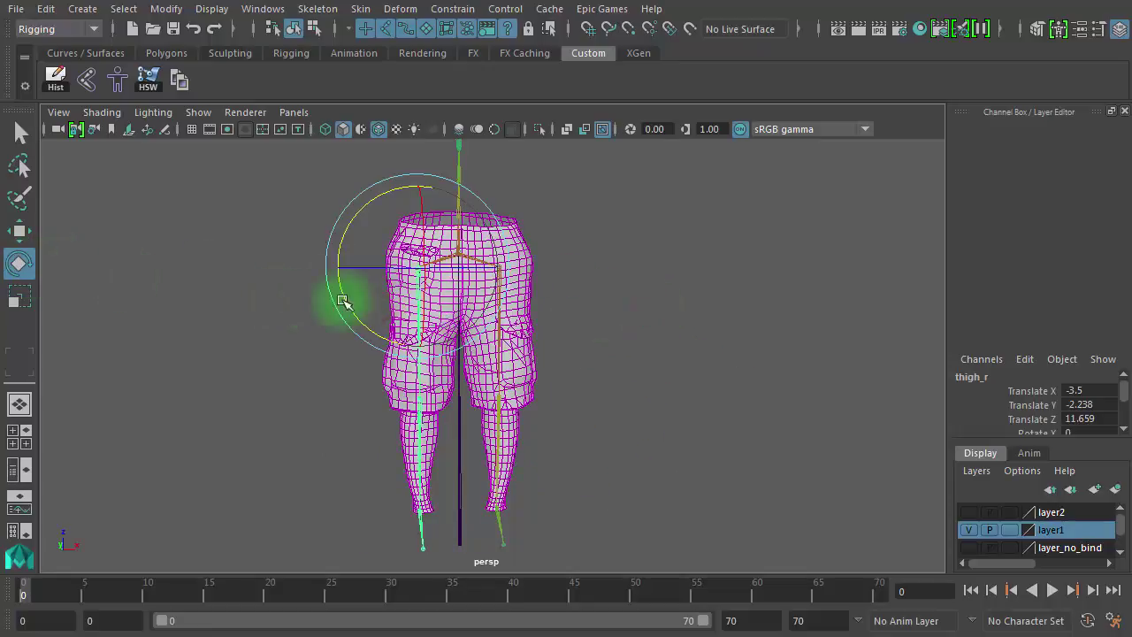
pyautogui.doubleClick(21, 266)
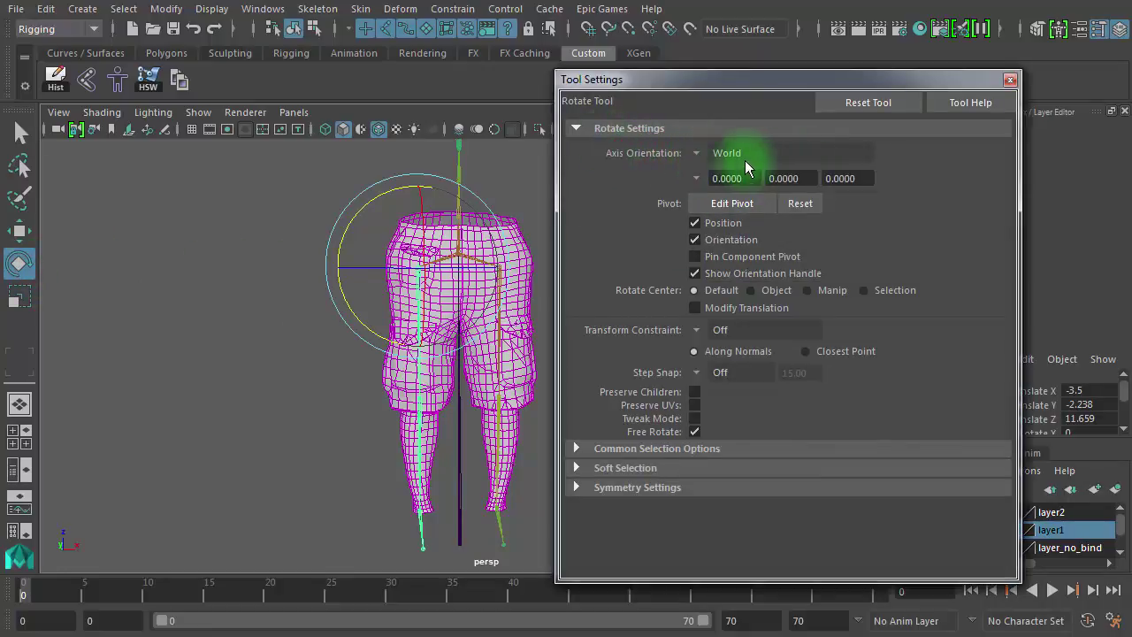
pyautogui.click(699, 156)
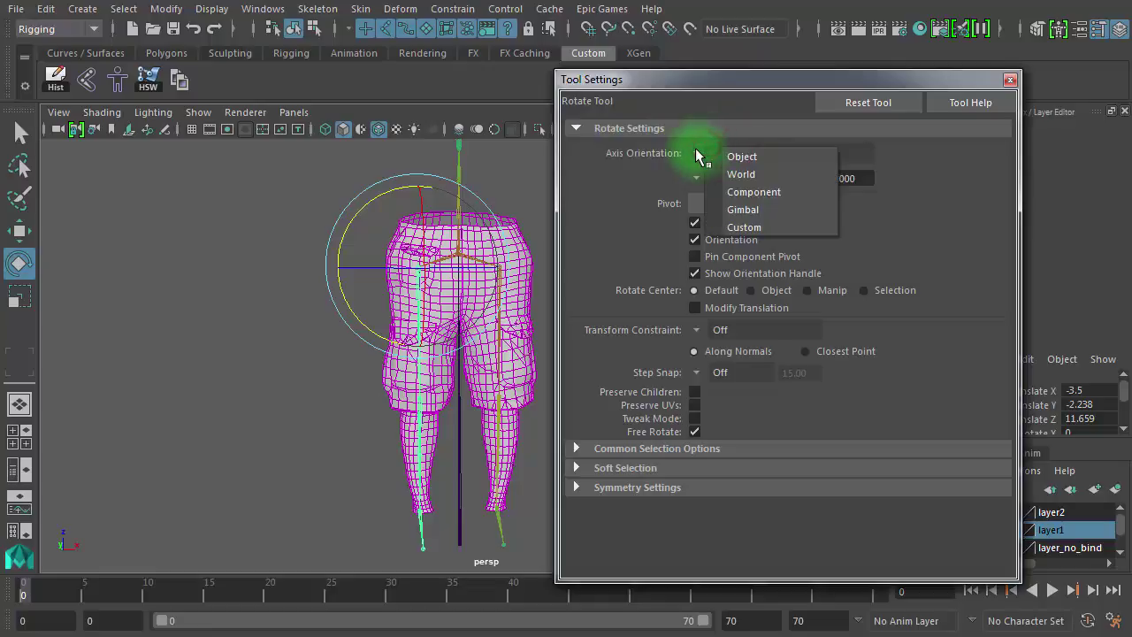
pyautogui.click(870, 103)
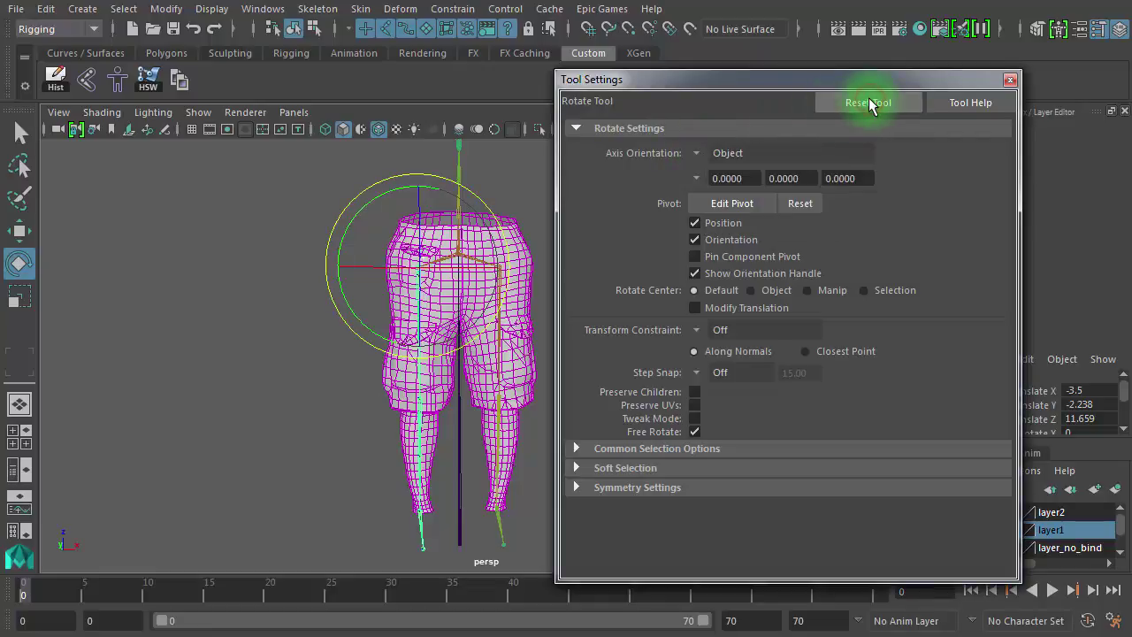
pyautogui.click(1010, 79)
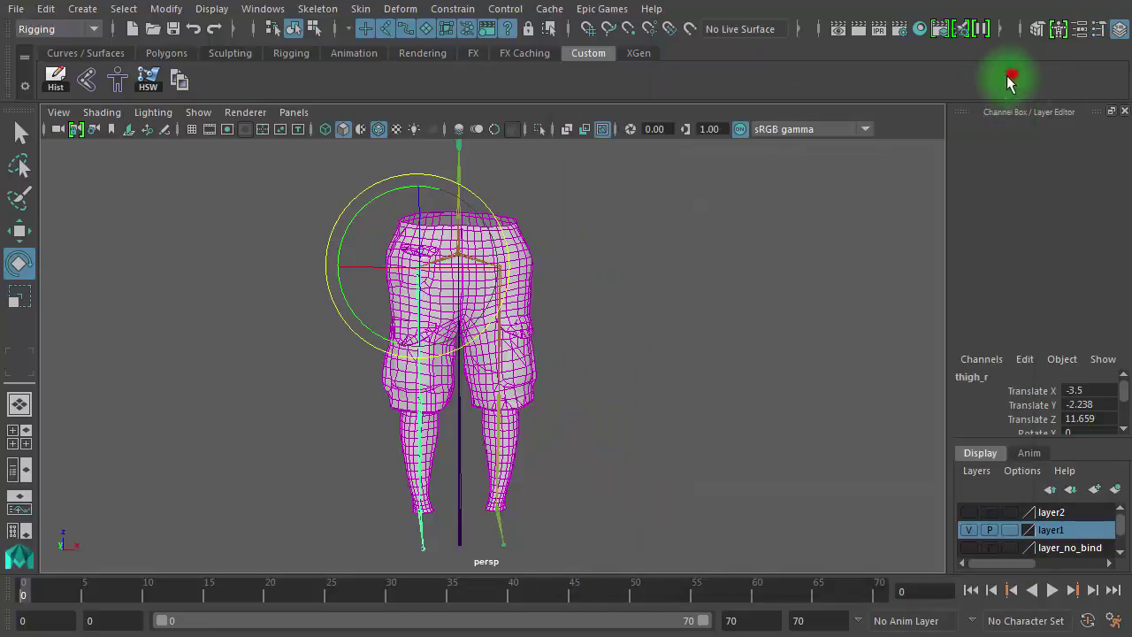
# Spread the legs apart symmetrically by rotating the left and right thigh joints together along their object axes.
pyautogui.moveTo(370, 313); pyautogui.dragTo(610, 306)
pyautogui.hotkey('ctrl', 'z')
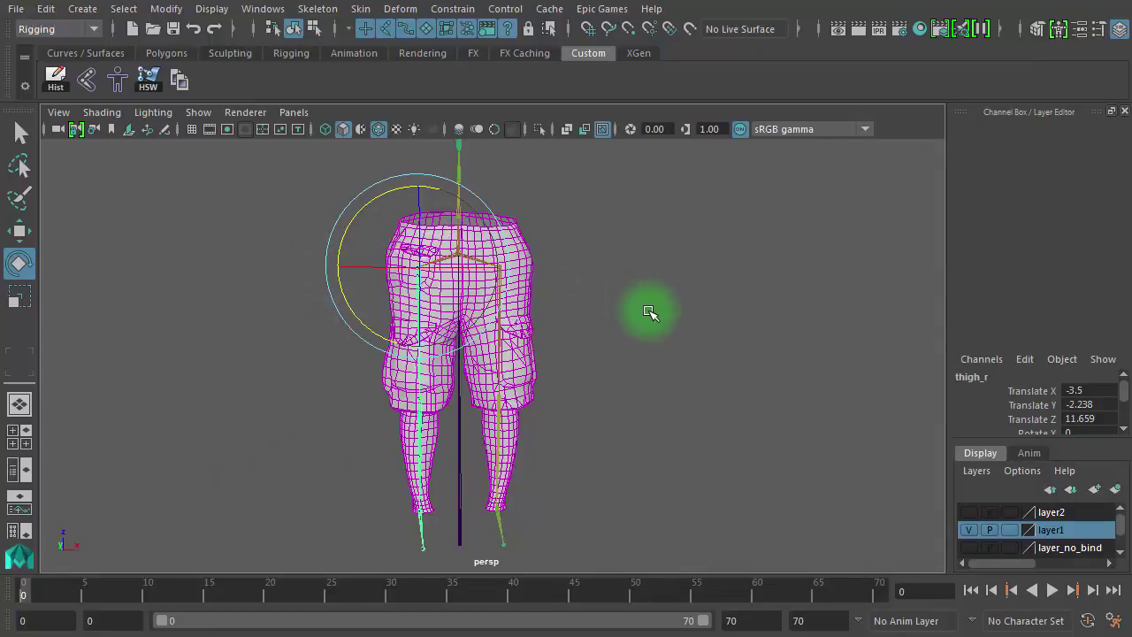
pyautogui.click(652, 310)
pyautogui.click(531, 292)
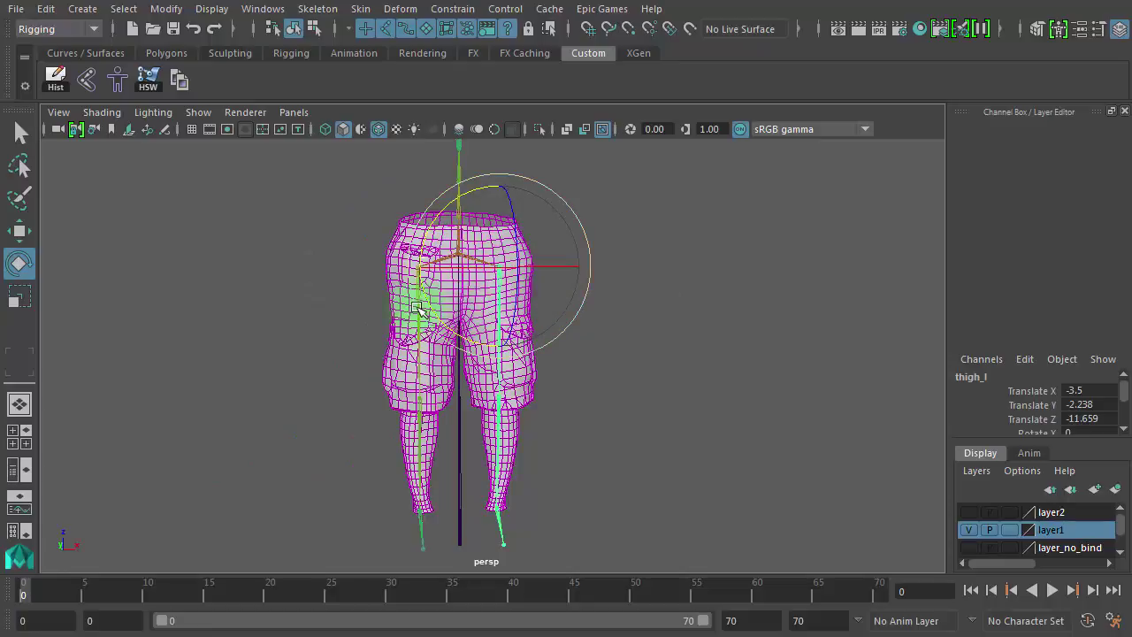
pyautogui.press('w')
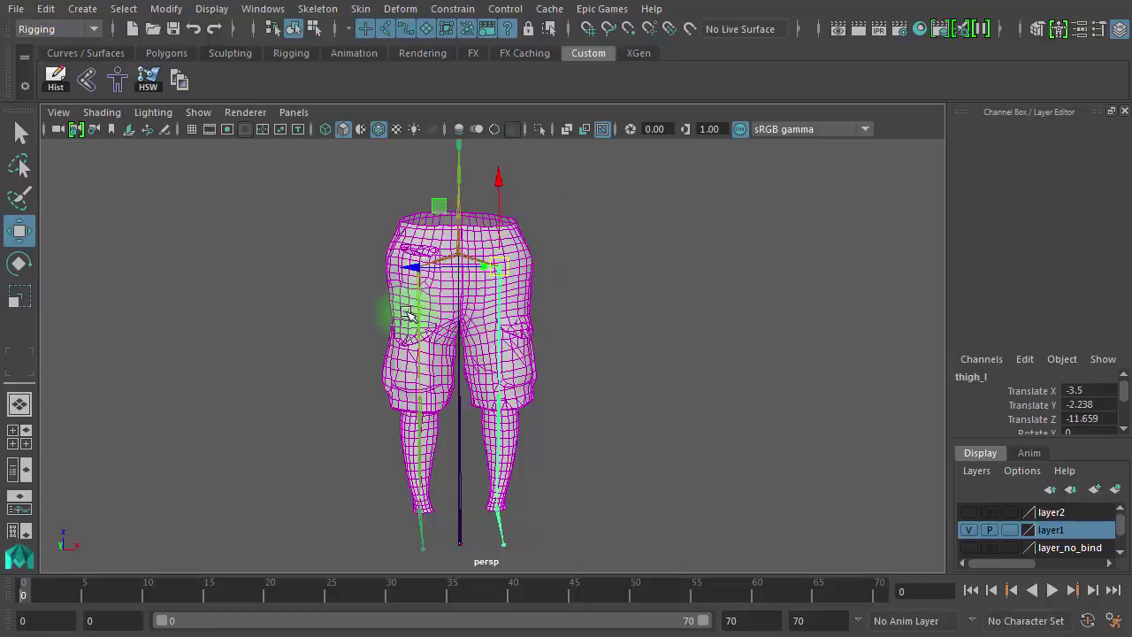
pyautogui.keyDown('shift'); pyautogui.click(425, 298); pyautogui.keyUp('shift')
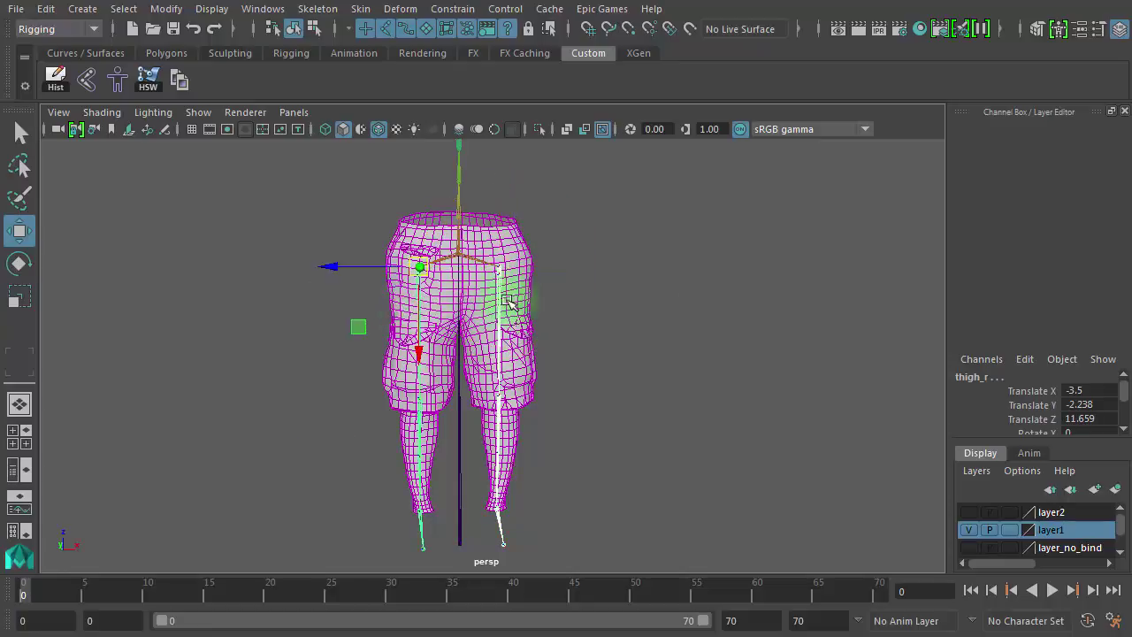
pyautogui.press('e')
pyautogui.moveTo(352, 312); pyautogui.dragTo(625, 468)
# Rotate the left foot joint slightly to about -15.078 on X at frame 0.
pyautogui.click(619, 480)
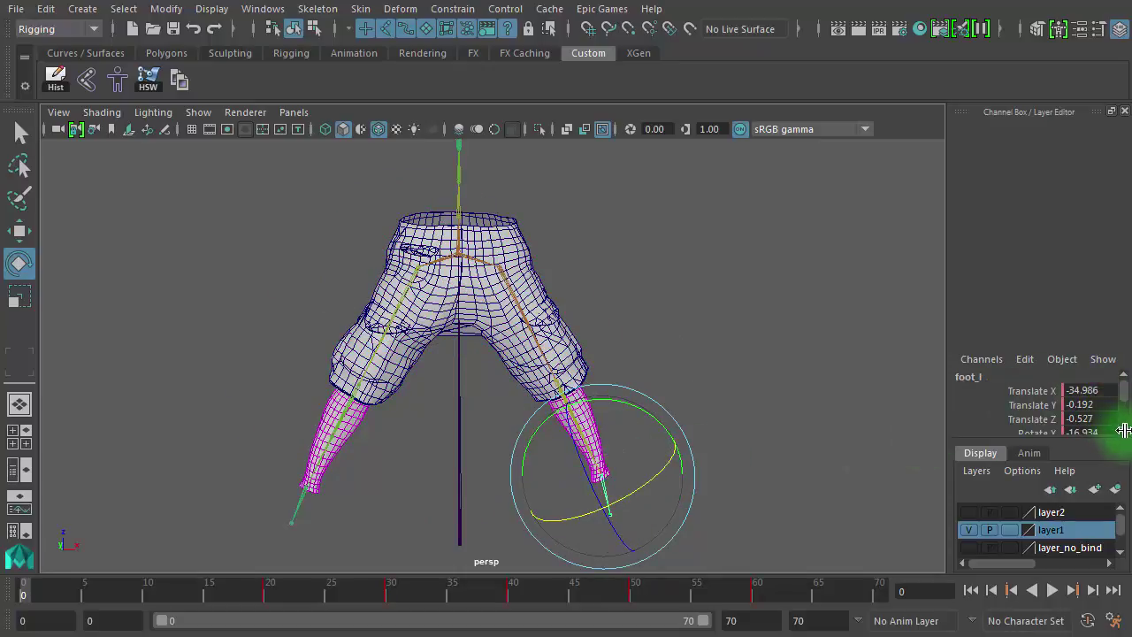
pyautogui.scroll(-1, 1123, 430)
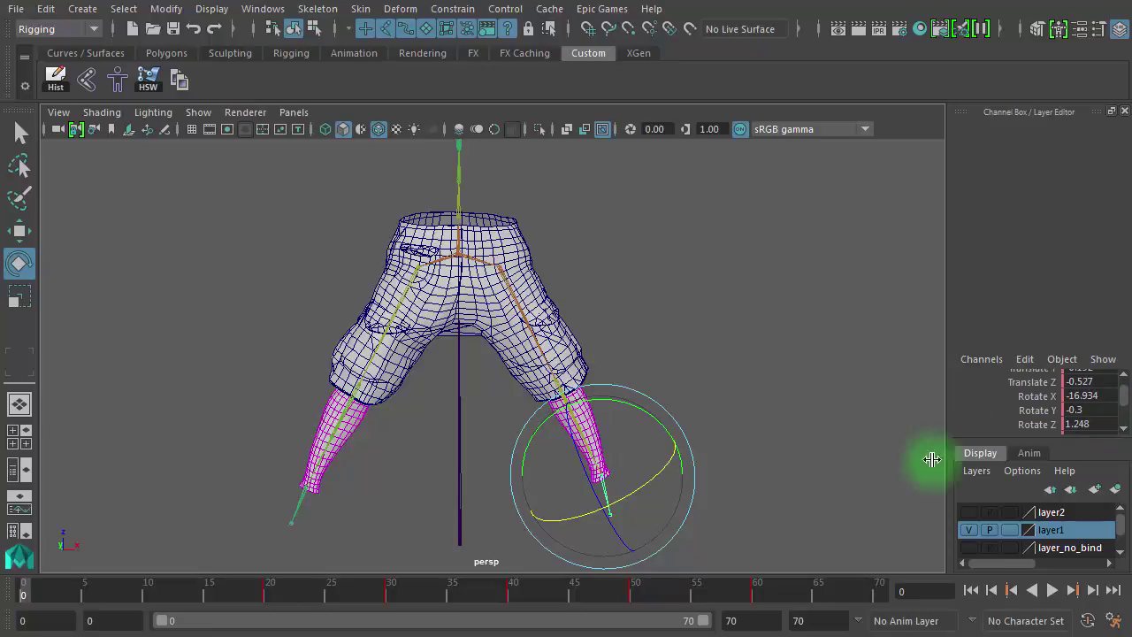
pyautogui.moveTo(638, 486)
pyautogui.mouseDown()
pyautogui.moveTo(693, 469)
pyautogui.moveTo(662, 487)
pyautogui.moveTo(678, 459)
pyautogui.moveTo(634, 465)
pyautogui.mouseUp()
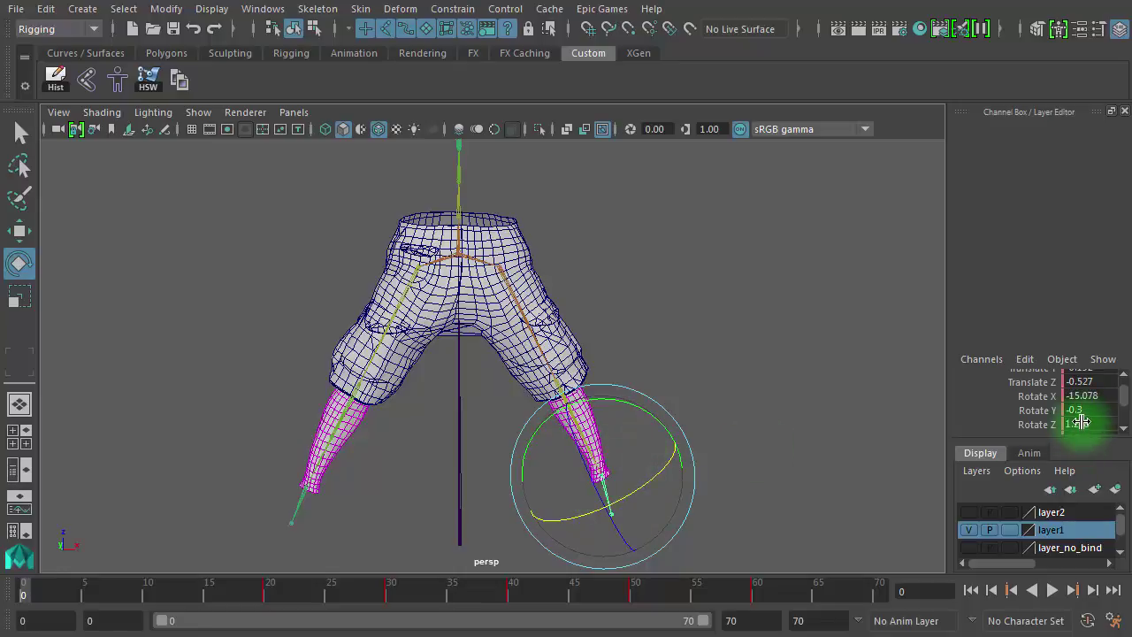
pyautogui.moveTo(1088, 406); pyautogui.dragTo(1087, 407)
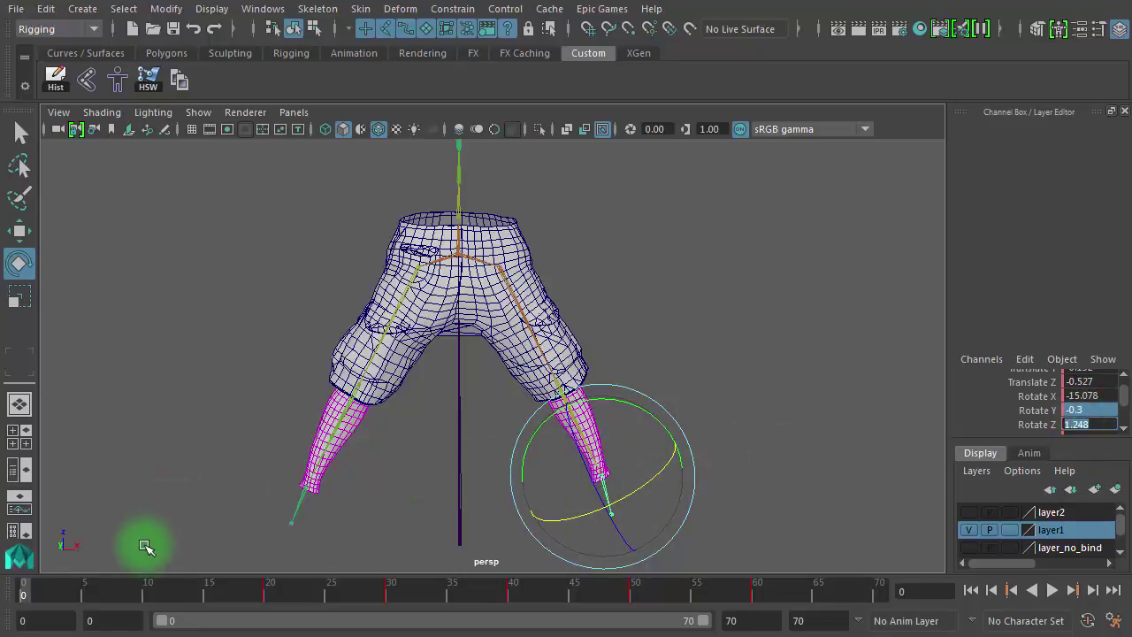
# At frame 25, bend the right knee by rotating its calf joint backward and stop displaying the joints through the mesh.
pyautogui.moveTo(239, 587); pyautogui.dragTo(331, 589)
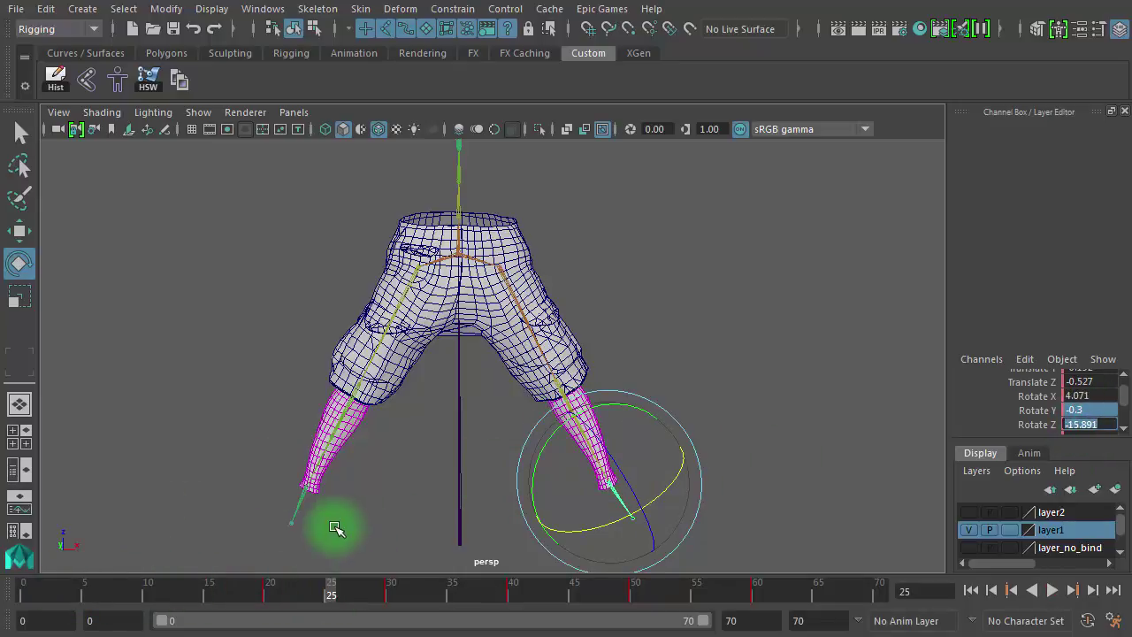
pyautogui.moveTo(315, 412); pyautogui.dragTo(641, 424)
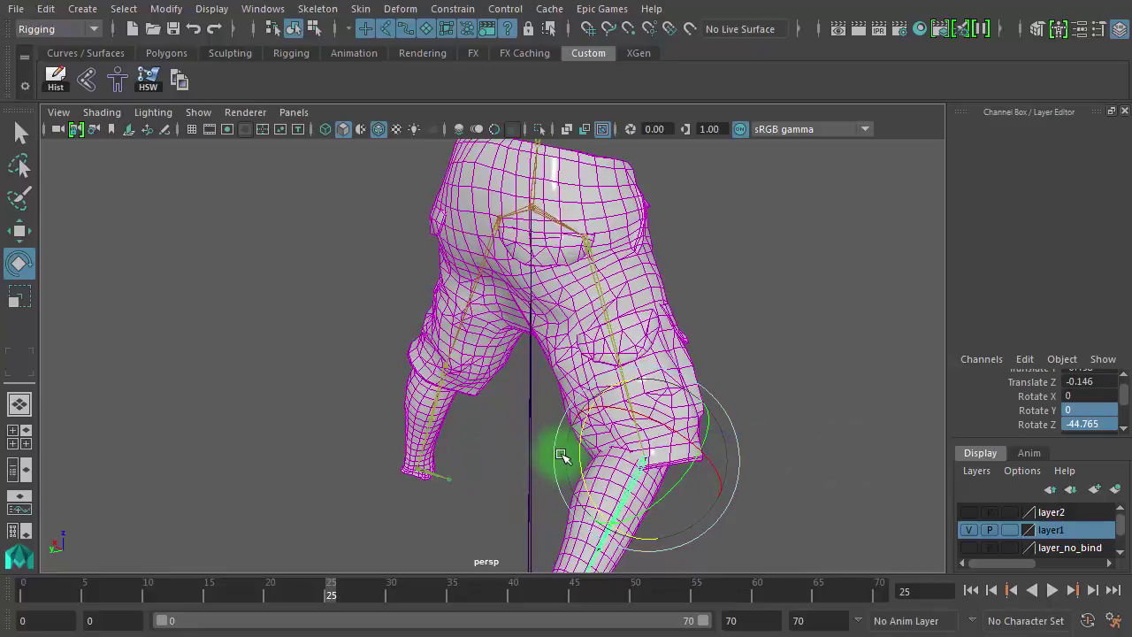
pyautogui.moveTo(587, 455); pyautogui.dragTo(583, 412)
pyautogui.click(787, 382)
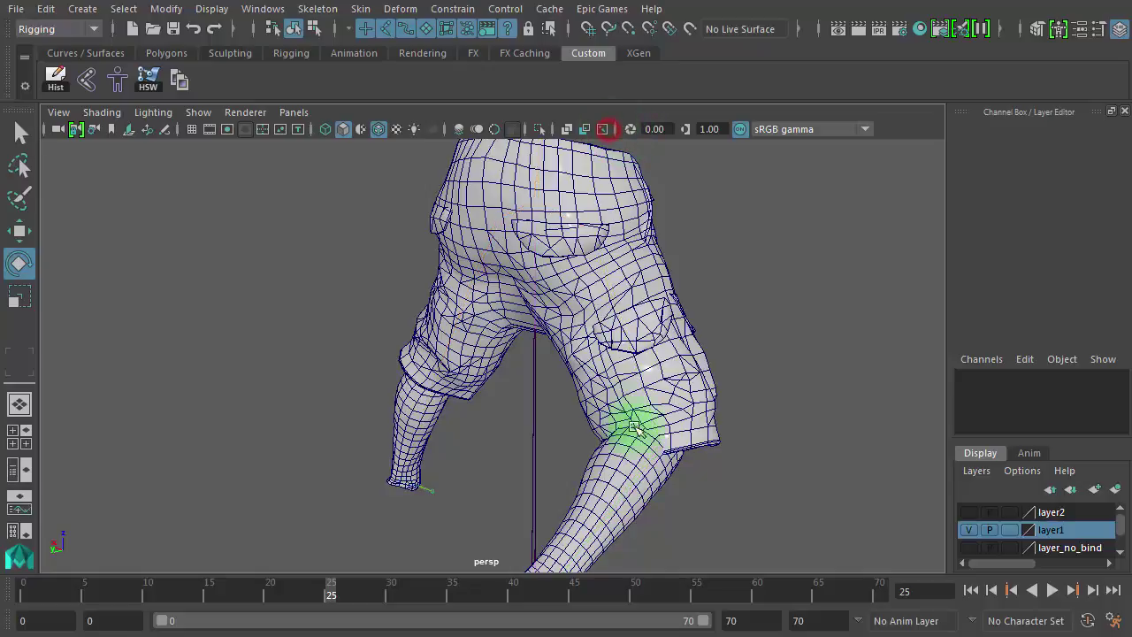
# Examine the bent right knee, the shorts' hem and the crotch from several angles, moving the timeline to frame 34.
pyautogui.keyDown('alt'); pyautogui.moveTo(596, 485); pyautogui.dragTo(413, 481); pyautogui.keyUp('alt')
pyautogui.keyDown('alt'); pyautogui.moveTo(414, 482); pyautogui.dragTo(308, 503, button='right'); pyautogui.keyUp('alt')
pyautogui.keyDown('alt'); pyautogui.moveTo(387, 507); pyautogui.dragTo(296, 495, button='right'); pyautogui.keyUp('alt')
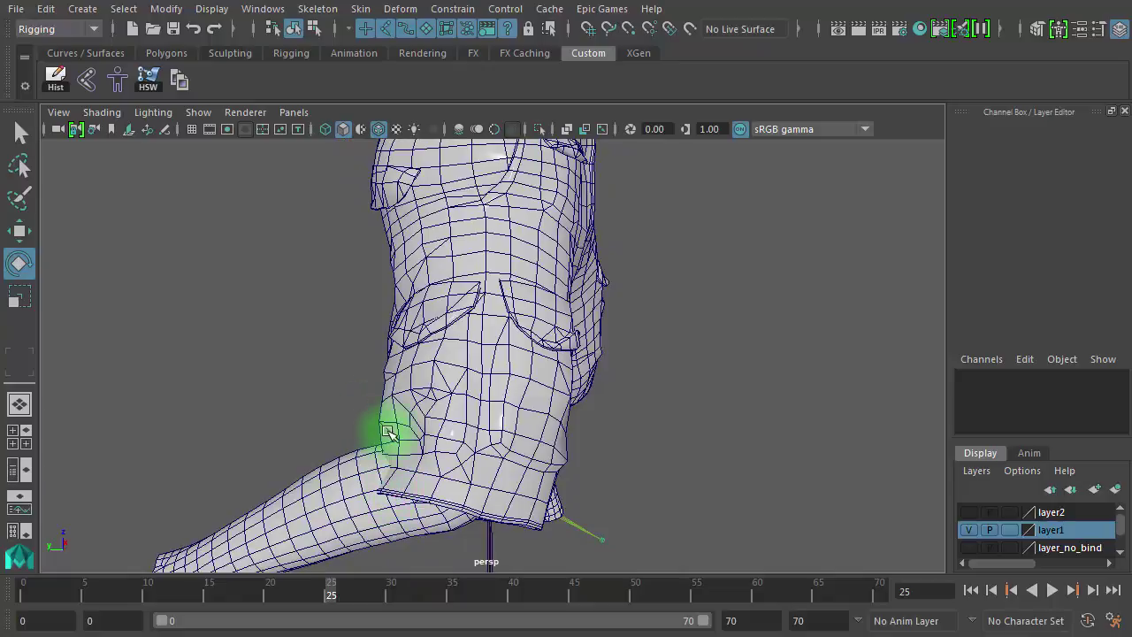
pyautogui.keyDown('alt'); pyautogui.moveTo(395, 501); pyautogui.dragTo(409, 490); pyautogui.keyUp('alt')
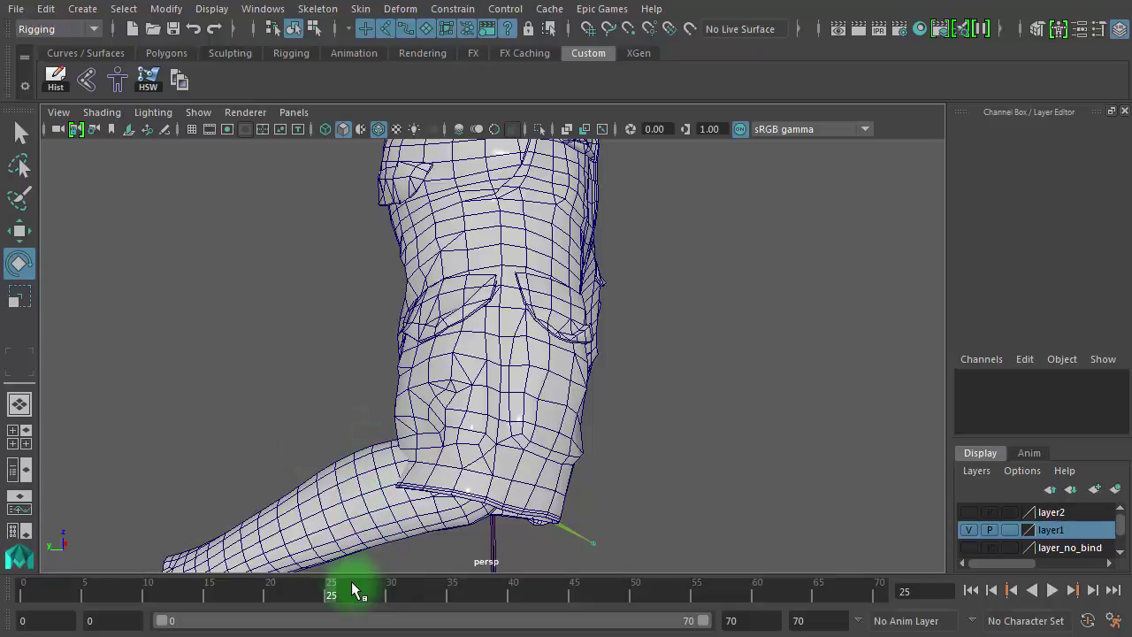
pyautogui.moveTo(352, 591); pyautogui.dragTo(440, 591)
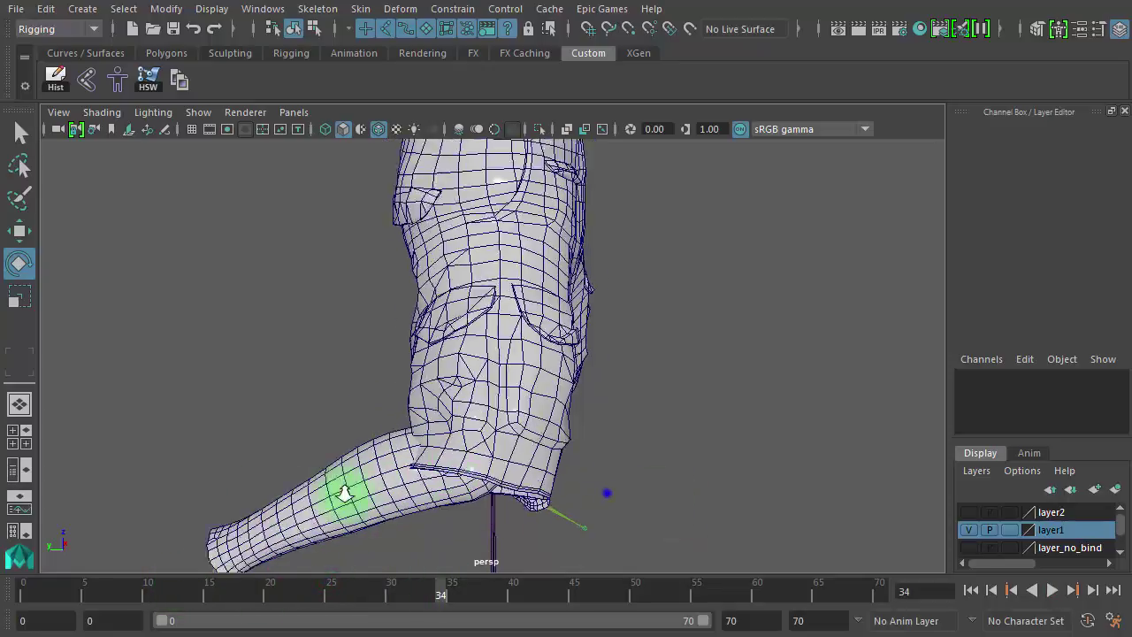
pyautogui.keyDown('alt'); pyautogui.moveTo(345, 492); pyautogui.dragTo(522, 354); pyautogui.keyUp('alt')
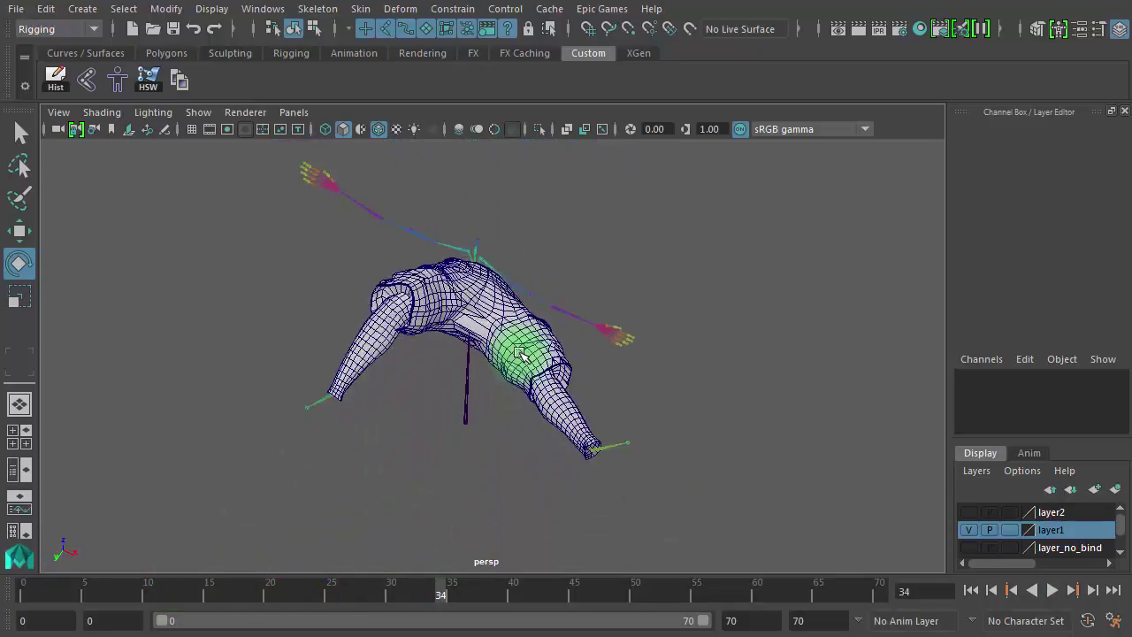
pyautogui.keyDown('alt'); pyautogui.moveTo(385, 392); pyautogui.dragTo(804, 399, button='right'); pyautogui.keyUp('alt')
pyautogui.keyDown('alt'); pyautogui.moveTo(646, 371); pyautogui.dragTo(619, 346); pyautogui.keyUp('alt')
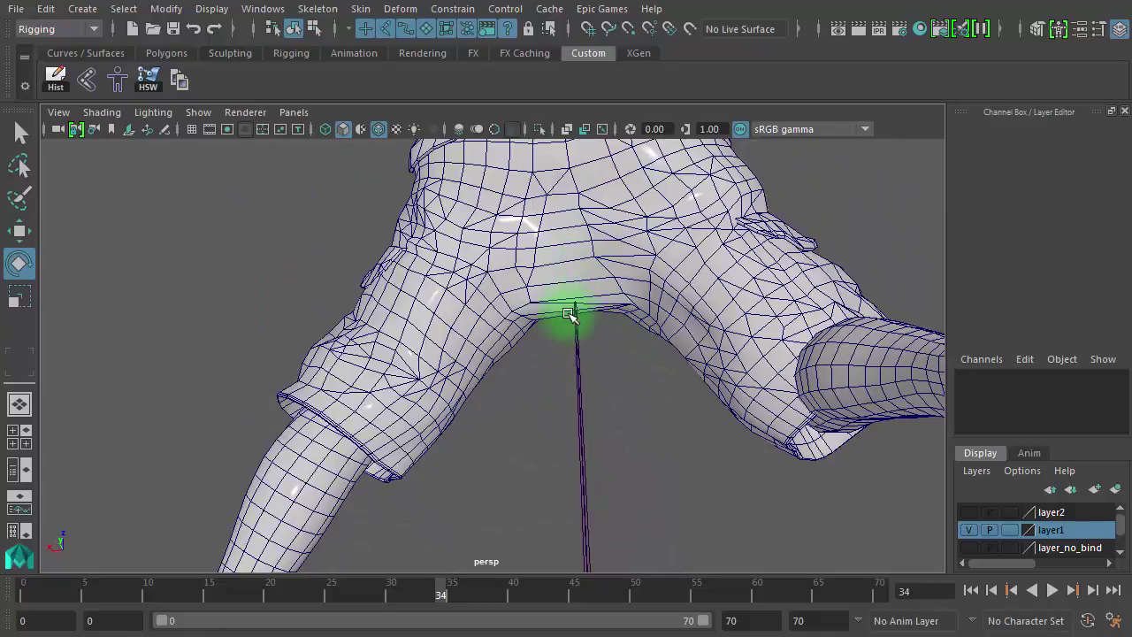
pyautogui.keyDown('alt'); pyautogui.moveTo(570, 314); pyautogui.dragTo(564, 233); pyautogui.keyUp('alt')
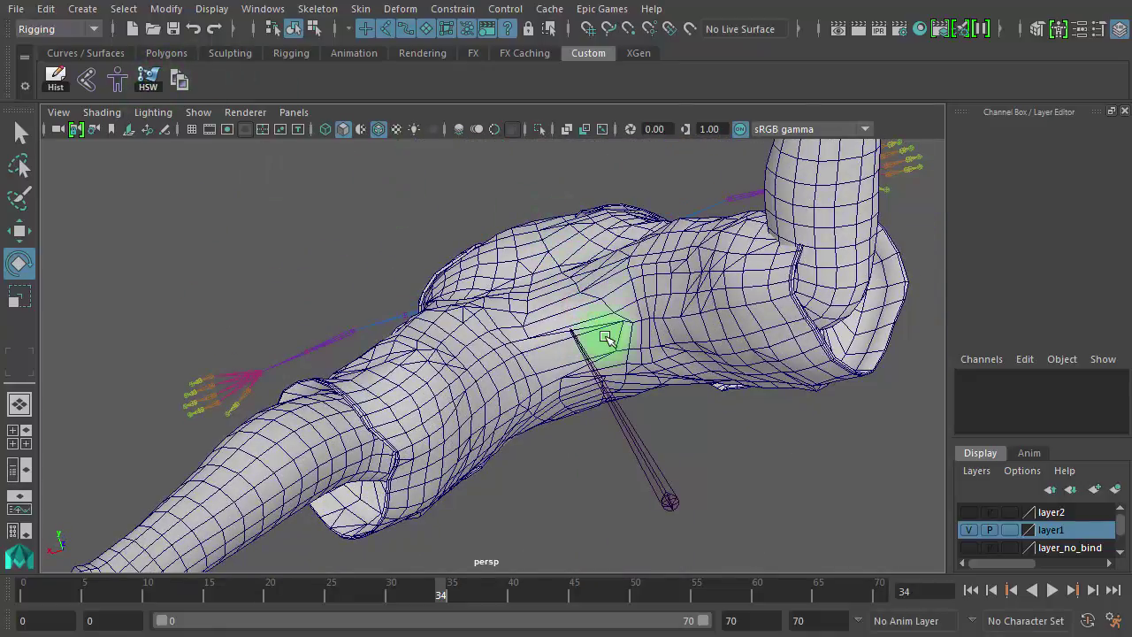
pyautogui.keyDown('alt'); pyautogui.moveTo(580, 311); pyautogui.dragTo(303, 484); pyautogui.keyUp('alt')
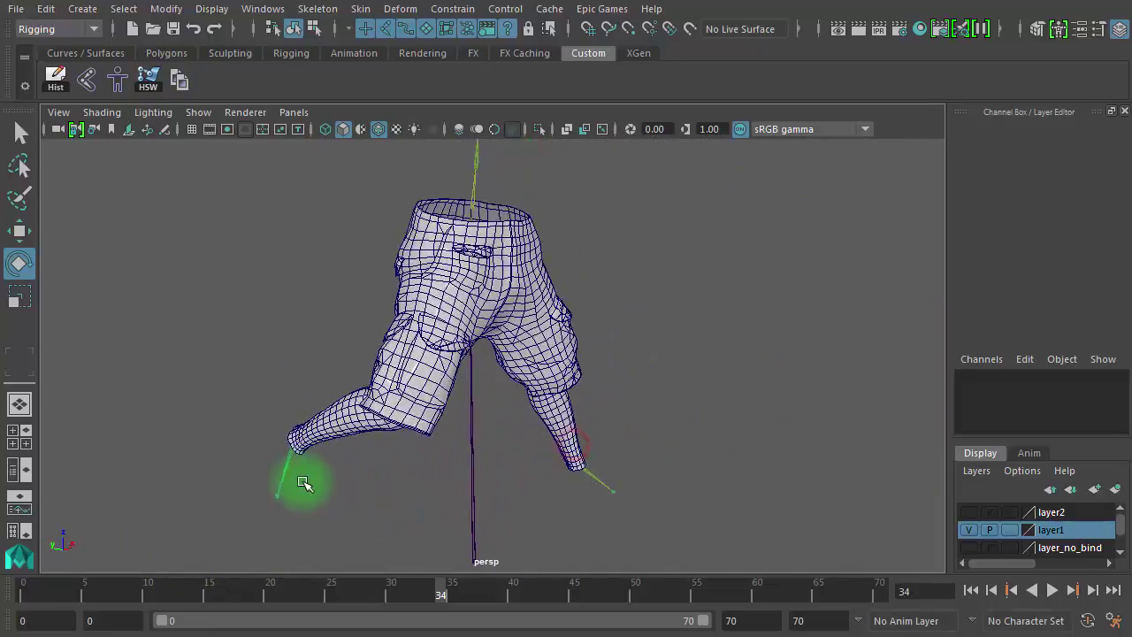
# Rotate the right thigh joint inward to straighten the spread leg, and swing the leg forward.
pyautogui.keyDown('alt'); pyautogui.moveTo(561, 385); pyautogui.dragTo(469, 395); pyautogui.keyUp('alt')
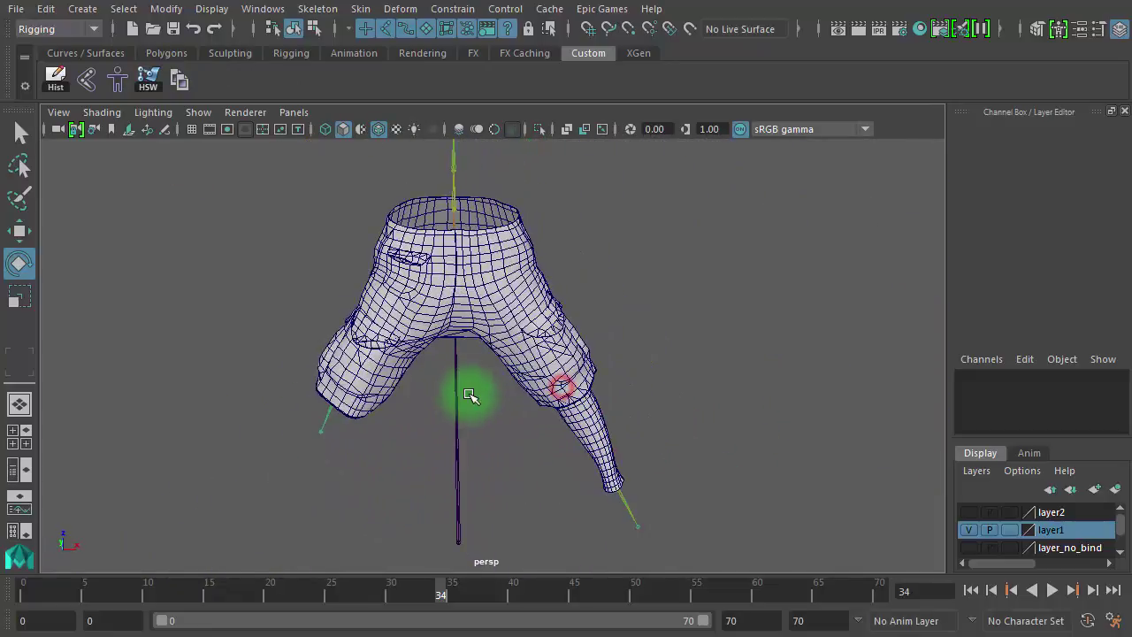
pyautogui.click(390, 347)
pyautogui.moveTo(440, 189); pyautogui.dragTo(378, 173)
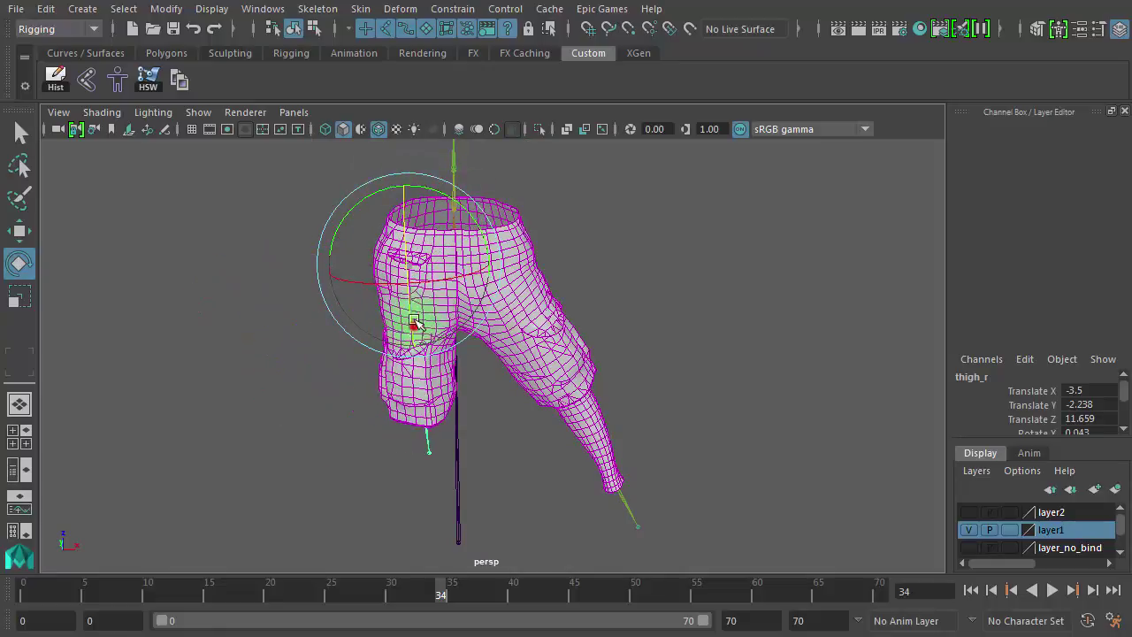
pyautogui.moveTo(414, 324); pyautogui.dragTo(423, 267)
# Examine the shorts' deformation around the right hip, crotch and thighs from the front and sides.
pyautogui.keyDown('alt'); pyautogui.moveTo(463, 301); pyautogui.dragTo(623, 305); pyautogui.keyUp('alt')
pyautogui.keyDown('alt'); pyautogui.moveTo(578, 321); pyautogui.dragTo(755, 349, button='right'); pyautogui.keyUp('alt')
pyautogui.keyDown('alt'); pyautogui.moveTo(742, 460); pyautogui.dragTo(725, 632, button='middle'); pyautogui.keyUp('alt')
pyautogui.keyDown('alt'); pyautogui.moveTo(720, 506); pyautogui.dragTo(706, 490); pyautogui.keyUp('alt')
pyautogui.moveTo(566, 403); pyautogui.dragTo(816, 404)
pyautogui.keyDown('alt'); pyautogui.moveTo(817, 404); pyautogui.dragTo(387, 420); pyautogui.keyUp('alt')
pyautogui.keyDown('alt'); pyautogui.moveTo(618, 428); pyautogui.dragTo(391, 392); pyautogui.keyUp('alt')
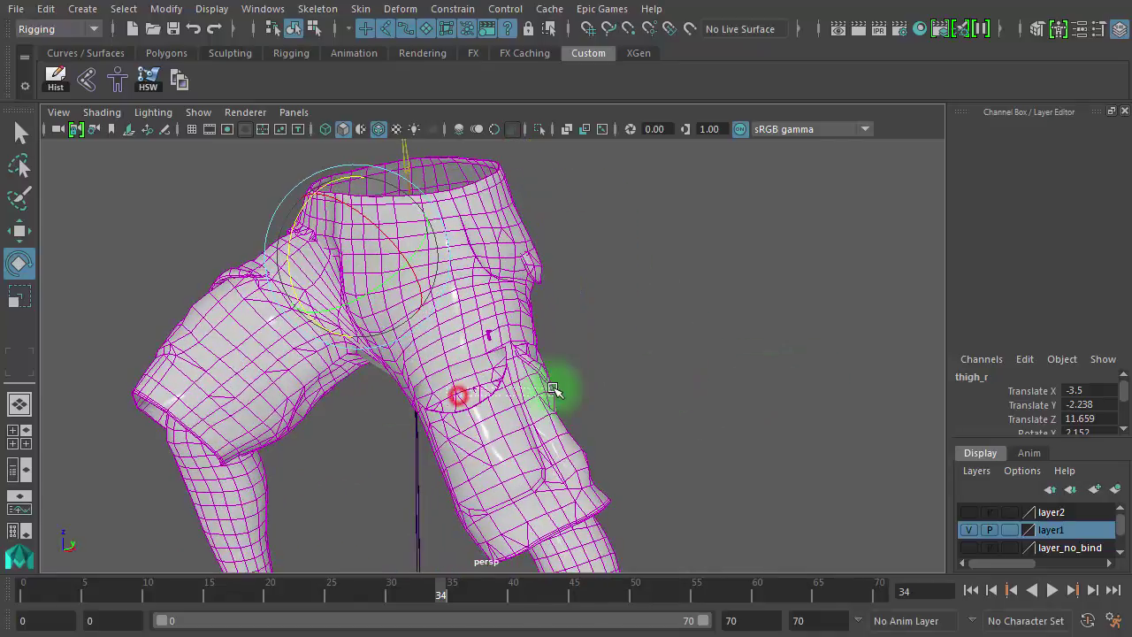
# Raise the left leg forward by rotating its thigh joint to test the hip and buttock deformation.
pyautogui.moveTo(450, 321); pyautogui.dragTo(434, 268)
pyautogui.keyDown('alt'); pyautogui.moveTo(544, 281); pyautogui.dragTo(457, 266); pyautogui.keyUp('alt')
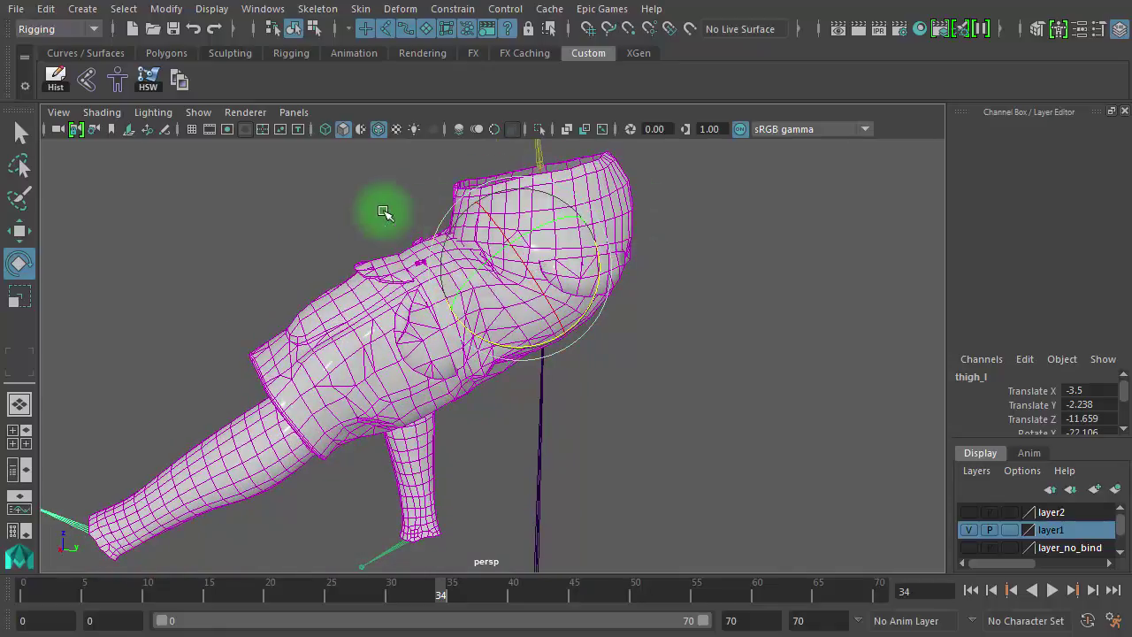
pyautogui.keyDown('alt'); pyautogui.moveTo(510, 441); pyautogui.dragTo(511, 442, button='right'); pyautogui.keyUp('alt')
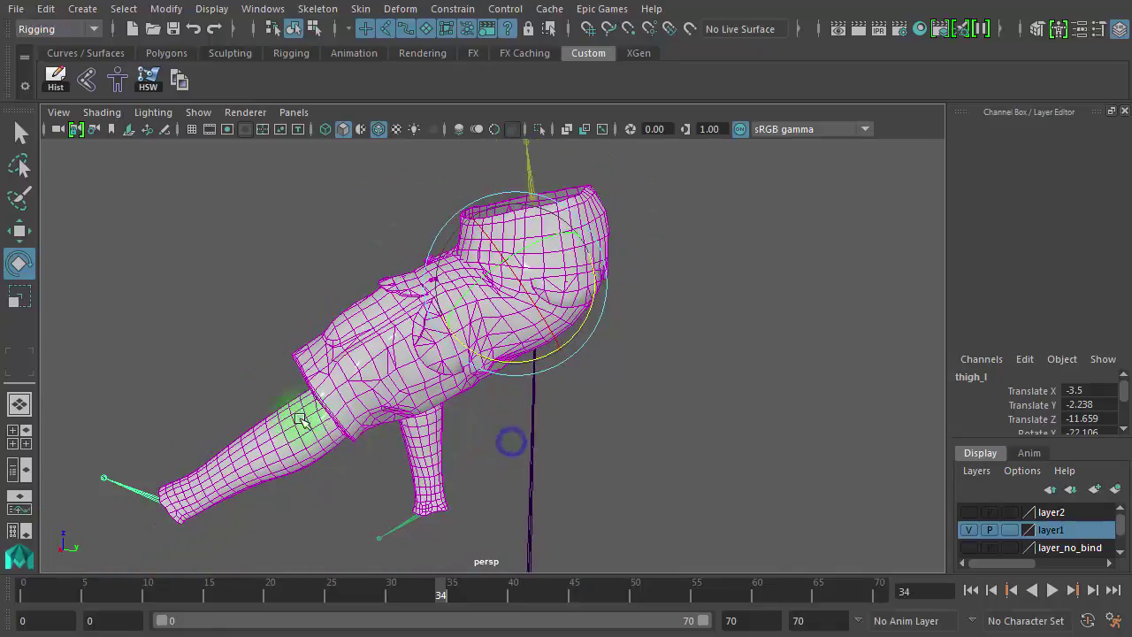
# Rotate the left calf joint to test the knee, deselect it and display the model in wireframe.
pyautogui.click(285, 445)
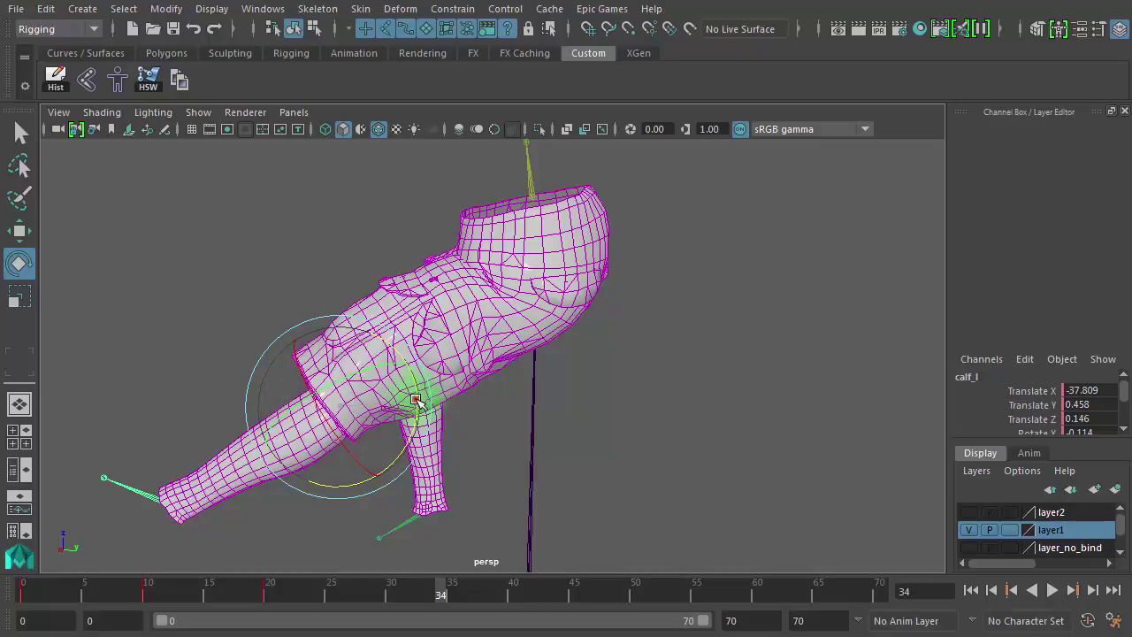
pyautogui.moveTo(416, 400); pyautogui.dragTo(682, 399)
pyautogui.click(687, 404)
pyautogui.press('4')
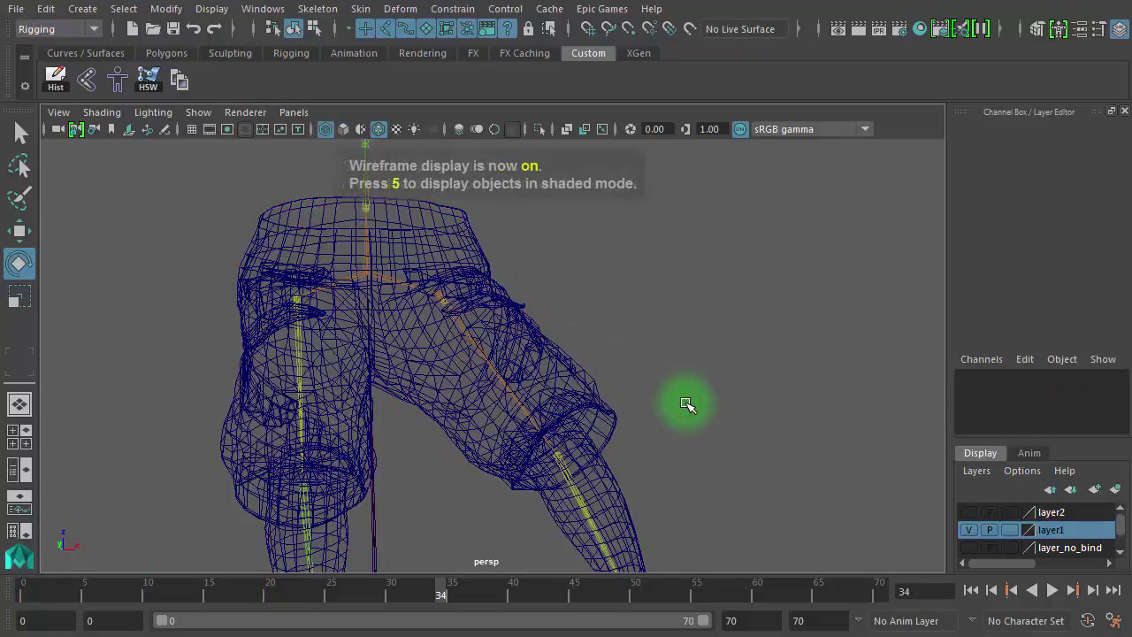
# Display the model shaded with texture maps and turn off the wireframe overlay to check the posed legs and shorts.
pyautogui.press('5')
pyautogui.press('6')
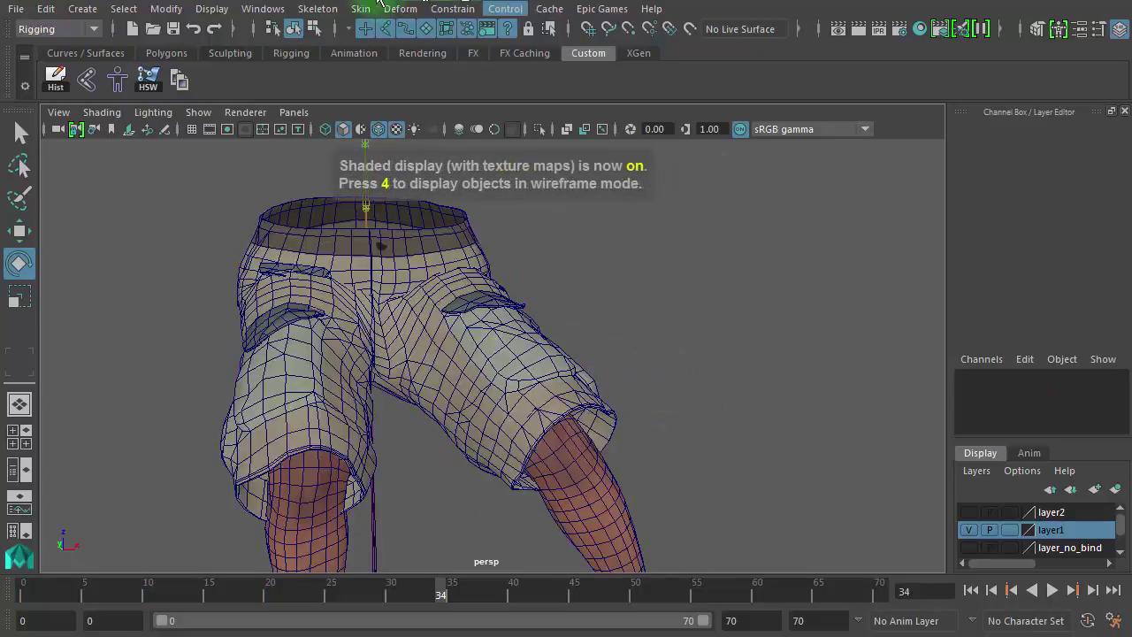
pyautogui.click(376, 133)
pyautogui.moveTo(511, 262)
pyautogui.keyDown('alt'); pyautogui.mouseDown()
pyautogui.moveTo(257, 356)
pyautogui.moveTo(392, 410)
pyautogui.moveTo(172, 413)
pyautogui.moveTo(68, 366)
pyautogui.moveTo(177, 319)
pyautogui.moveTo(386, 357)
pyautogui.moveTo(379, 304)
pyautogui.moveTo(342, 260)
pyautogui.mouseUp(); pyautogui.keyUp('alt')
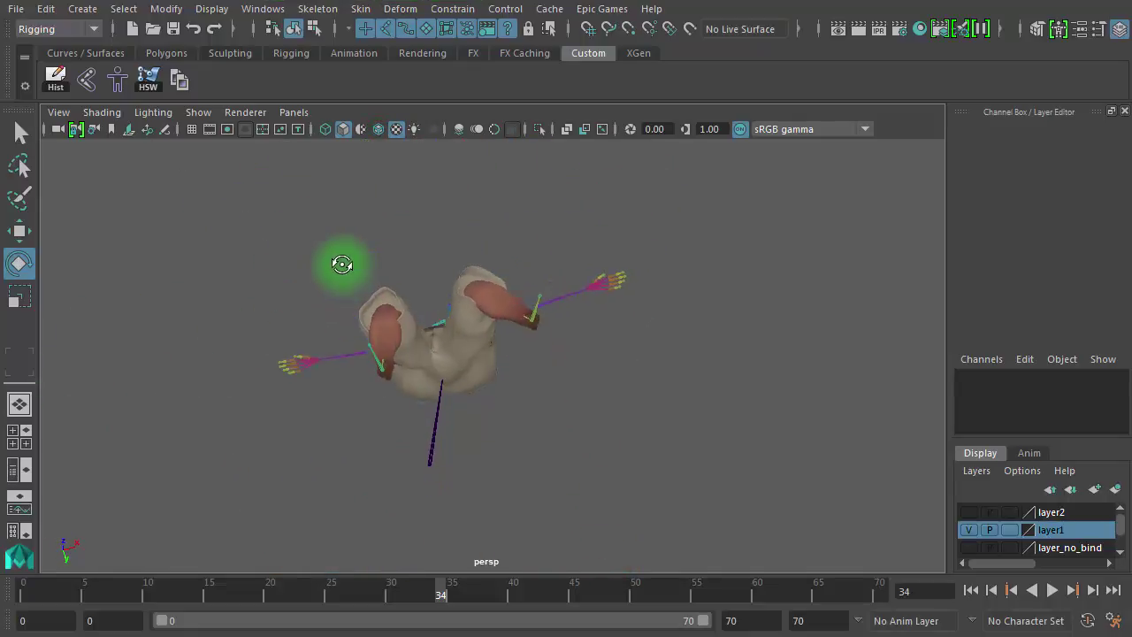
pyautogui.keyDown('alt'); pyautogui.moveTo(518, 342); pyautogui.dragTo(399, 362, button='right'); pyautogui.keyUp('alt')
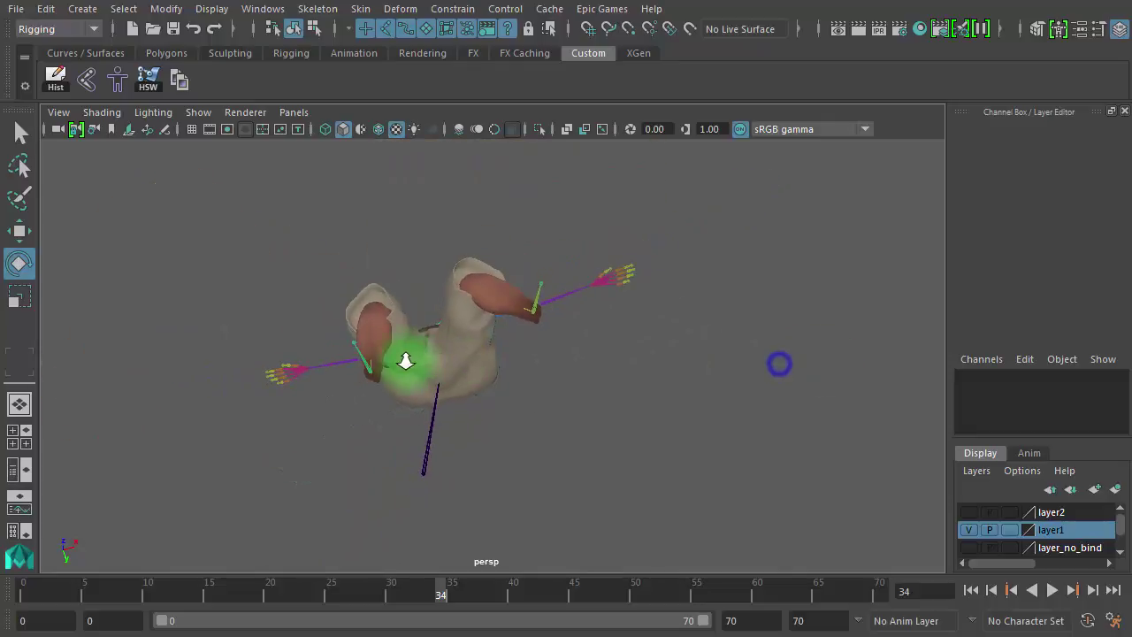
pyautogui.keyDown('alt'); pyautogui.moveTo(519, 370); pyautogui.dragTo(478, 543); pyautogui.keyUp('alt')
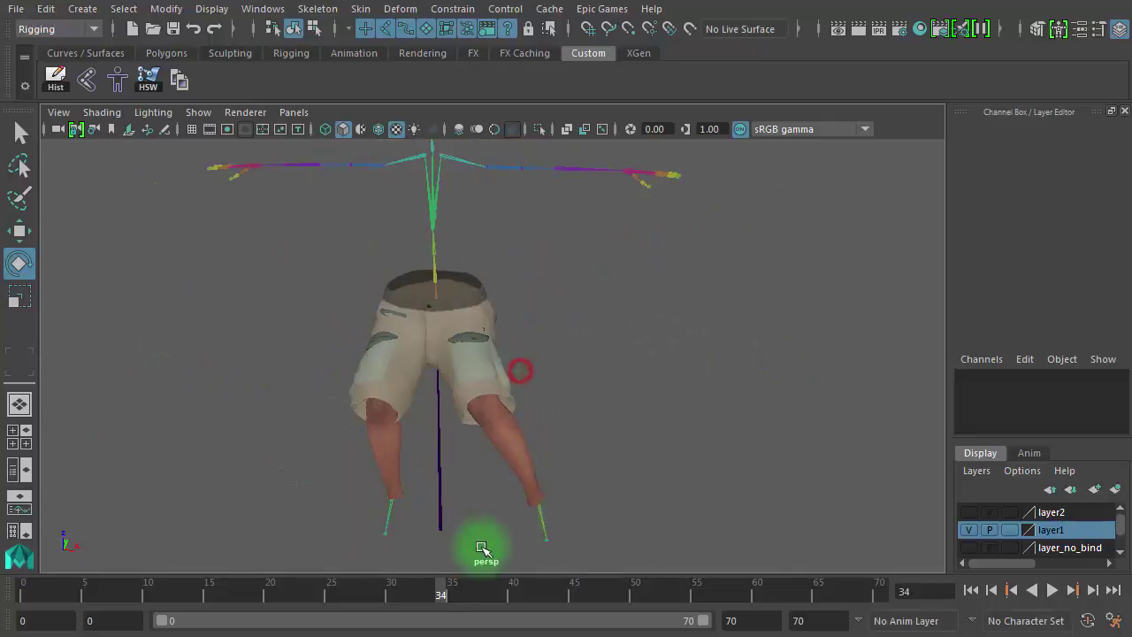
# Return the timeline to frame 0 and select the shorts mesh.
pyautogui.moveTo(425, 589); pyautogui.dragTo(429, 586)
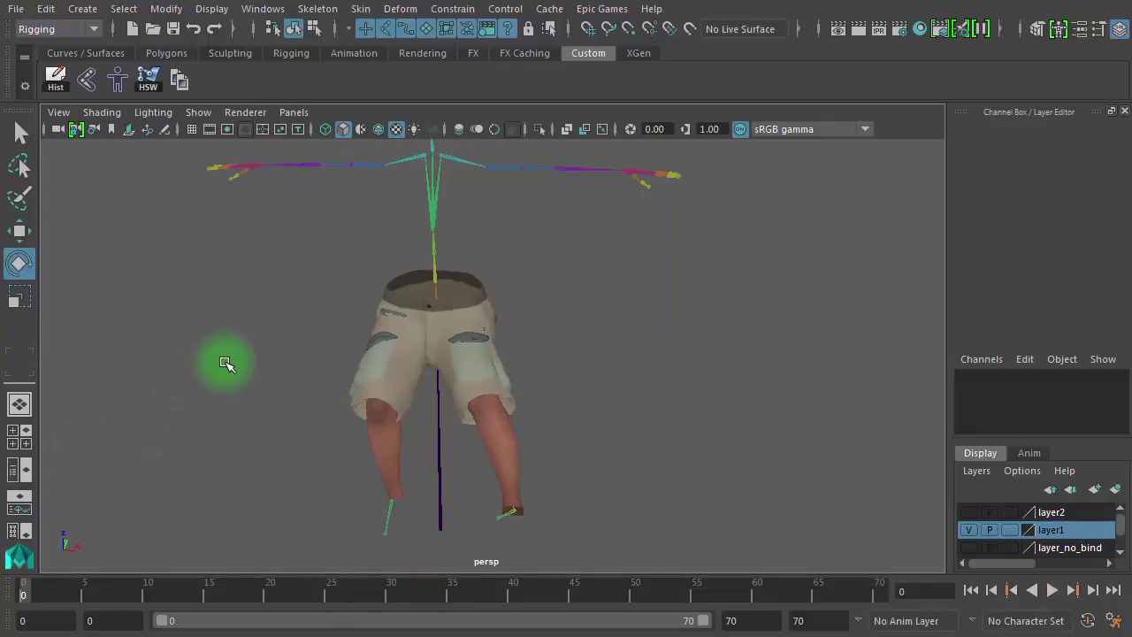
pyautogui.click(407, 286)
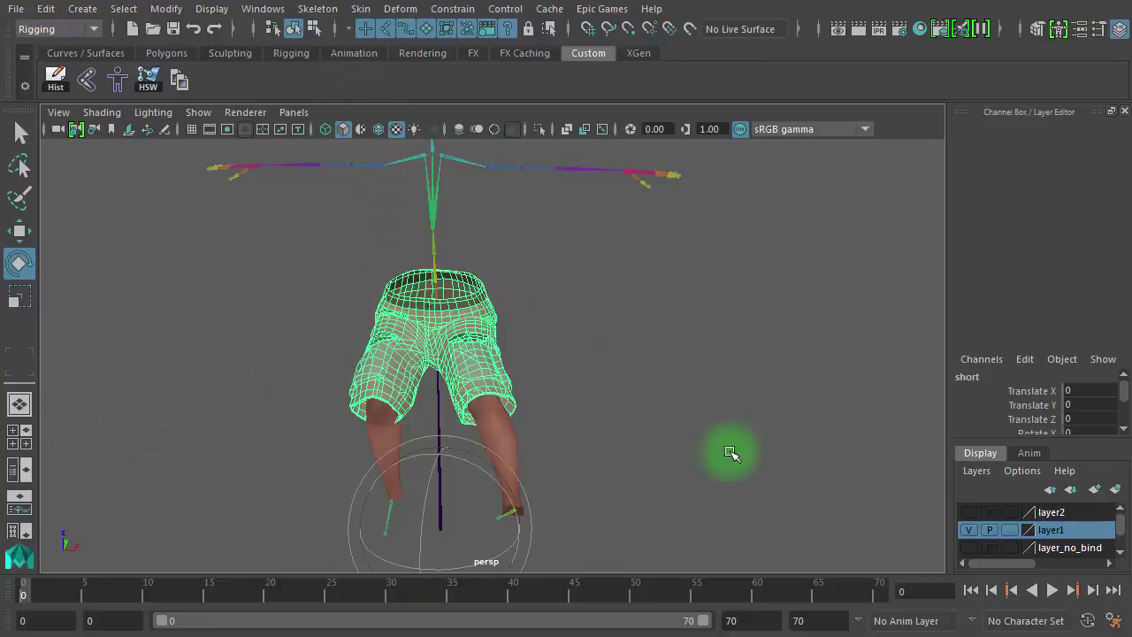